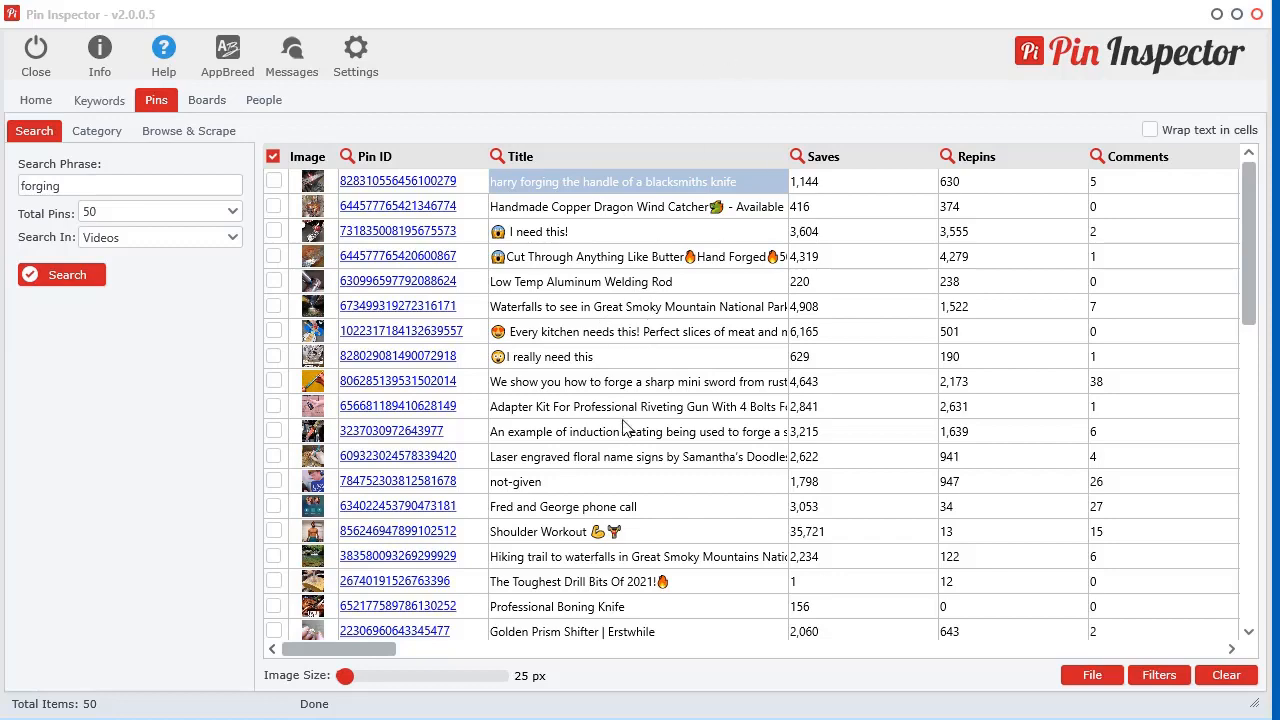
Preview the "forging" video pin results as an HTML table in the browser
left_click_drag(345, 676, 318, 678)
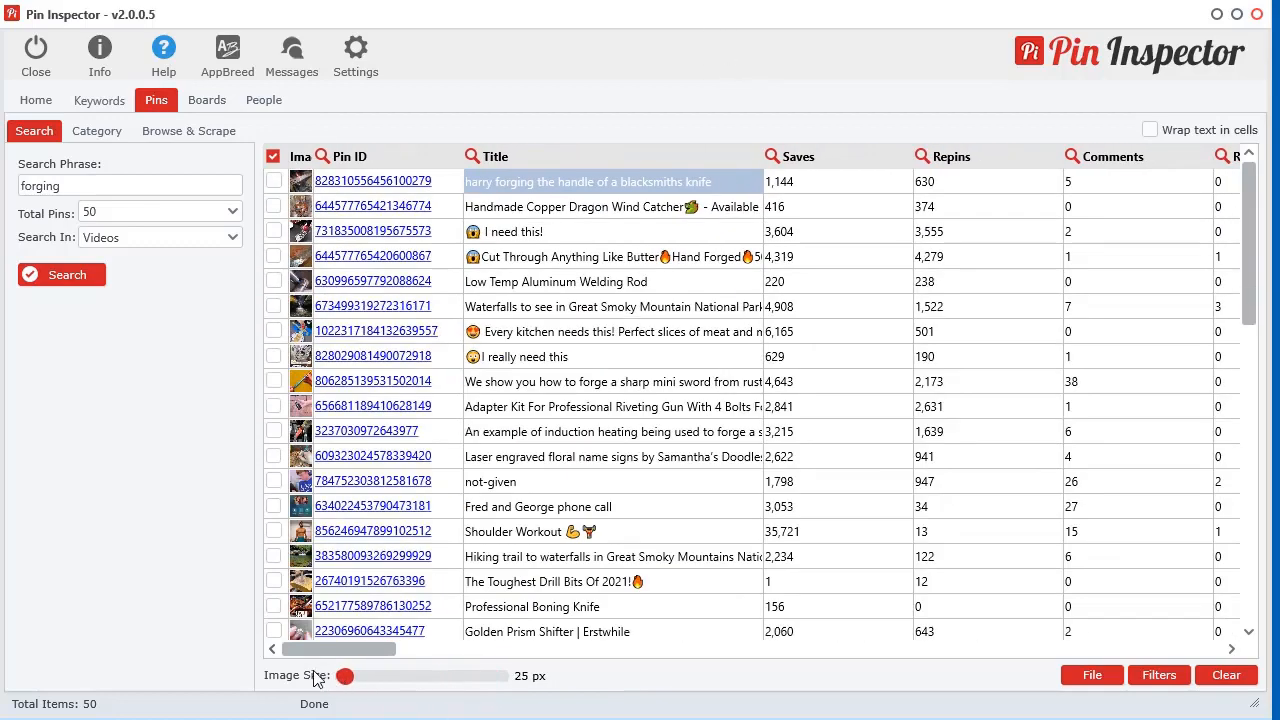
right_click(540, 236)
mouse_move(602, 368)
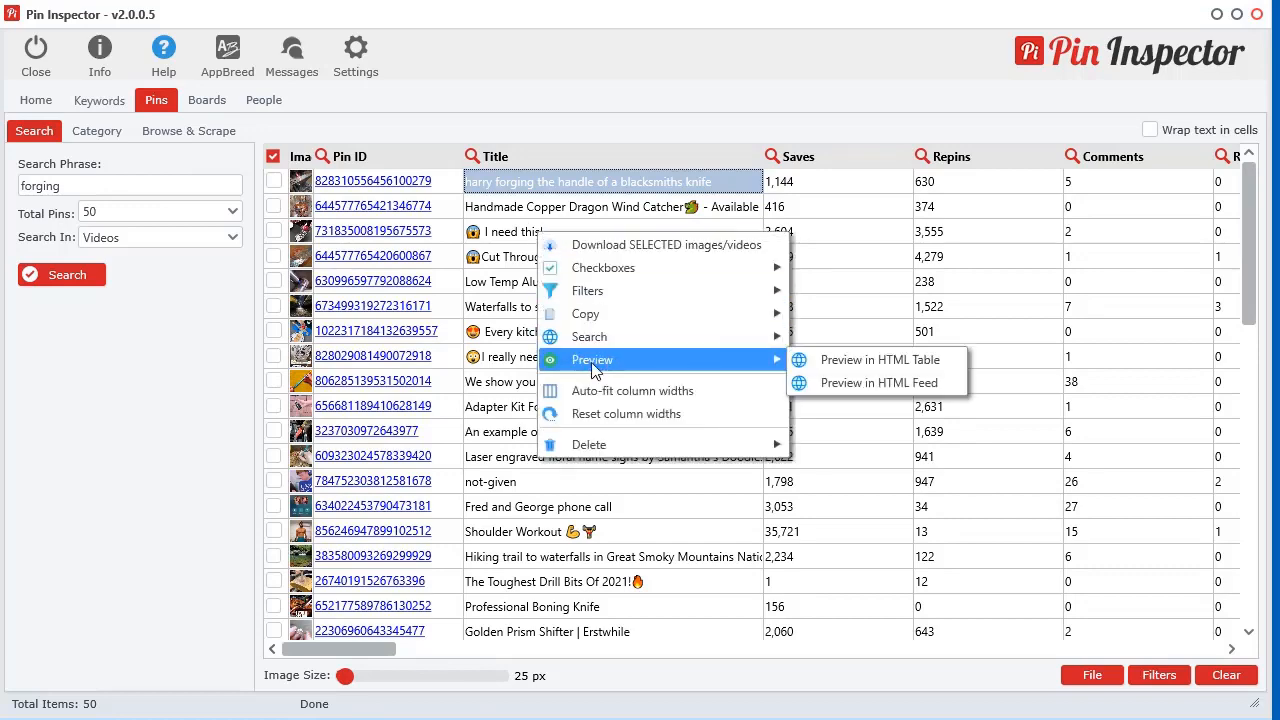
left_click(880, 360)
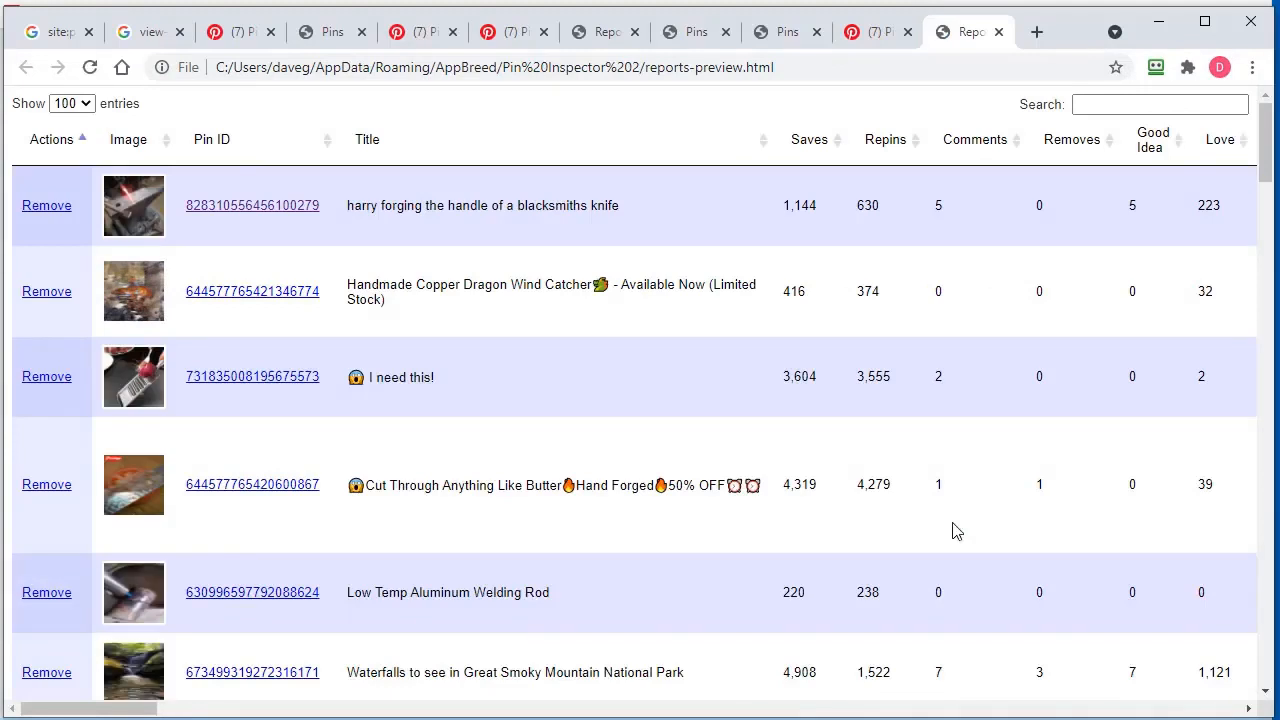
Close all the other browser tabs, keeping only the Report preview open
left_click(89, 33)
left_click(89, 33)
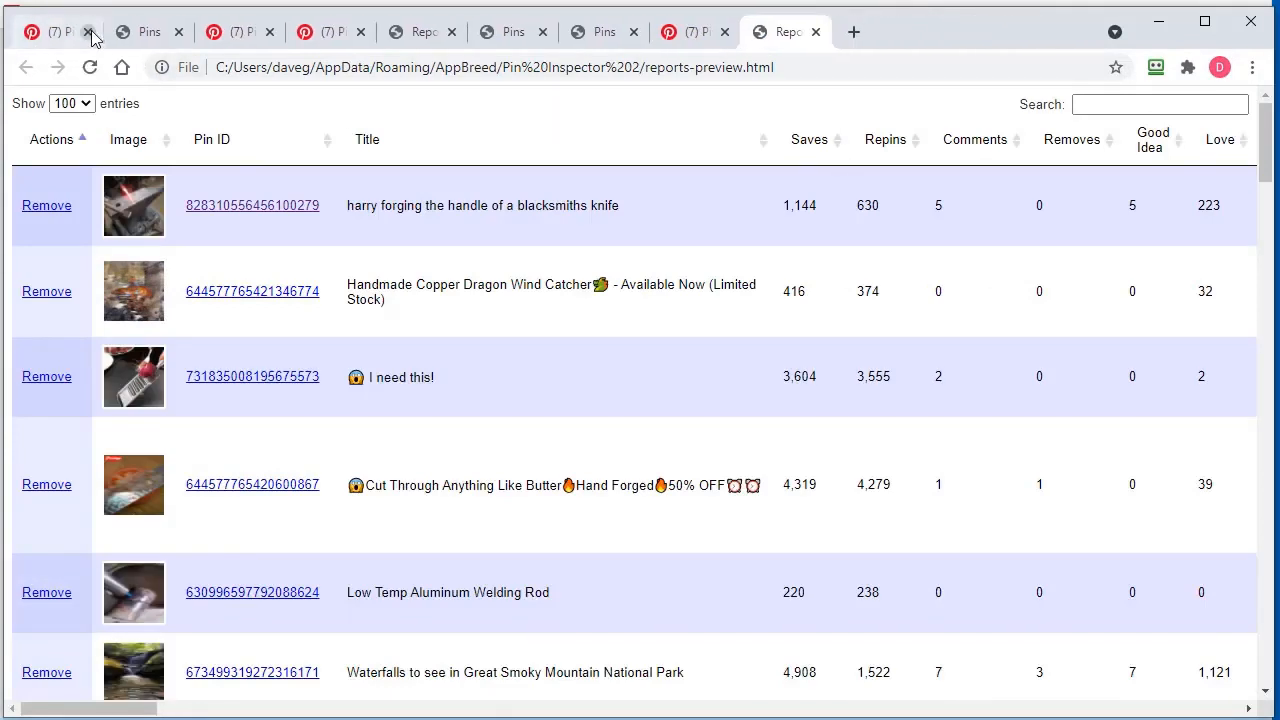
left_click(89, 33)
left_click(89, 33)
left_click(89, 33)
left_click(89, 33)
left_click(89, 33)
left_click(89, 33)
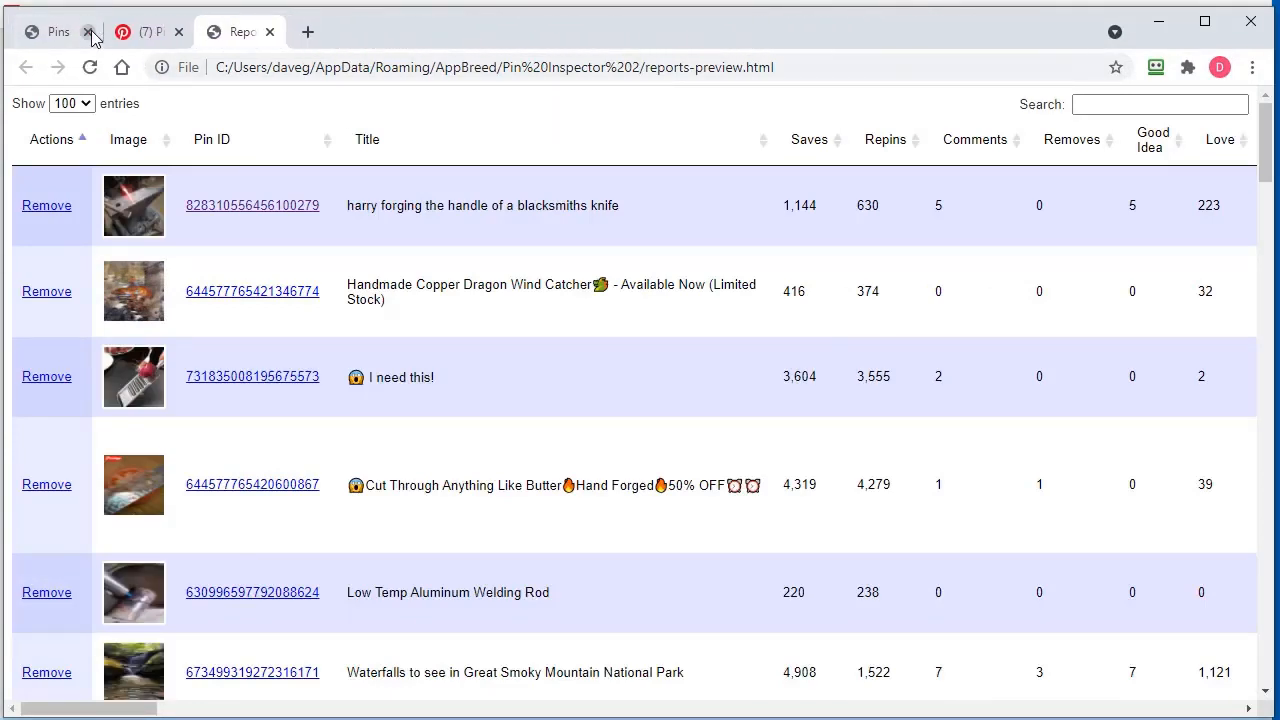
left_click(89, 33)
left_click(89, 33)
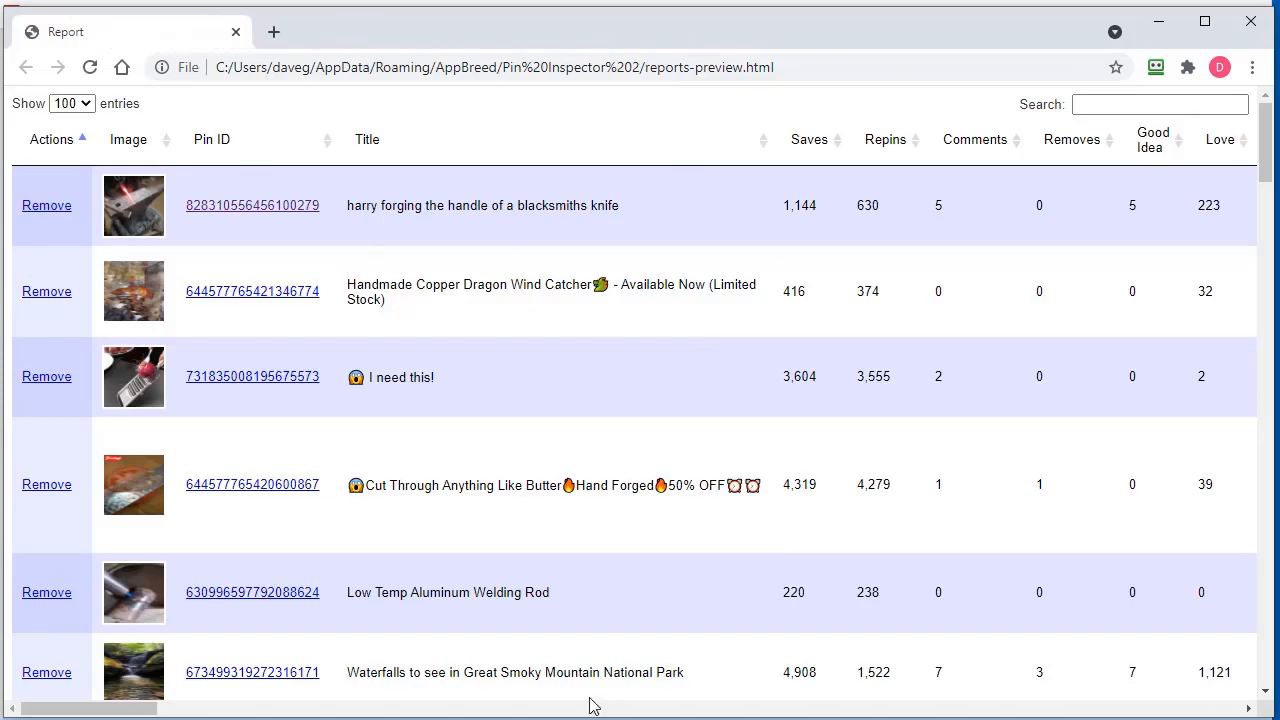
Remove the first three pins from the report table and reload the page to restore them
mouse_move(124, 711)
left_mouse_down()
mouse_move(1190, 711)
mouse_move(125, 711)
left_mouse_up()
mouse_move(125, 257)
left_click(34, 208)
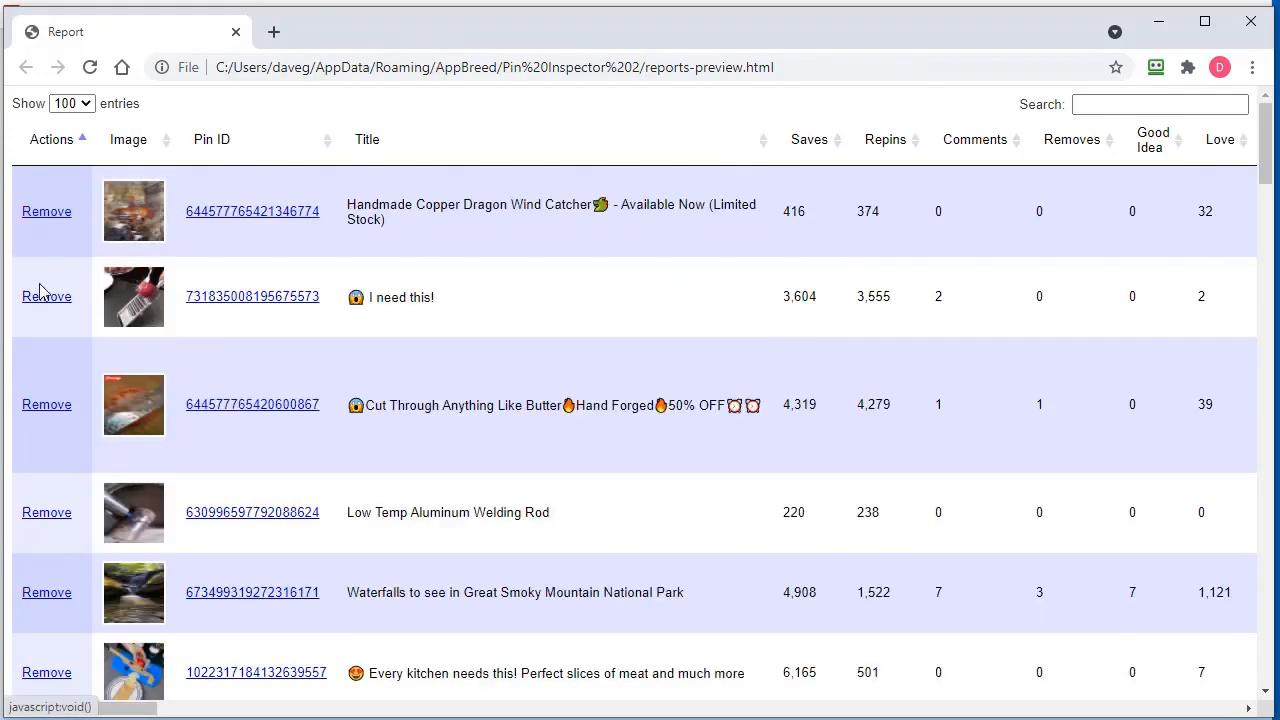
left_click(42, 305)
left_click(43, 213)
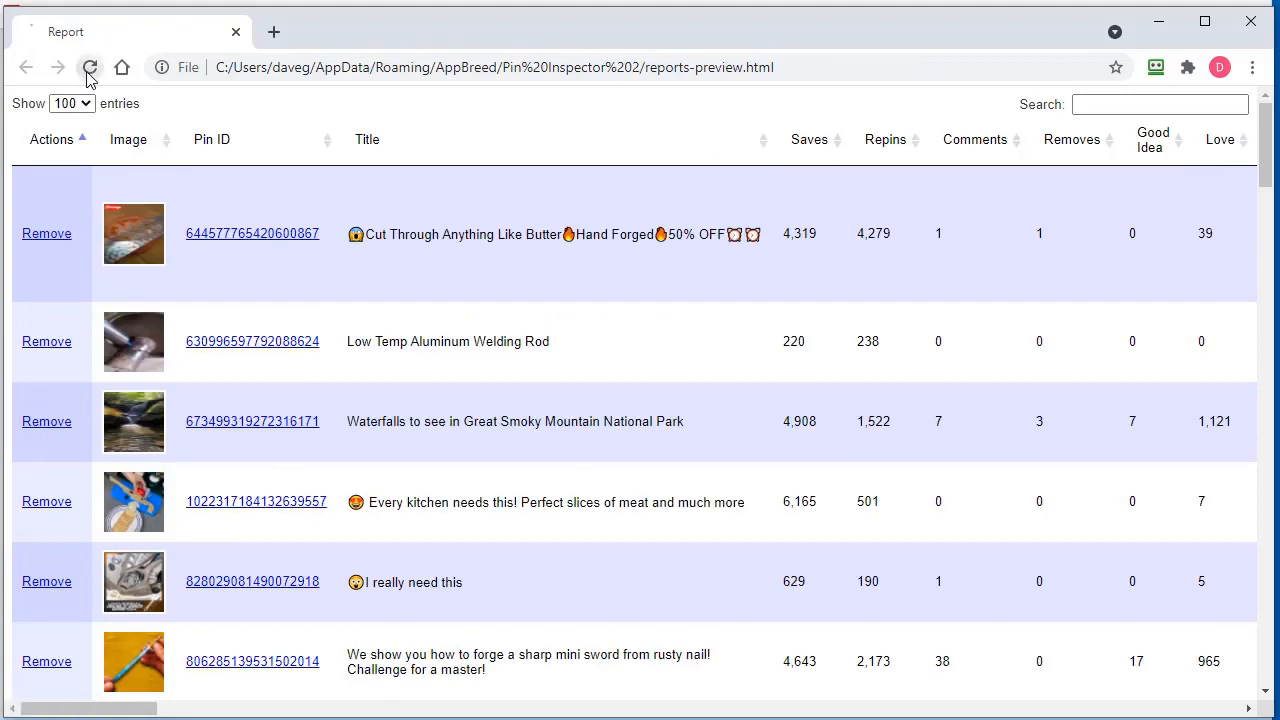
left_click(89, 67)
Search the report table for "harr" and clear the search text
left_click(1118, 102)
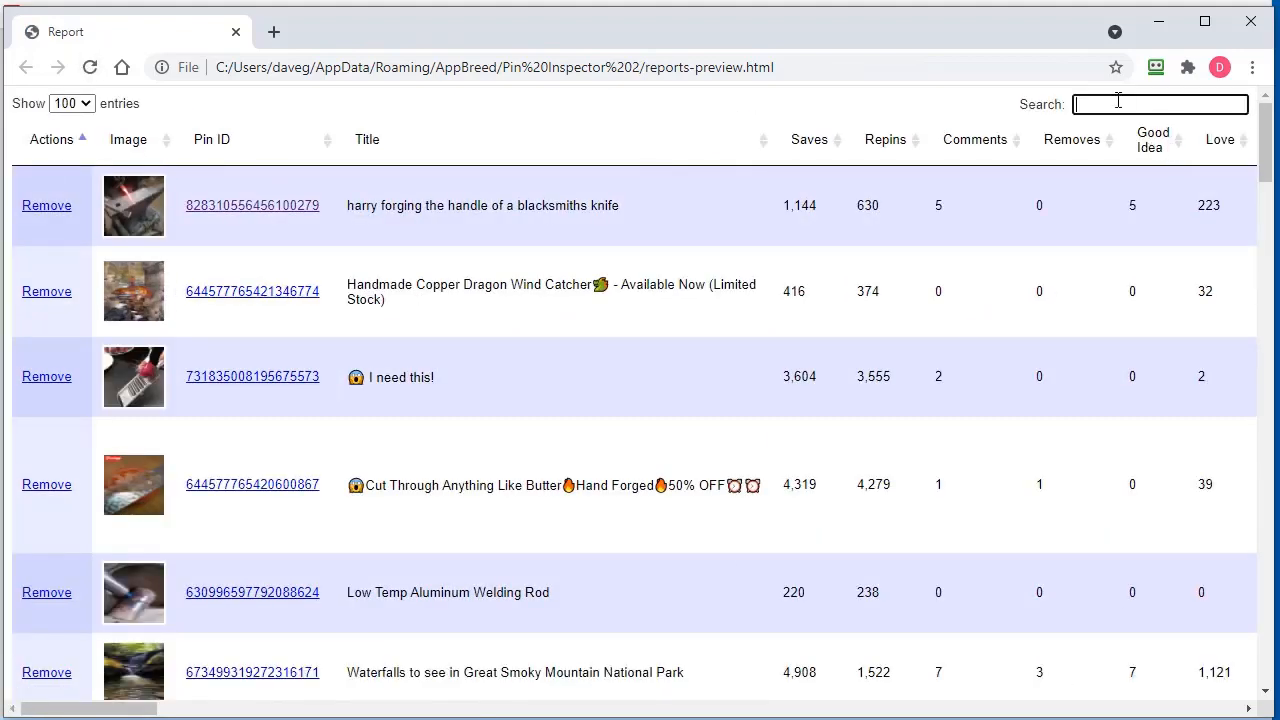
type("harr")
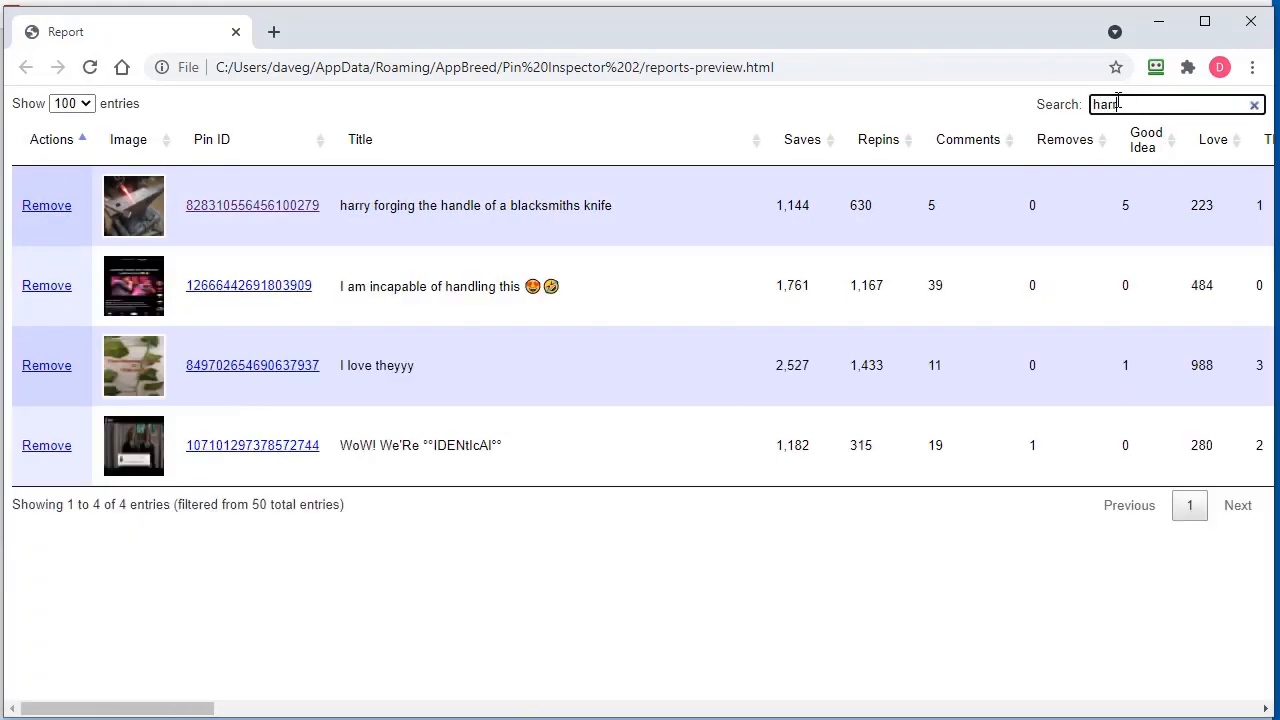
key("BackSpace")
key("BackSpace")
key("BackSpace")
key("BackSpace")
key("BackSpace")
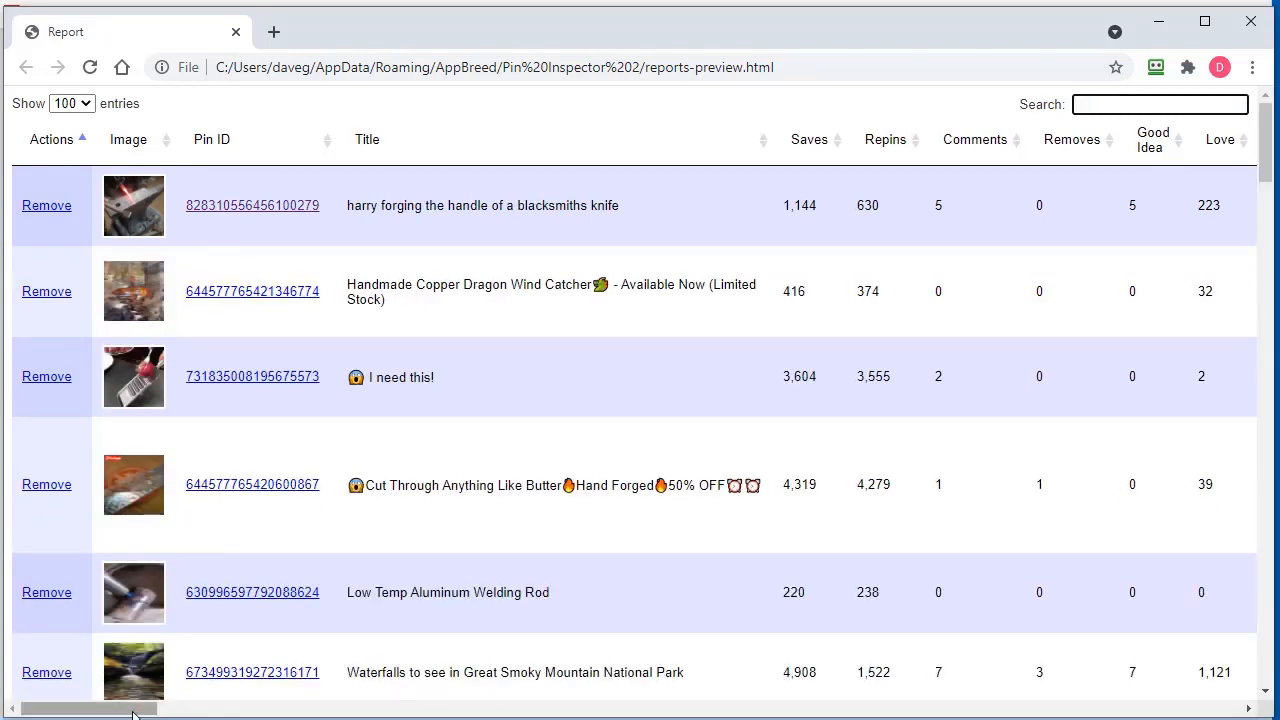
Sort the report table by Repins in descending order and minimize the browser window
left_click(874, 145)
left_click(874, 145)
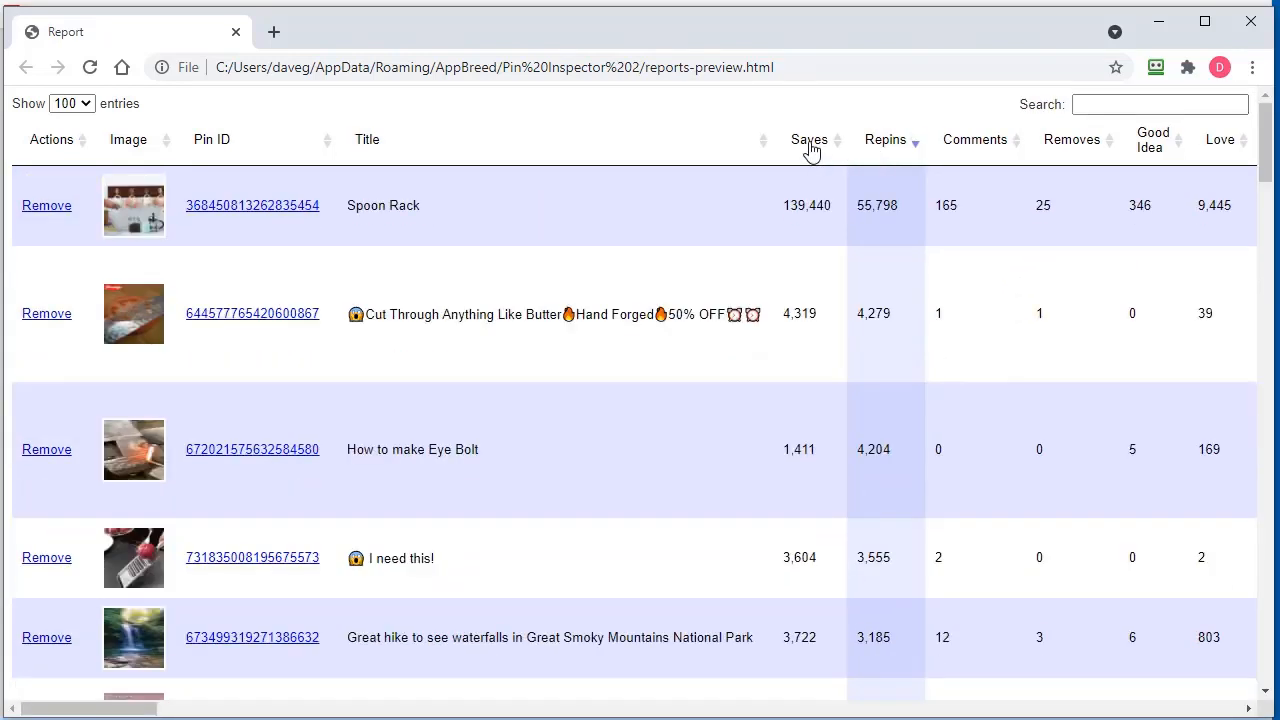
left_click_drag(136, 708, 90, 705)
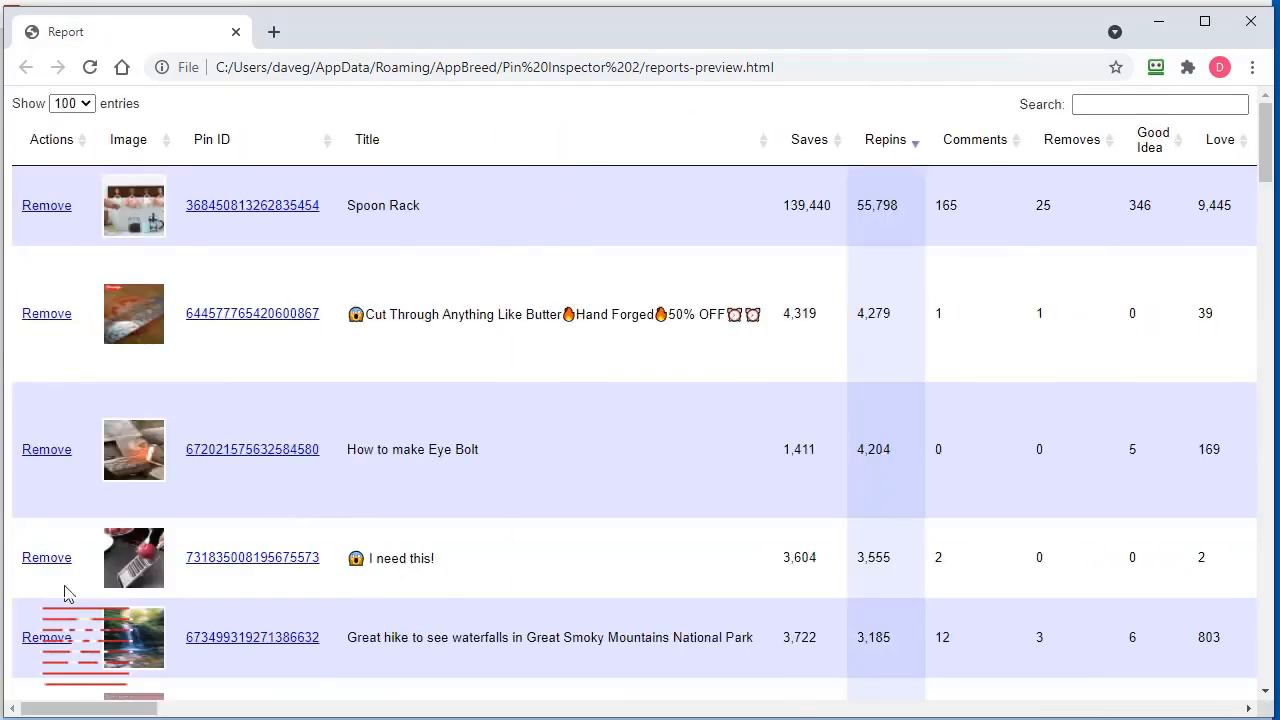
left_click_drag(776, 67, 643, 74)
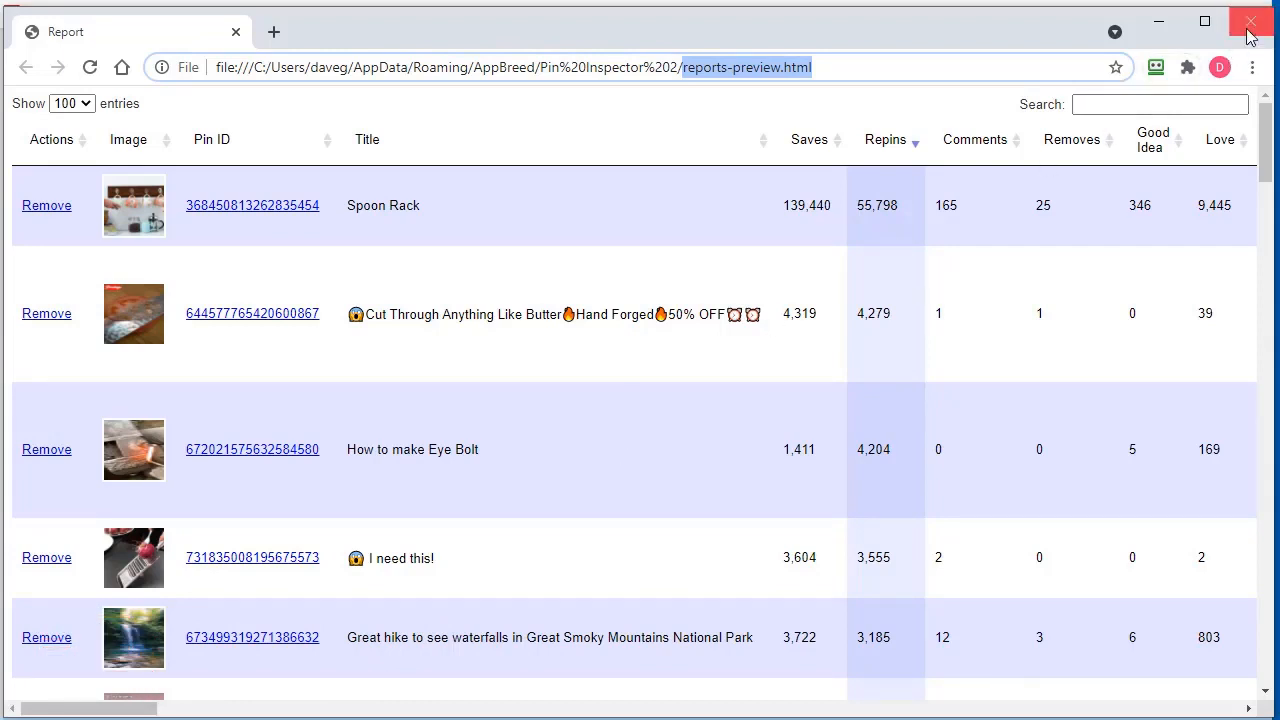
left_click(1159, 21)
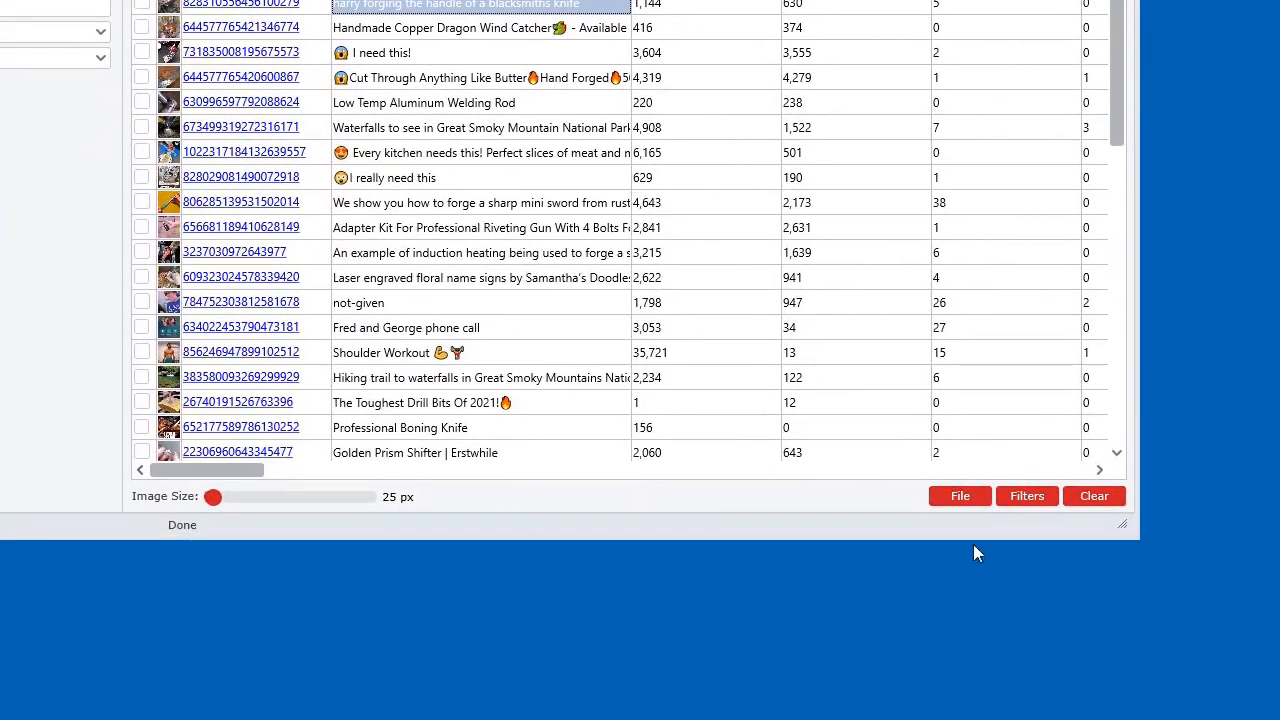
Export the pins as an interactive HTML table file, overwriting table-report.html in the Documents > Pin Inspector 2 folder
left_click(1088, 677)
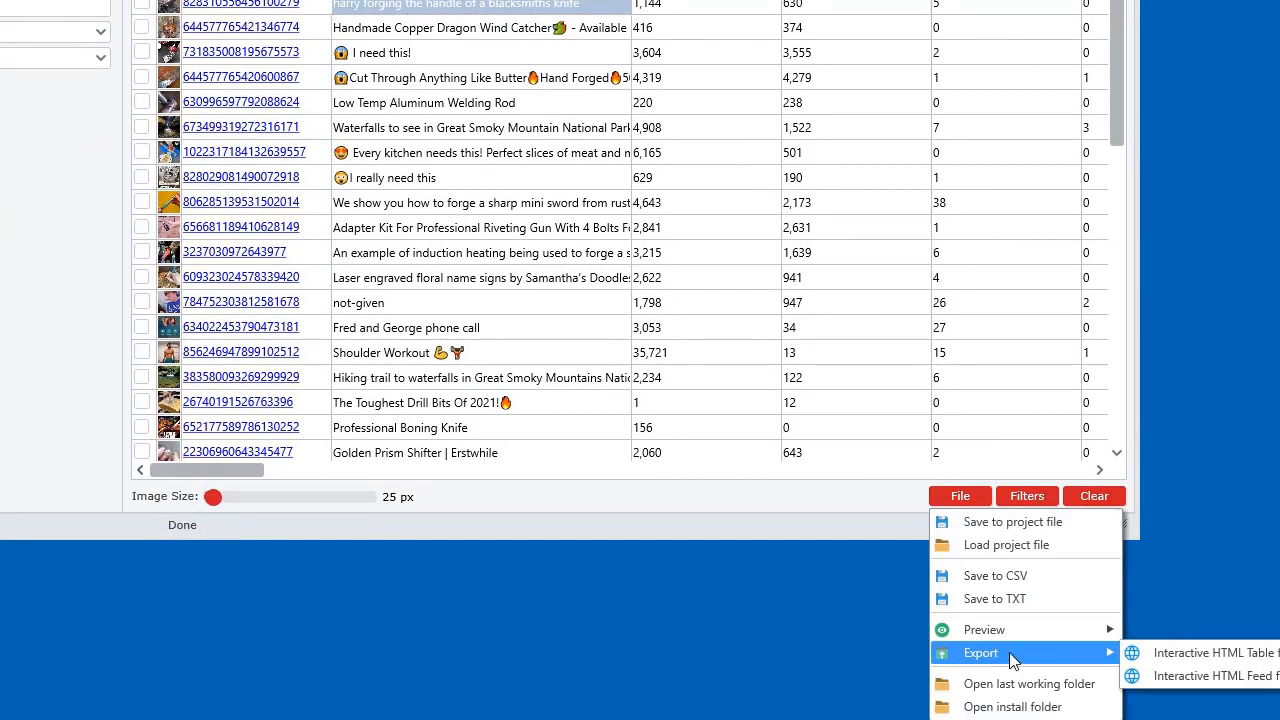
left_click(1046, 269)
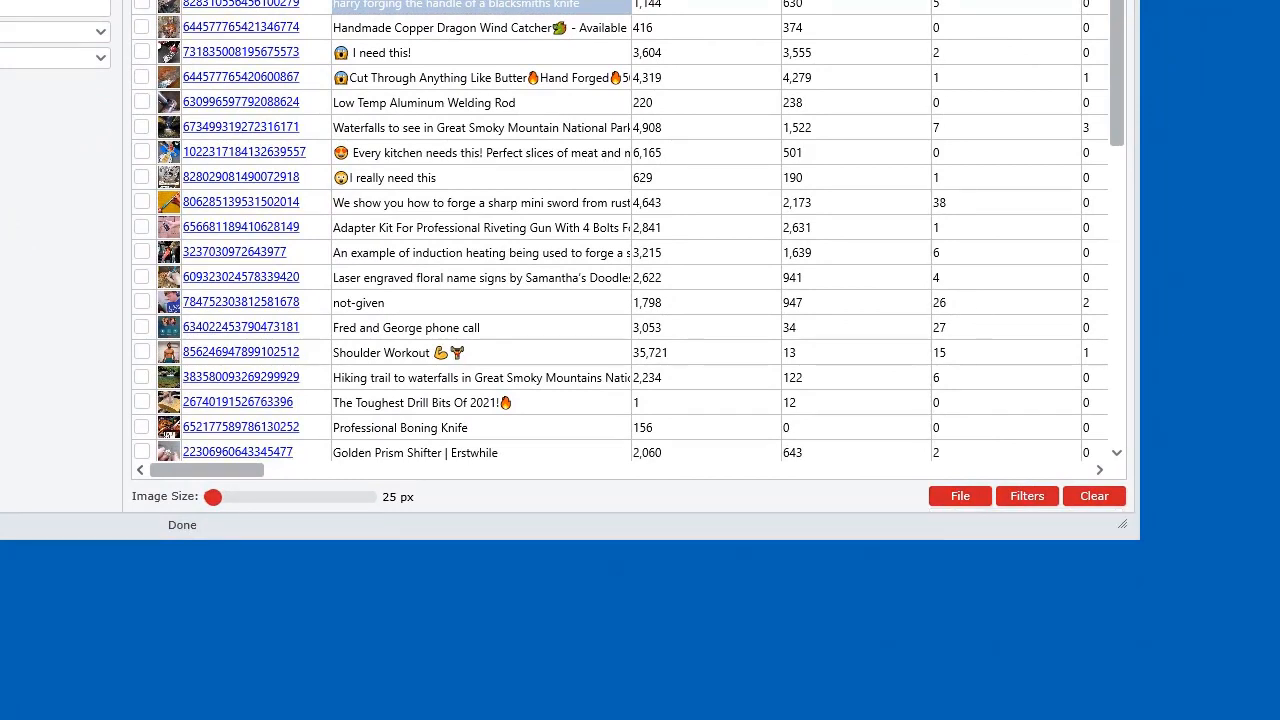
left_click(652, 444)
mouse_move(689, 595)
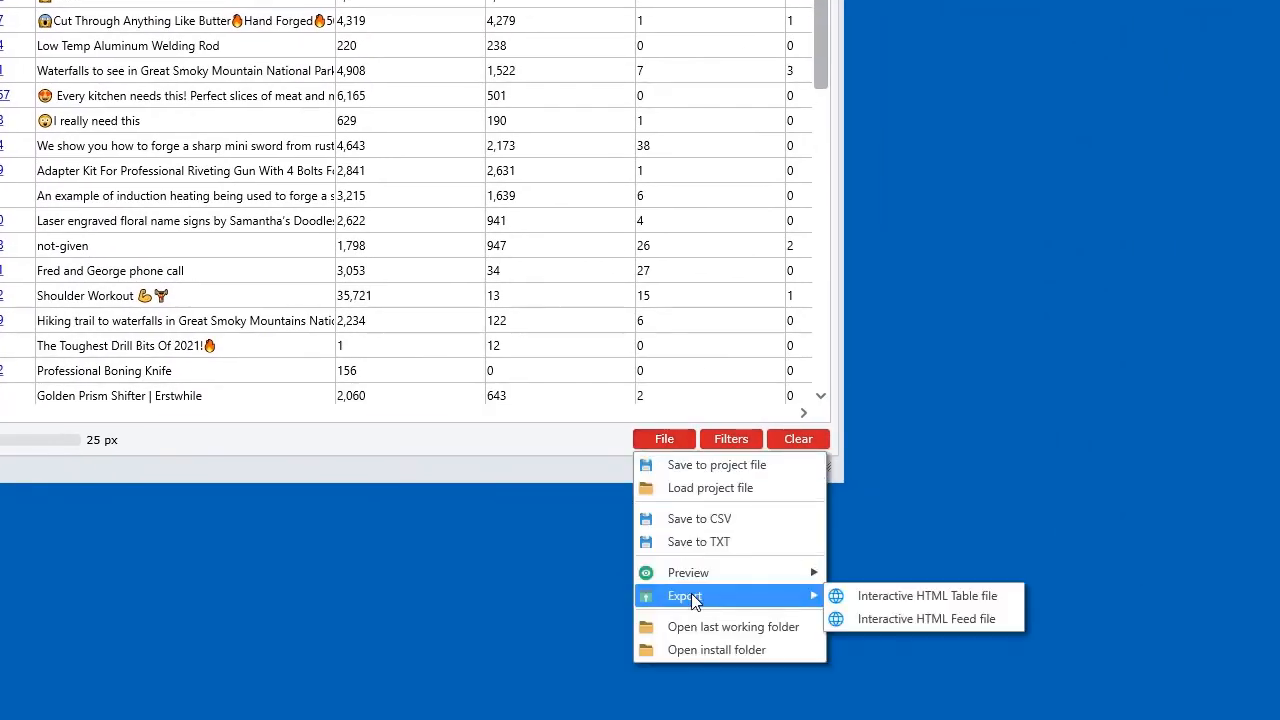
left_click(940, 597)
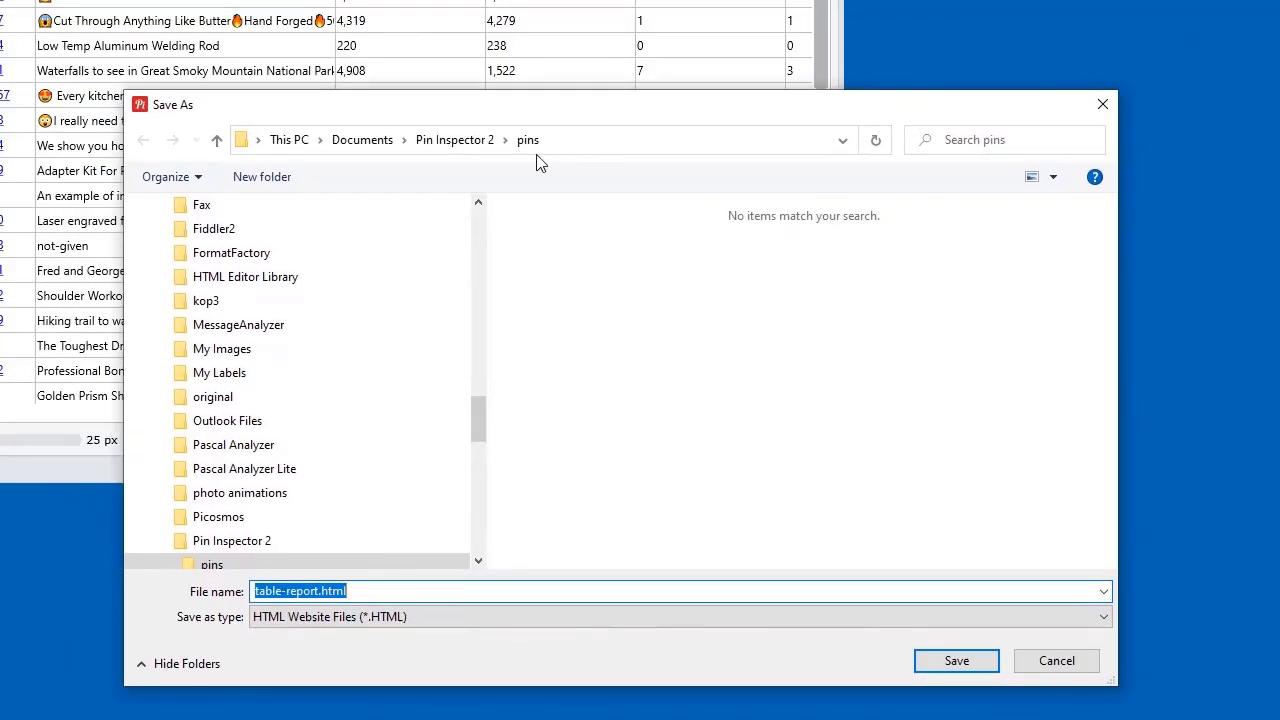
left_click(455, 140)
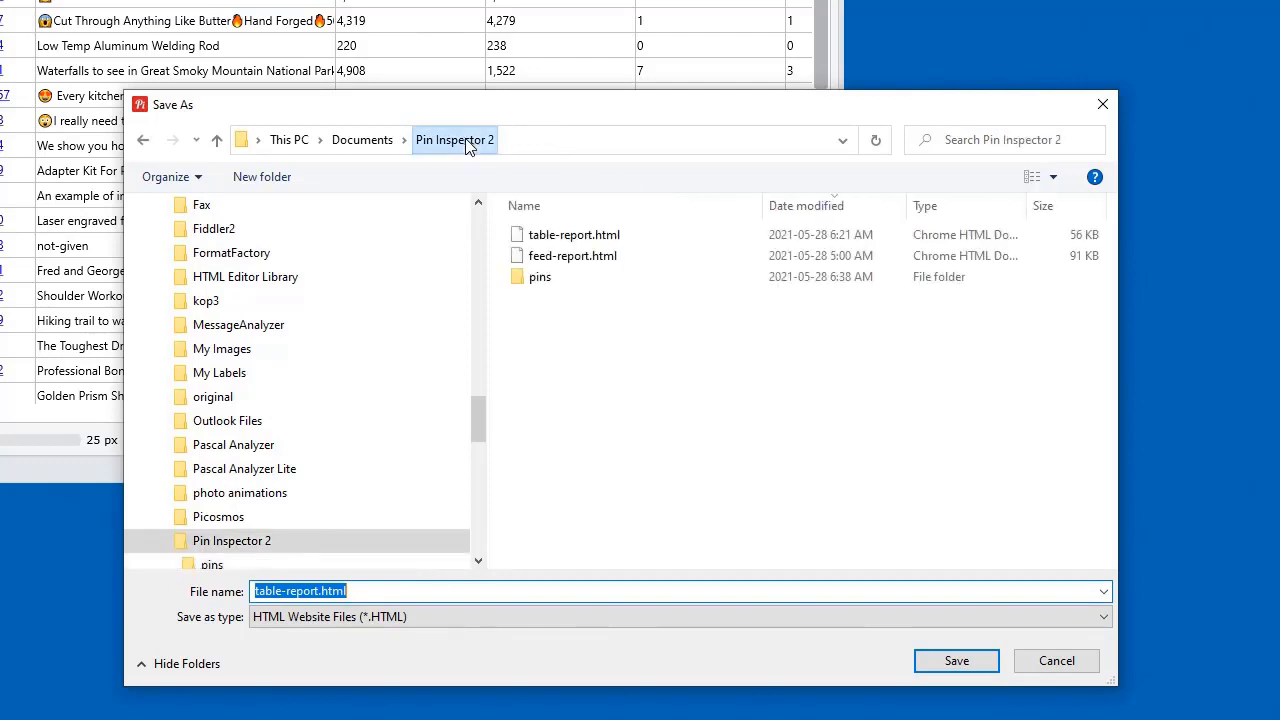
left_click(951, 662)
left_click(632, 350)
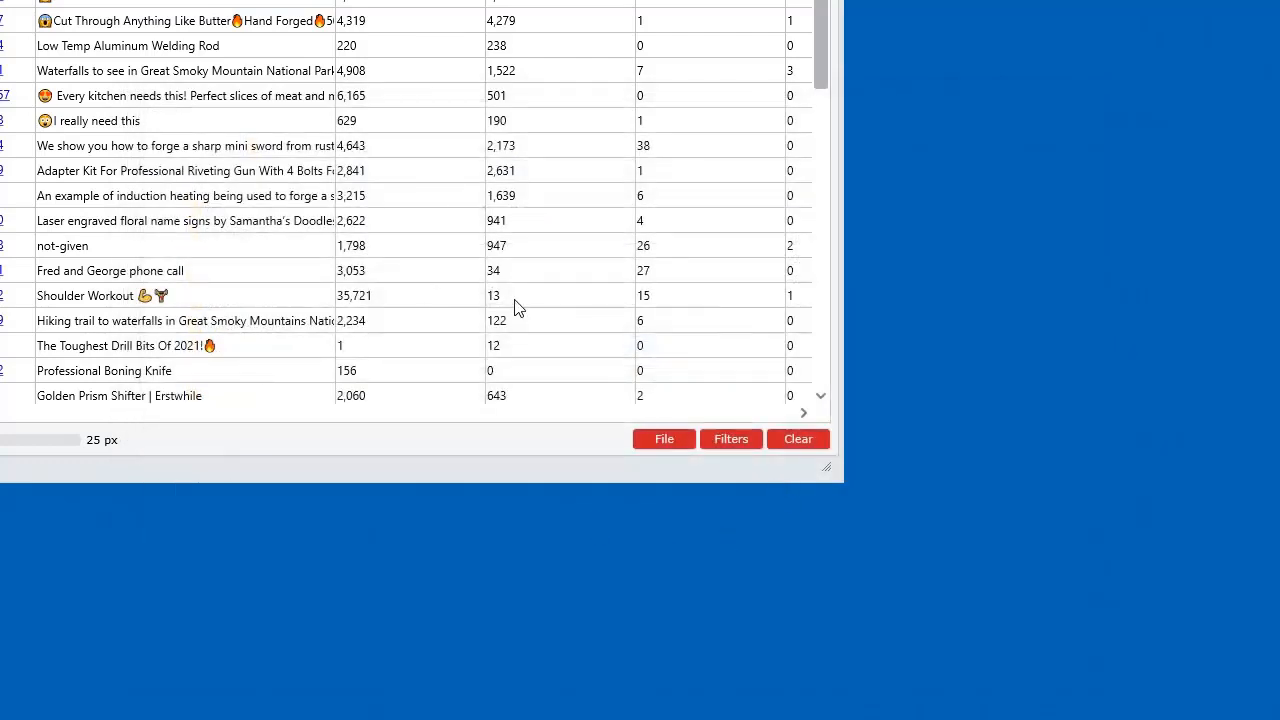
Open the last working folder and sort its files by date modified, newest first
left_click(666, 449)
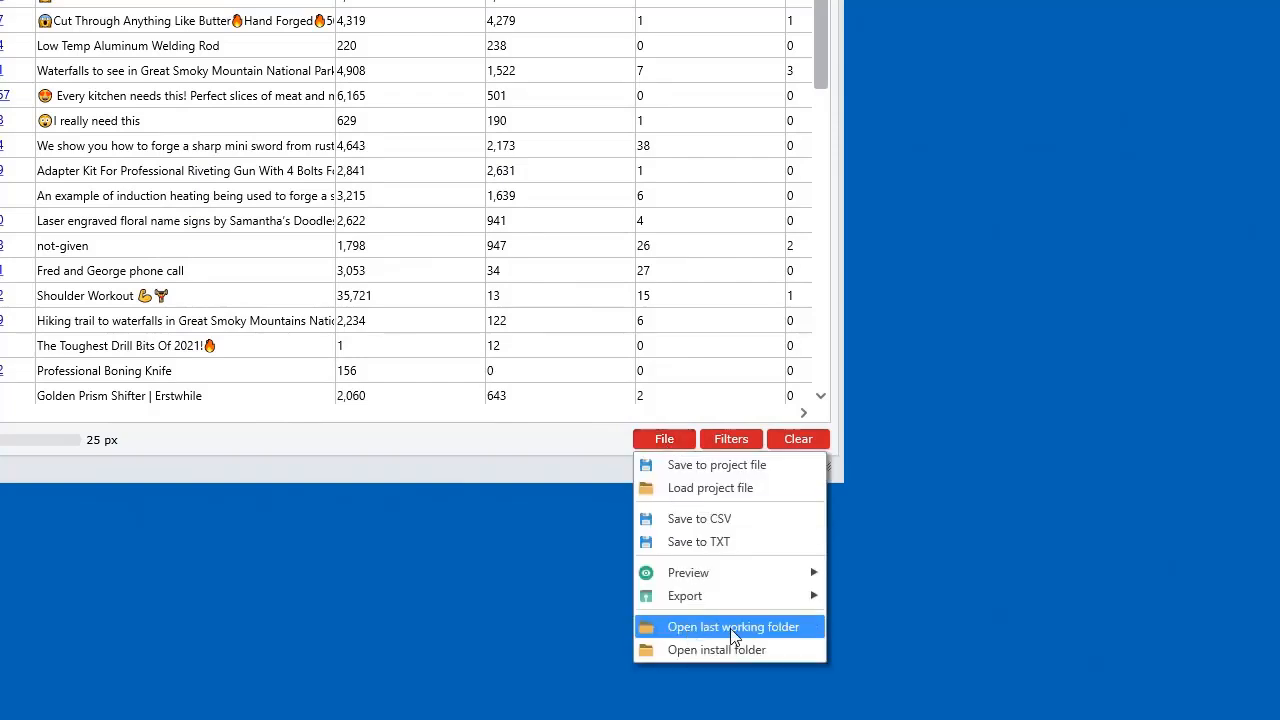
left_click(733, 628)
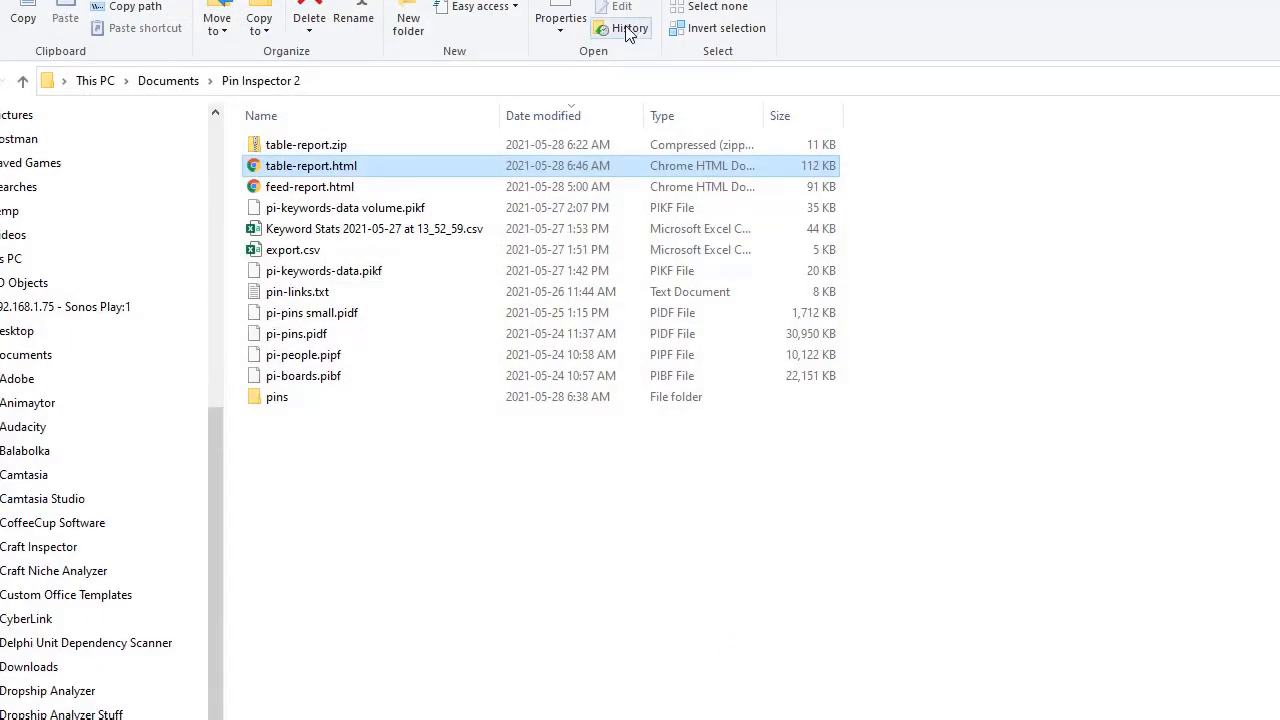
left_click(551, 120)
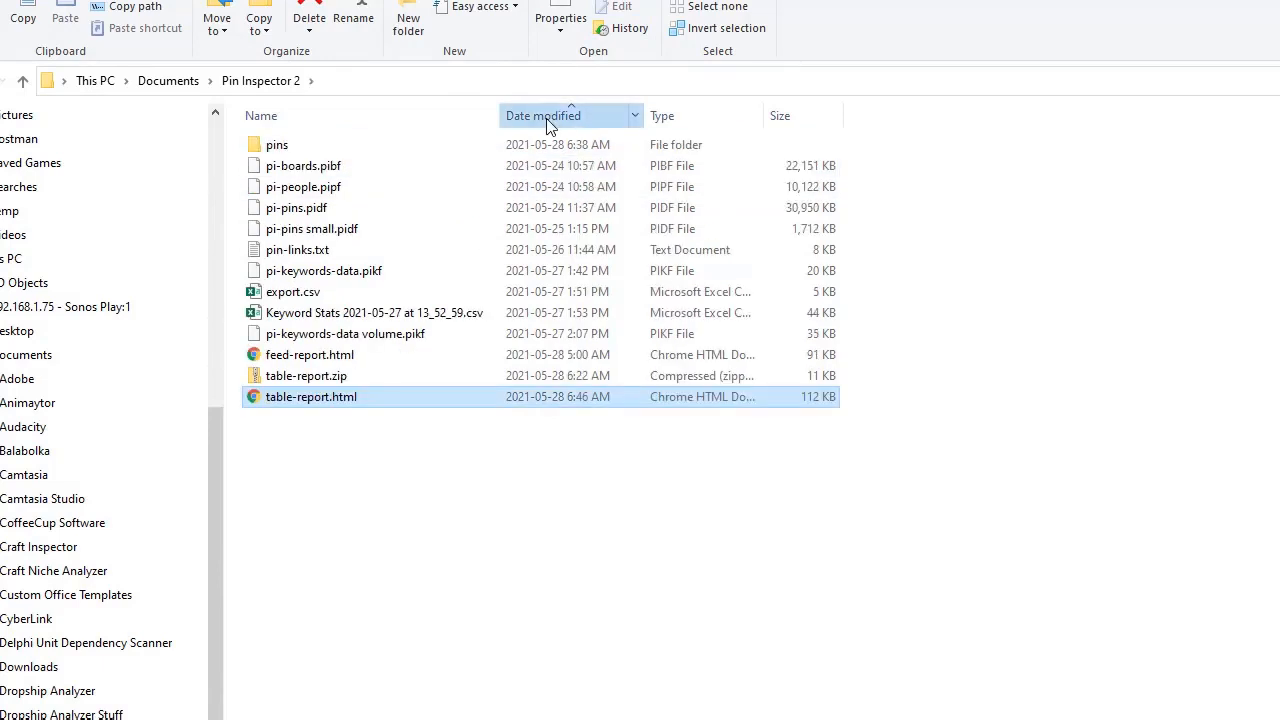
left_click(551, 120)
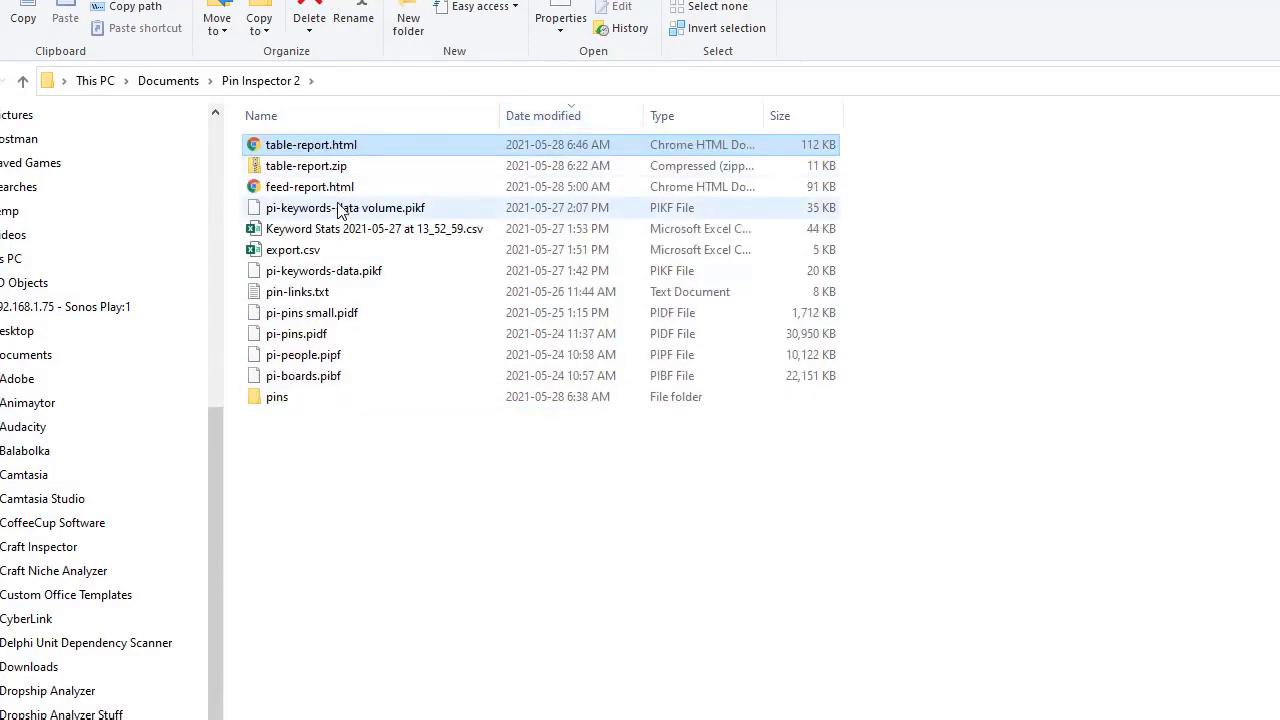
Delete table-report.zip from the Pin Inspector 2 folder
left_click(333, 167)
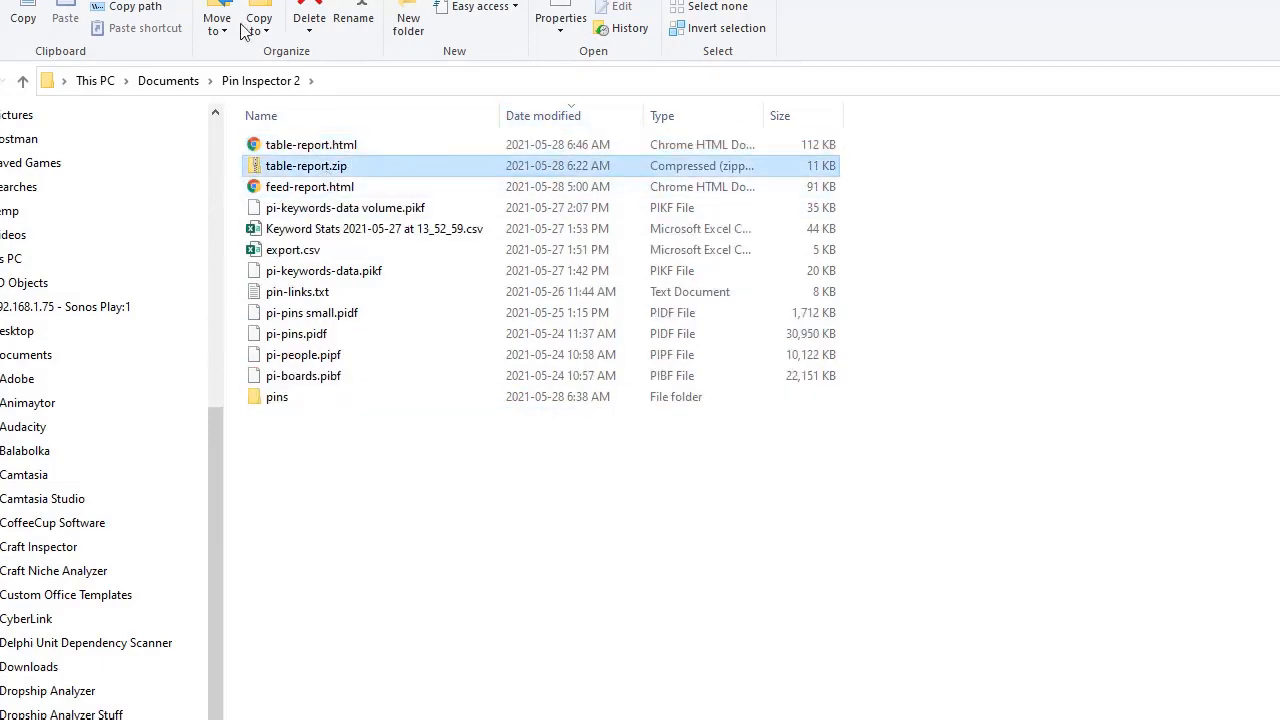
left_click(313, 14)
Open the exported table-report.html in the browser, look through its table, and close it to return to the folder
left_click(326, 150)
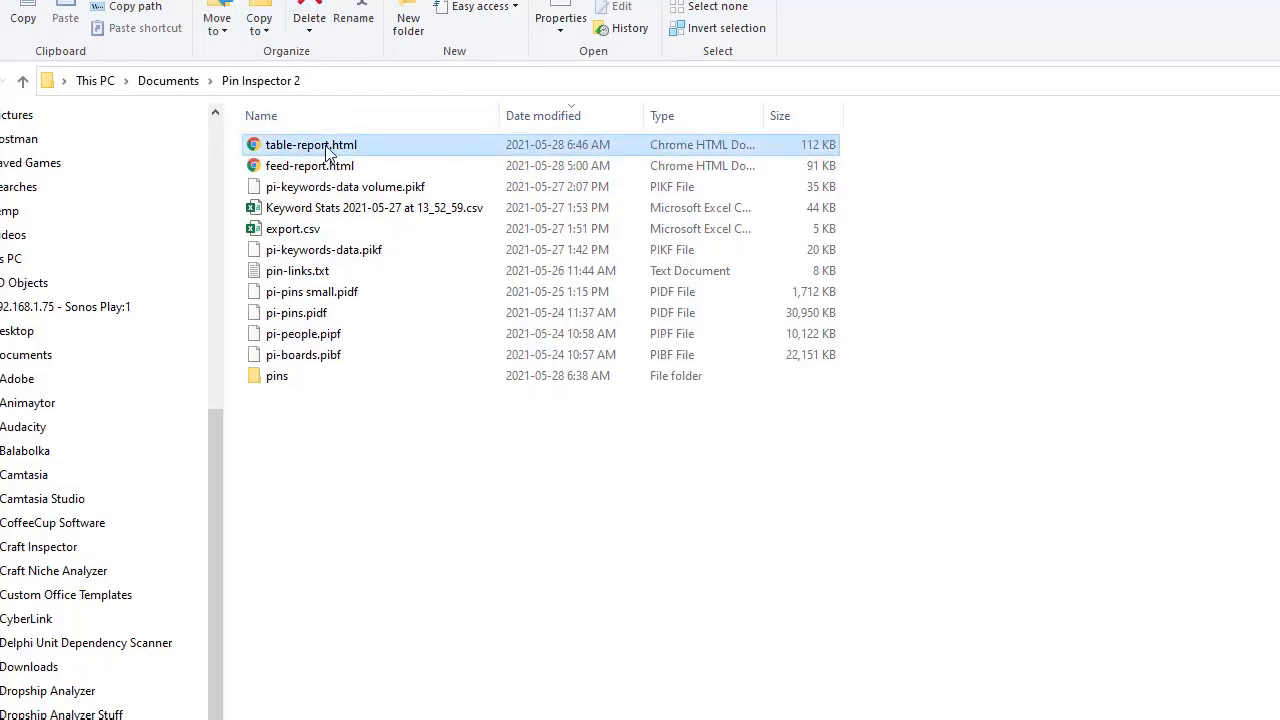
double_click(330, 148)
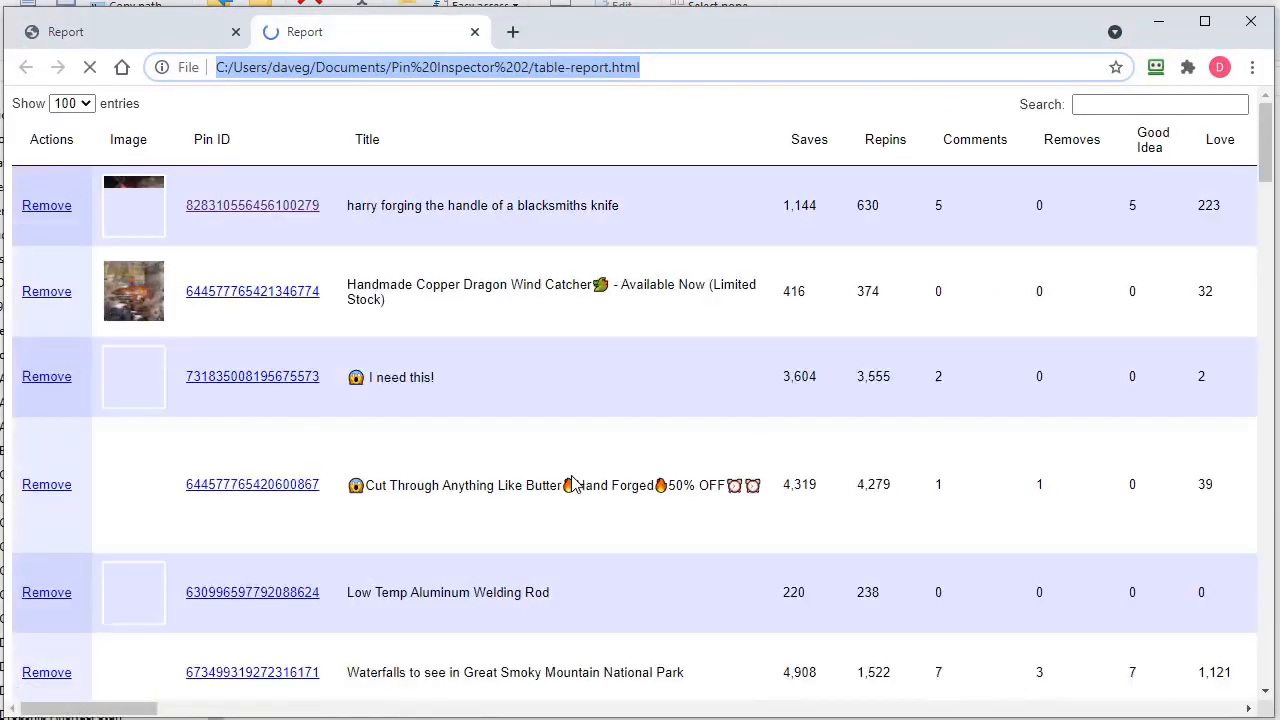
scroll(563, 409, "down", 12)
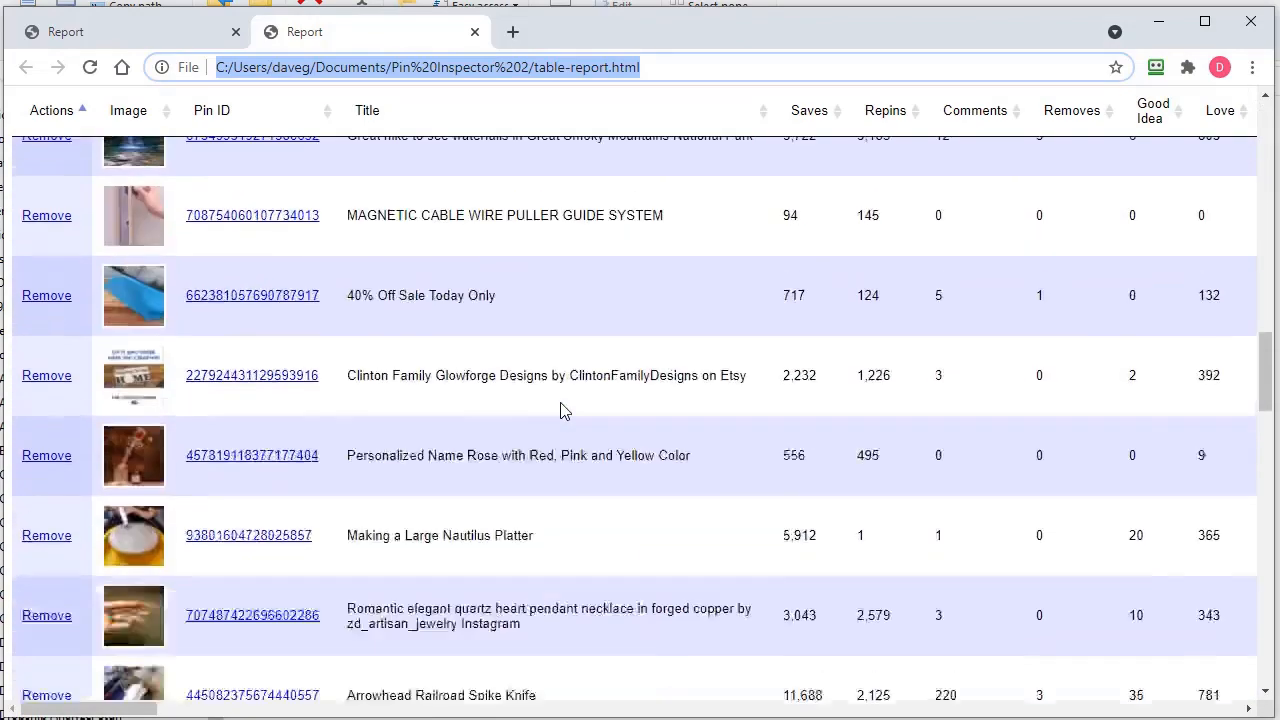
scroll(563, 409, "up", 12)
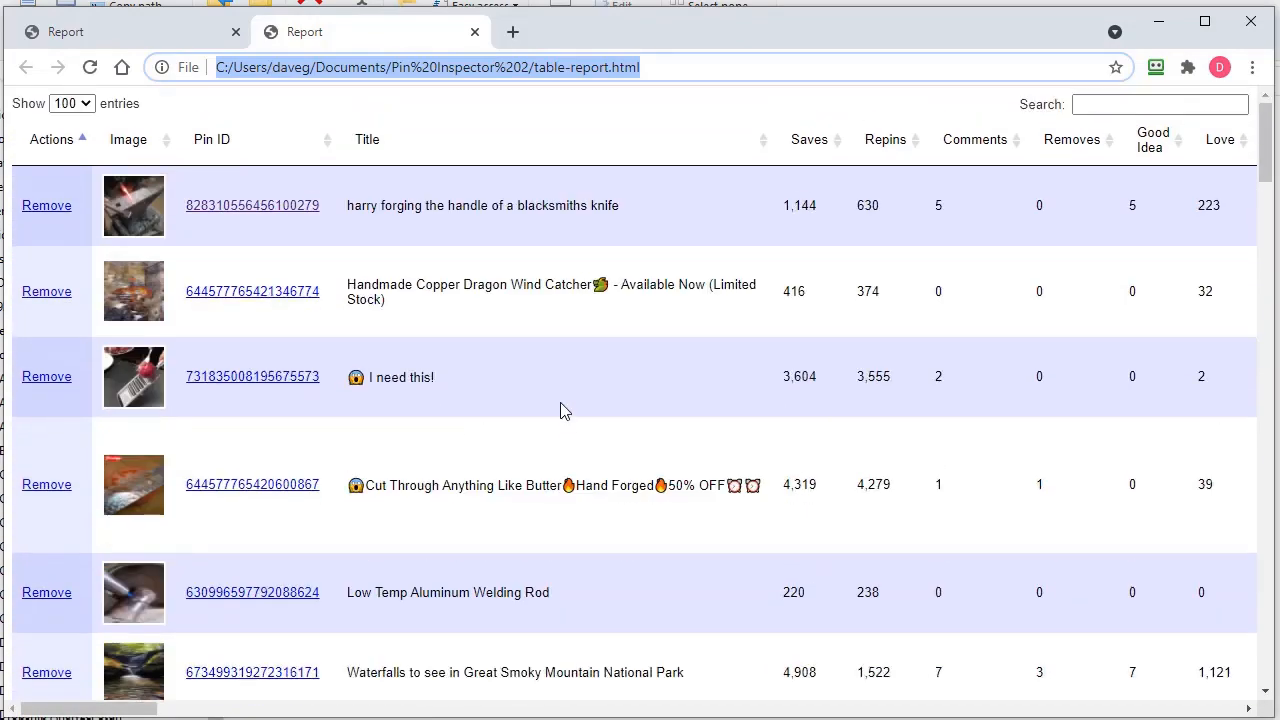
left_click(476, 33)
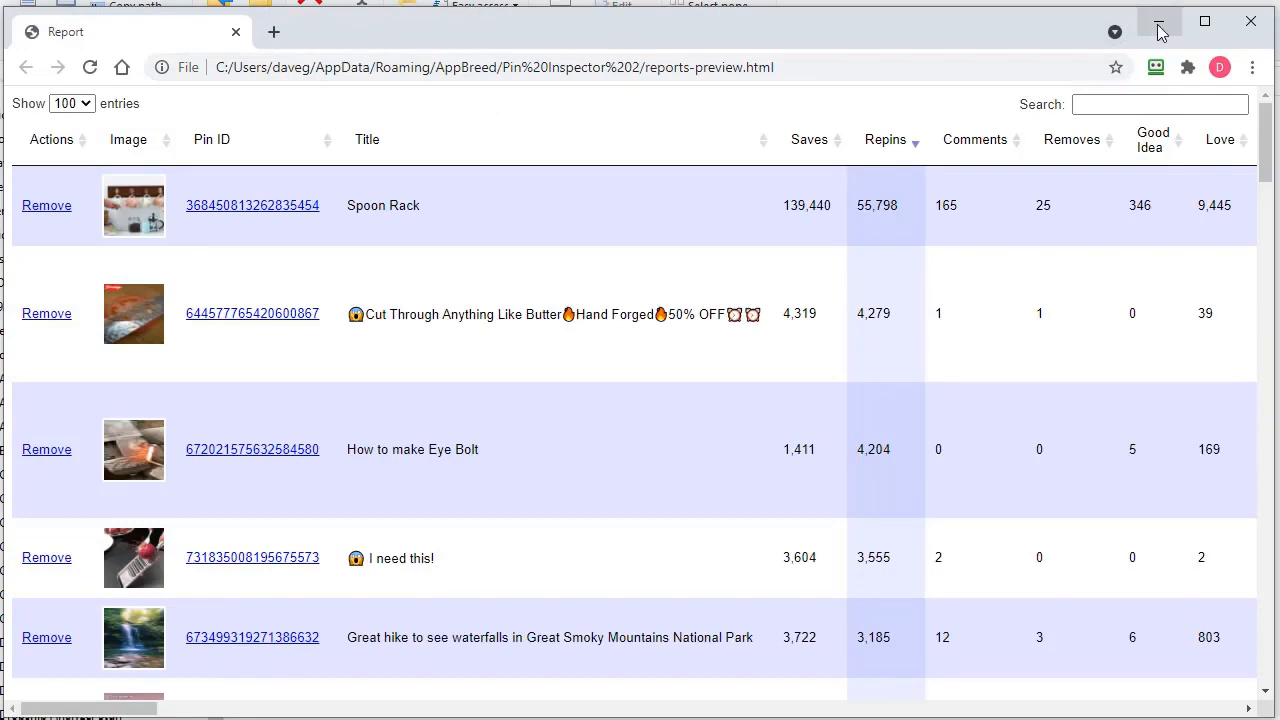
left_click(1158, 31)
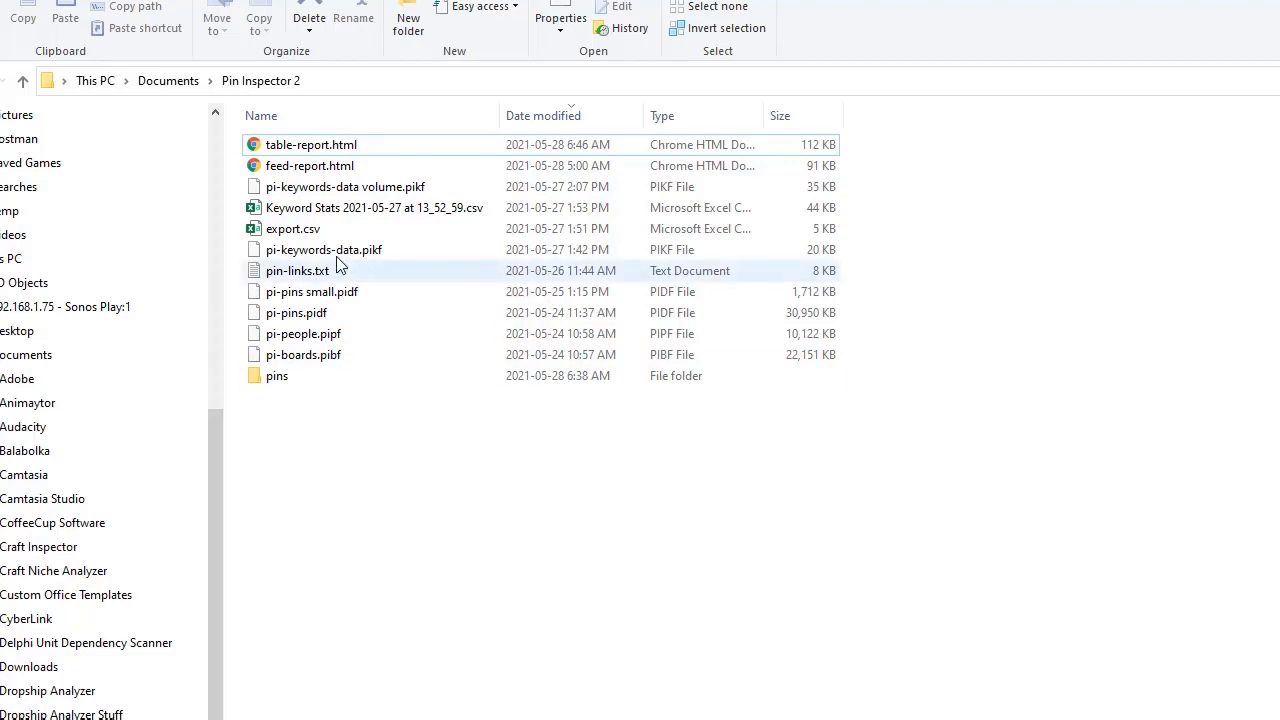
Select the exported table-report.html file in the Pin Inspector 2 folder
left_click(300, 235)
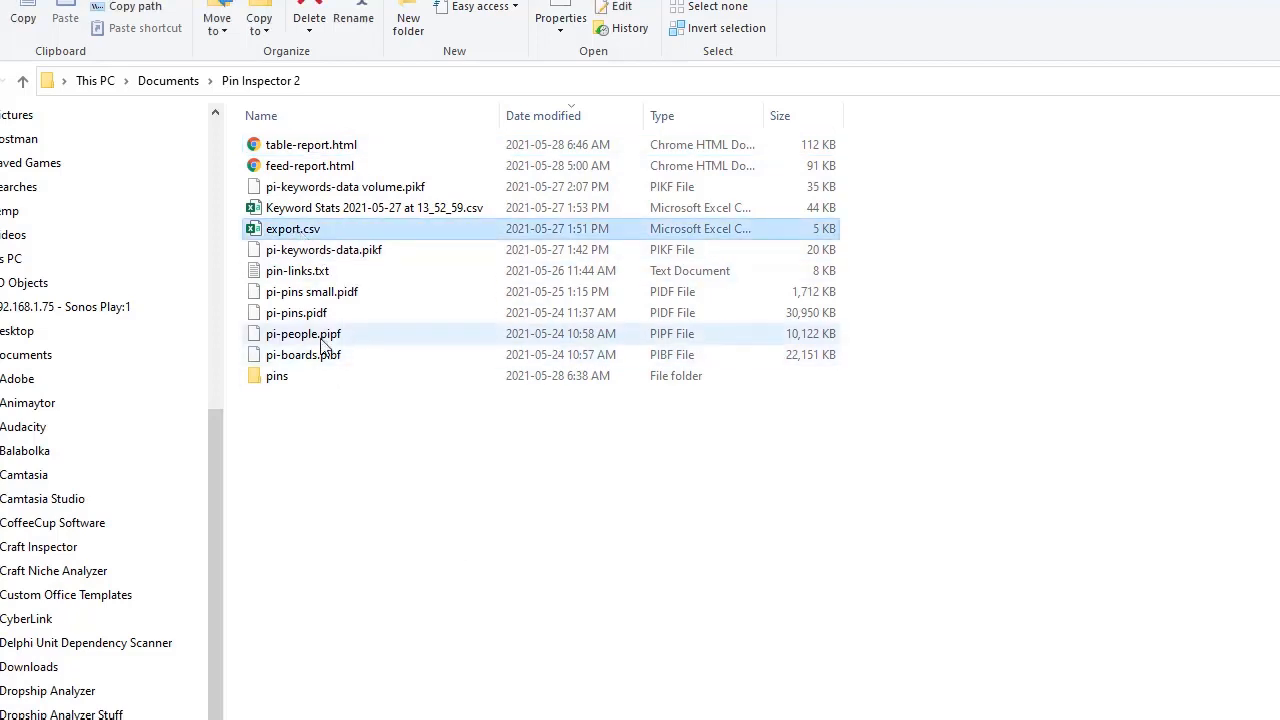
left_click(320, 277)
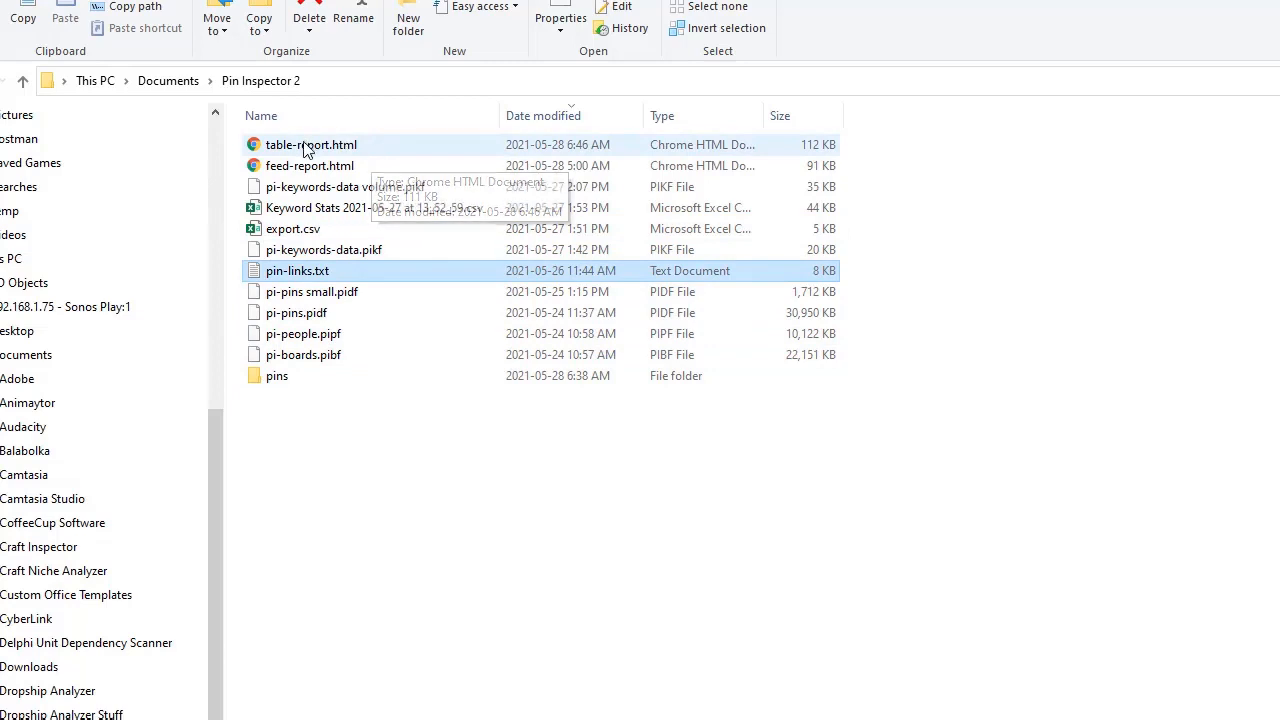
left_click(375, 146)
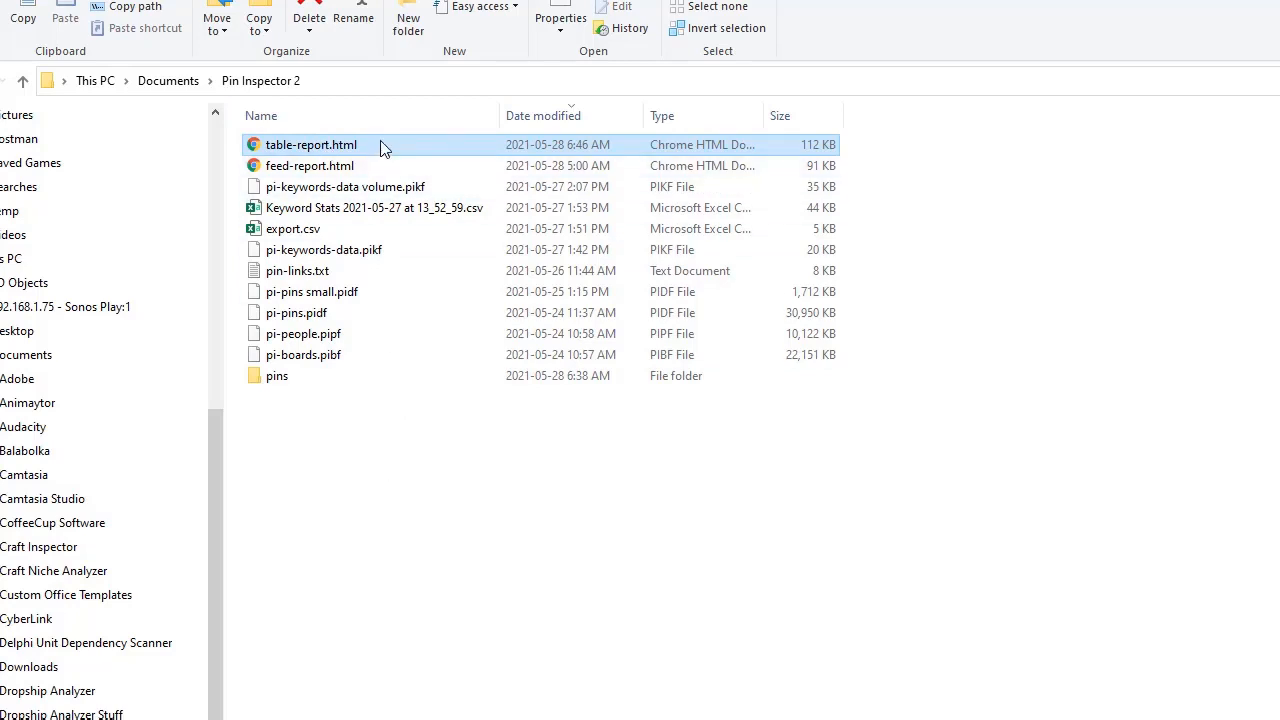
Compress table-report.html into table-report.zip with 7-Zip and select the new archive in the folder
mouse_move(381, 147)
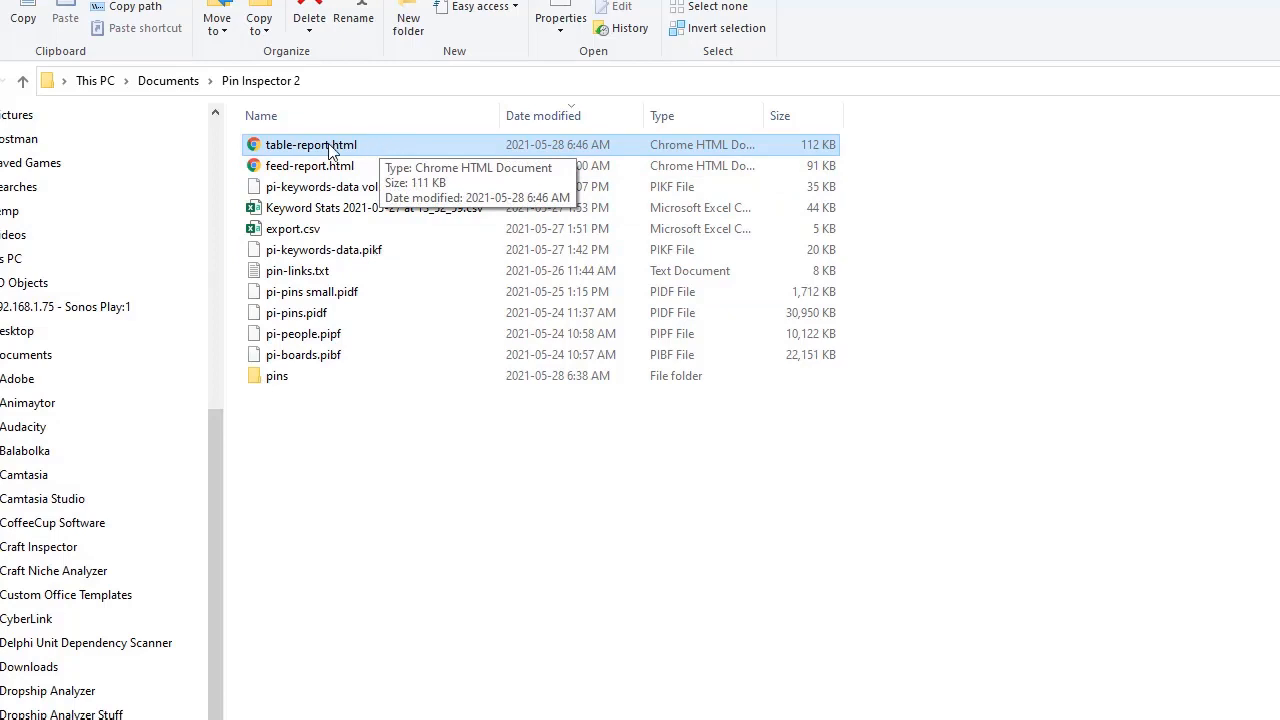
right_click(330, 148)
mouse_move(398, 257)
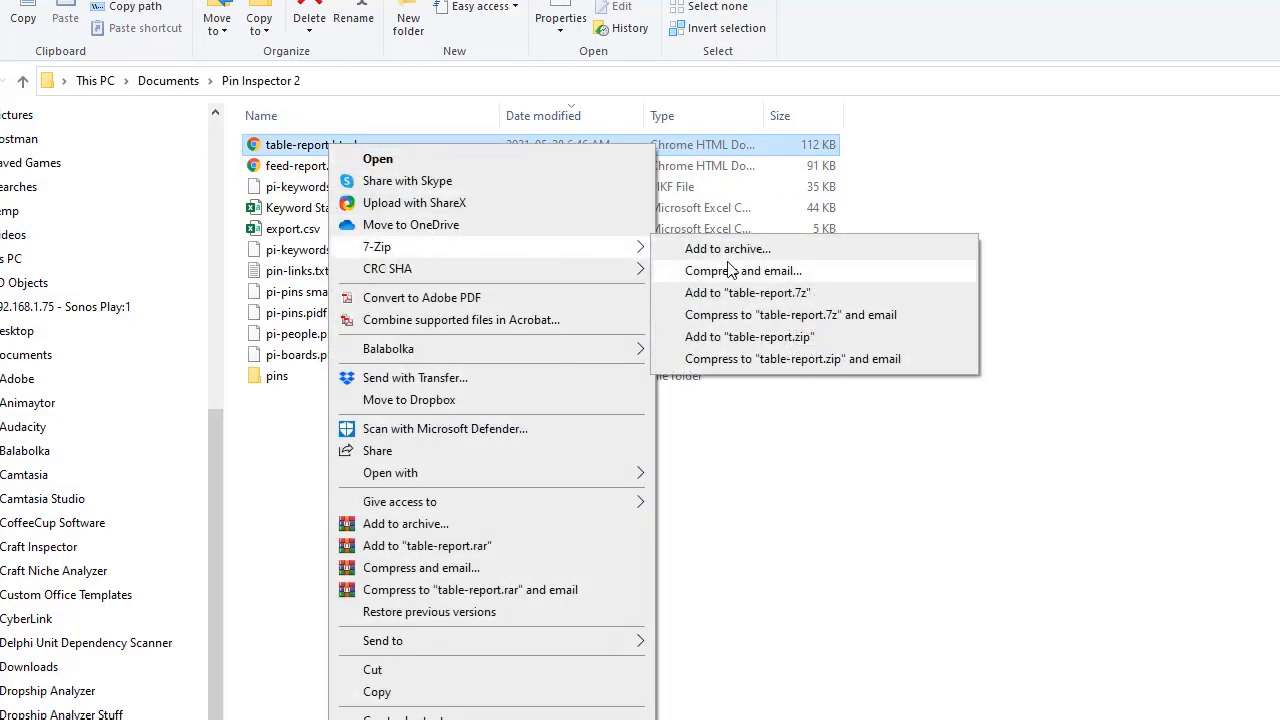
left_click(760, 338)
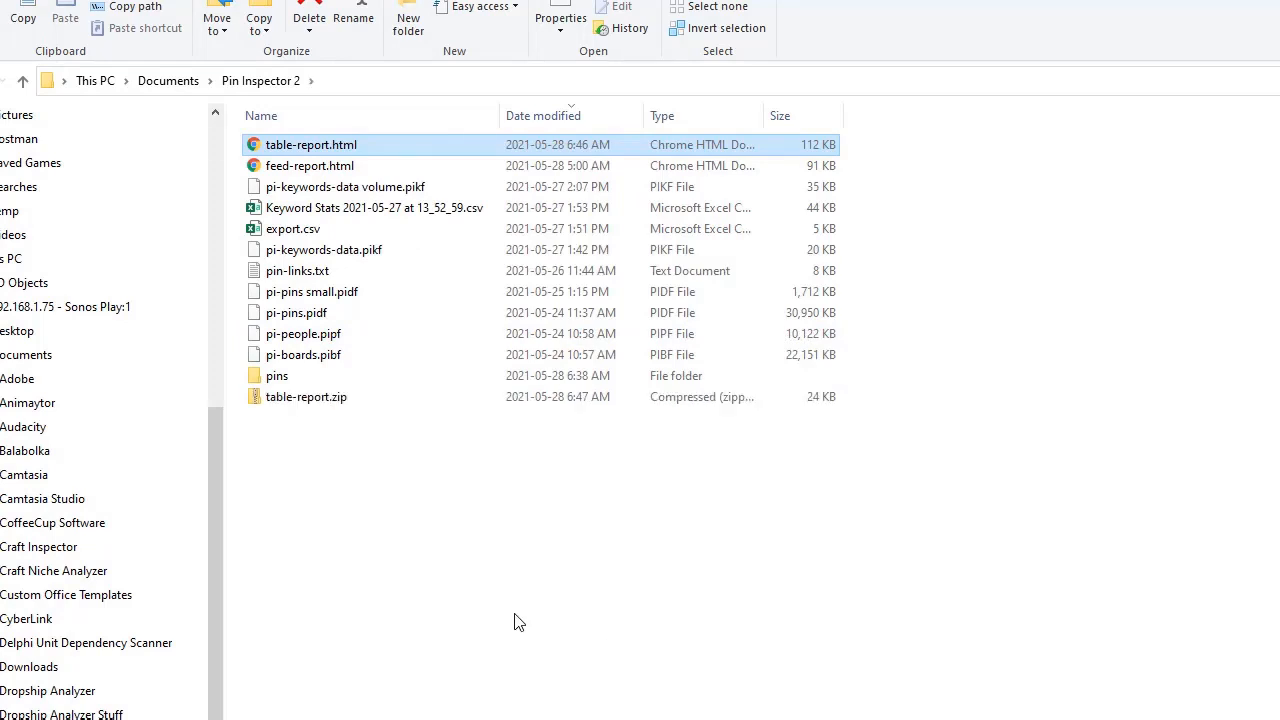
left_click(340, 152)
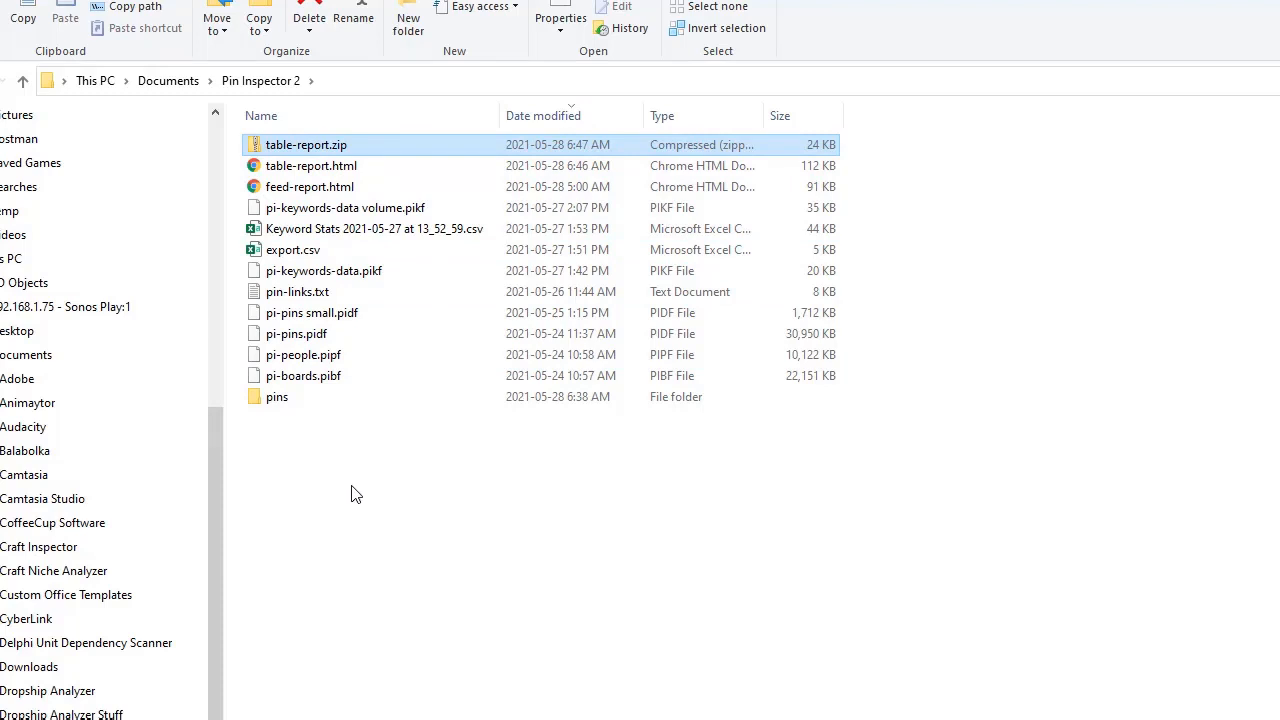
Open table-report.html in the browser and look through the rows and columns of its table
left_click(350, 168)
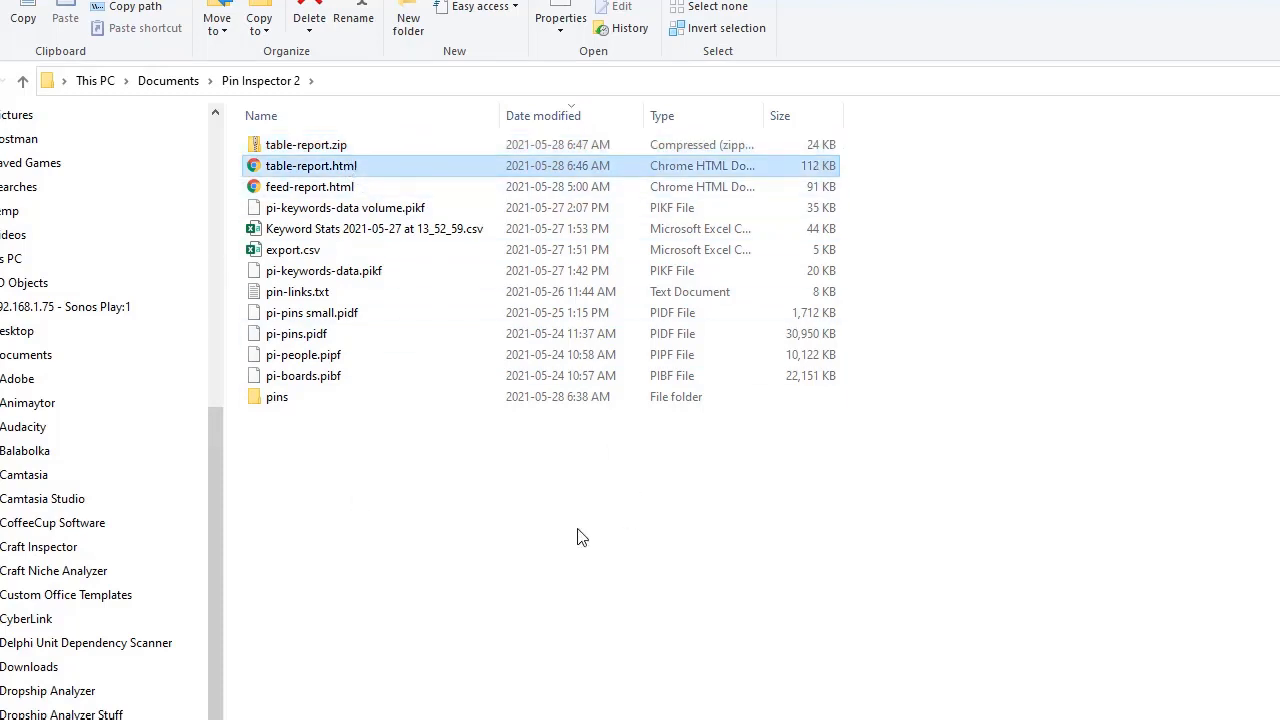
double_click(323, 167)
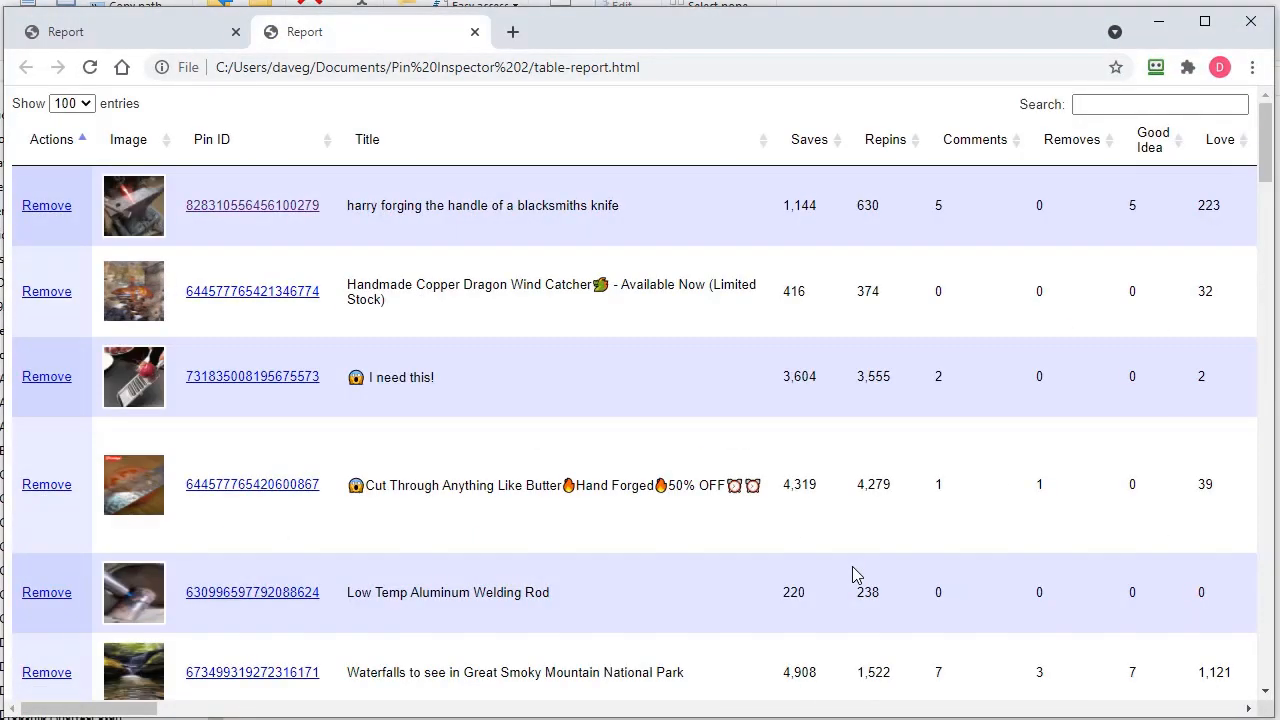
scroll(668, 360, "down", 10)
scroll(668, 360, "up", 10)
scroll(475, 615, "right", 10)
scroll(460, 628, "left", 8)
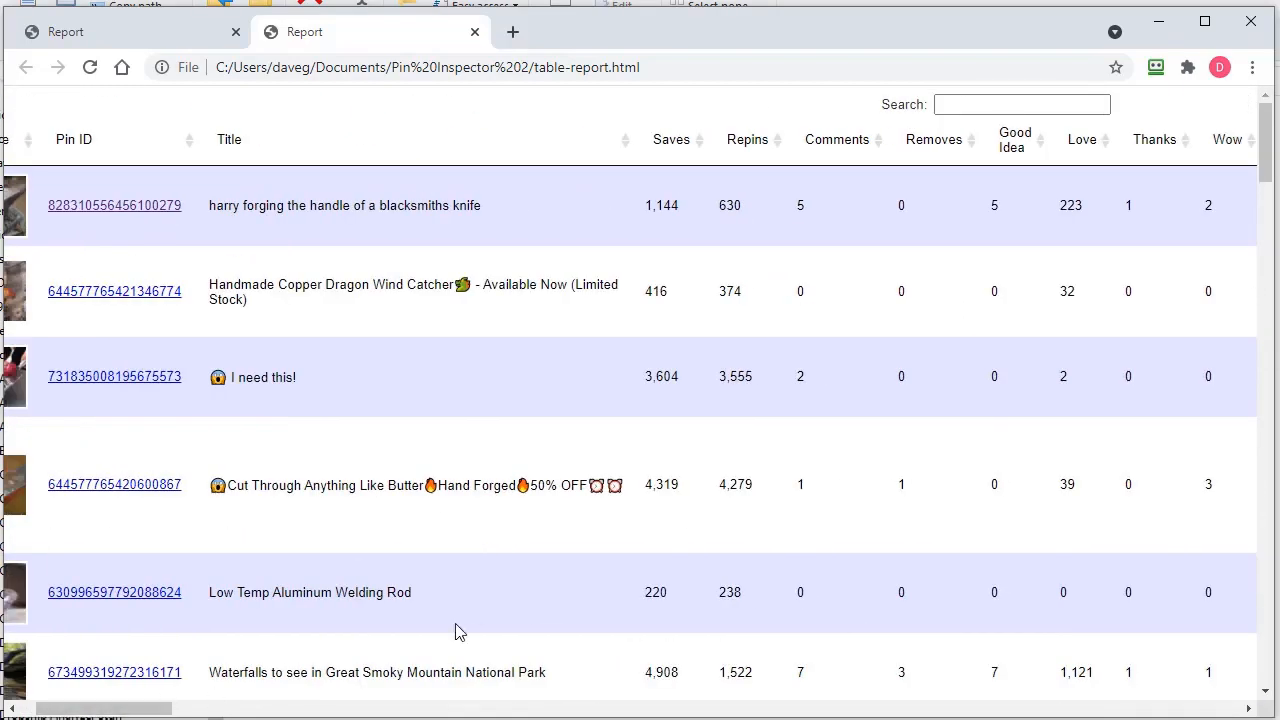
scroll(190, 697, "left", 3)
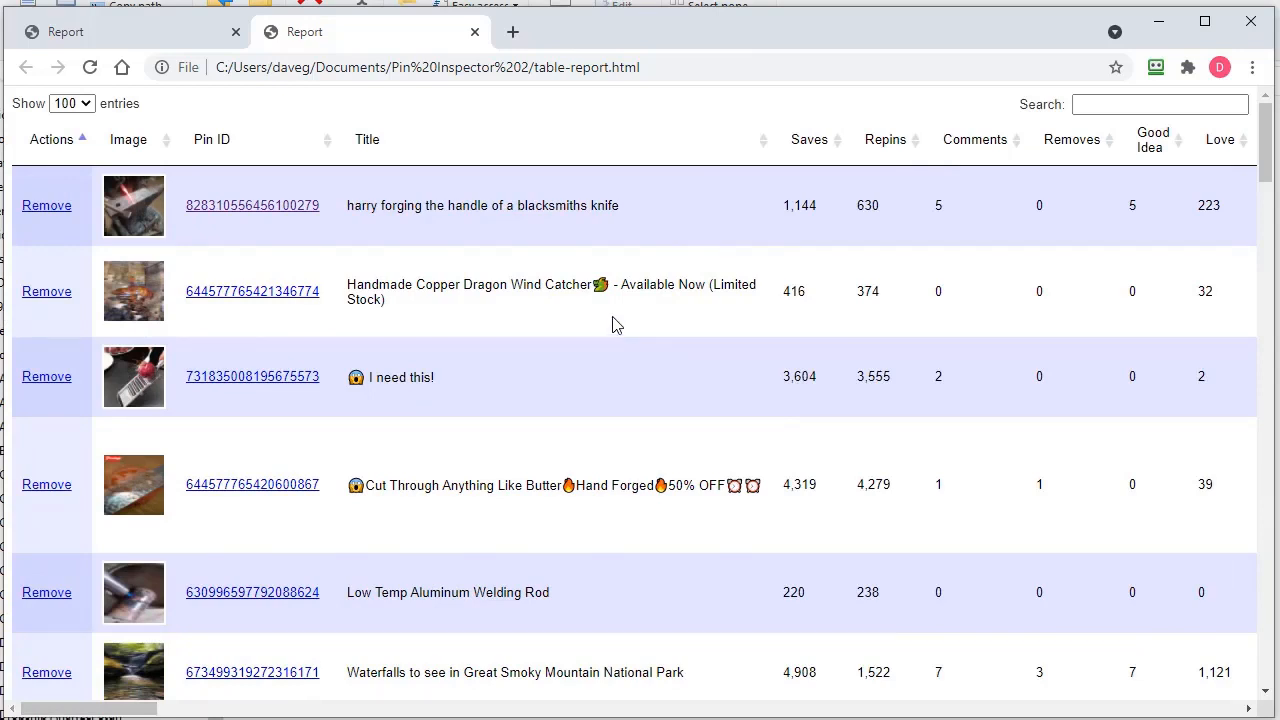
Try sorting the report table by Title in both directions and leave it sorted by Pin ID in descending order
mouse_move(124, 398)
left_click(388, 152)
left_click(389, 155)
left_click(231, 149)
left_click(231, 149)
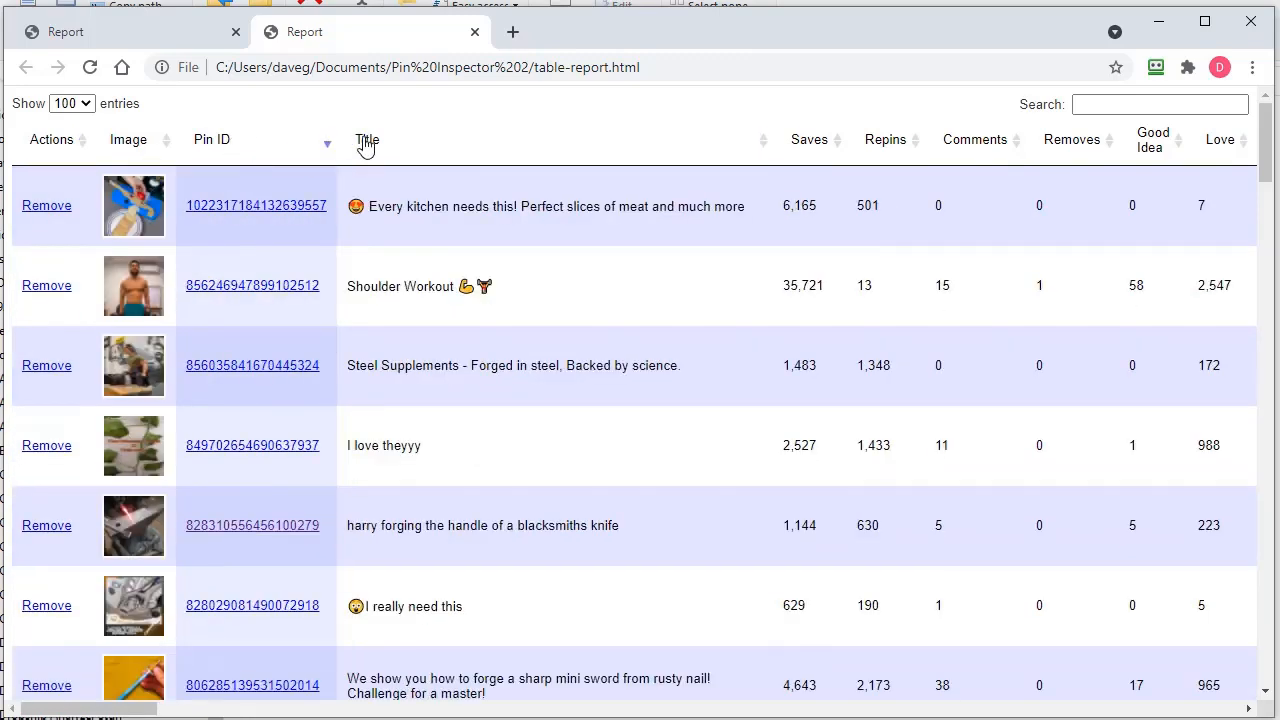
Try a table length of 10 entries, and finally set it to show All entries
left_click(72, 103)
left_click(62, 121)
left_click(80, 110)
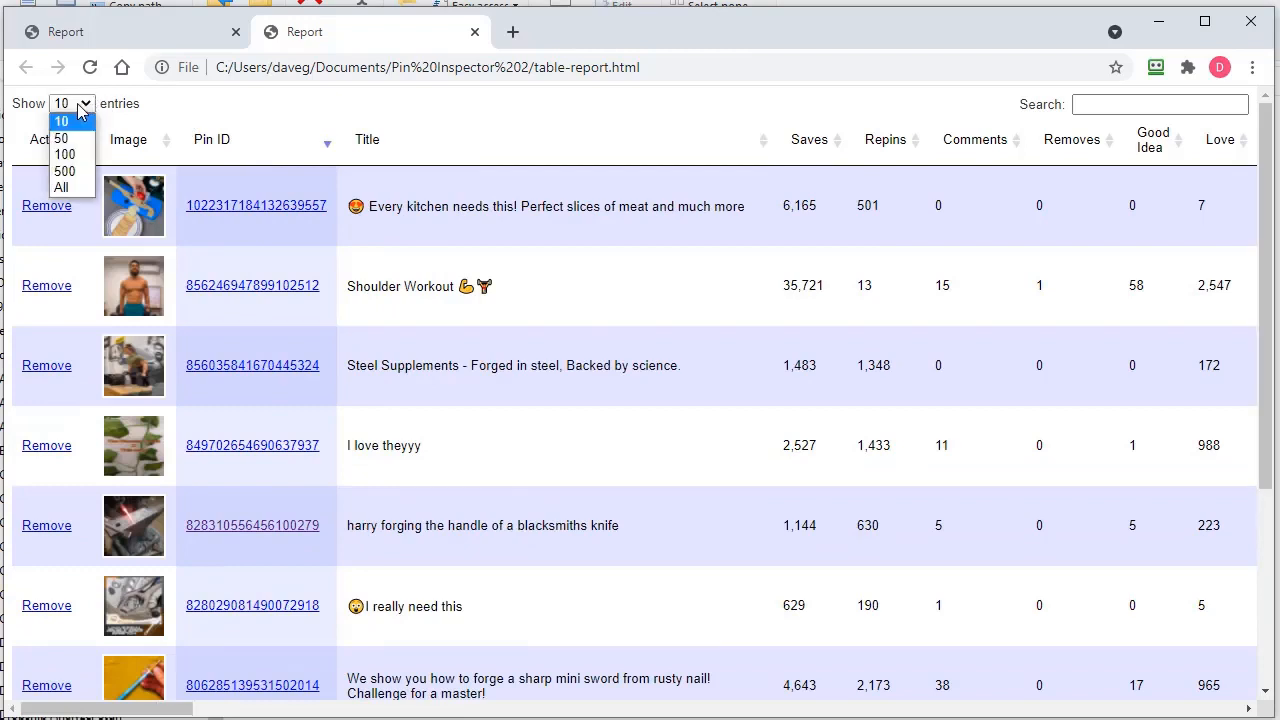
left_click(61, 187)
Search the report table for "kitch" and clear the search term again
left_click(1095, 105)
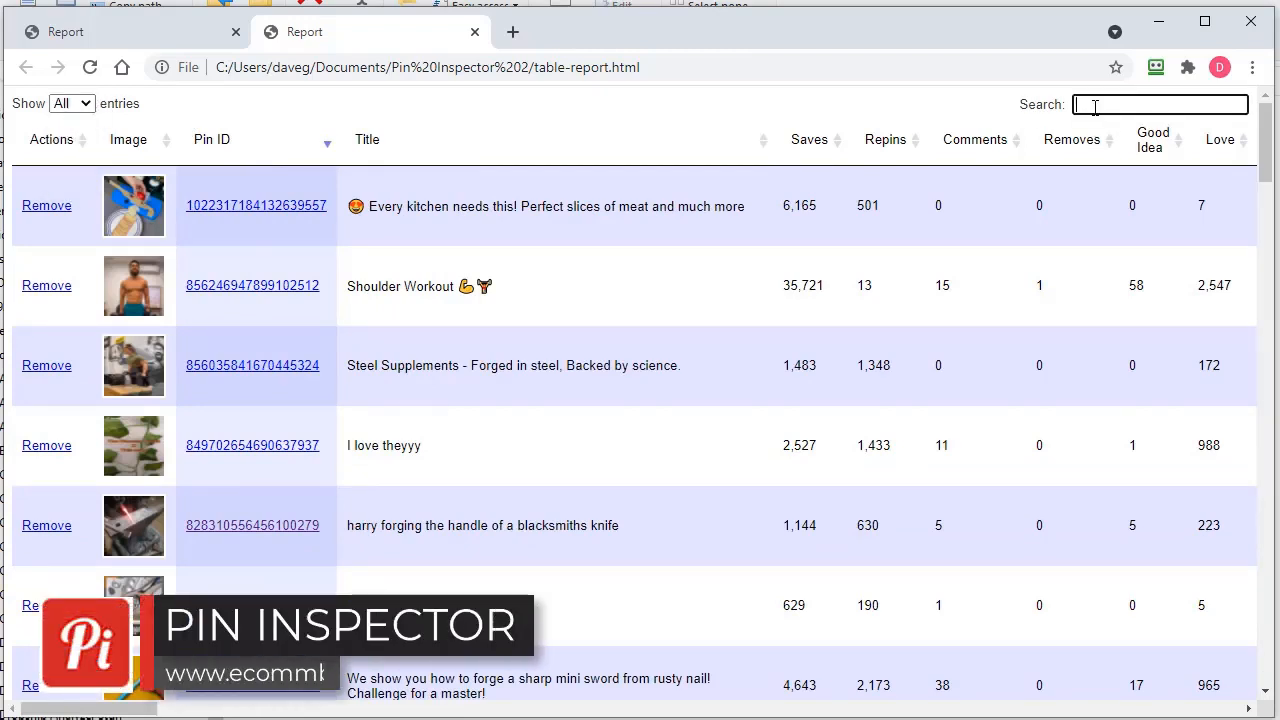
type("kit")
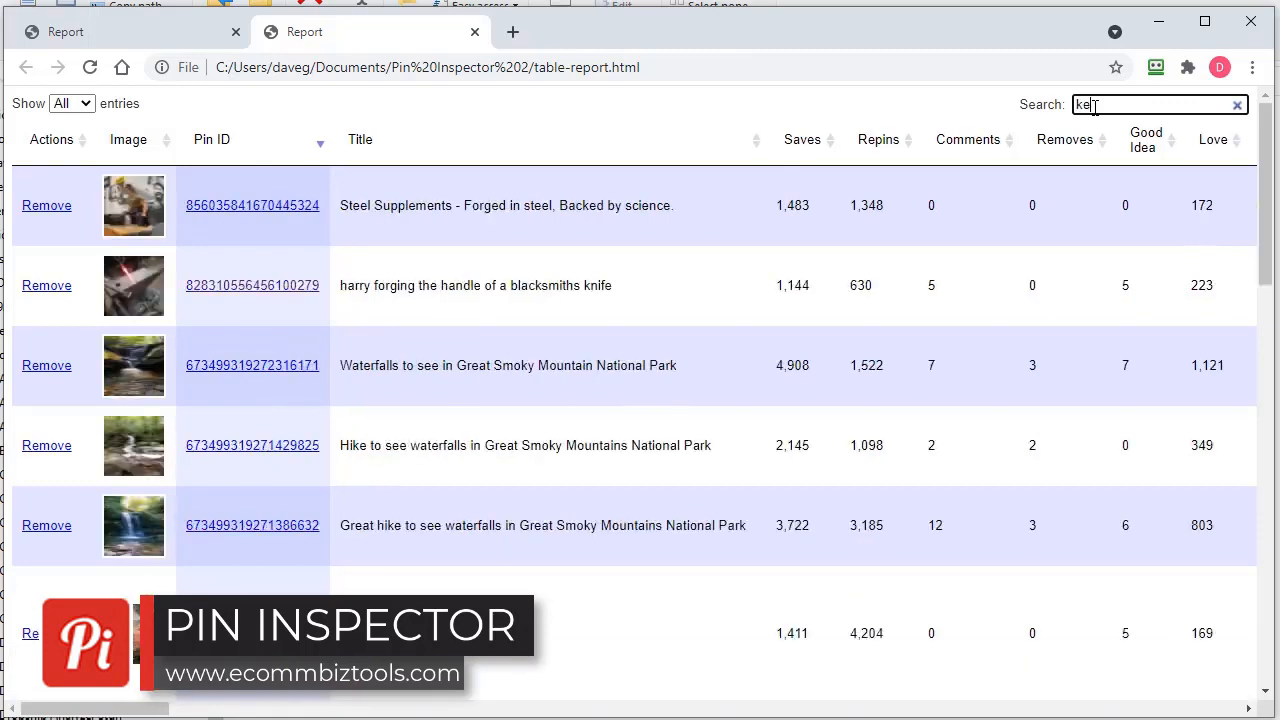
type("ch")
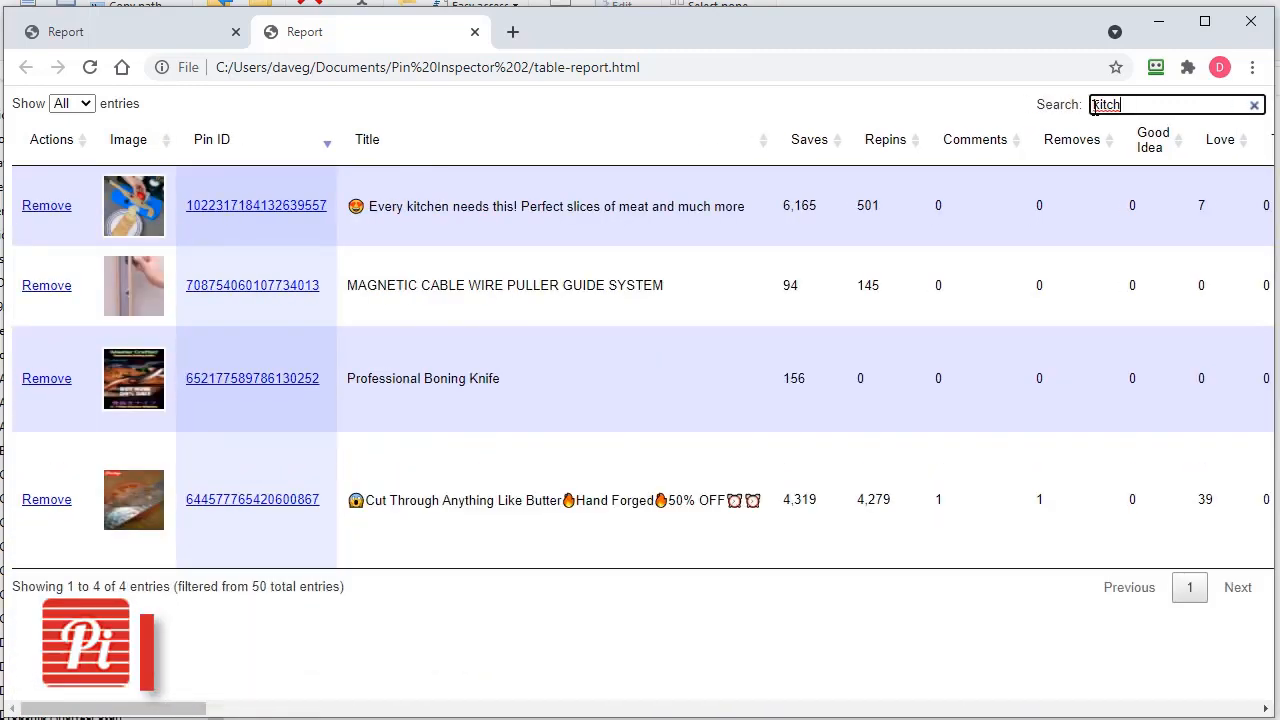
key("BackSpace")
key("BackSpace")
key("BackSpace")
key("BackSpace")
key("BackSpace")
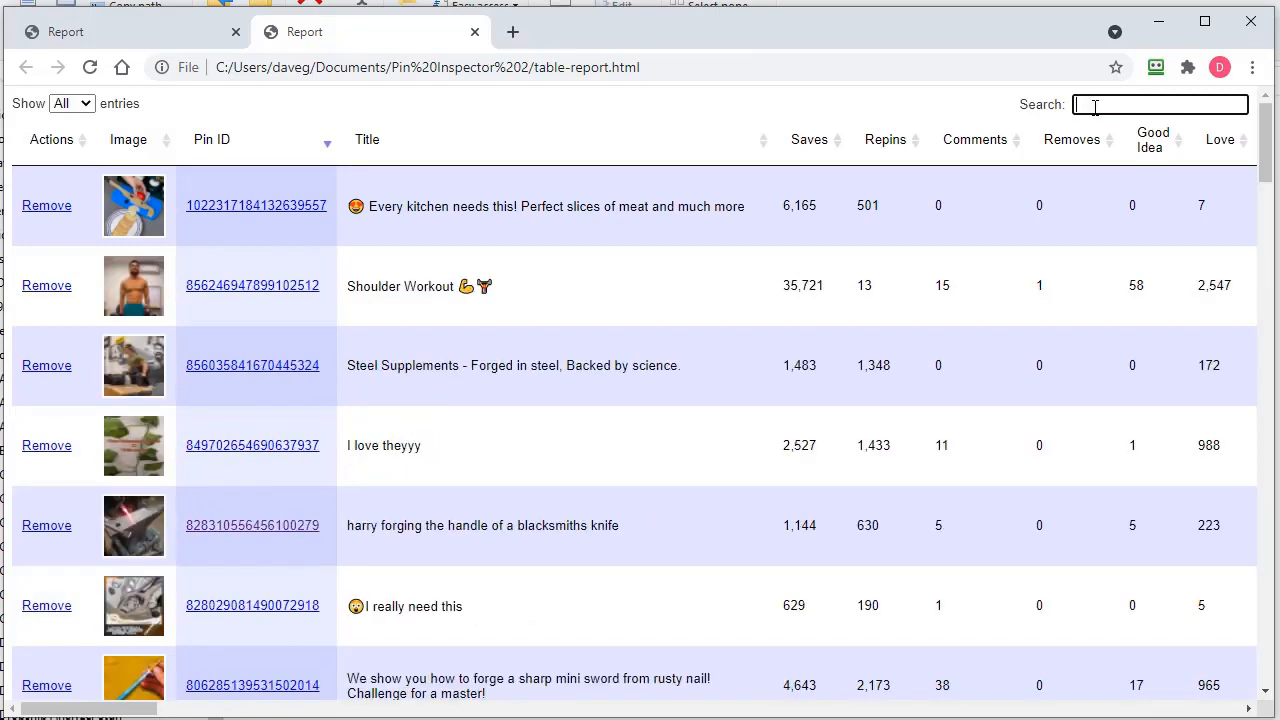
Look over the unfiltered report table and minimize the browser to return to Pin Inspector
left_click(664, 385)
scroll(563, 336, "down", 4)
scroll(568, 280, "up", 4)
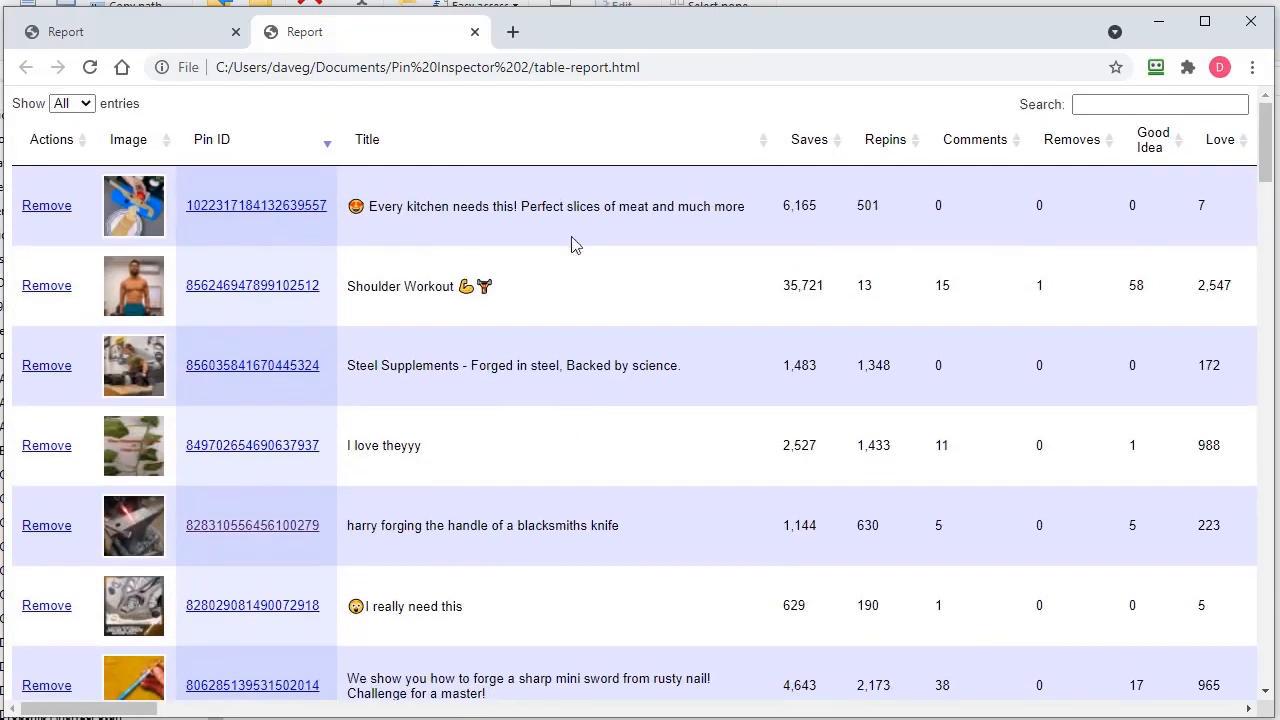
left_click(1160, 21)
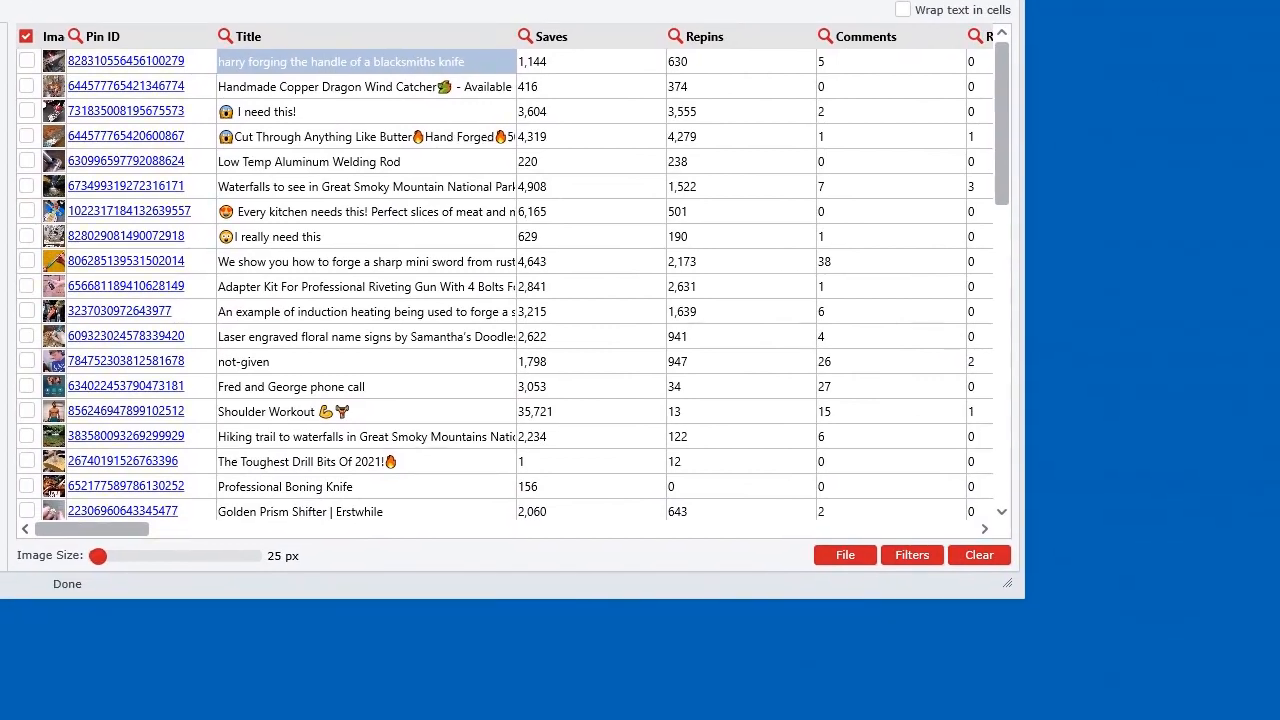
left_click(828, 562)
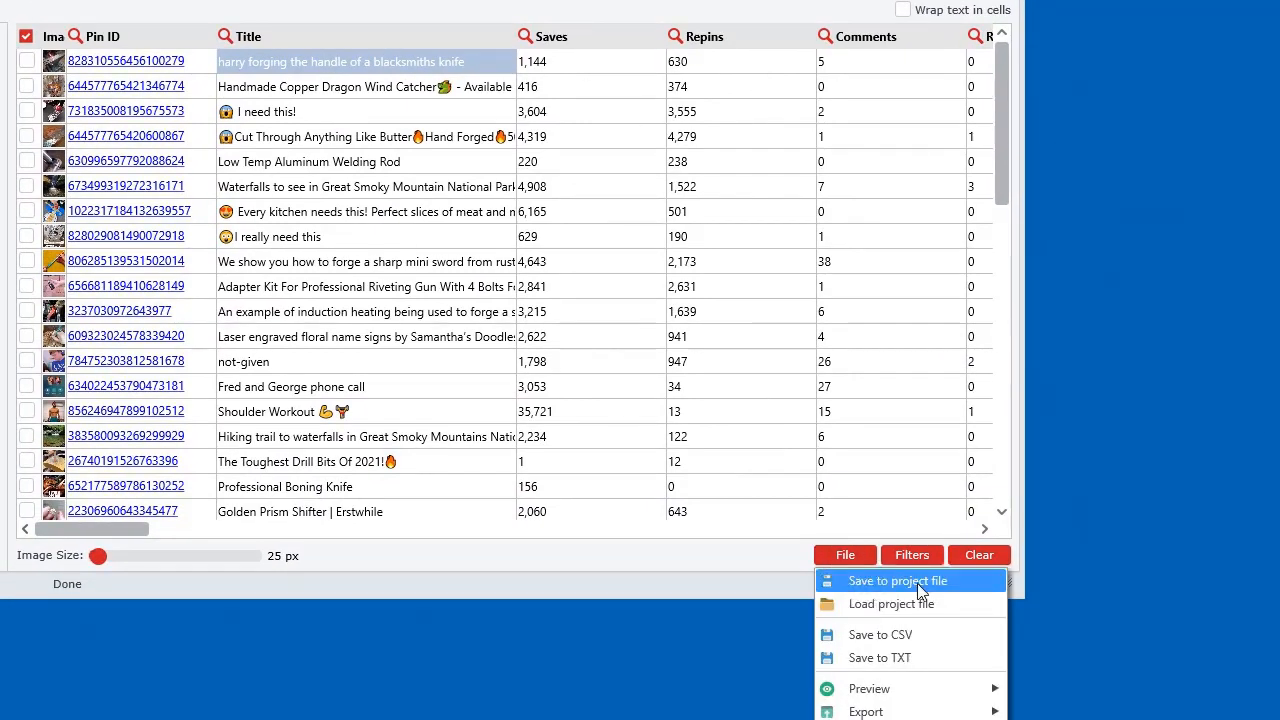
left_click(155, 100)
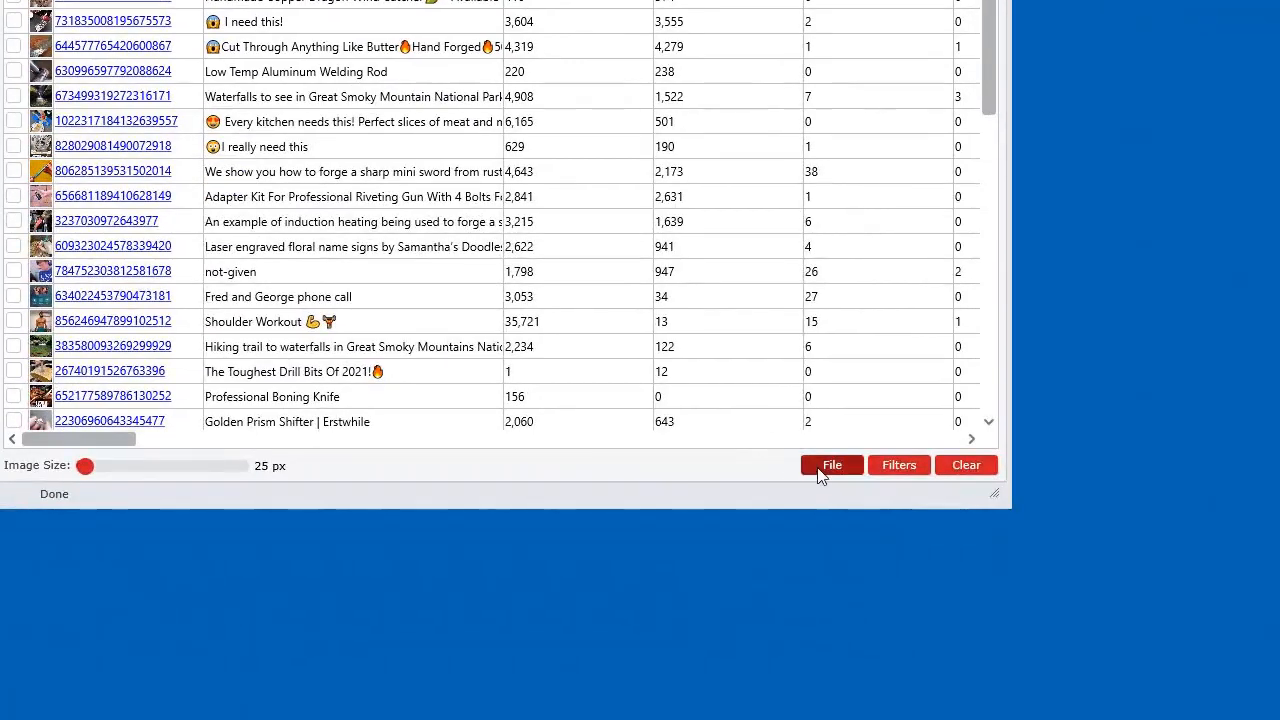
left_click(990, 648)
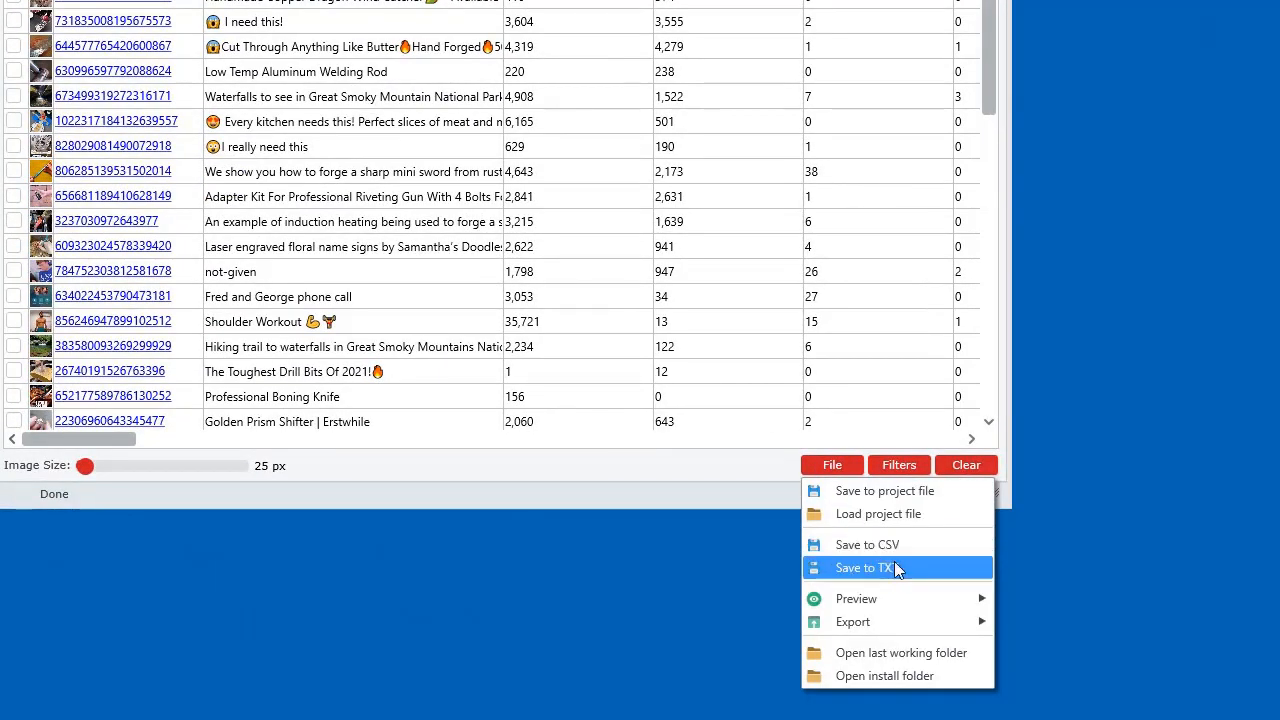
left_click(600, 4)
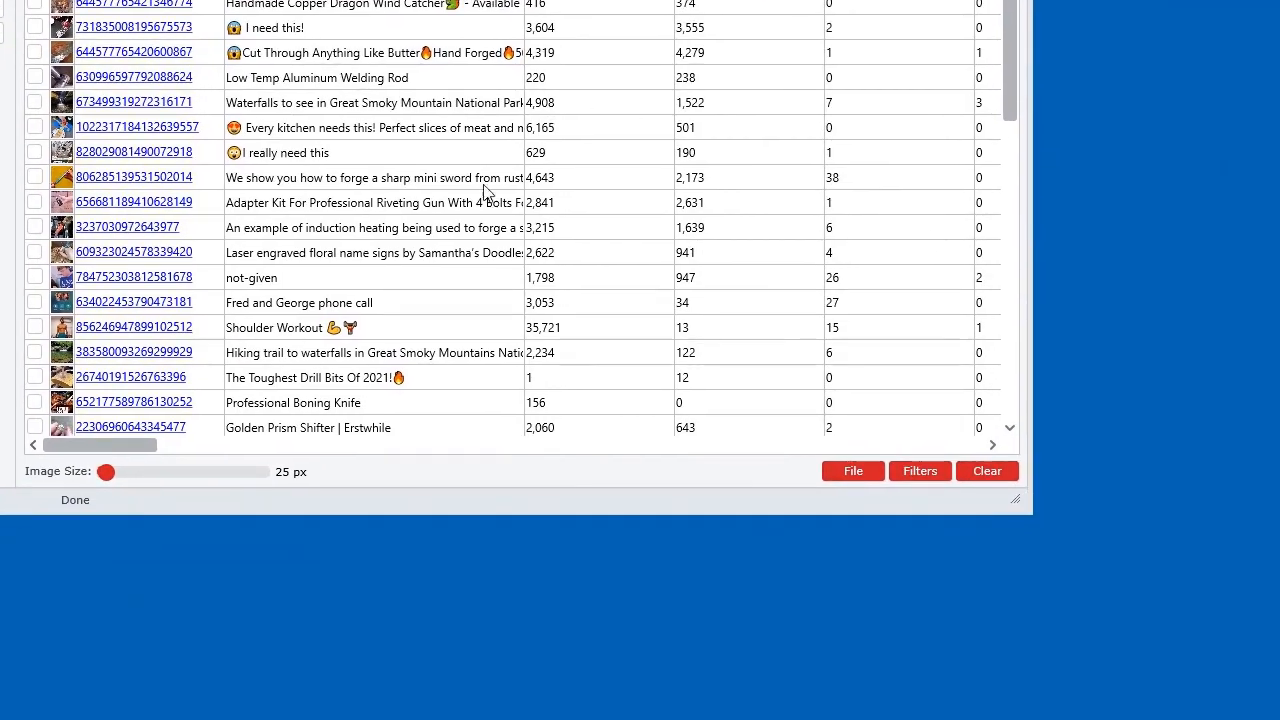
Preview the pin results as an HTML feed and sort the feed by Saves
right_click(485, 190)
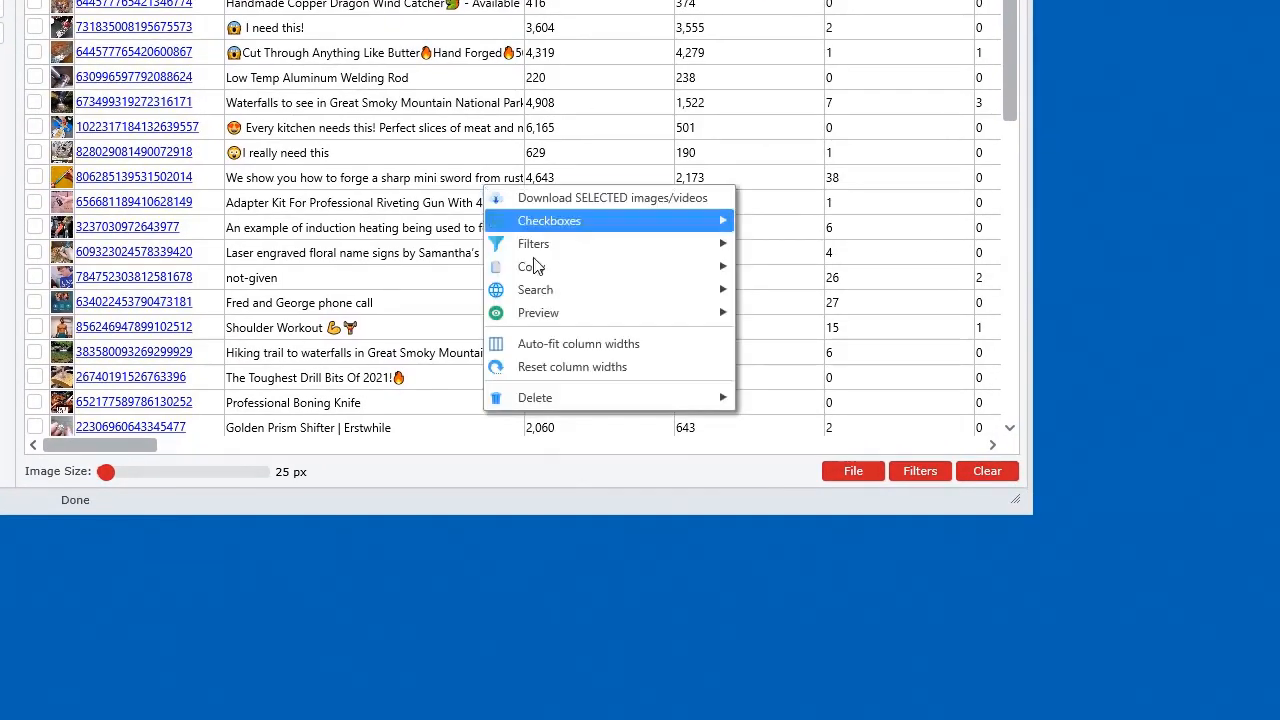
mouse_move(660, 318)
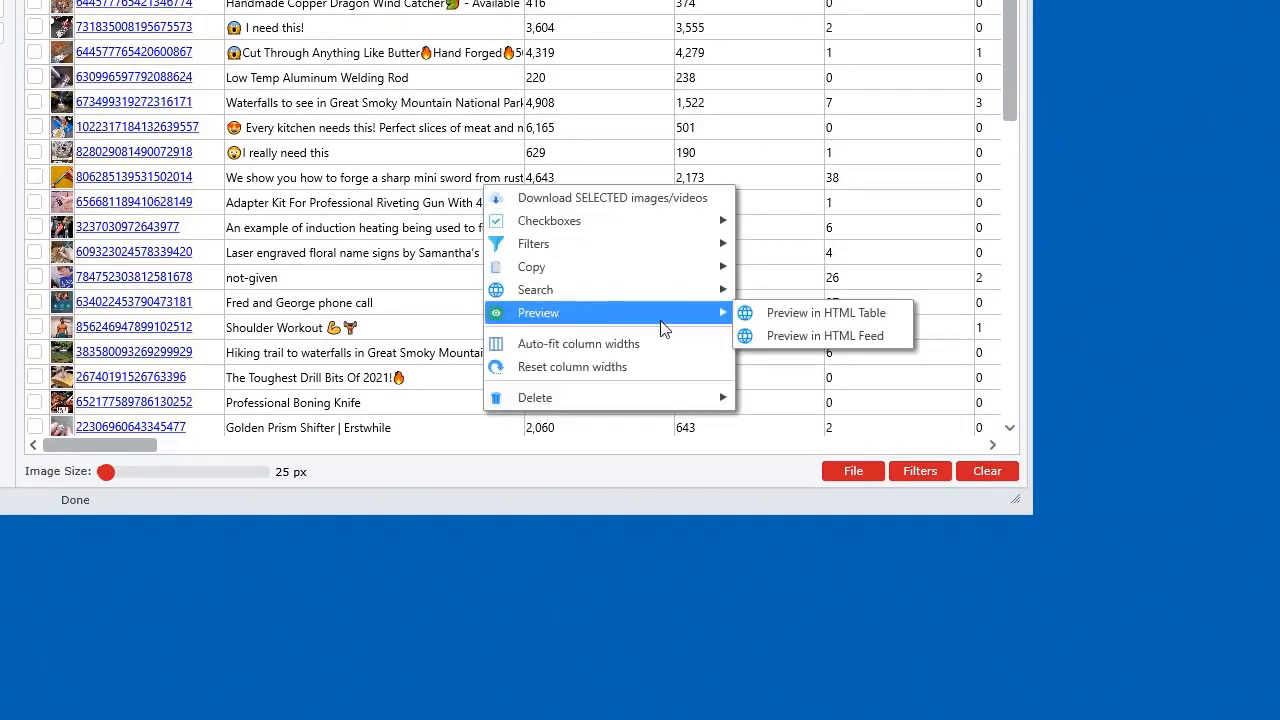
left_click(813, 336)
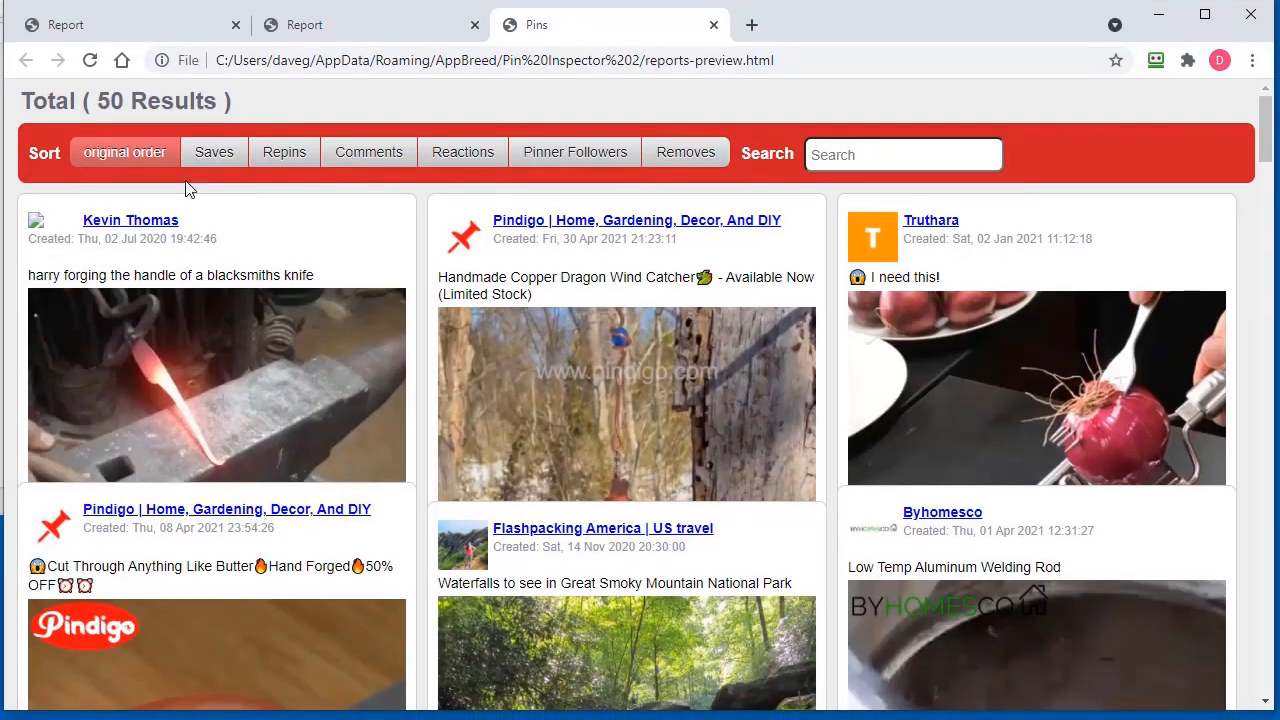
left_click(194, 162)
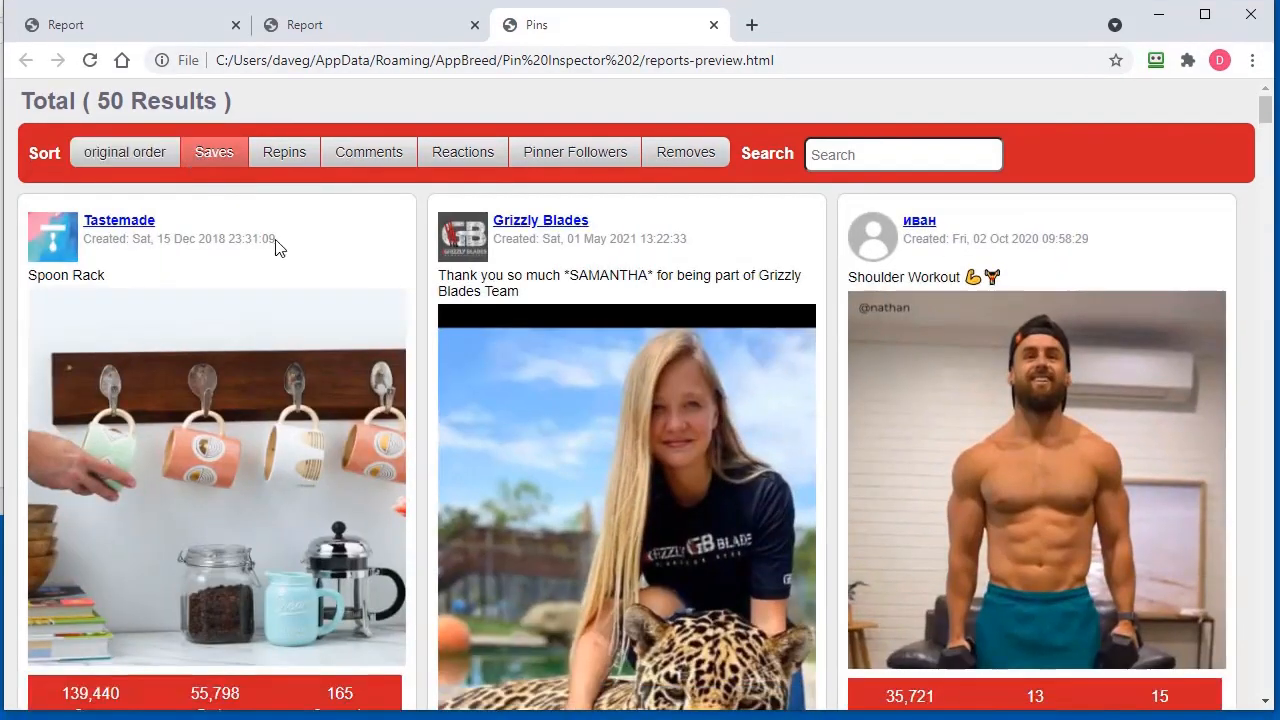
Examine the feed's pin cards with their images, saves, repins, comments, reactions, followers and removes
scroll(277, 422, "down", 3)
scroll(277, 422, "down", 18)
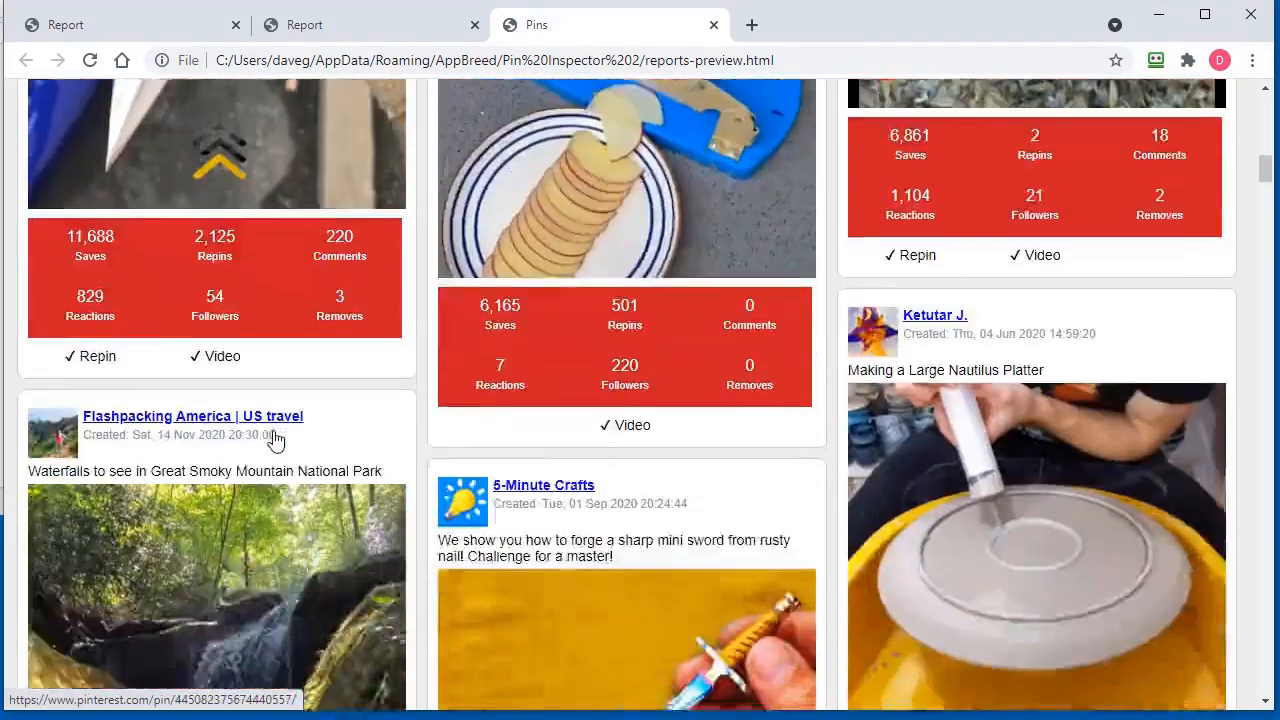
scroll(265, 455, "down", 20)
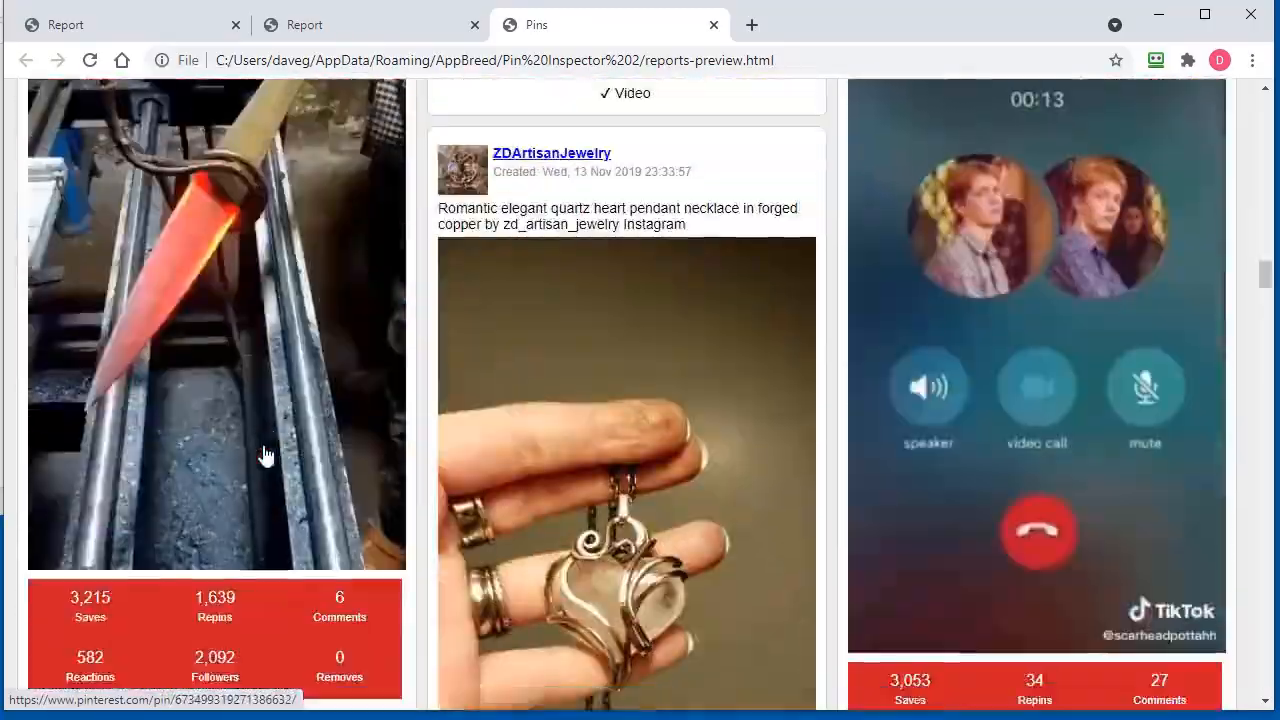
scroll(265, 455, "up", 10)
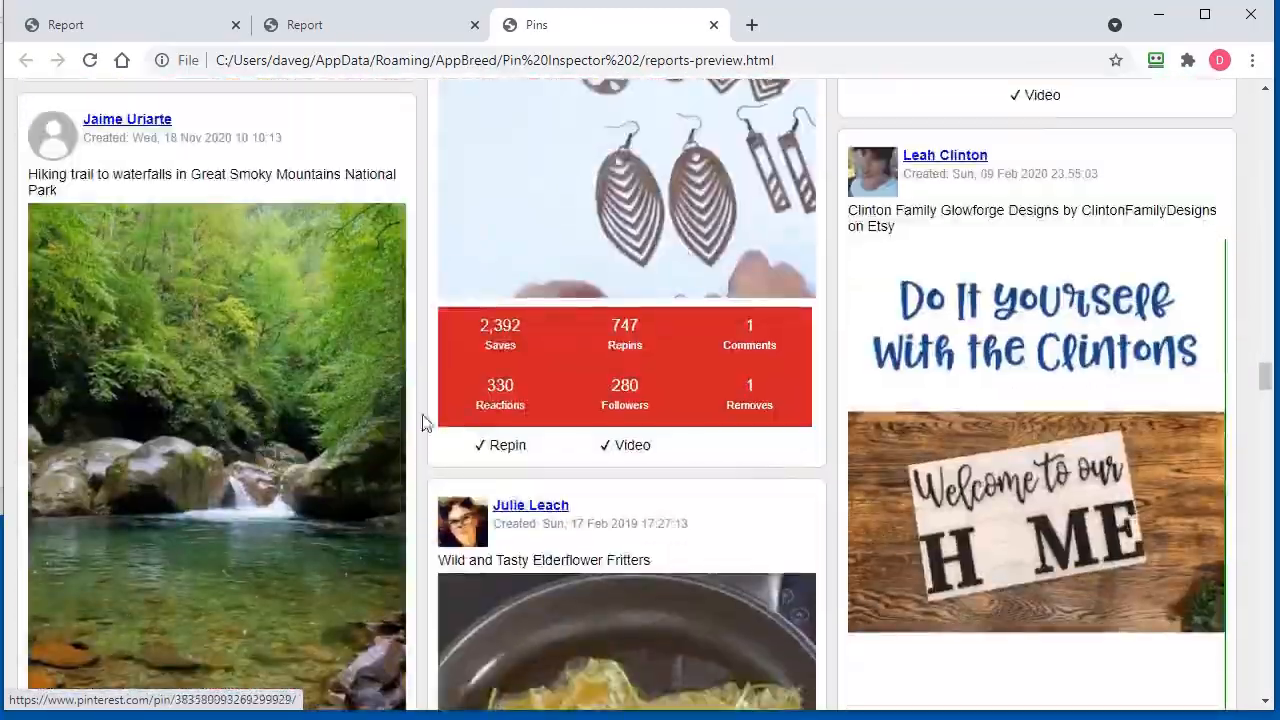
scroll(423, 423, "up", 10)
scroll(340, 398, "up", 12)
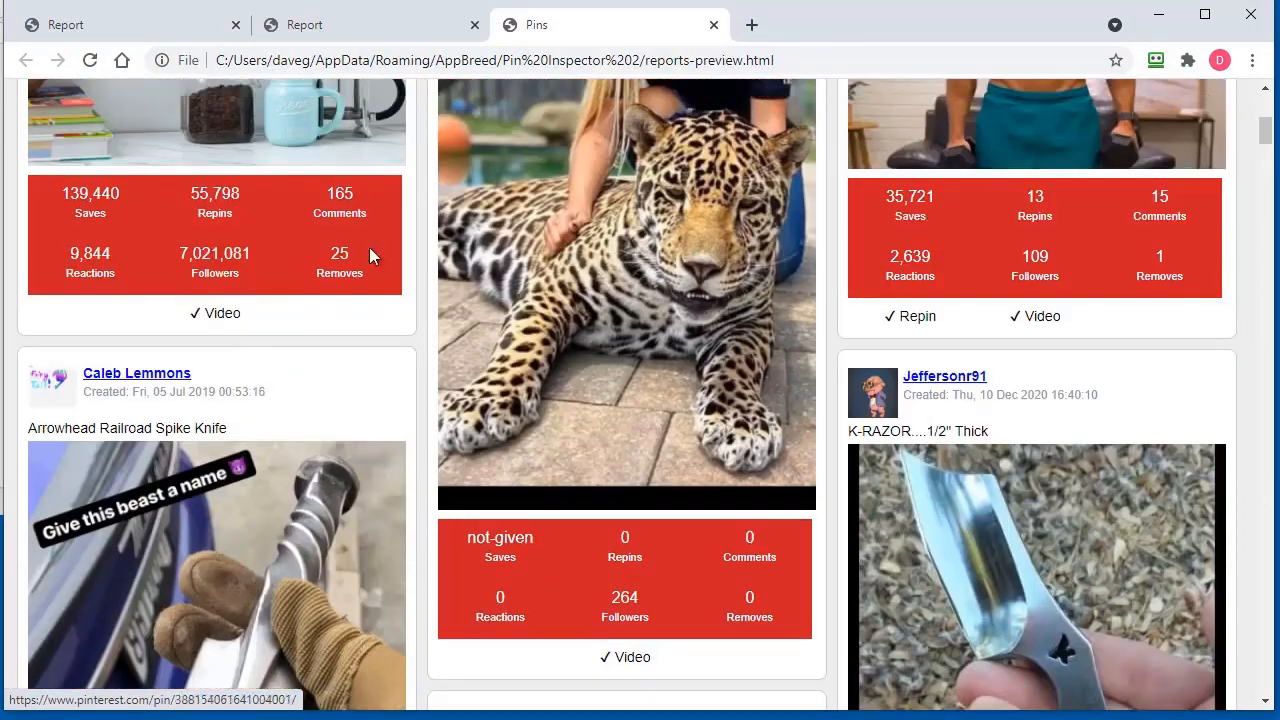
scroll(217, 330, "down", 3)
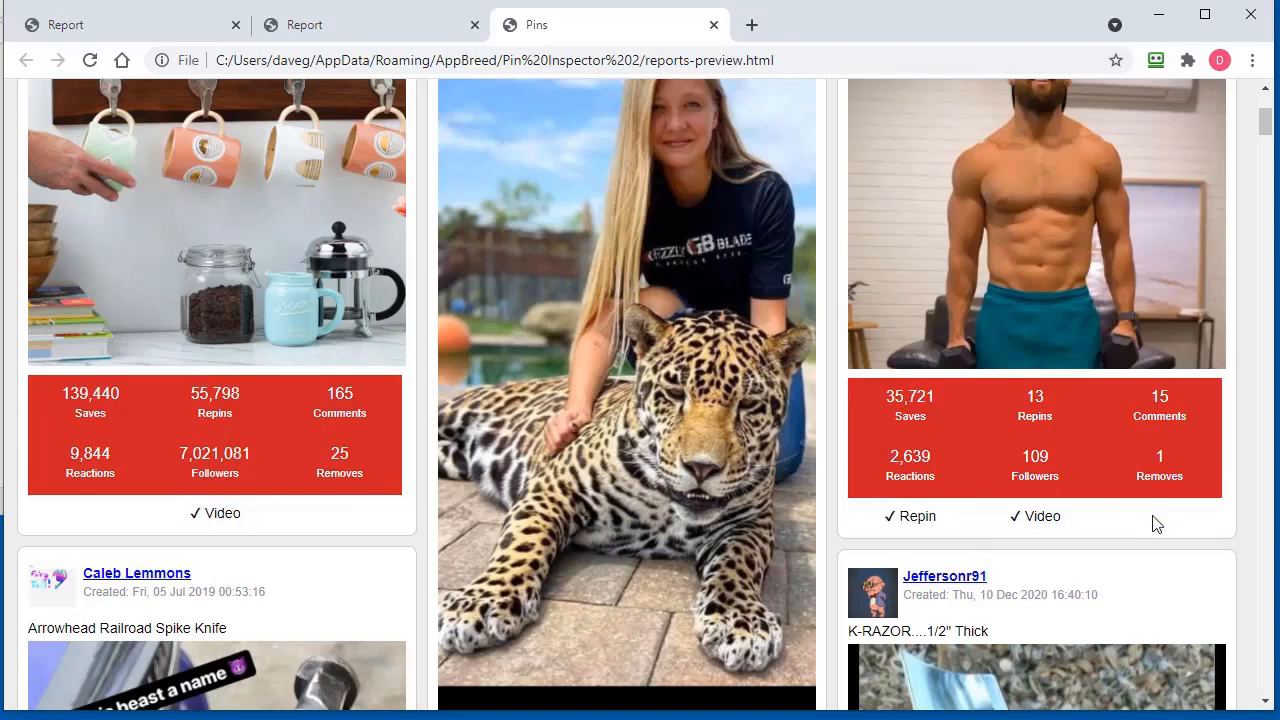
scroll(1150, 528, "down", 15)
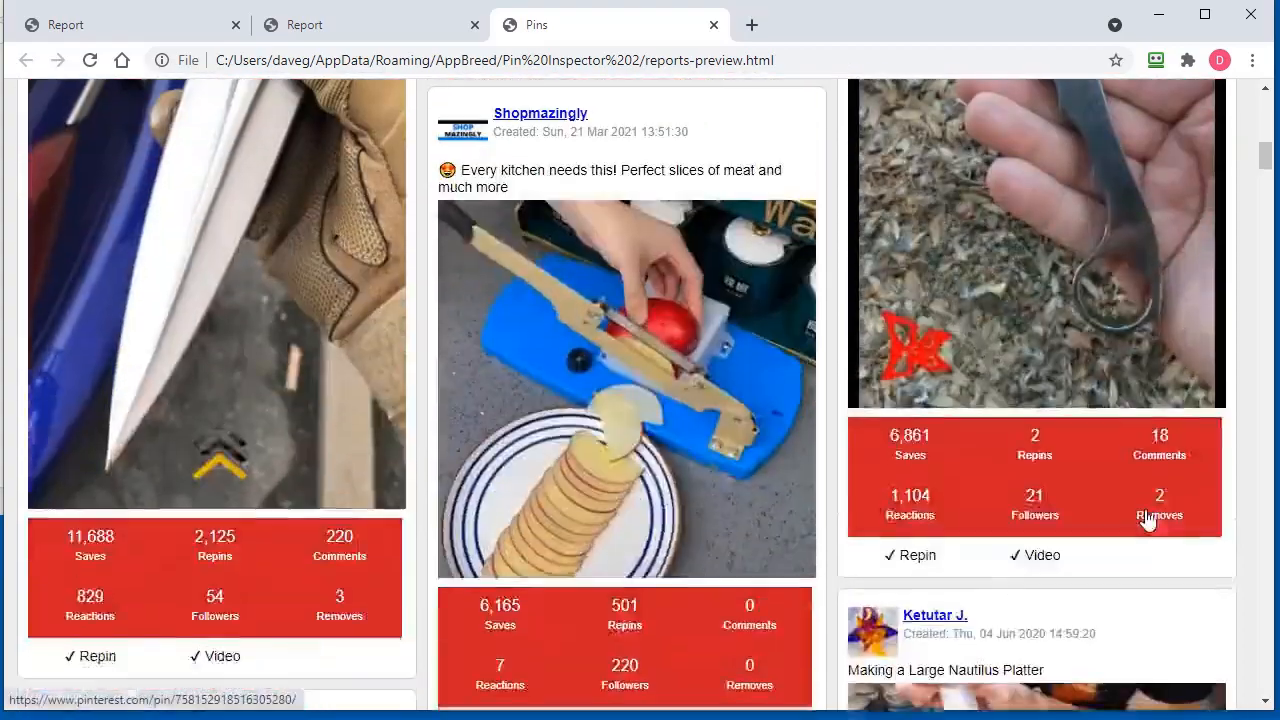
scroll(1148, 520, "up", 20)
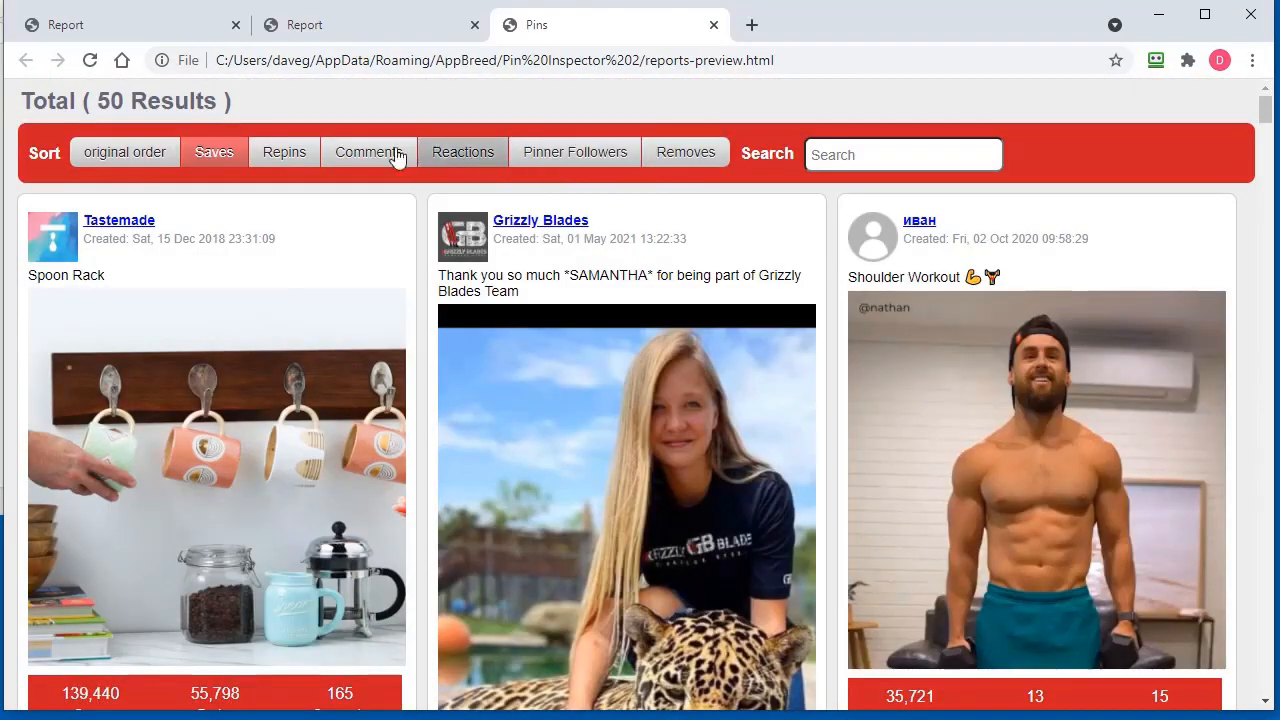
Compare the feed in original order and sorted by Saves, Repins, Comments, Reactions and Pinner Followers, ending on Saves
left_click(100, 155)
left_click(215, 152)
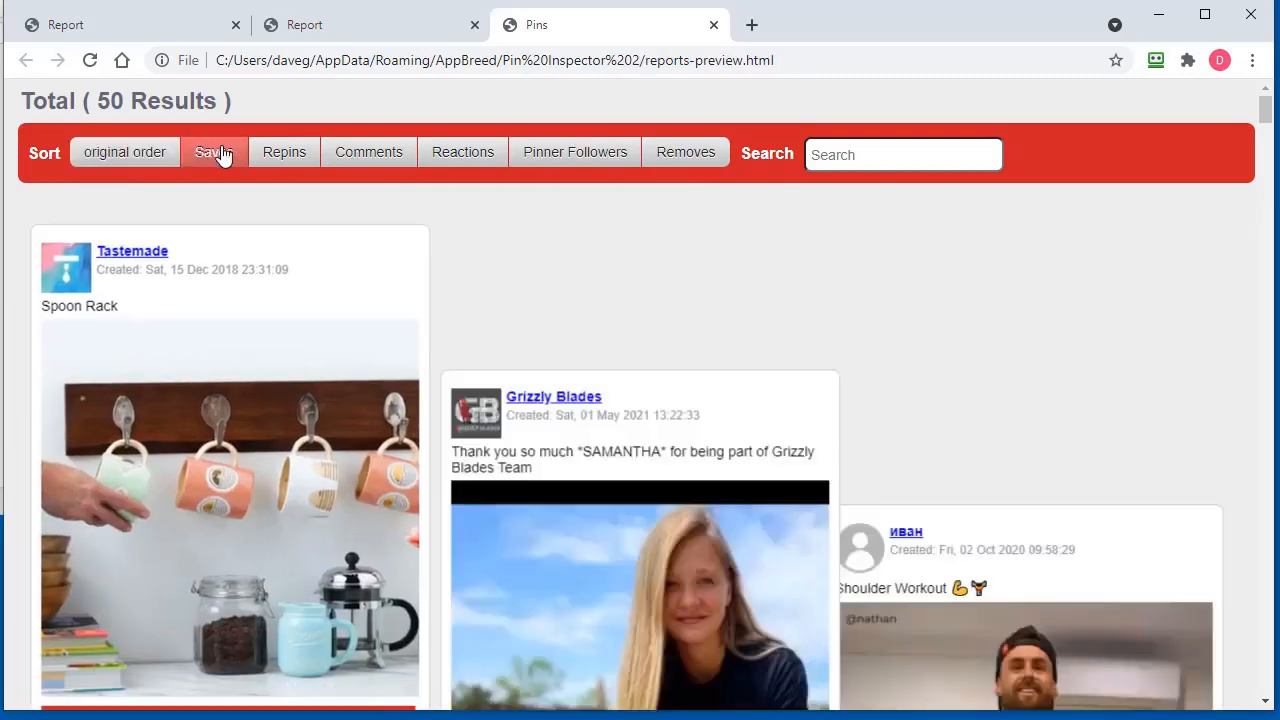
left_click(300, 152)
left_click(368, 153)
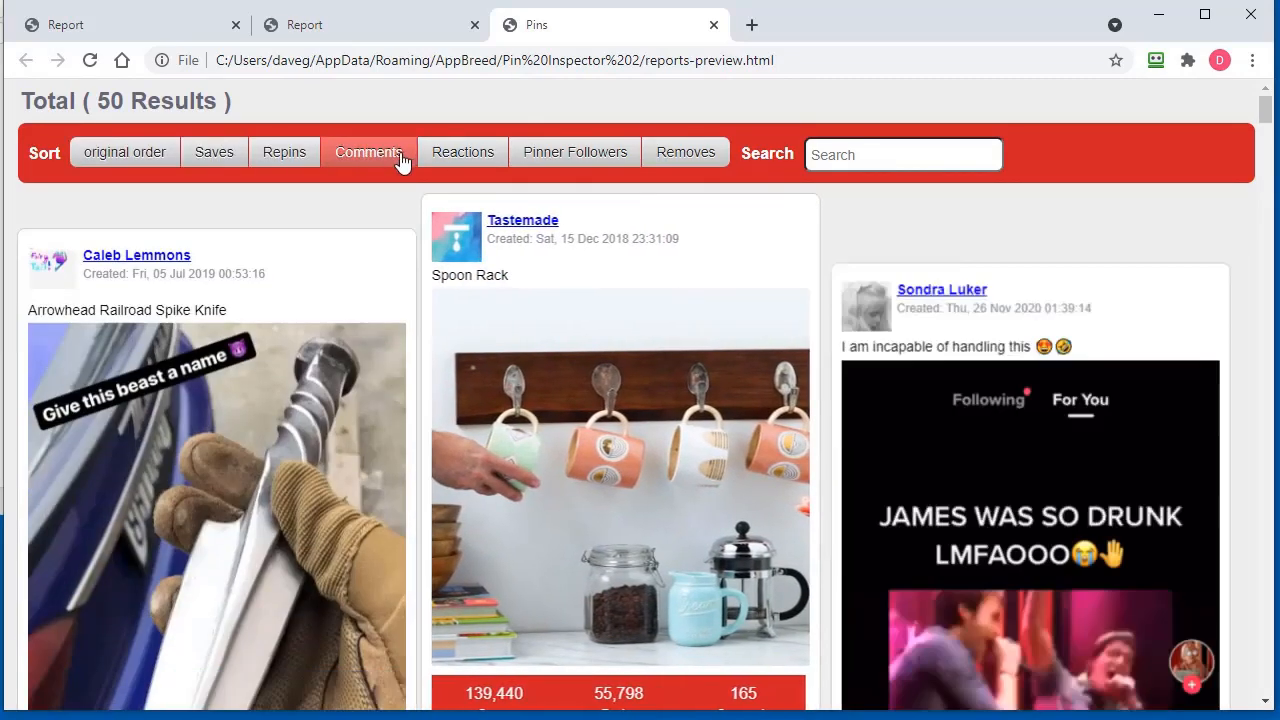
left_click(462, 152)
left_click(565, 155)
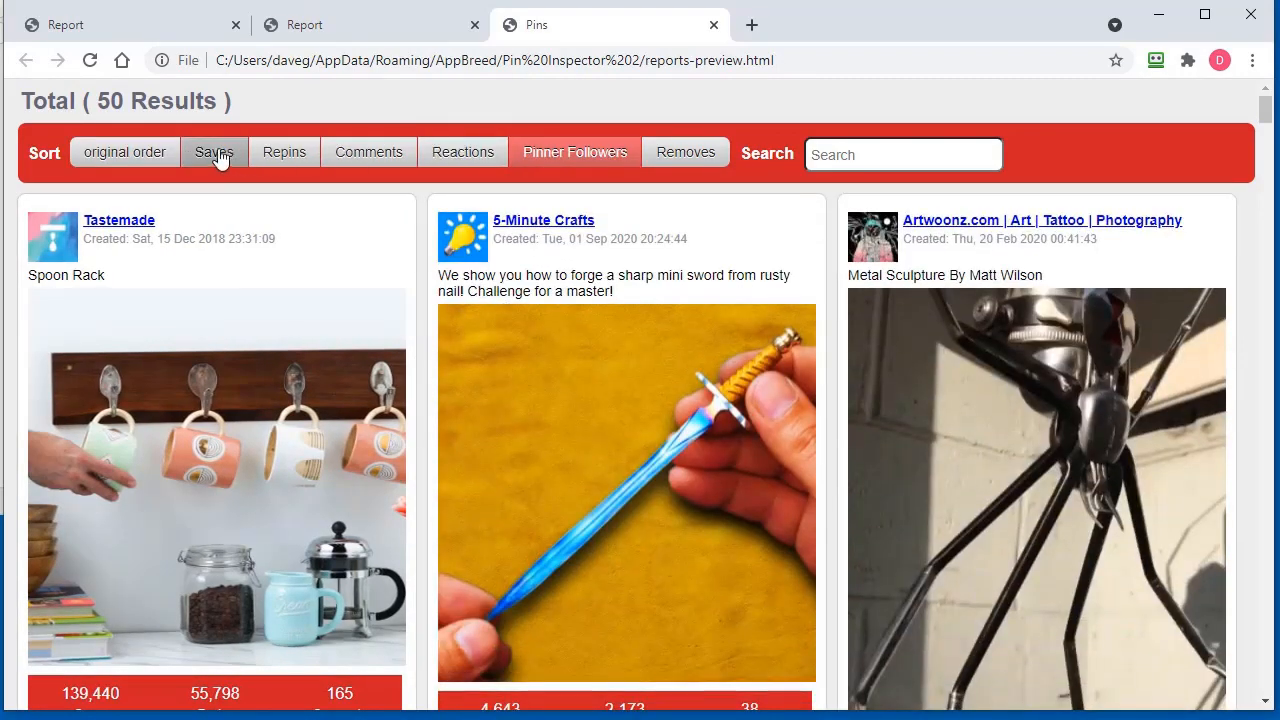
left_click(214, 153)
Search the pin feed for "workout" and examine the highlighted match, its pin card and the result total
left_click(879, 156)
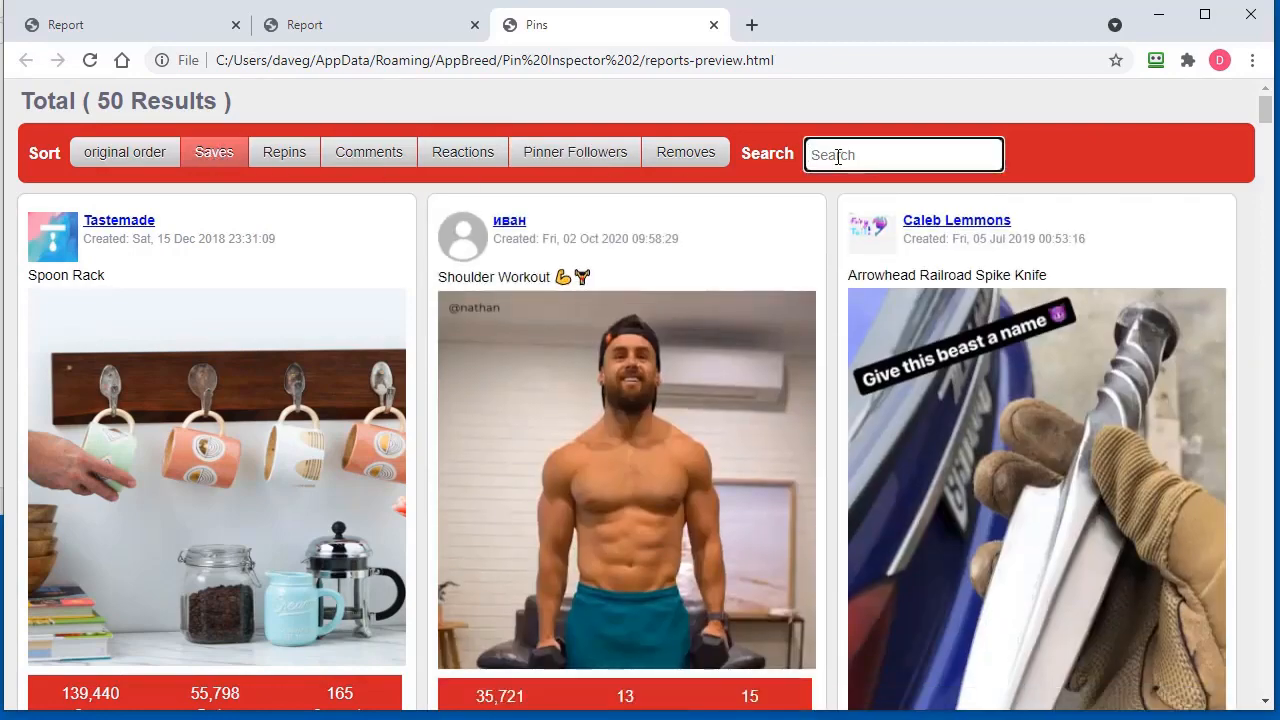
type("workout")
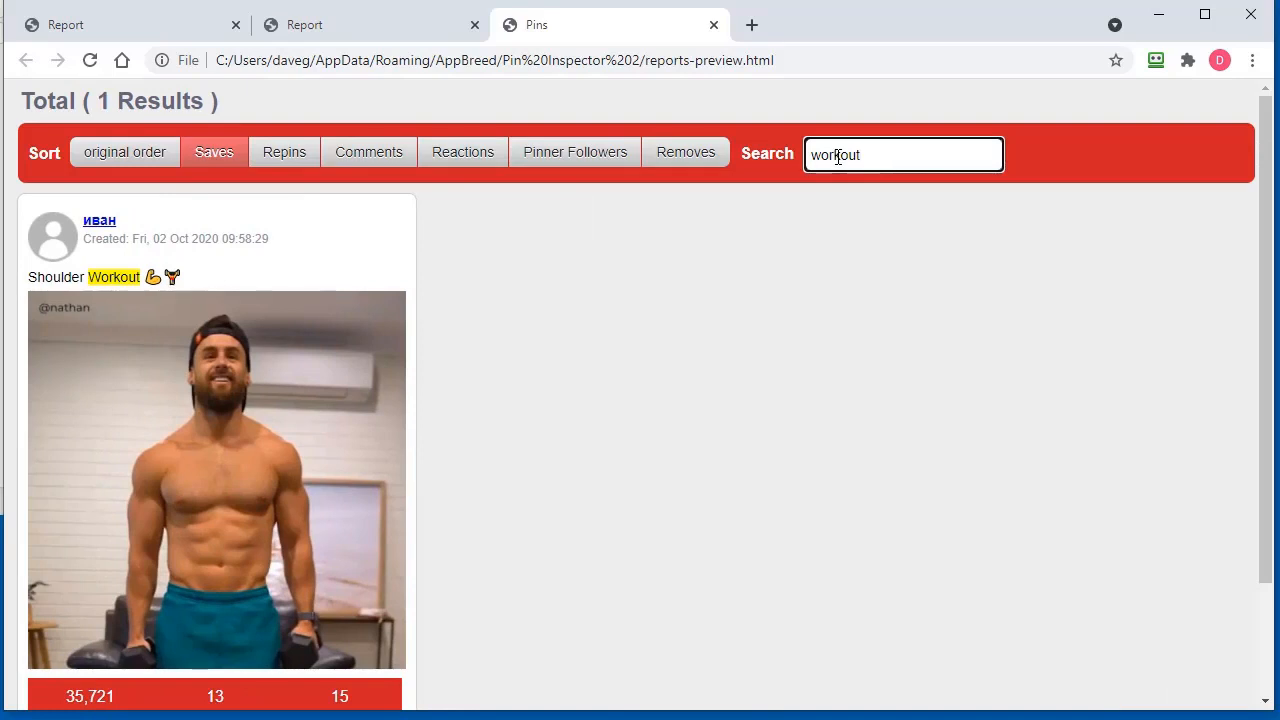
left_click(132, 275)
double_click(124, 276)
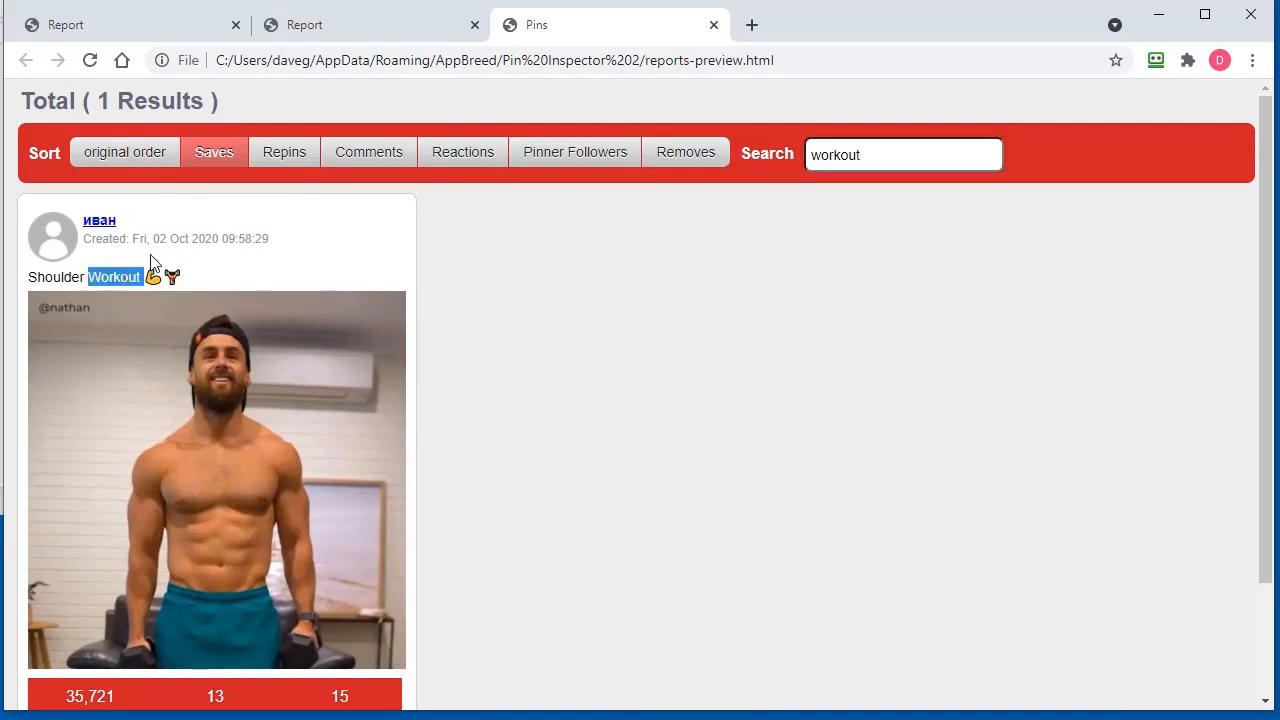
left_click(342, 247)
scroll(600, 517, "down", 3)
scroll(600, 517, "up", 3)
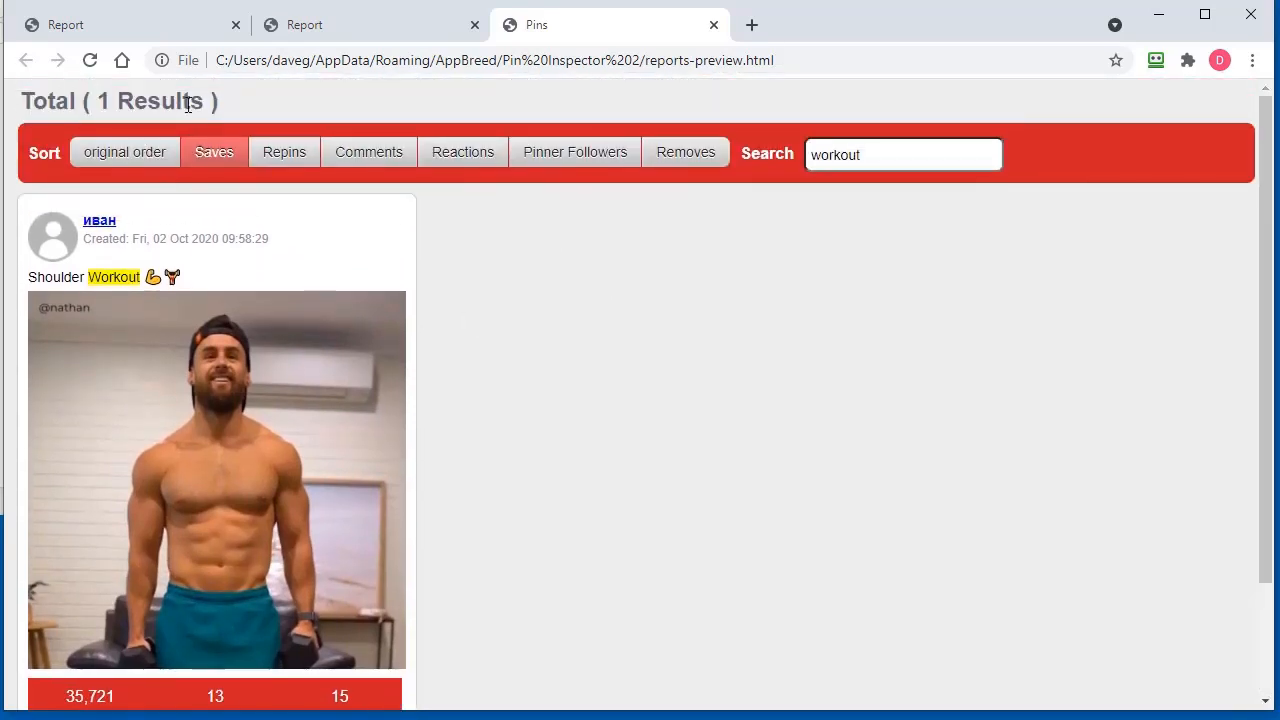
left_click_drag(204, 101, 90, 101)
left_click(655, 302)
Clear the feed's search filter and look over the full set of pin cards
left_click(860, 155)
double_click(861, 156)
key("BackSpace")
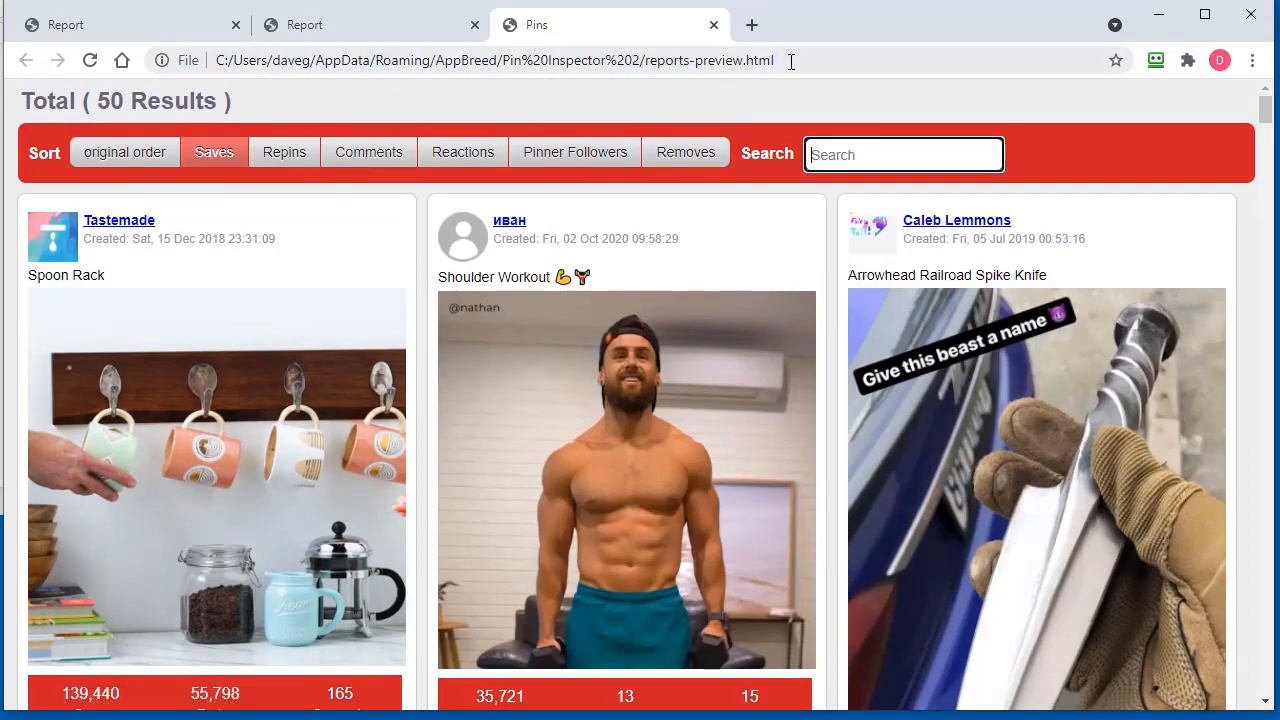
scroll(410, 500, "down", 10)
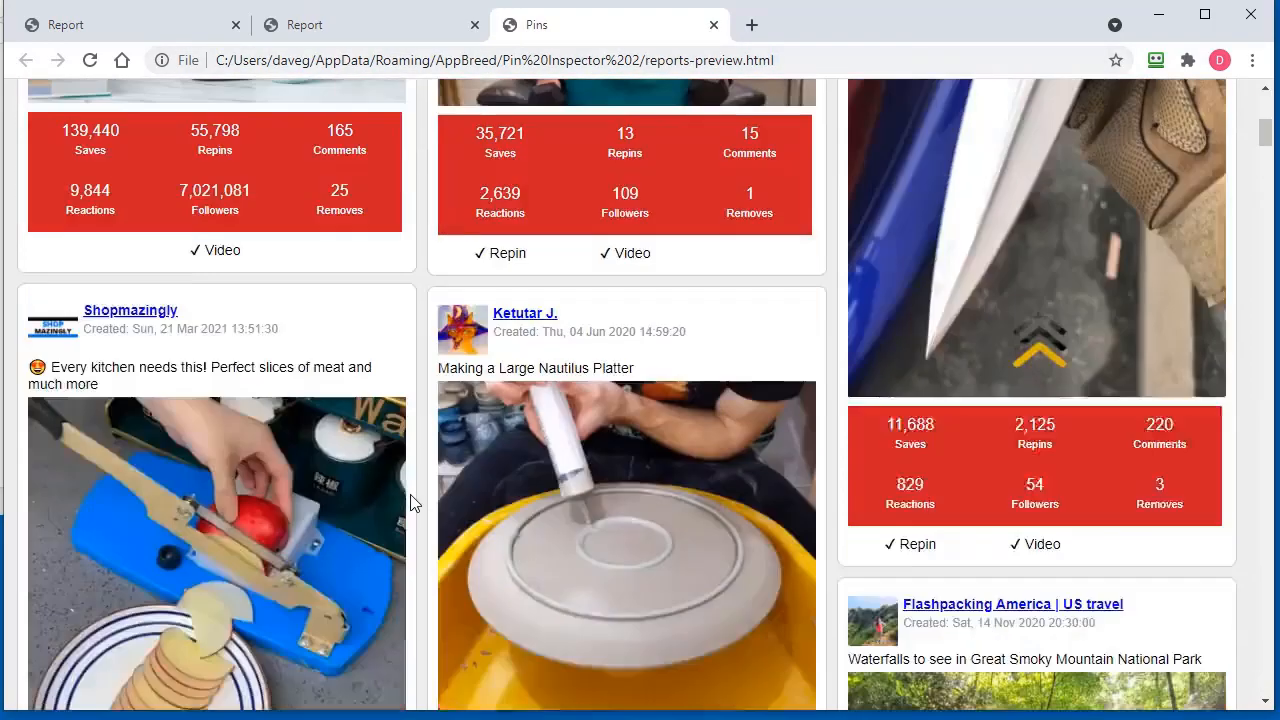
scroll(414, 503, "up", 10)
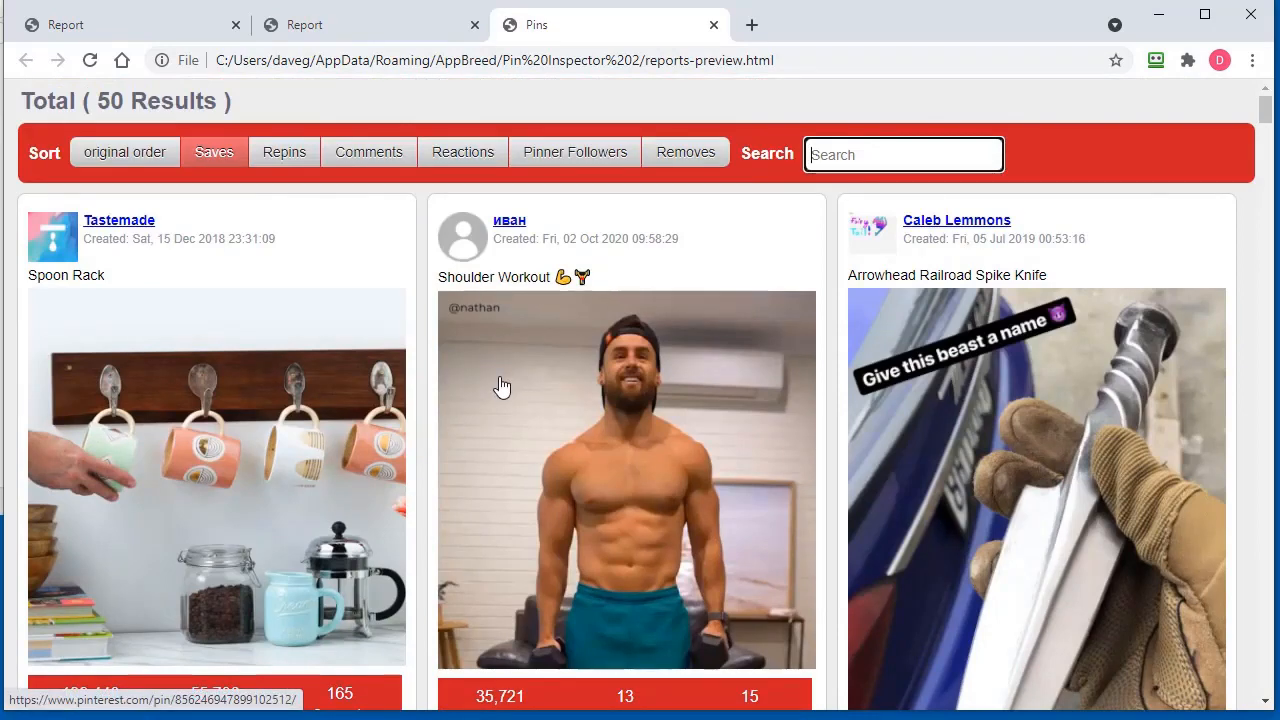
Return to Pin Inspector and export the pin results as an HTML feed named feed-report.html in the Pin Inspector 2 documents folder
left_click(1158, 14)
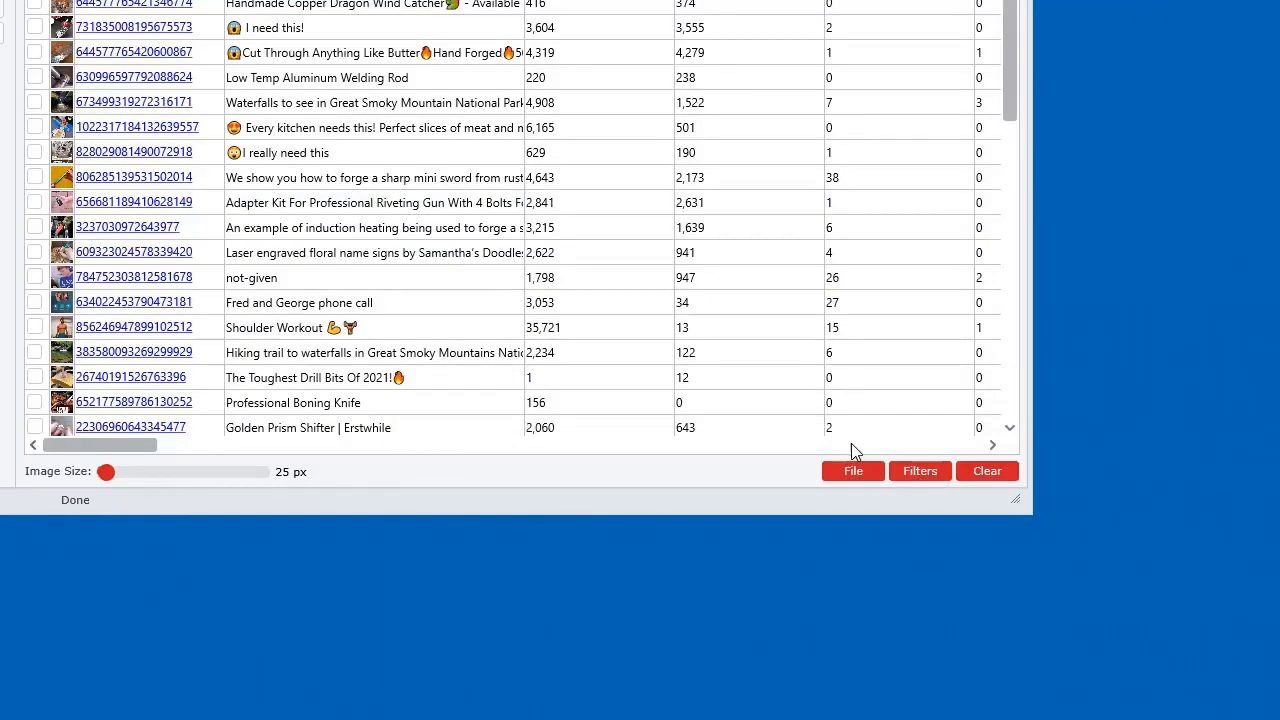
left_click(854, 474)
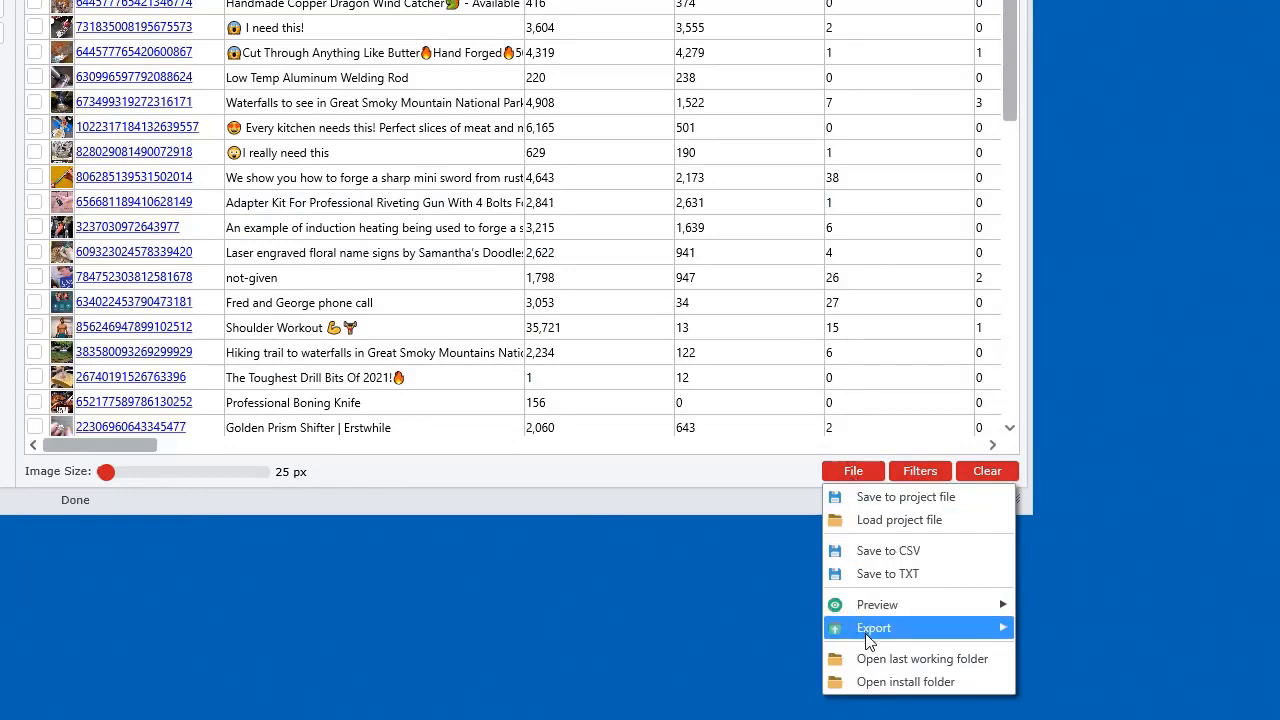
mouse_move(873, 627)
left_click(1100, 650)
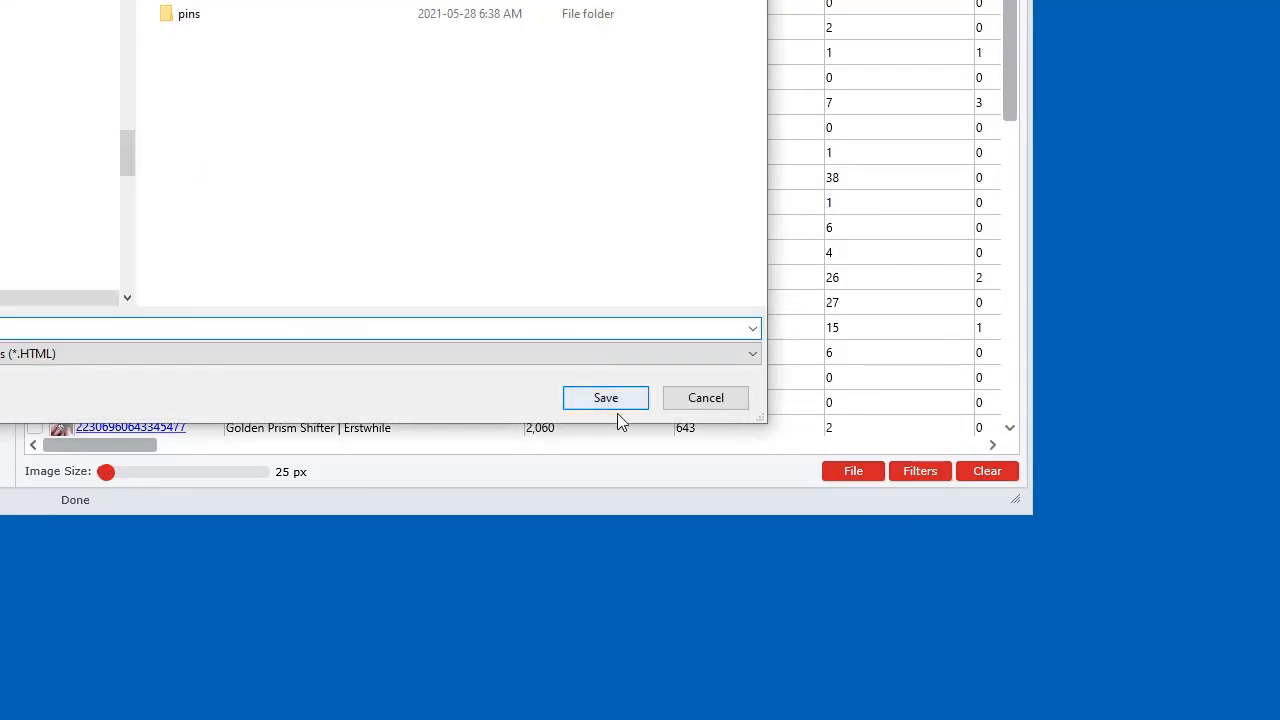
left_click(618, 405)
left_click(628, 342)
Open the Pin Inspector 2 folder, list the files by newest modification date, and open feed-report.html
left_click(849, 474)
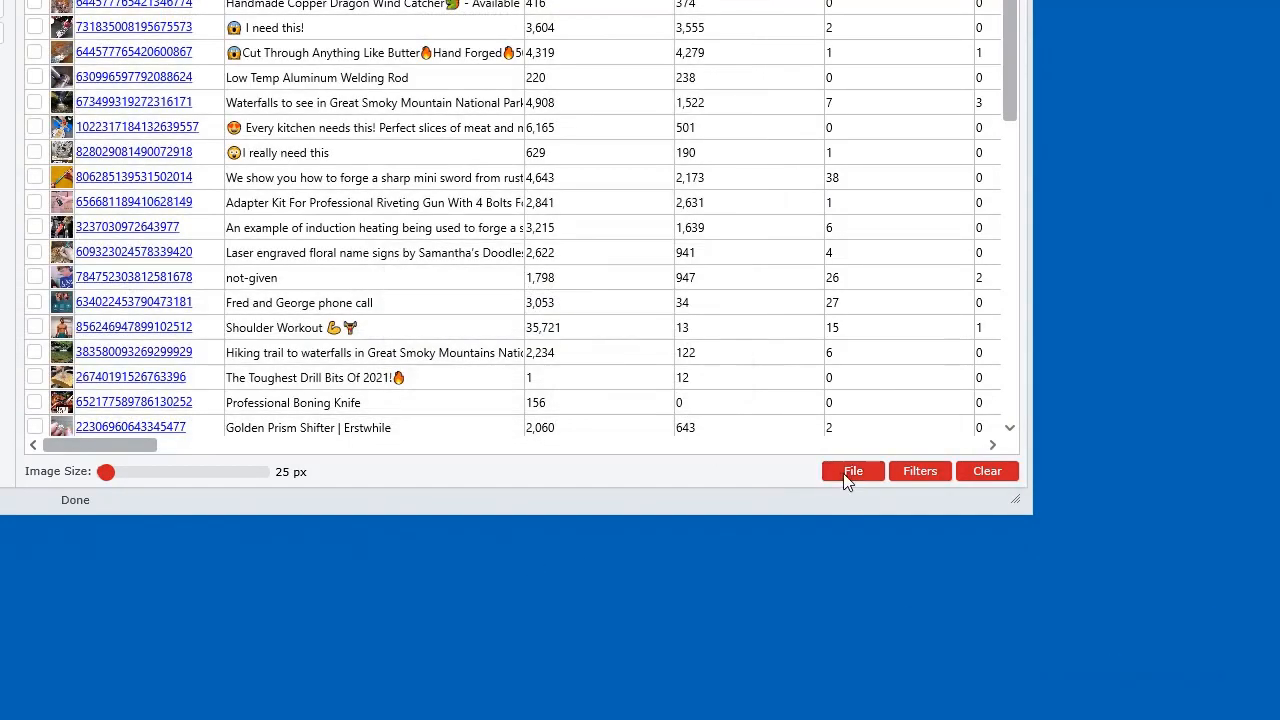
left_click(873, 655)
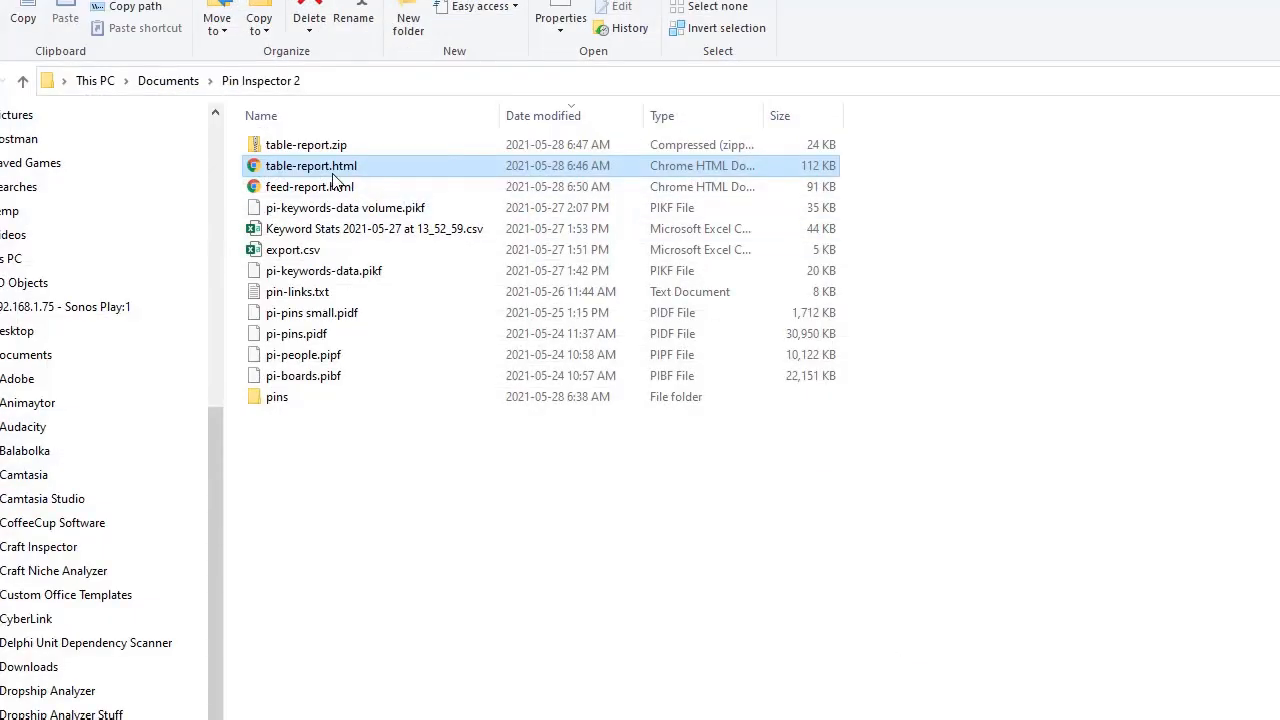
left_click(600, 117)
left_click(600, 117)
left_click(286, 147)
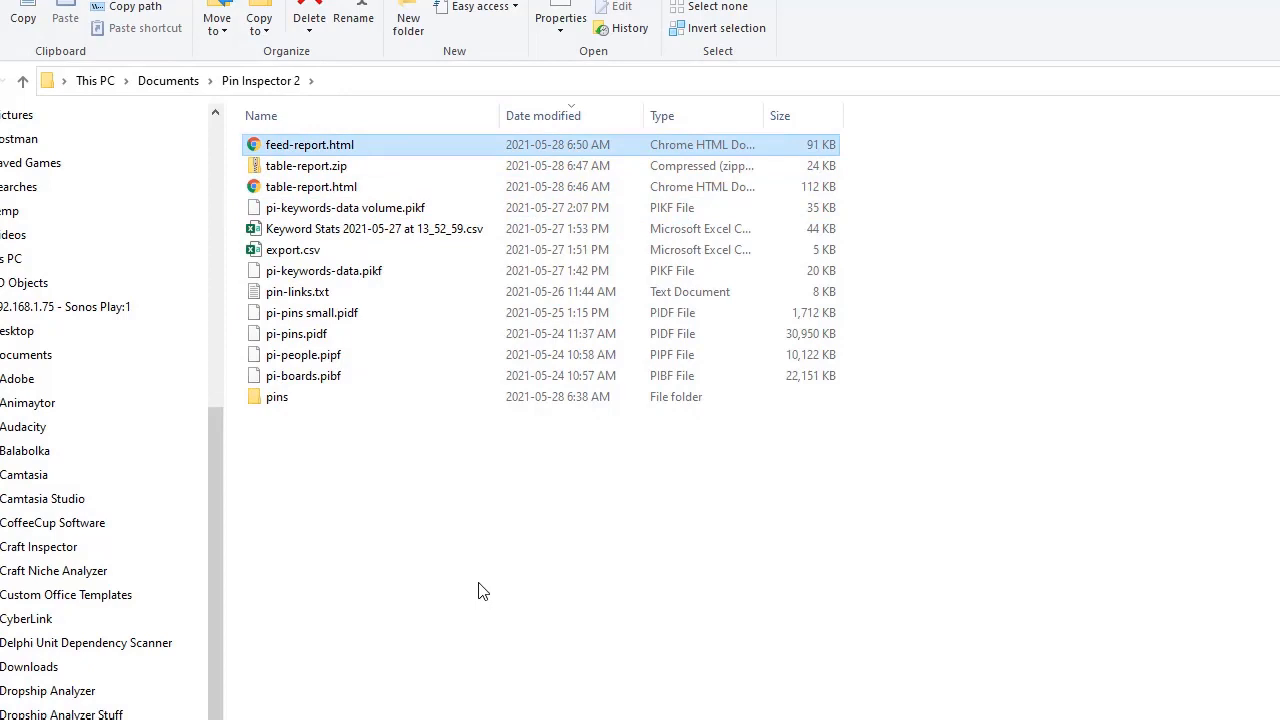
double_click(310, 150)
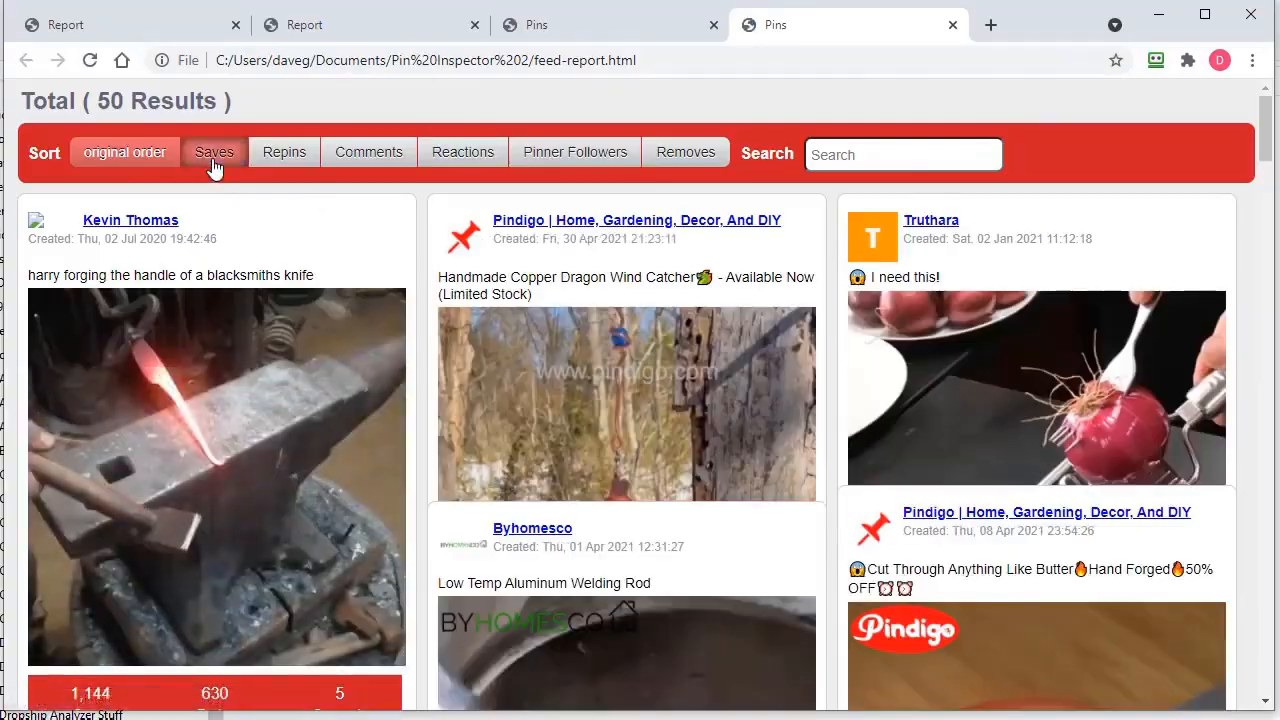
Check the exported feed's pins from end to end, sorted by Saves, Repins and Comments
left_click(214, 168)
scroll(225, 364, "down", 20)
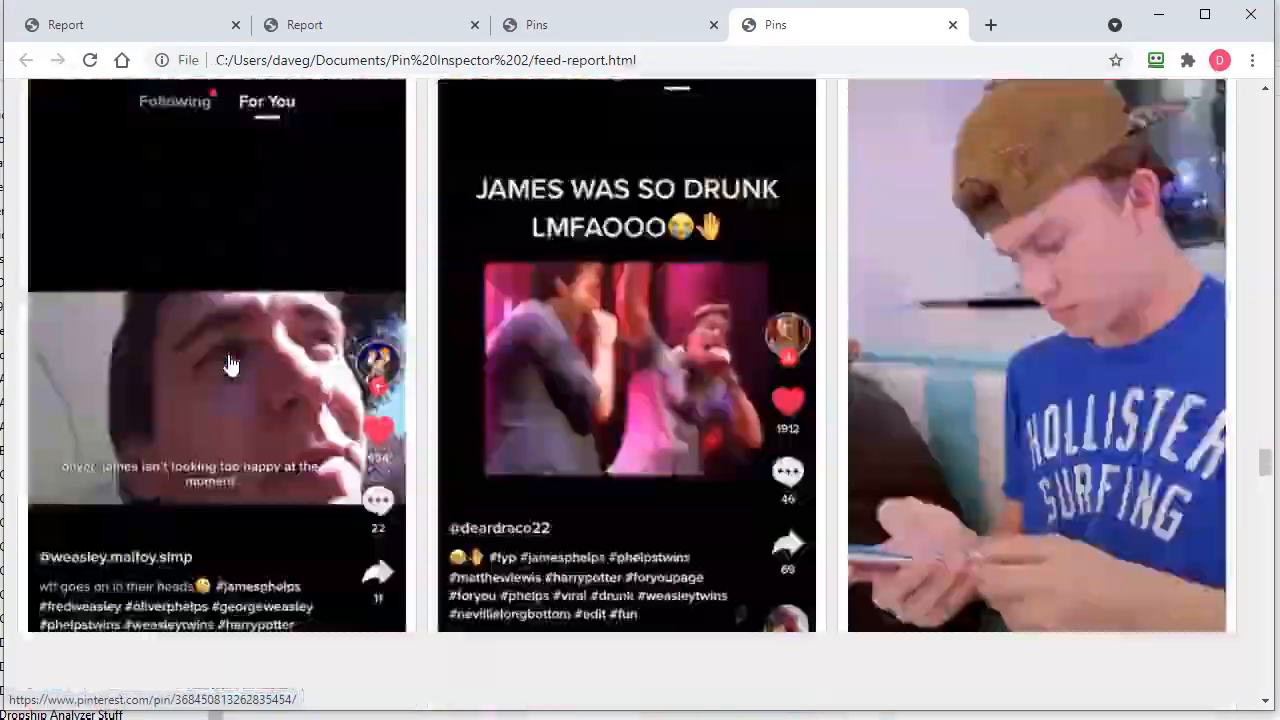
scroll(230, 364, "up", 20)
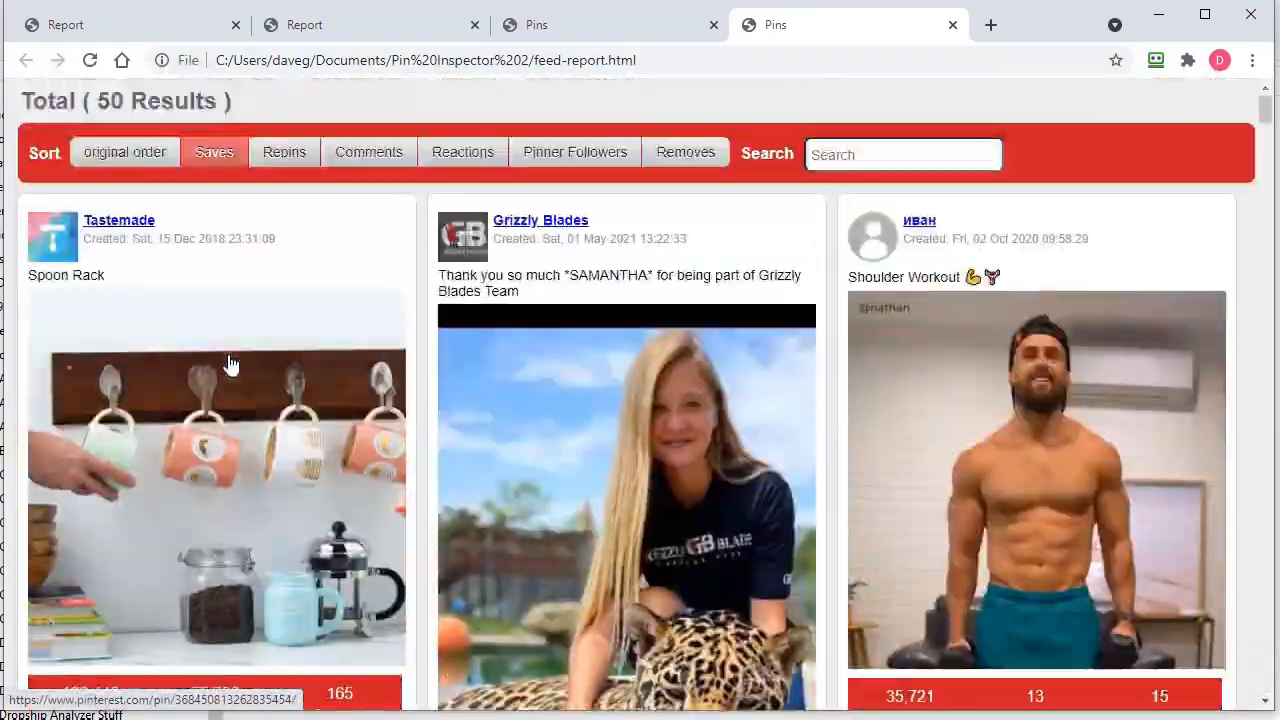
left_click(302, 158)
left_click(350, 158)
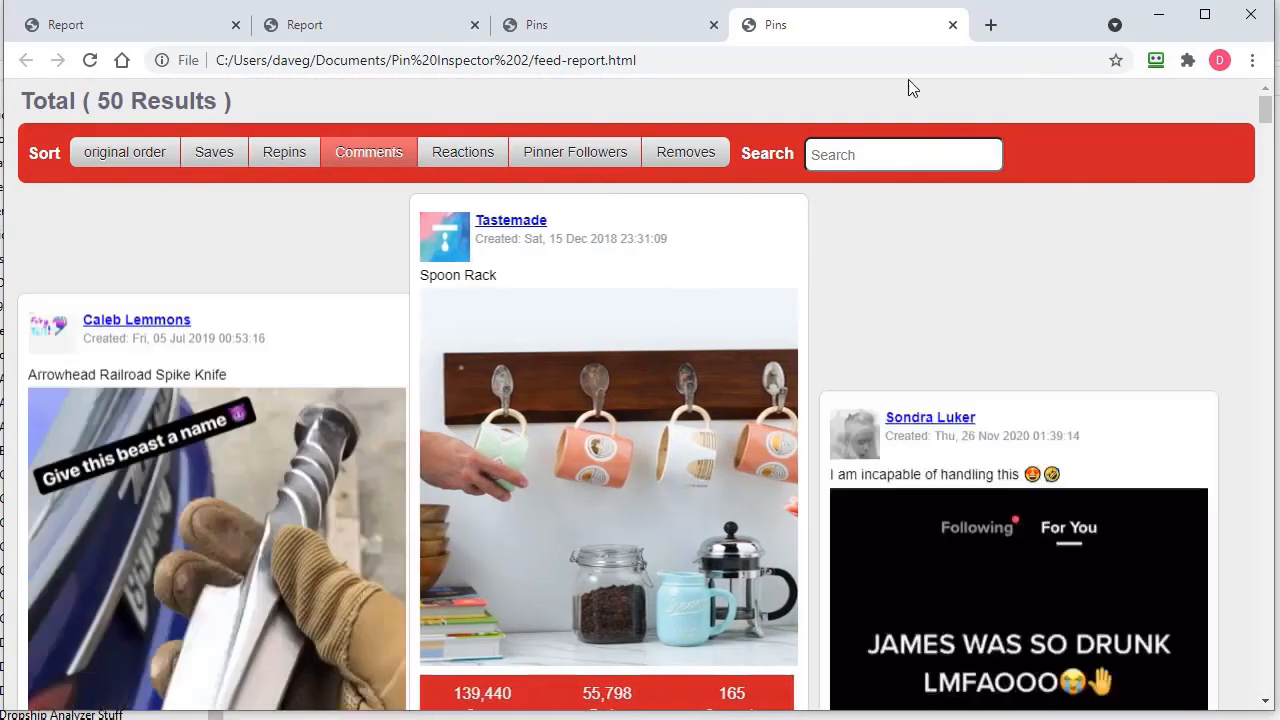
Close the exported feed and the pin feed preview pages and return to Pin Inspector
left_click(952, 25)
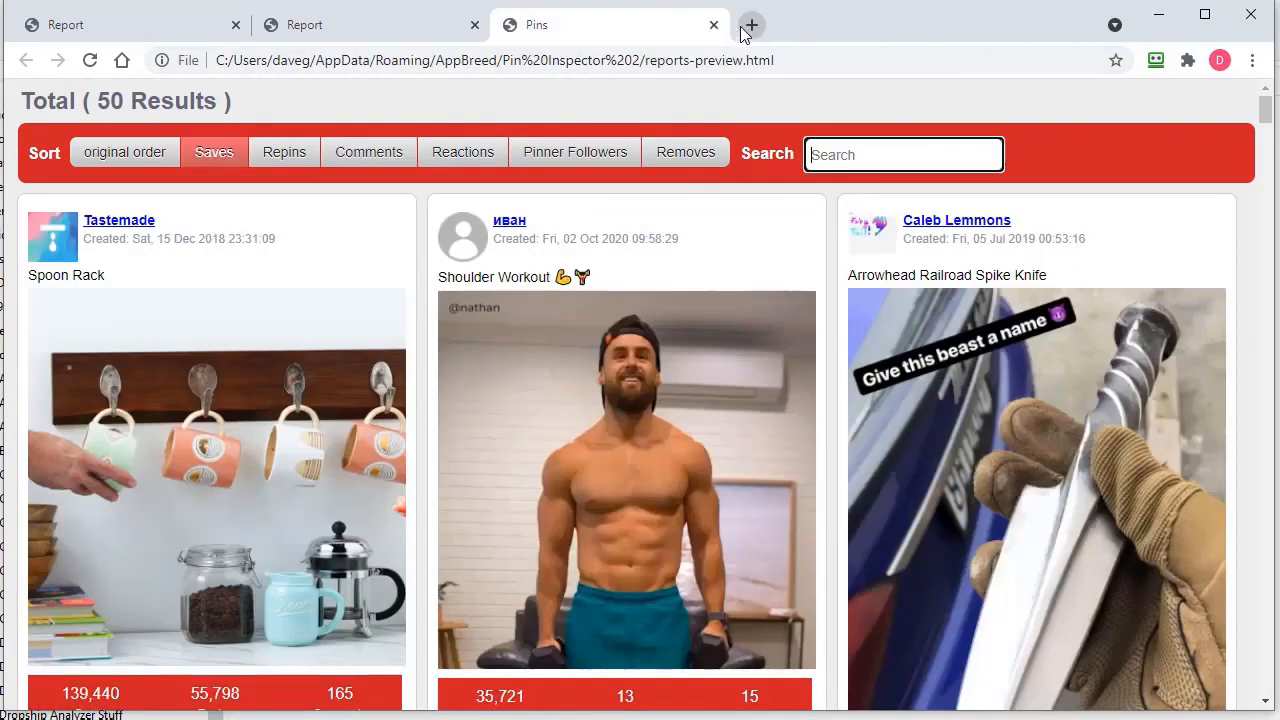
left_click(712, 24)
left_click(1170, 16)
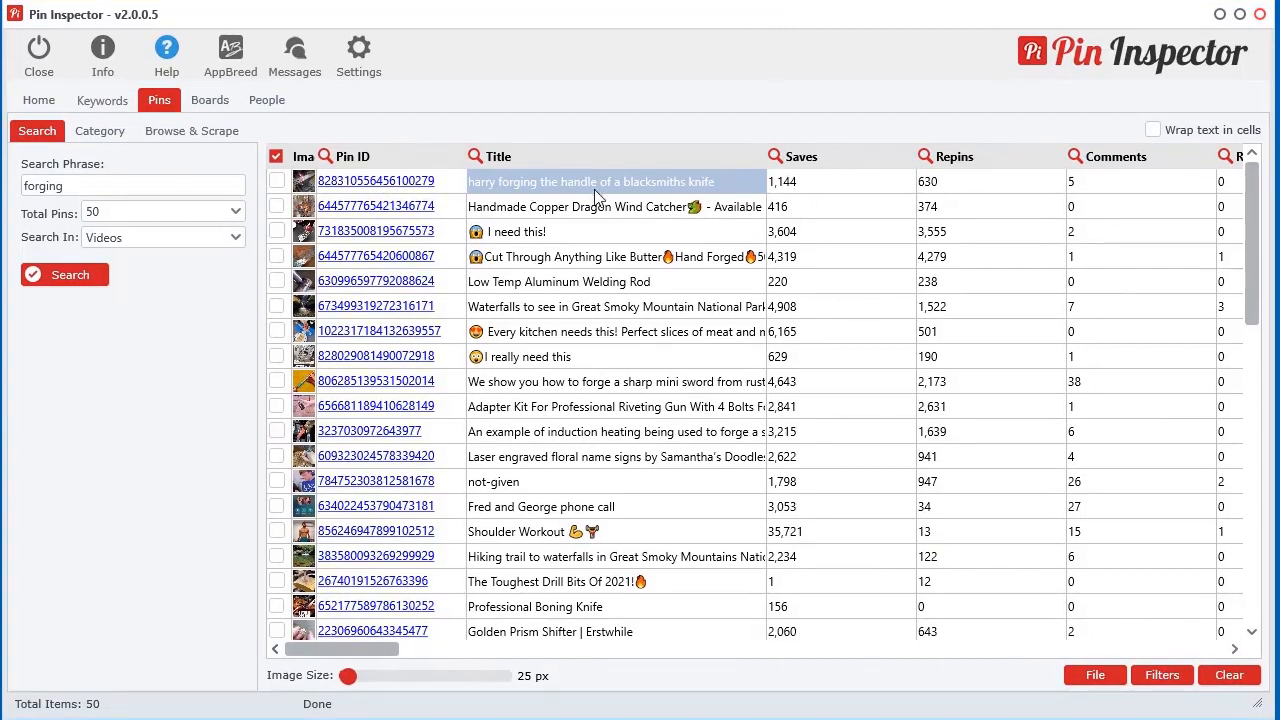
left_click_drag(1255, 706, 1259, 707)
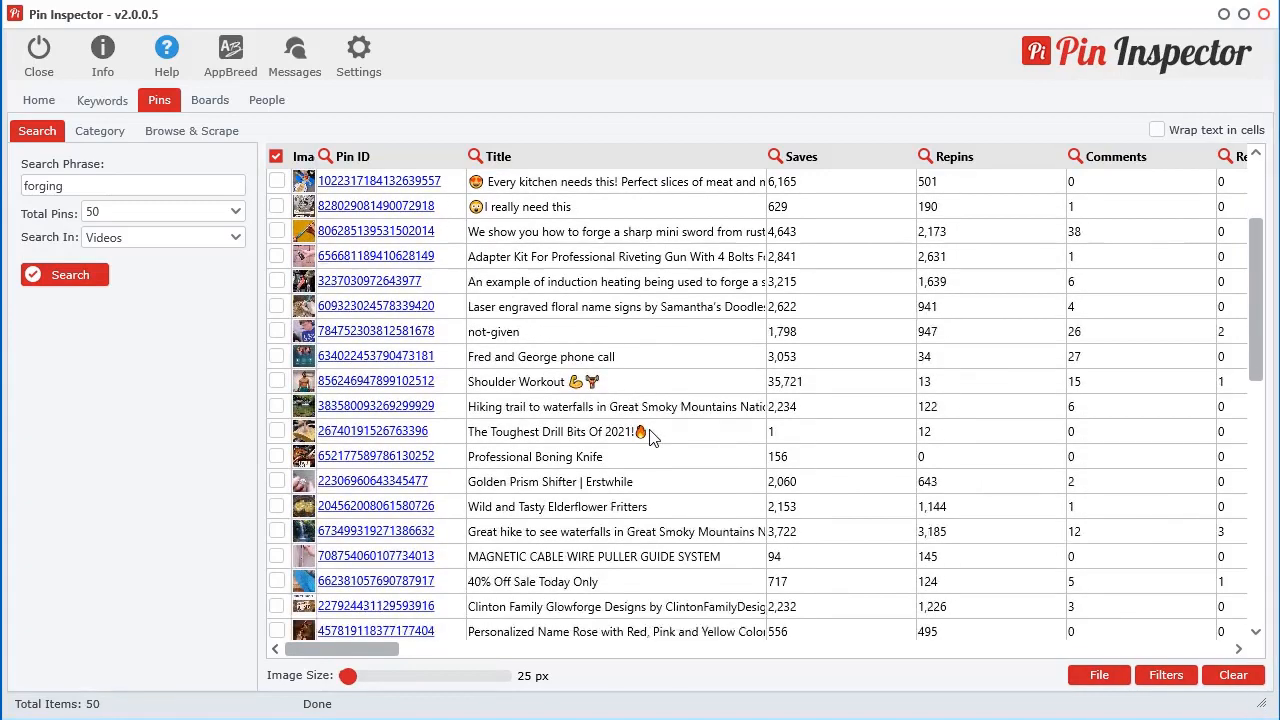
scroll(651, 437, "down", 1)
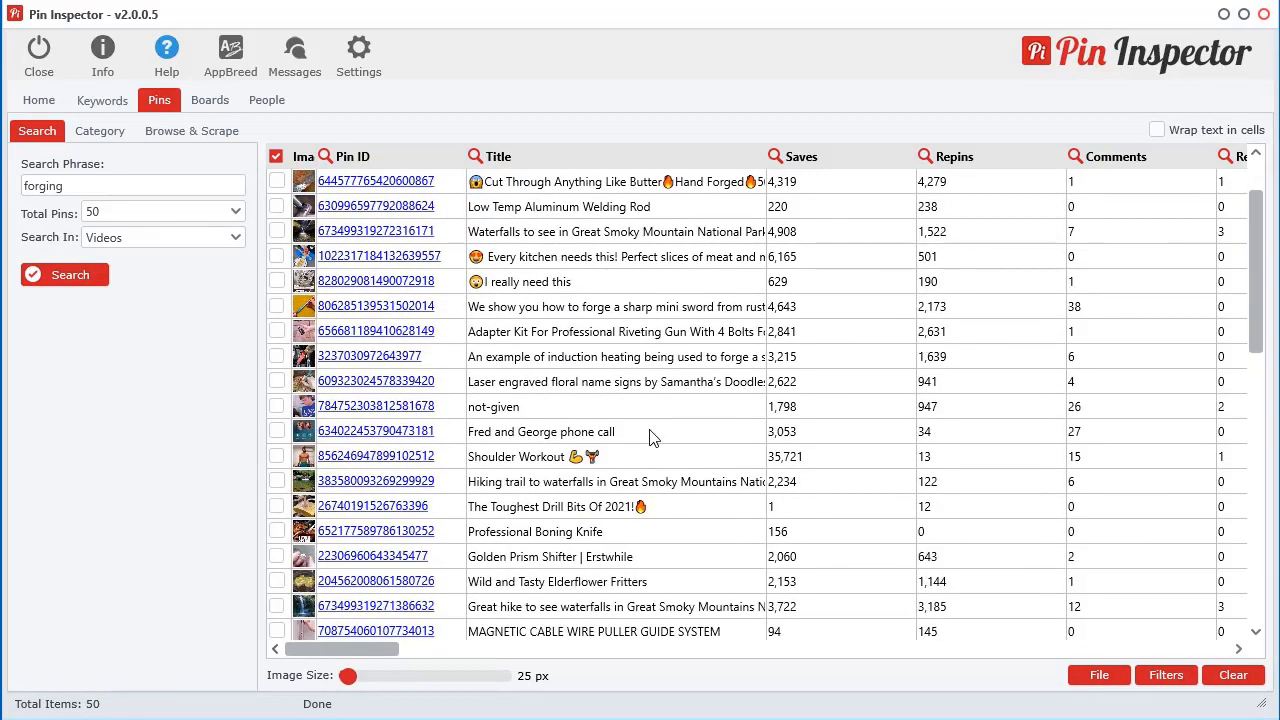
scroll(620, 440, "down", 3)
left_click_drag(378, 648, 346, 650)
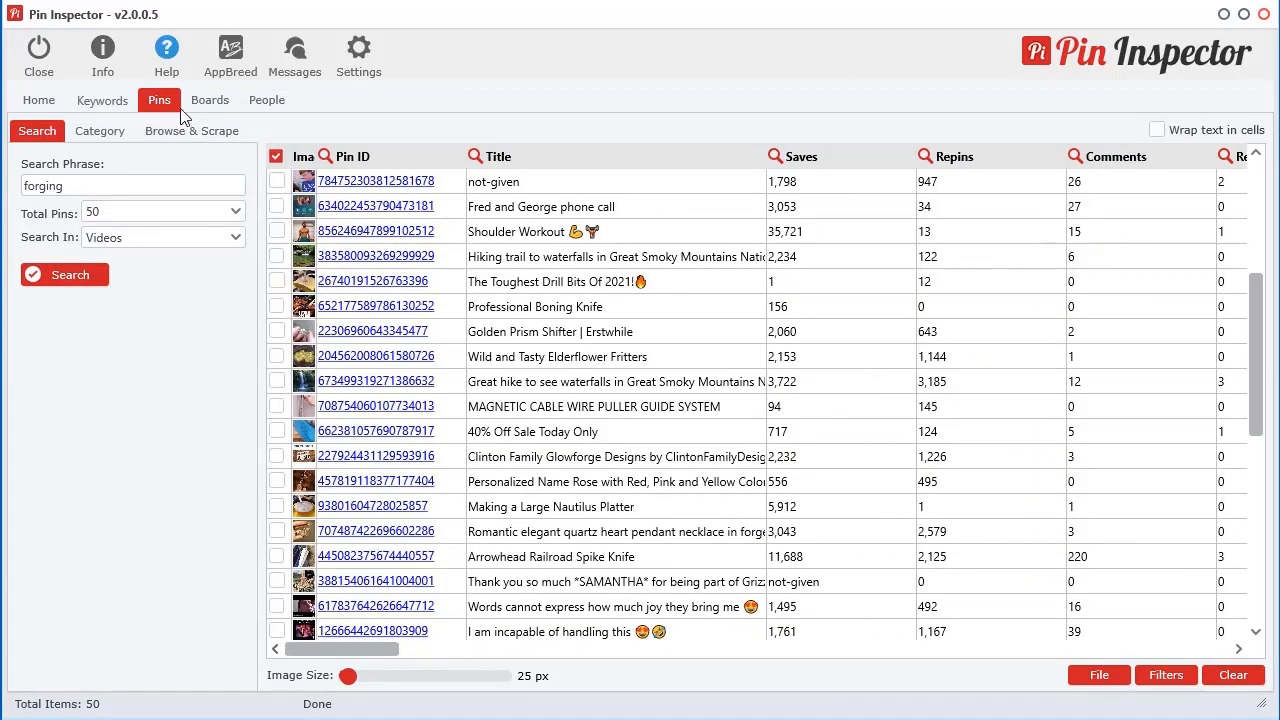
Search Pinterest boards for "forging" with the total limited to 10 boards
left_click(205, 104)
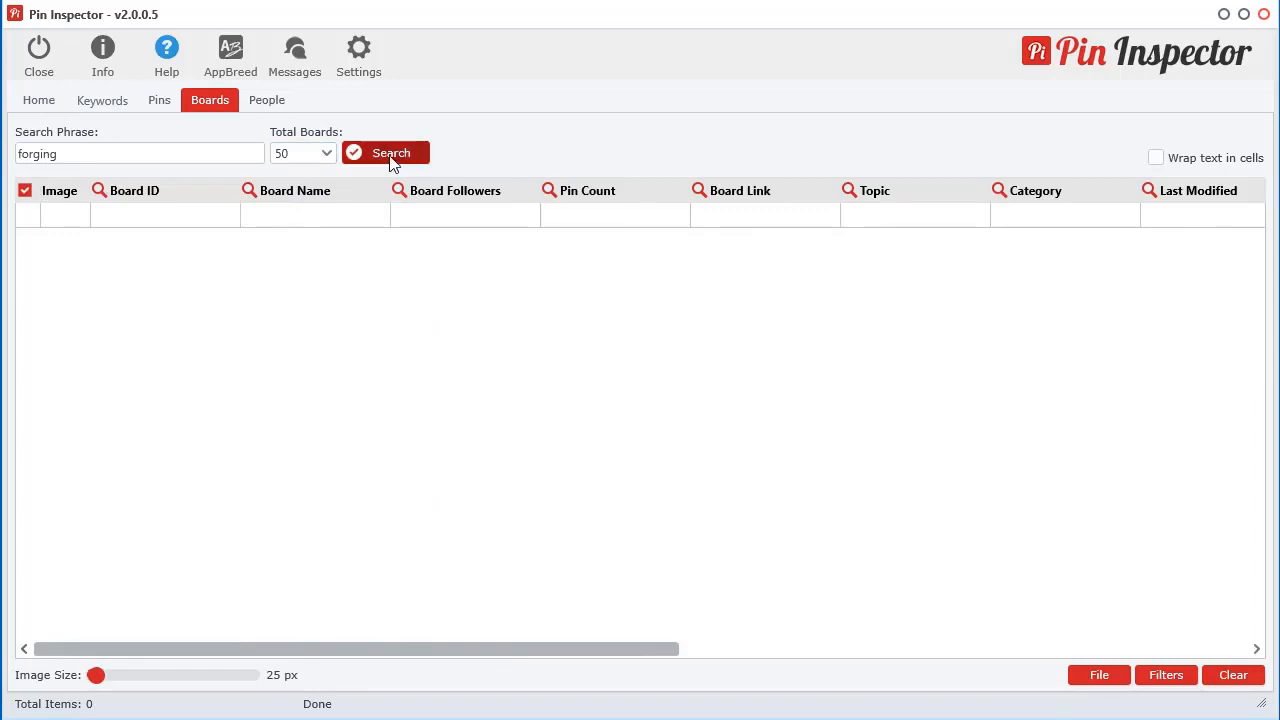
left_click(320, 153)
left_click(312, 174)
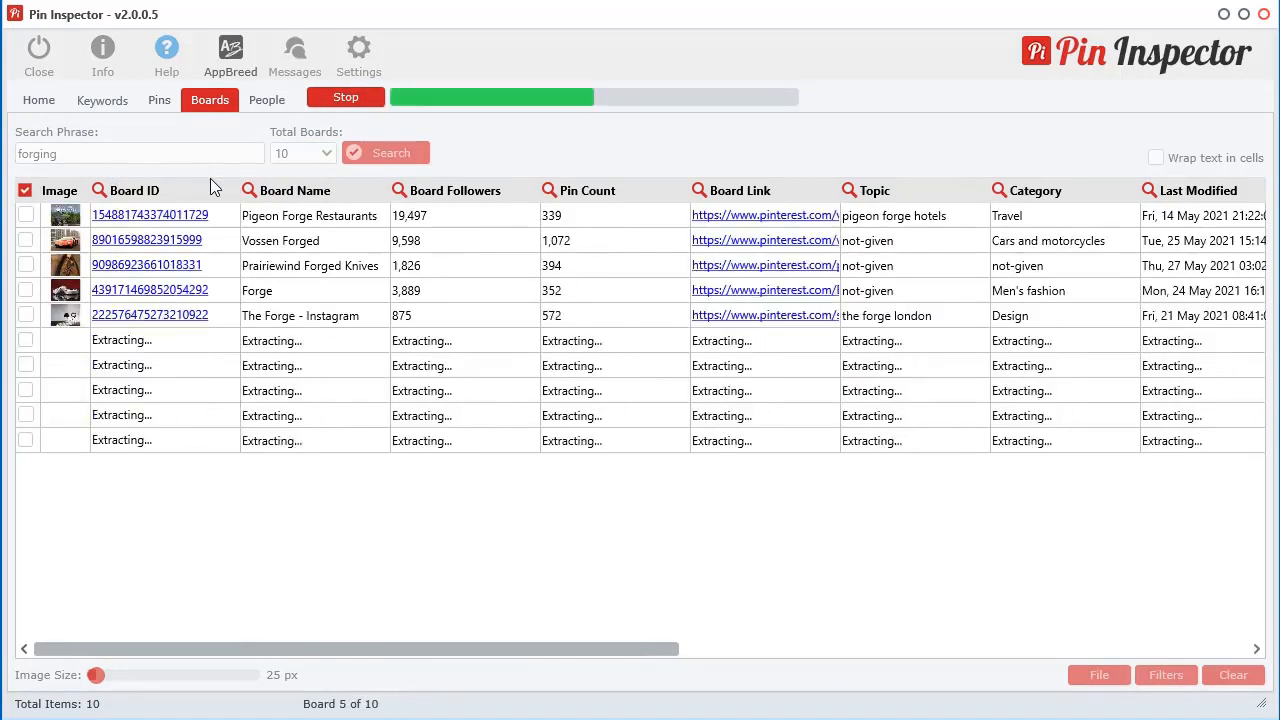
Preview the board results as an HTML table, look over its rows, and return to Pin Inspector
right_click(282, 271)
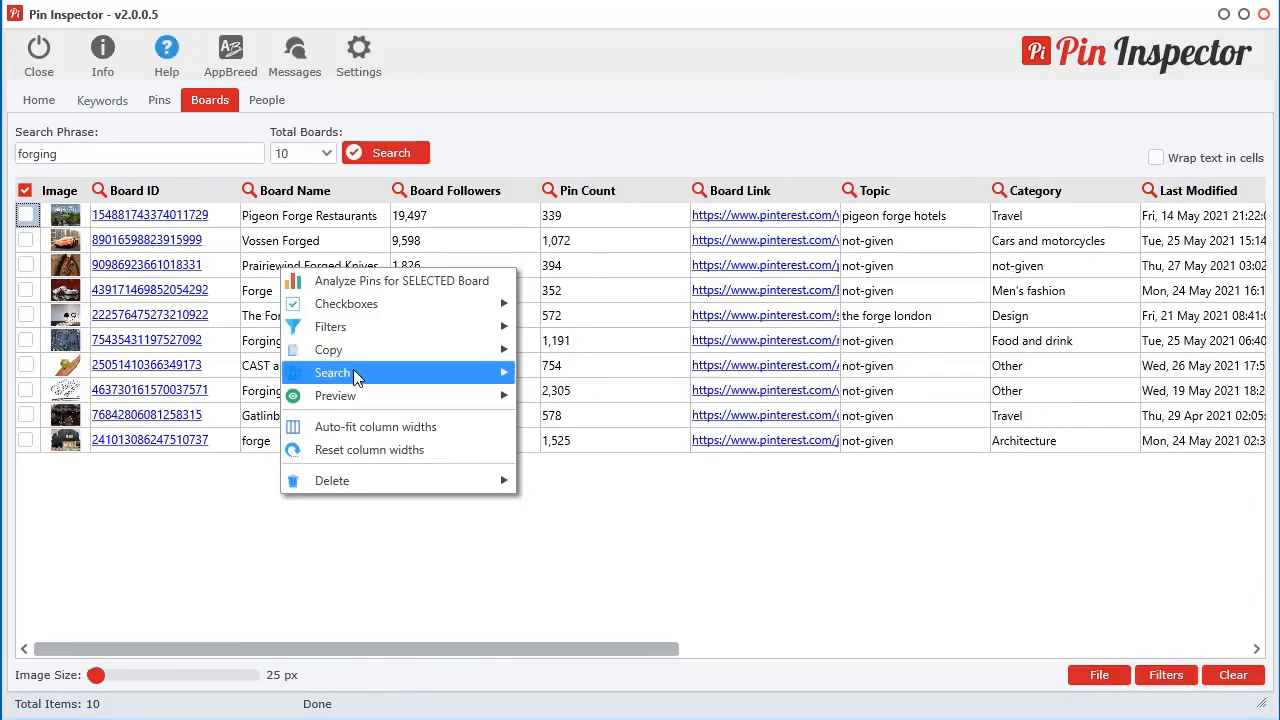
mouse_move(361, 395)
left_click(622, 396)
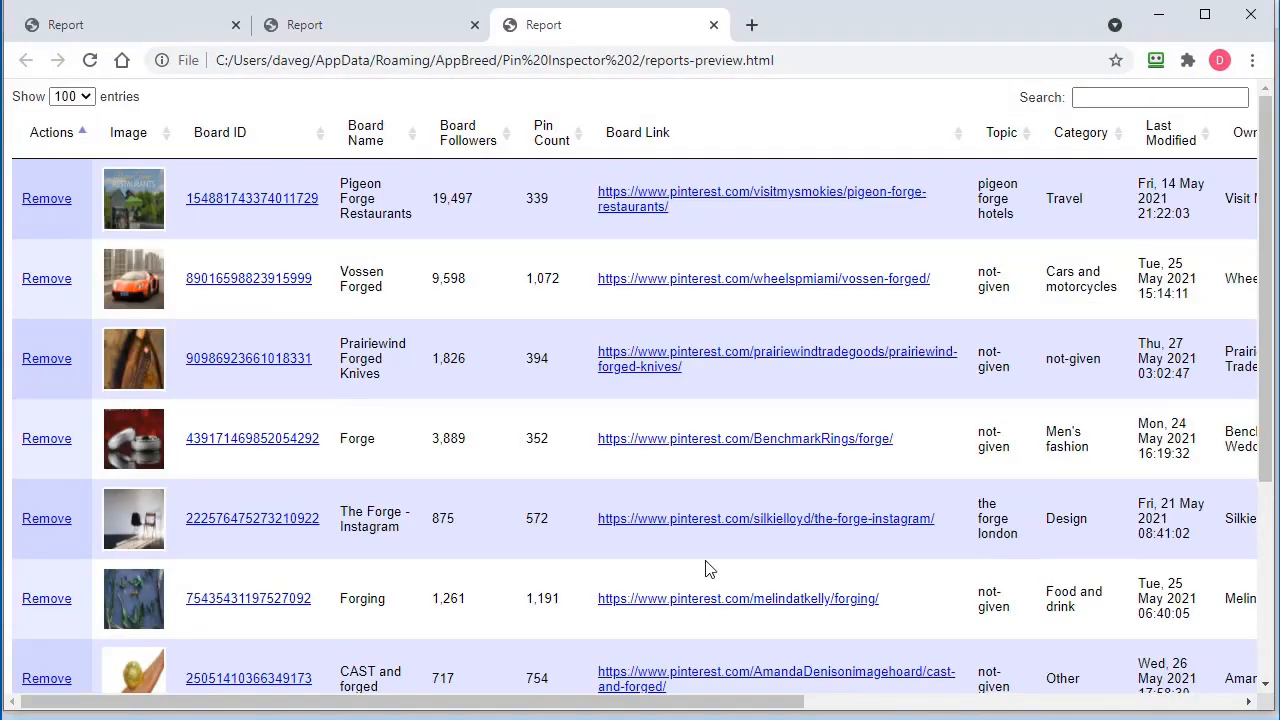
scroll(706, 566, "down", 3)
scroll(491, 571, "up", 3)
left_click(1160, 16)
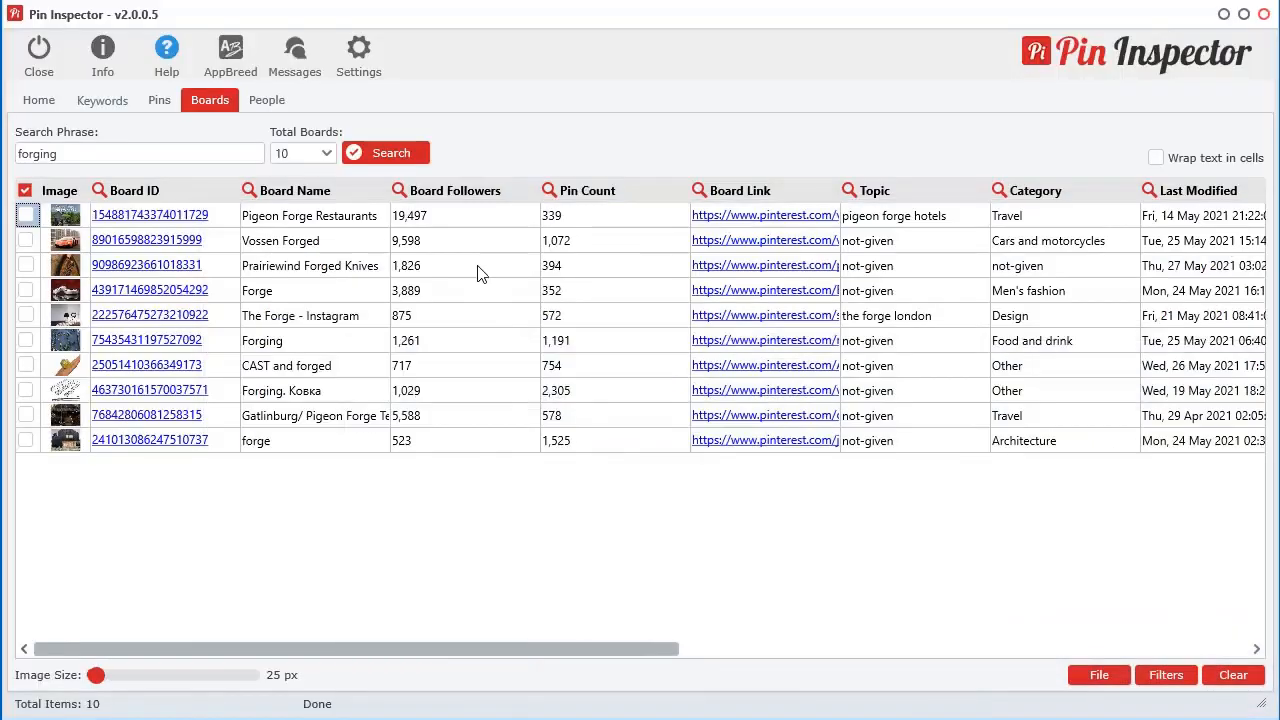
Preview the board results as an HTML feed and look over the board cards sorted by Pin Count
right_click(466, 268)
mouse_move(627, 394)
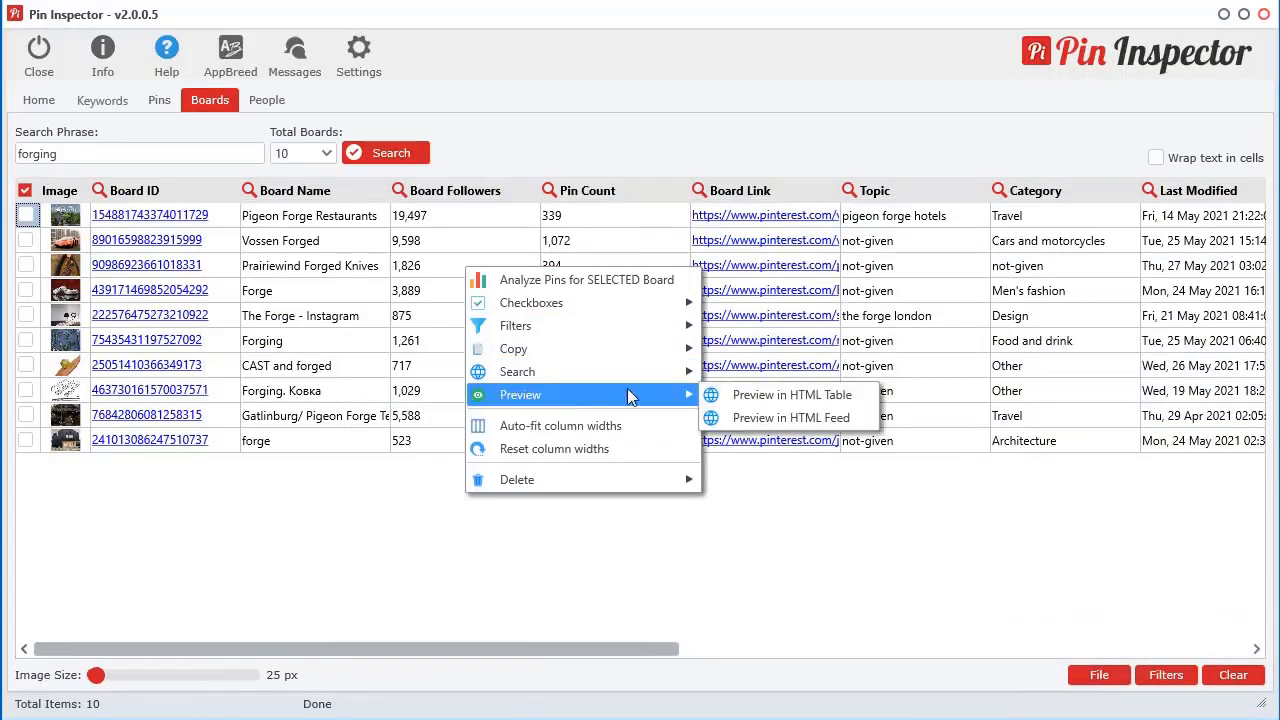
left_click(794, 416)
left_click(240, 155)
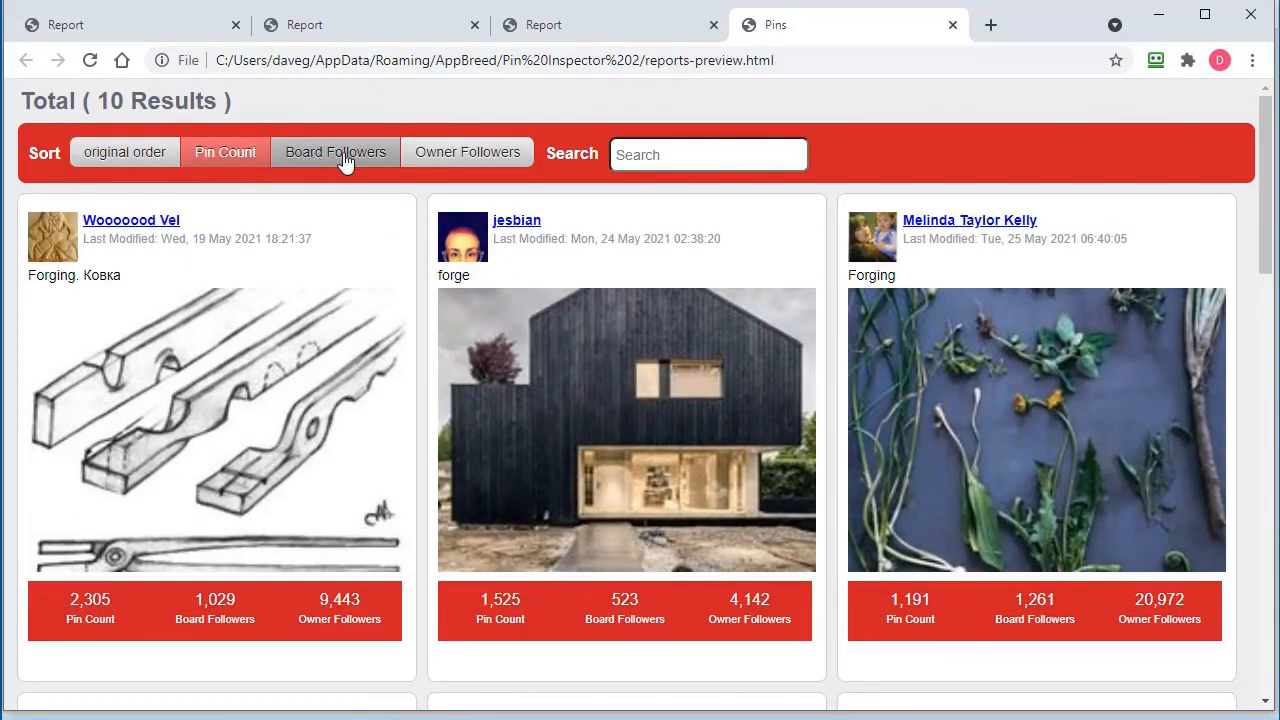
scroll(237, 403, "down", 3)
scroll(240, 420, "up", 3)
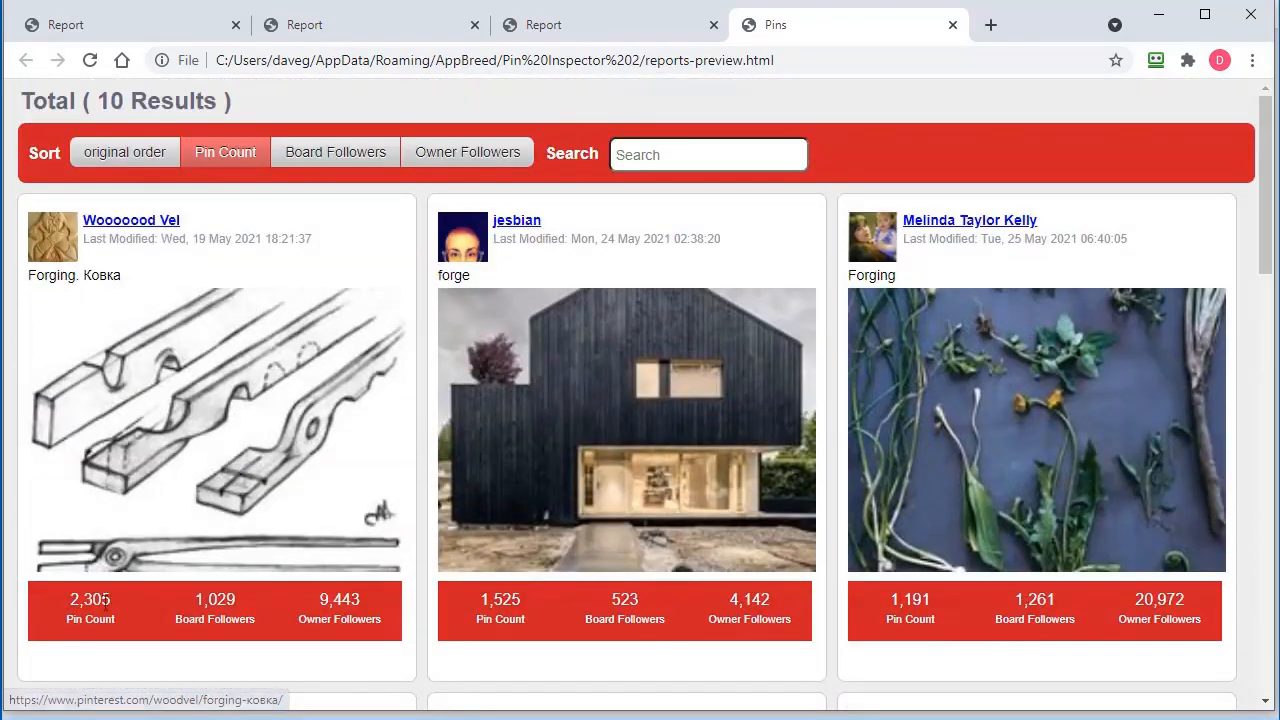
Compare the board feed sorted by Board Followers, Owner Followers and Pin Count, and return to Pin Inspector
left_click(310, 164)
scroll(266, 443, "down", 1)
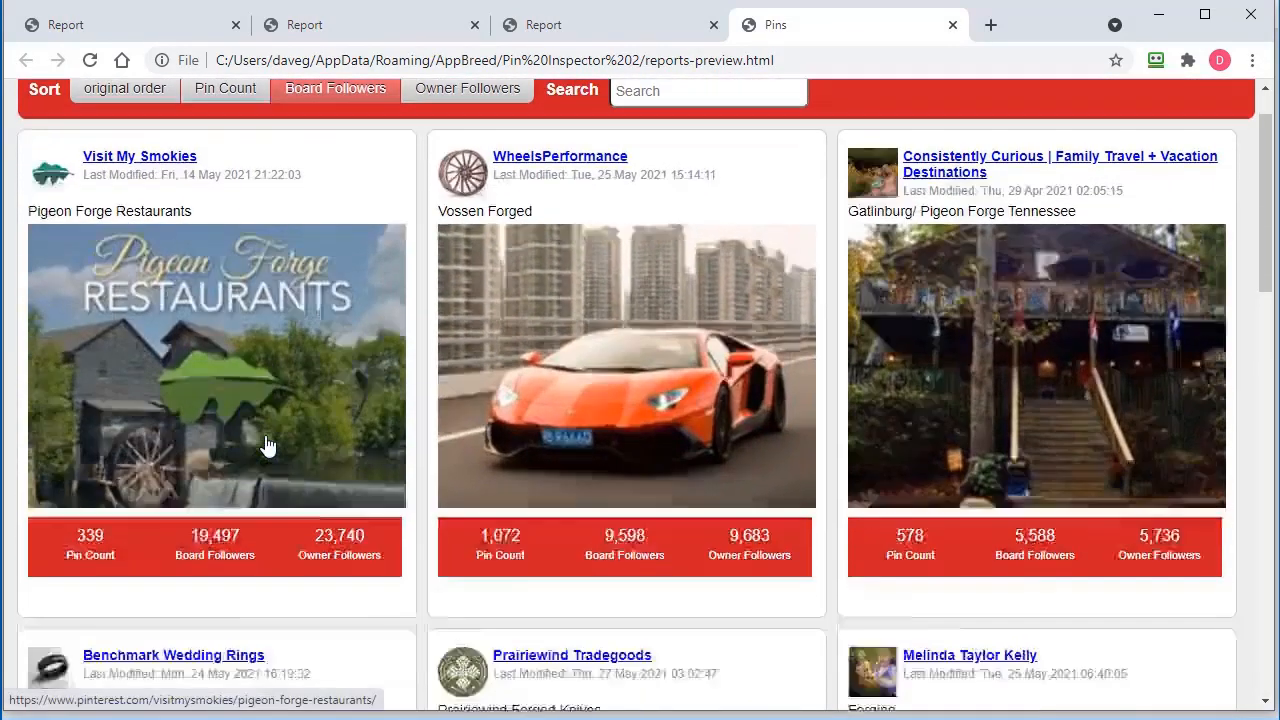
scroll(267, 444, "up", 1)
left_click(470, 151)
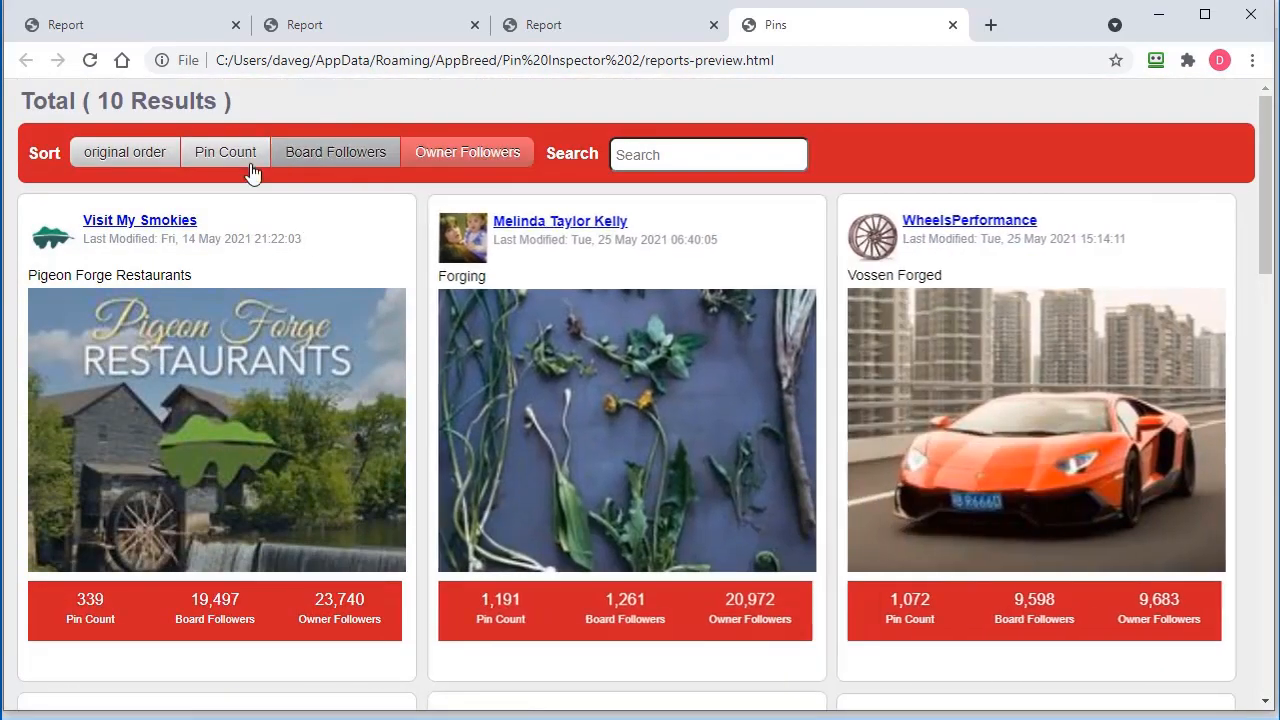
left_click(240, 158)
left_click(1158, 16)
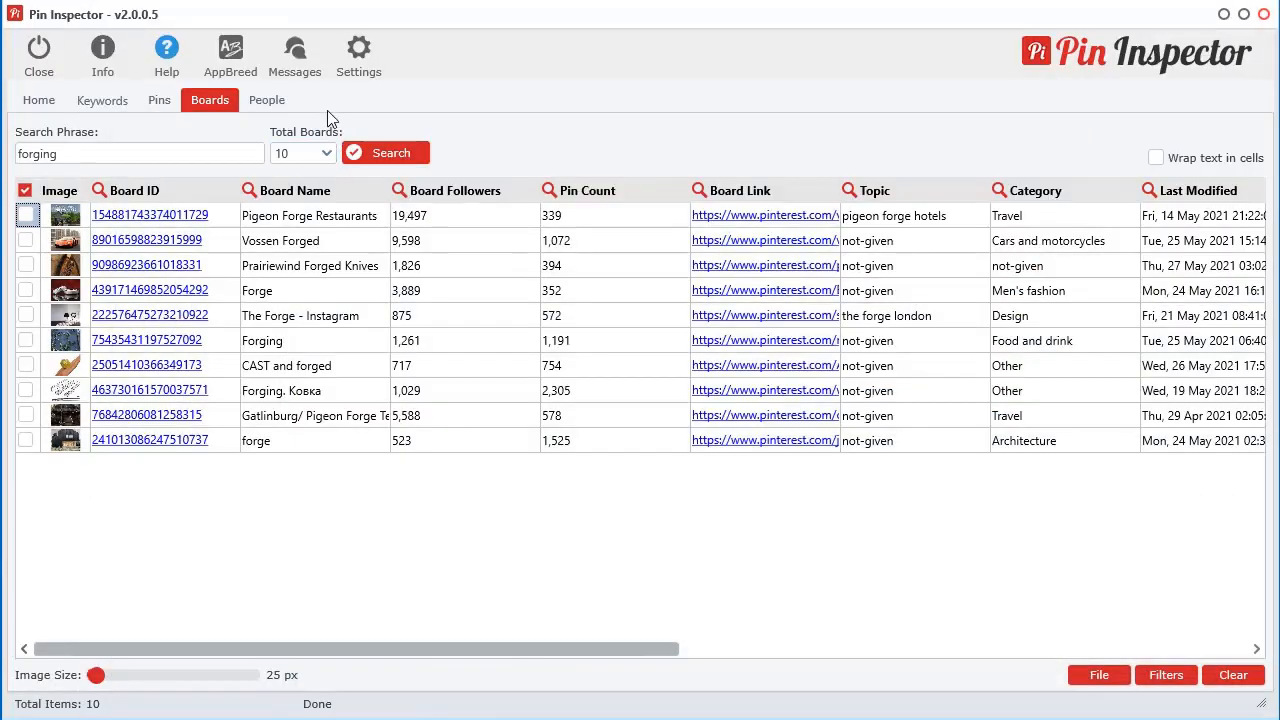
Search Pinterest people for "fun" with the total limited to 10 people
left_click(266, 104)
left_click(302, 155)
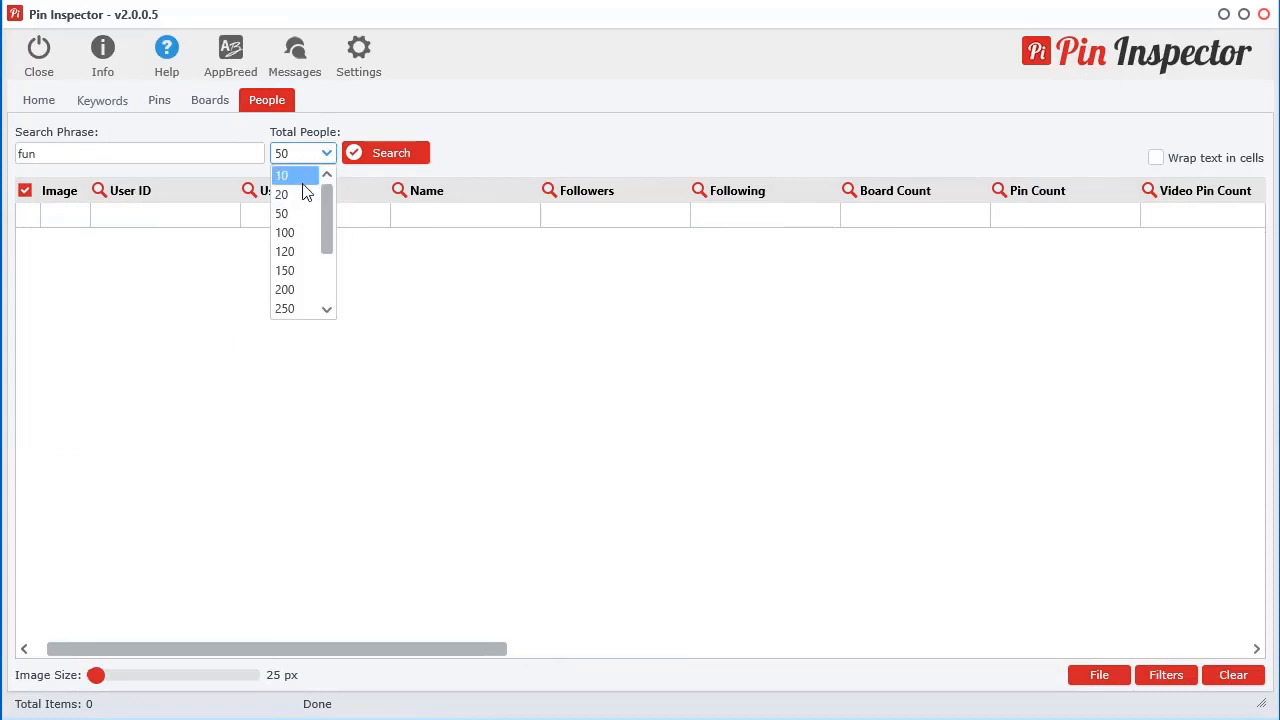
left_click(300, 173)
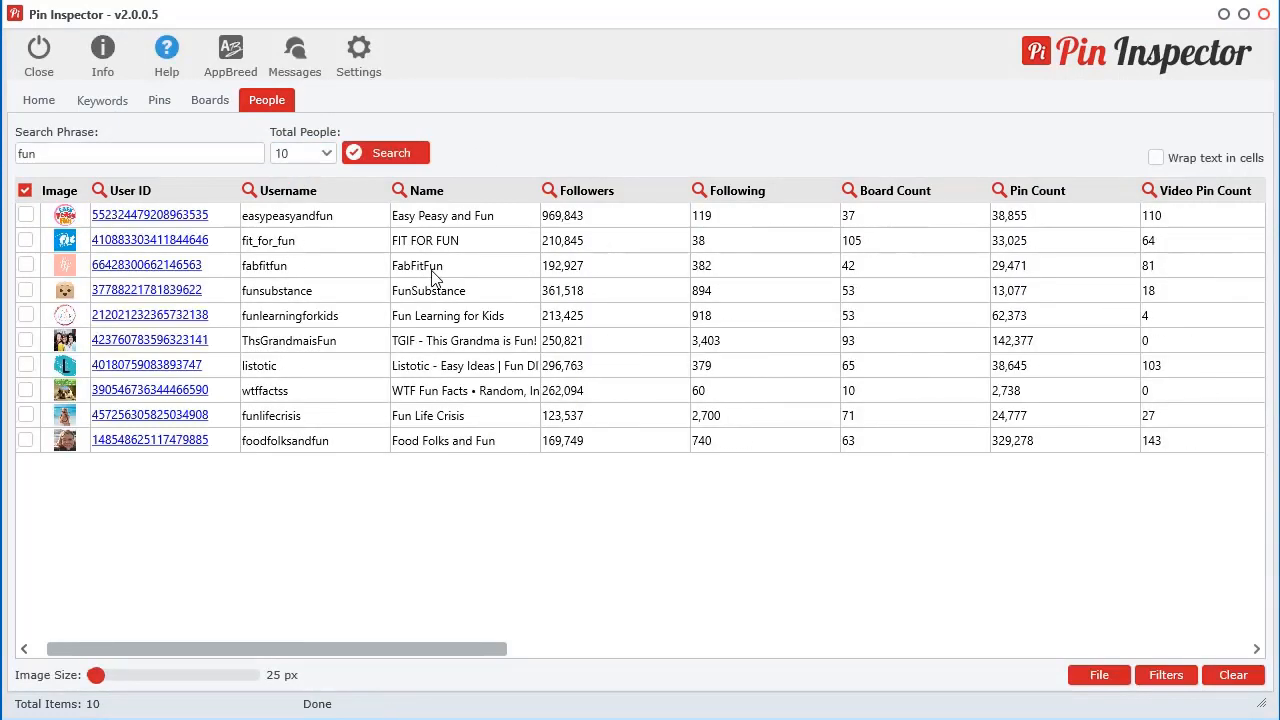
Preview the people results as an HTML table and return to Pin Inspector
right_click(434, 270)
mouse_move(574, 400)
left_click(760, 402)
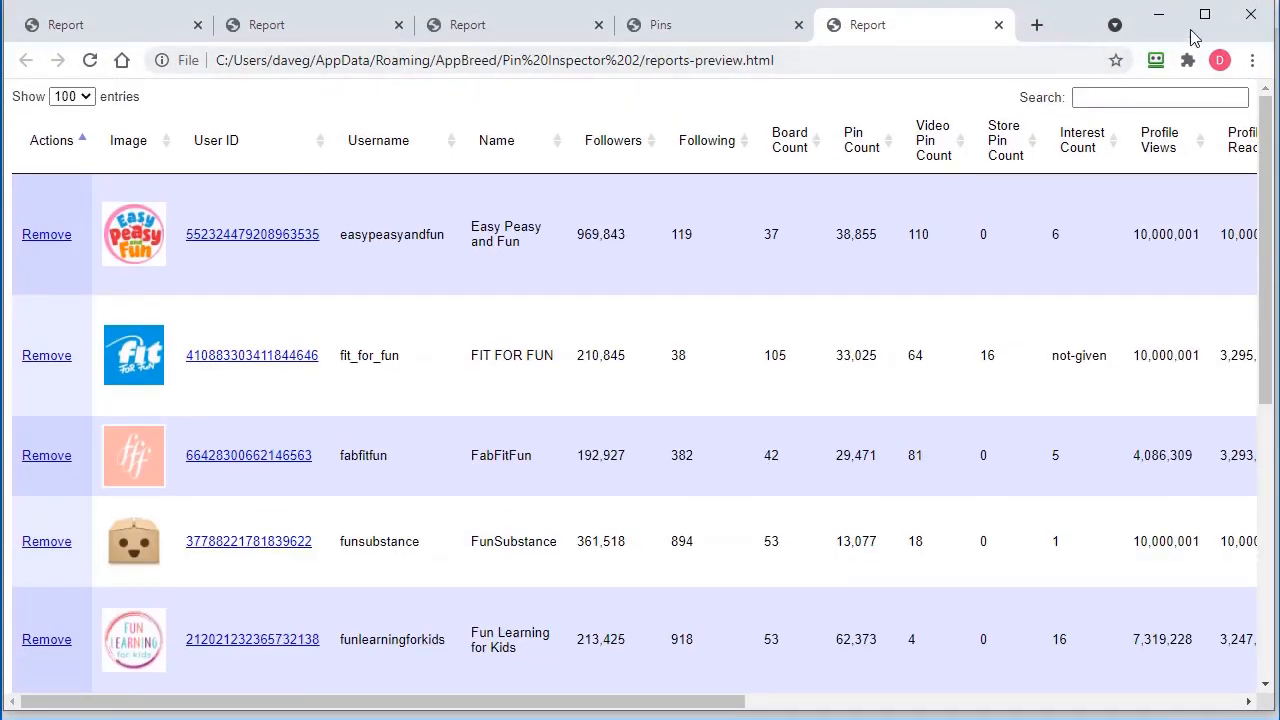
left_click(1158, 15)
Preview the people results as an HTML feed and sort the profile cards by Board Count
right_click(430, 284)
mouse_move(490, 404)
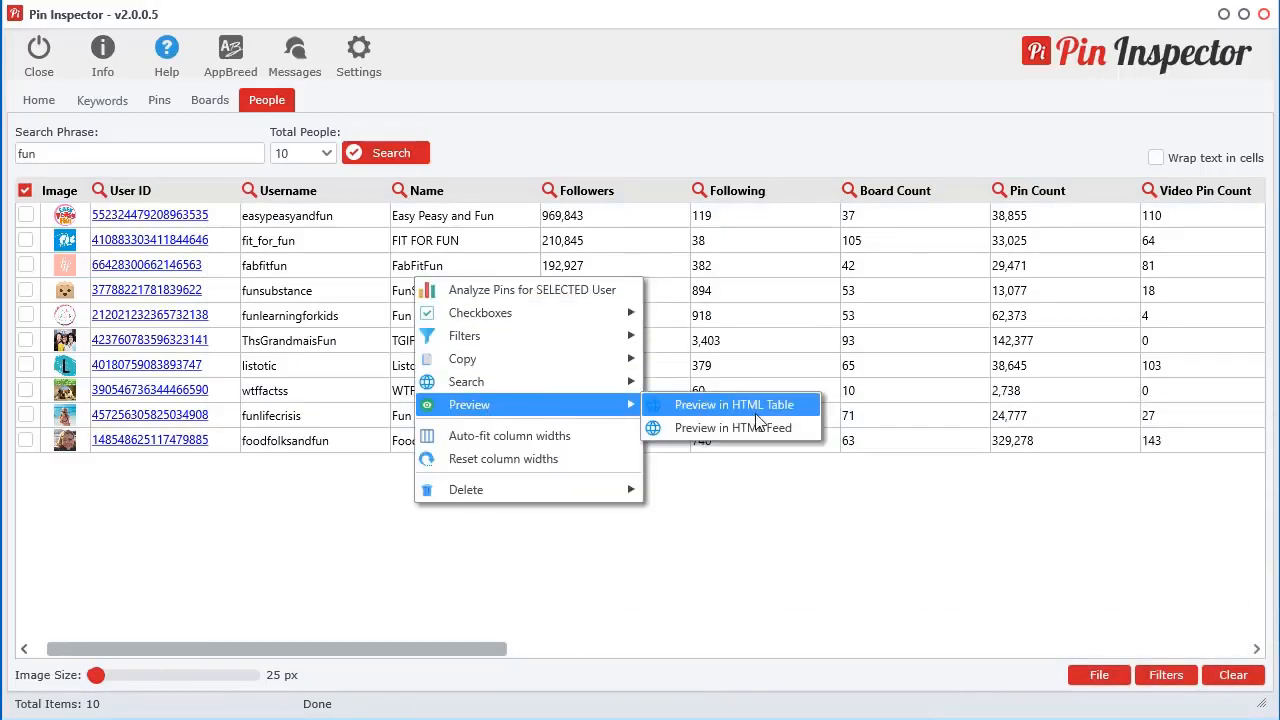
left_click(757, 425)
left_click(221, 168)
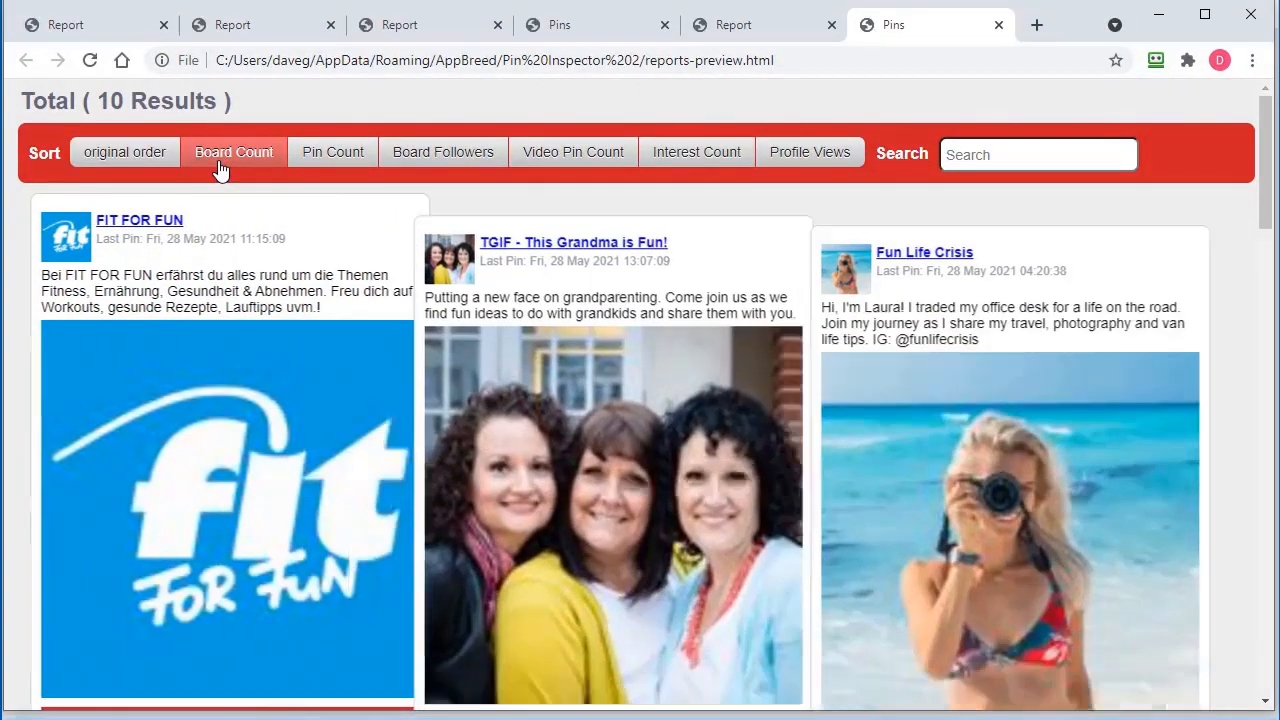
Examine the people feed's profile cards, including their descriptions, board, pin and follower counts, profile views and domain verification
scroll(296, 285, "down", 2)
scroll(280, 395, "up", 2)
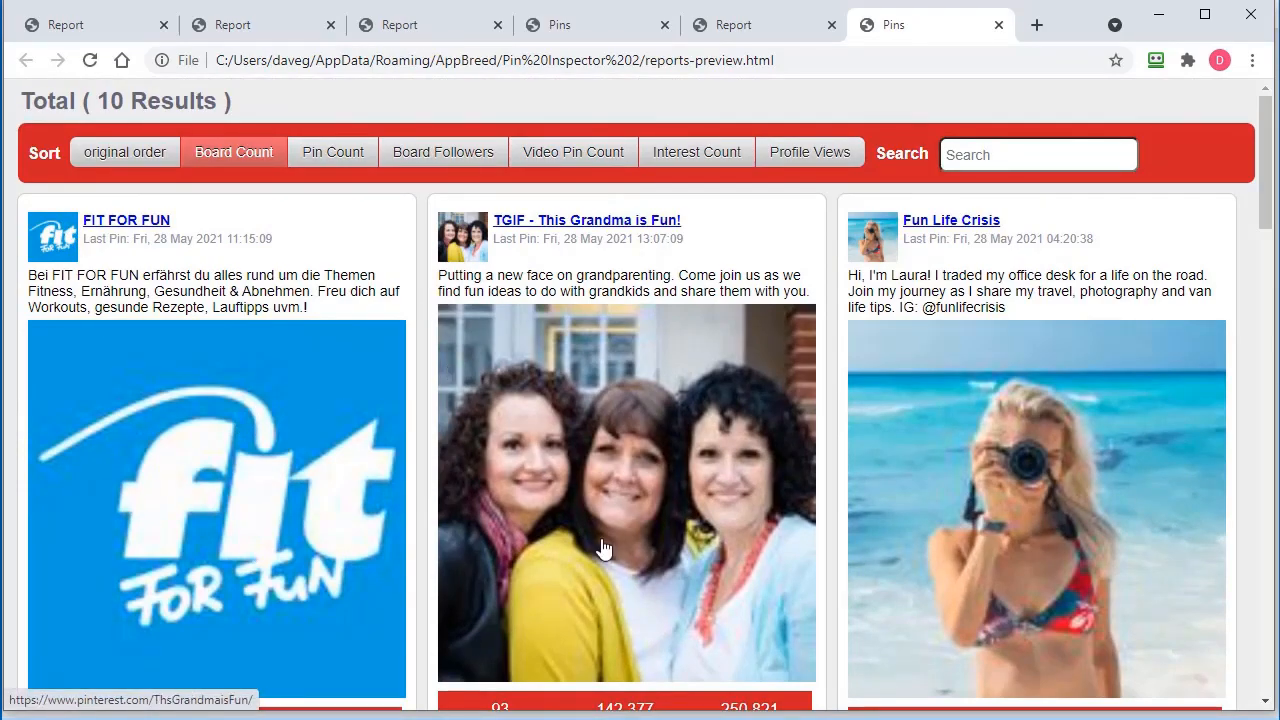
scroll(706, 528, "down", 10)
scroll(706, 528, "up", 11)
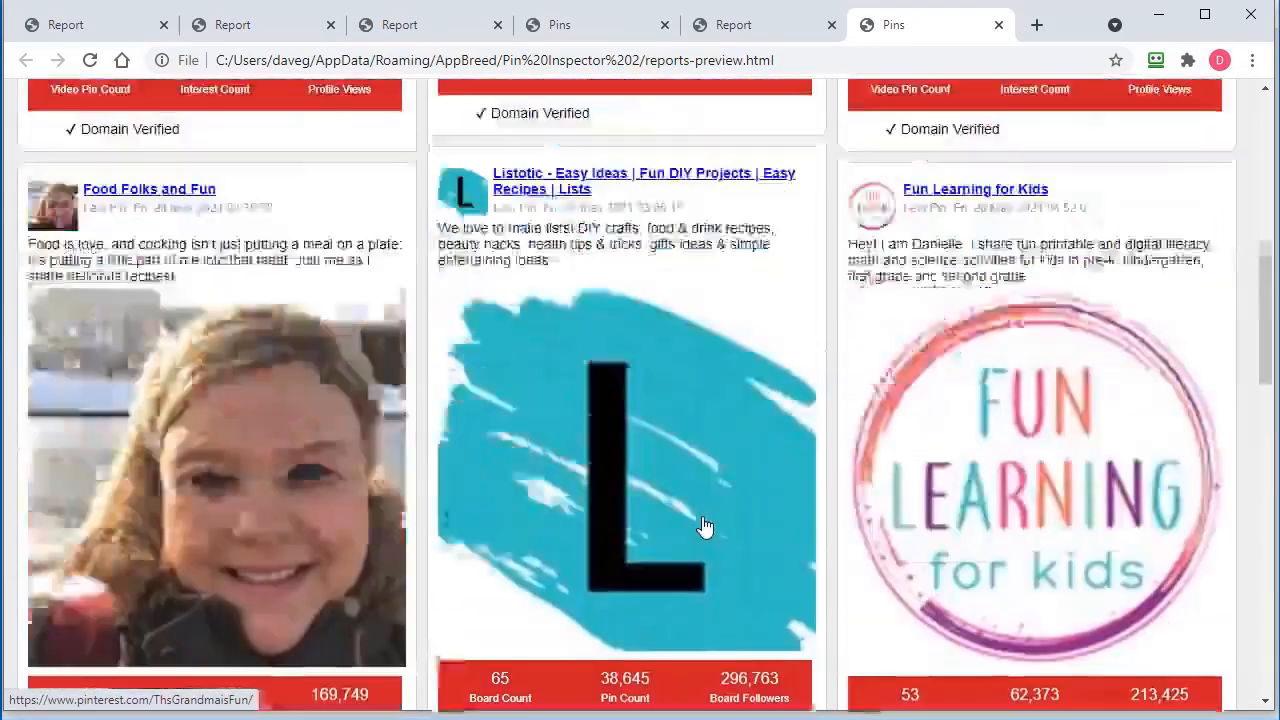
scroll(544, 527, "down", 1)
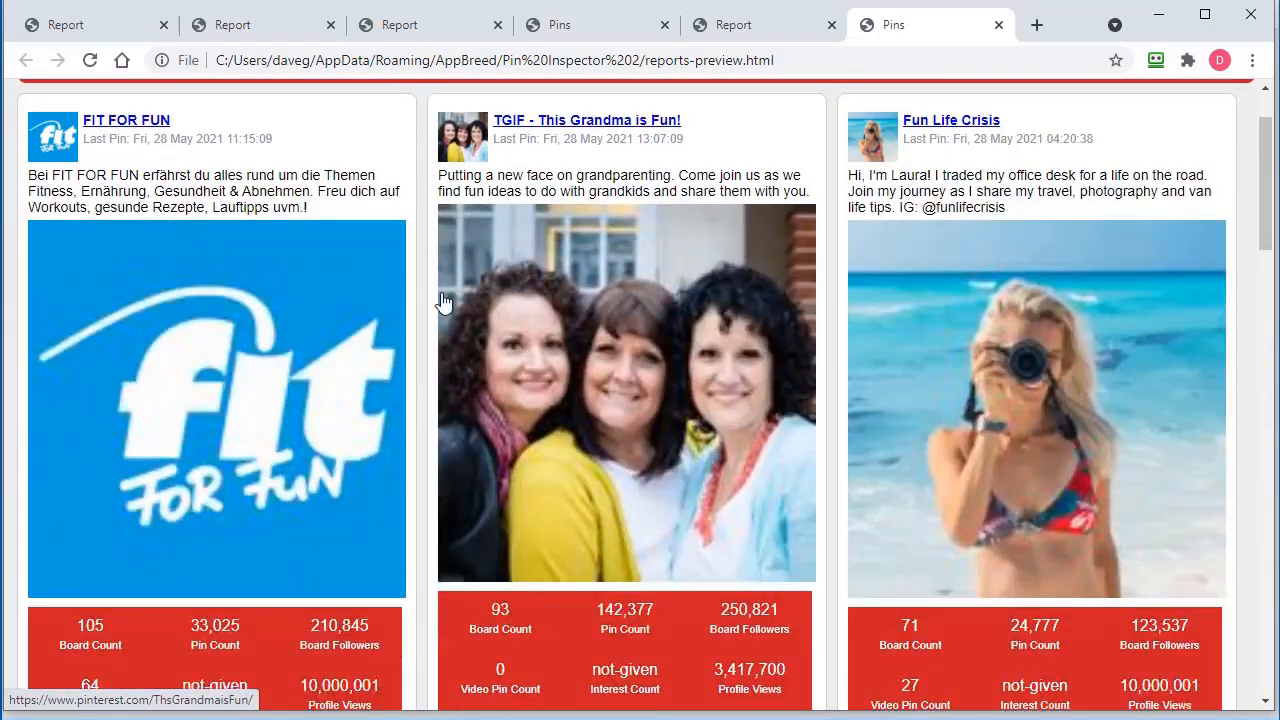
scroll(189, 440, "down", 3)
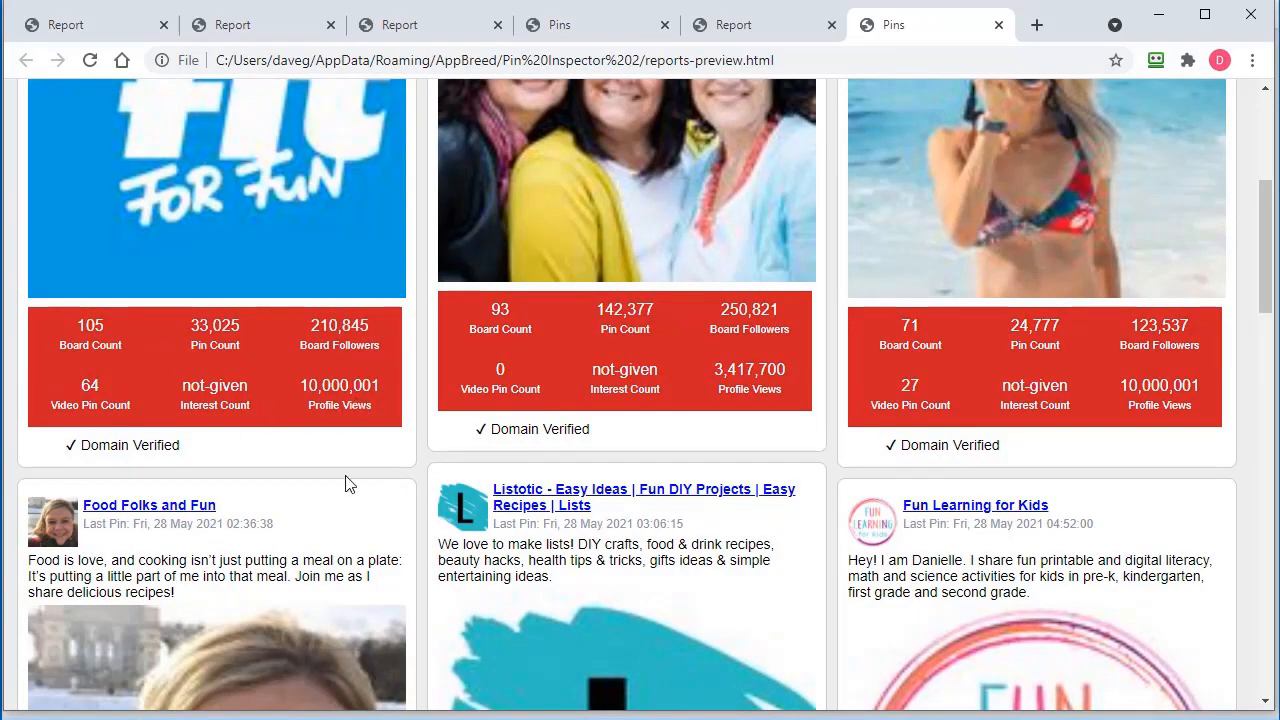
scroll(330, 494, "down", 15)
scroll(333, 495, "up", 18)
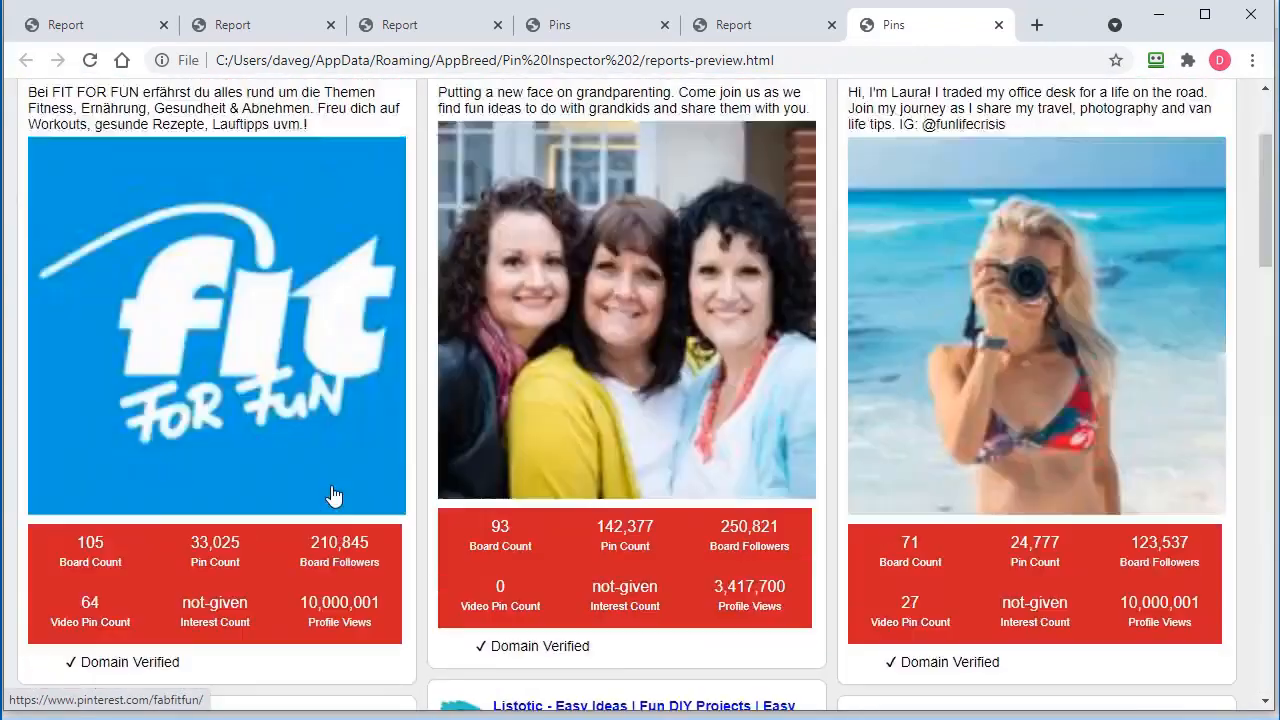
scroll(333, 495, "up", 3)
Compare the people feed sorted by Pin Count, Board Followers, Video Pin Count, Interest Count, Profile Views and original order, and return to Pin Inspector
left_click(333, 152)
left_click(443, 152)
left_click(573, 152)
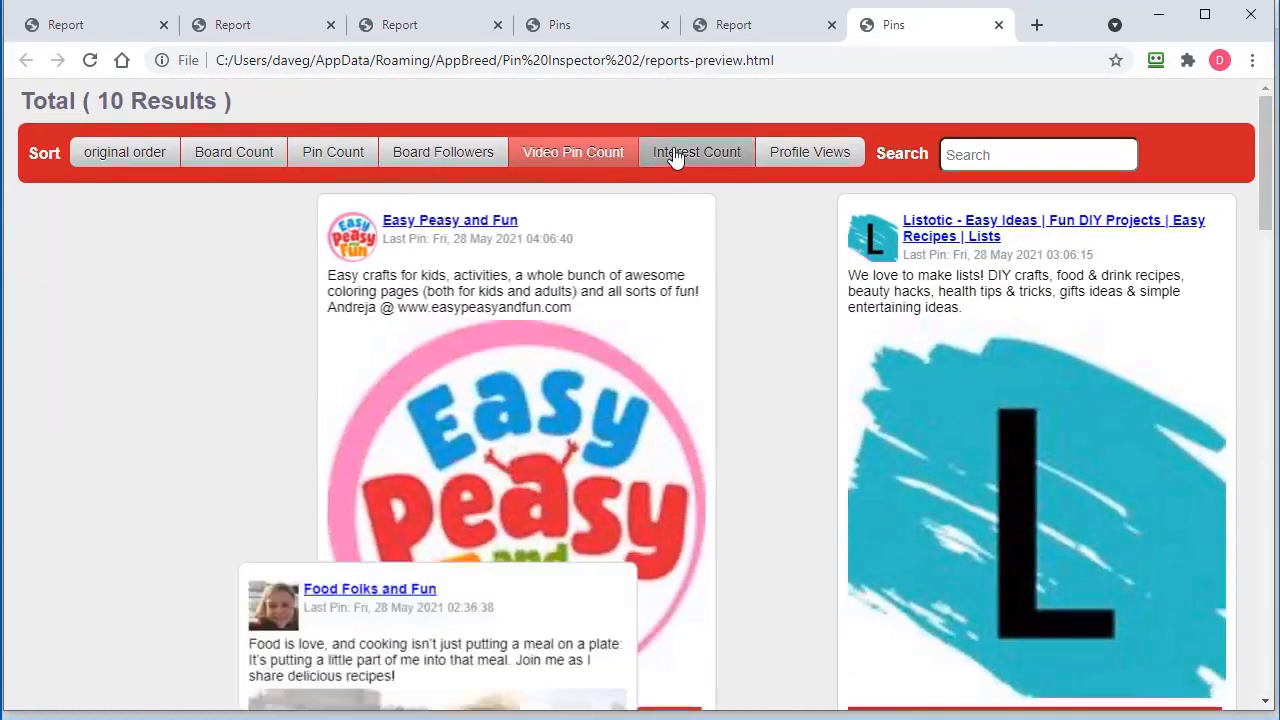
left_click(675, 155)
left_click(812, 152)
left_click(128, 152)
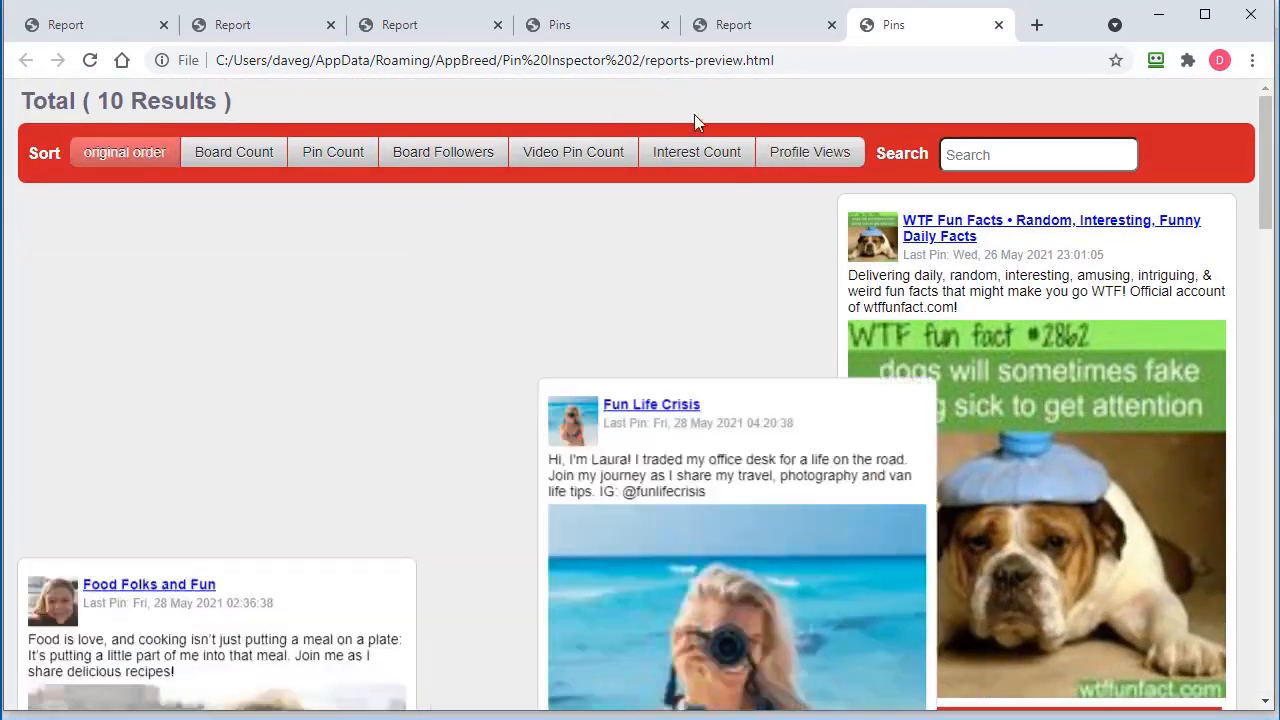
left_click_drag(820, 60, 646, 60)
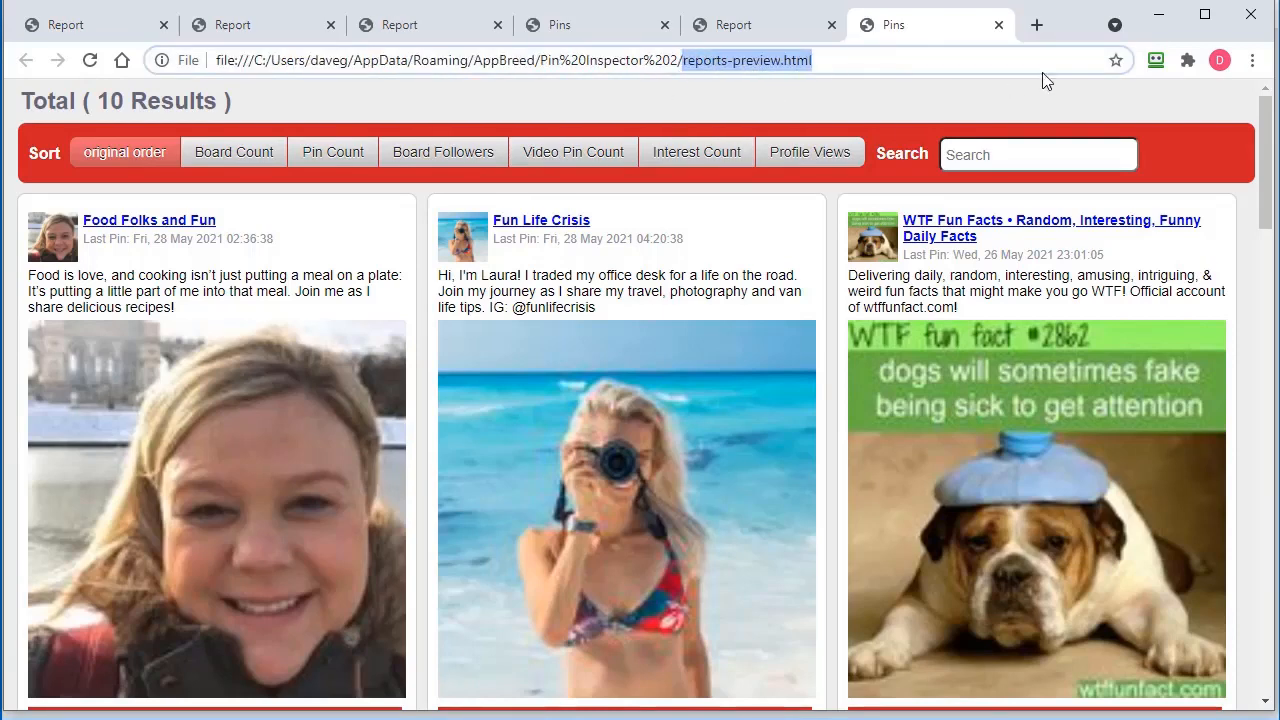
left_click(1159, 14)
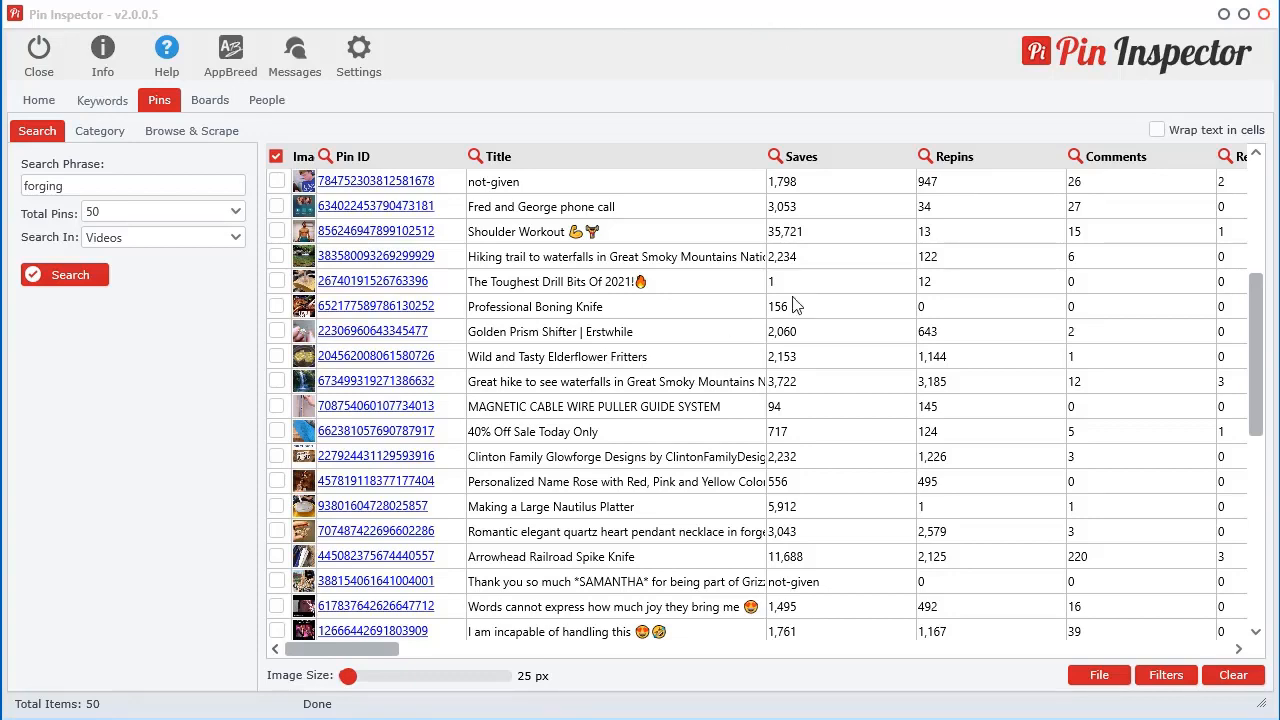
Generate keywords from the seed "dog" with the range a - z, 0 - 9 (after seed keyword), and stop the run early
left_click(105, 104)
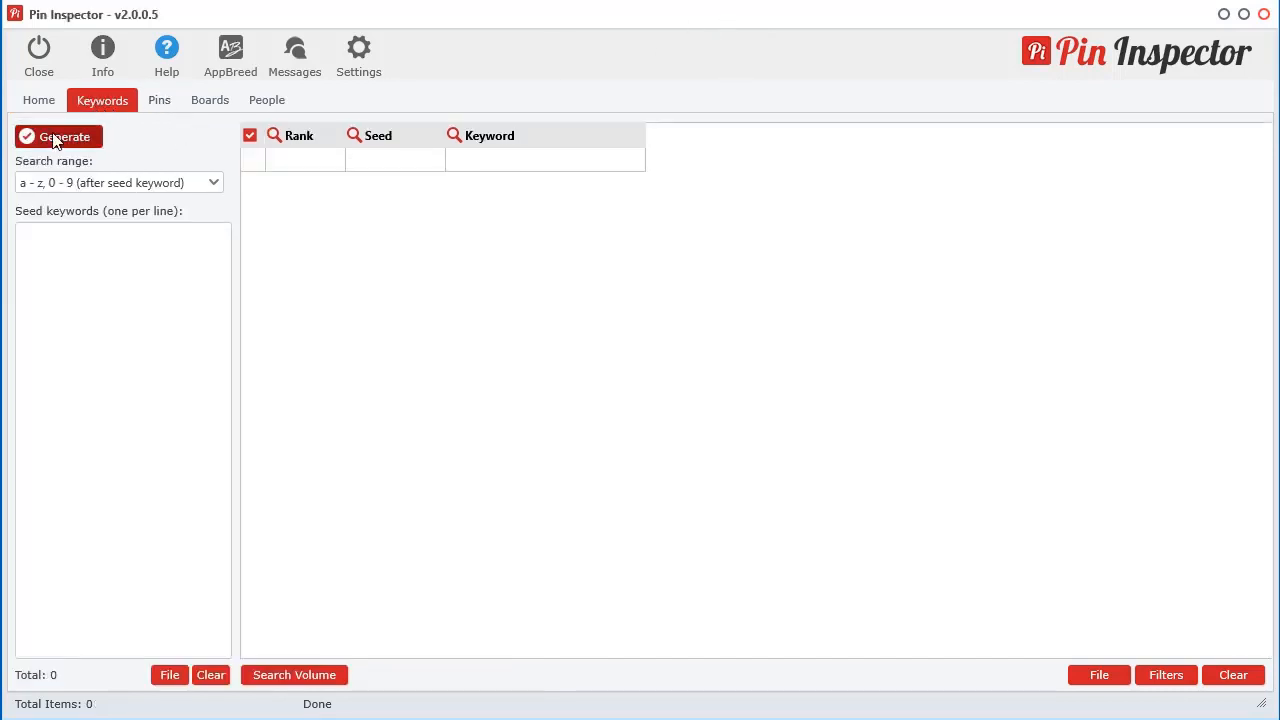
left_click(70, 283)
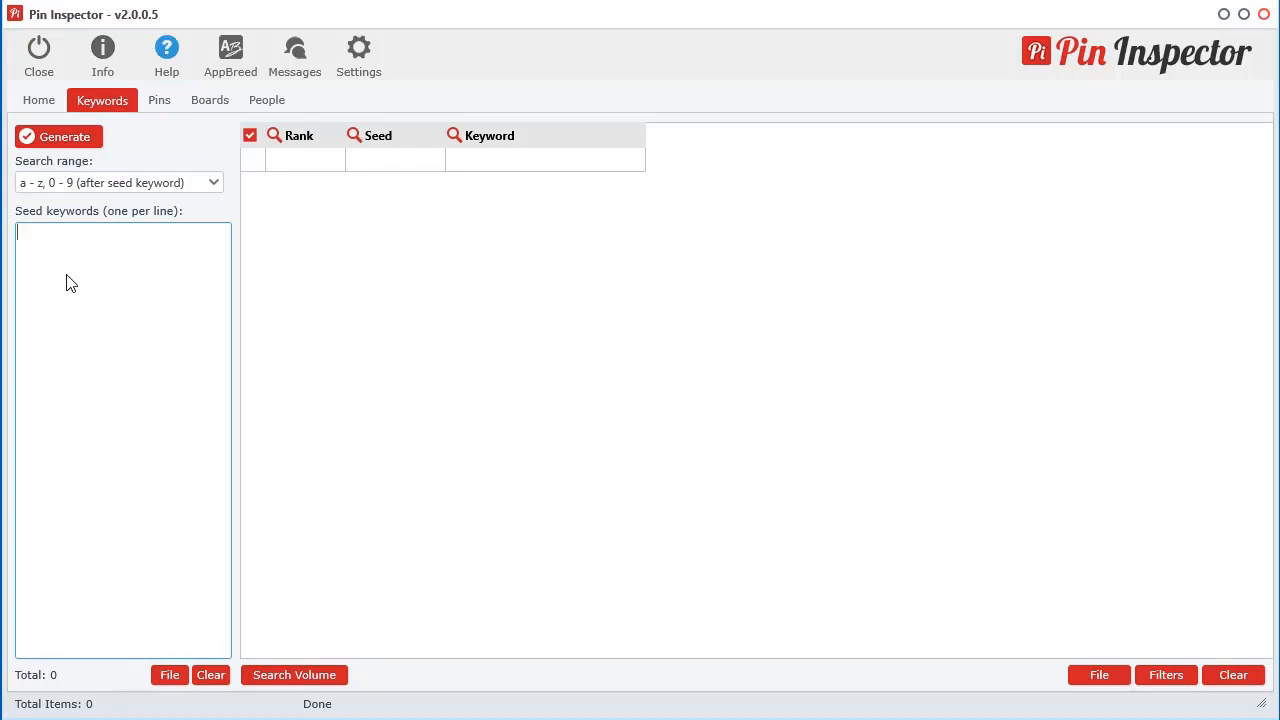
left_click(45, 140)
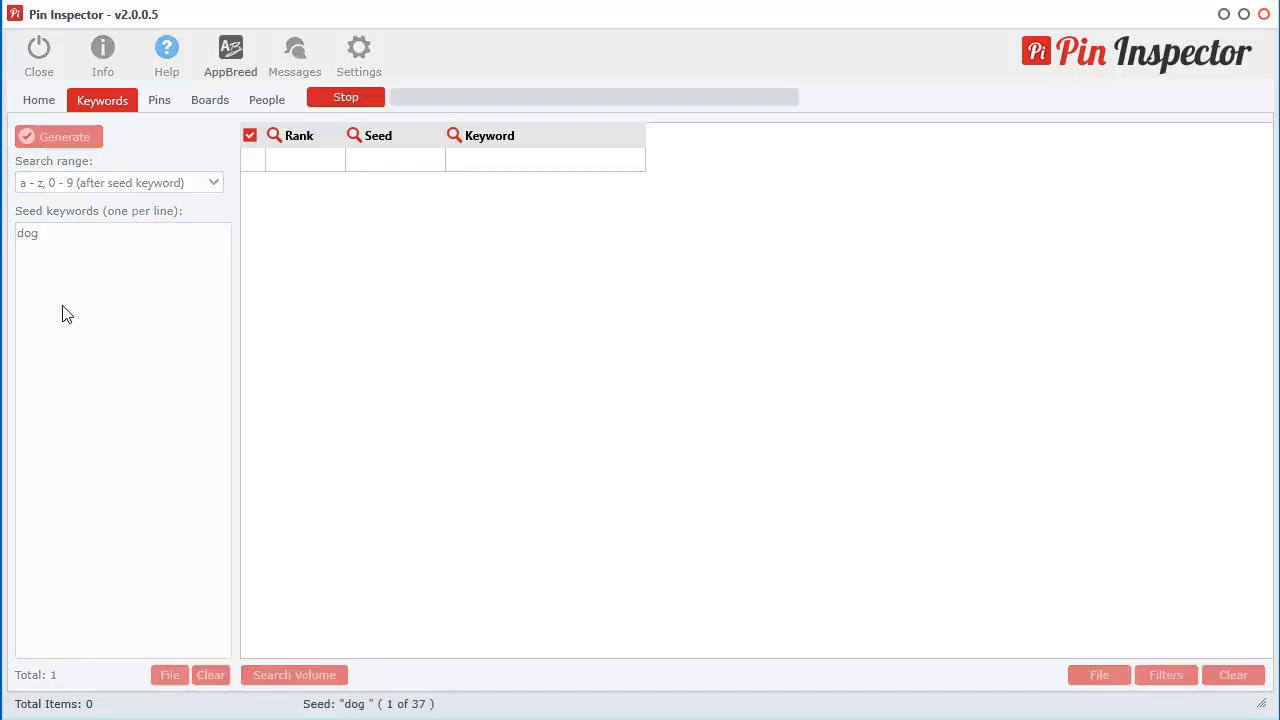
left_click(357, 100)
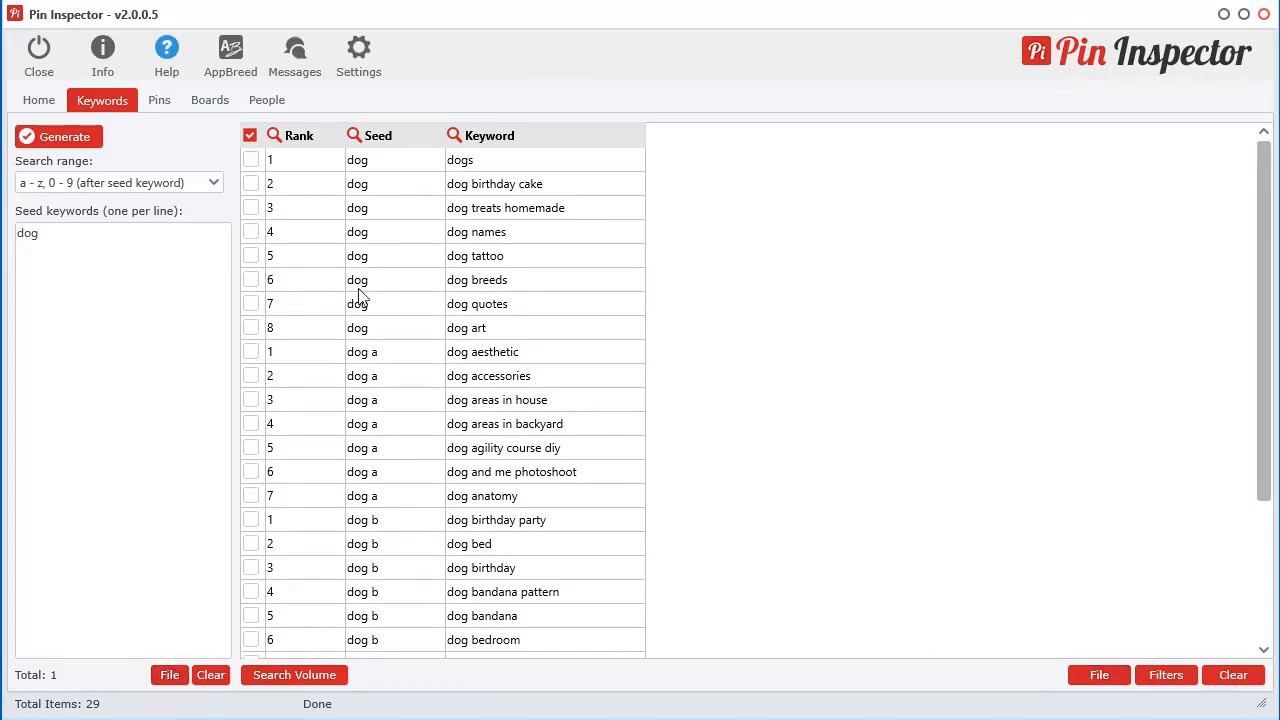
Save the seed keyword list as the plain text file keywords.txt in the Pin Inspector 2 folder
left_click_drag(477, 20, 481, 0)
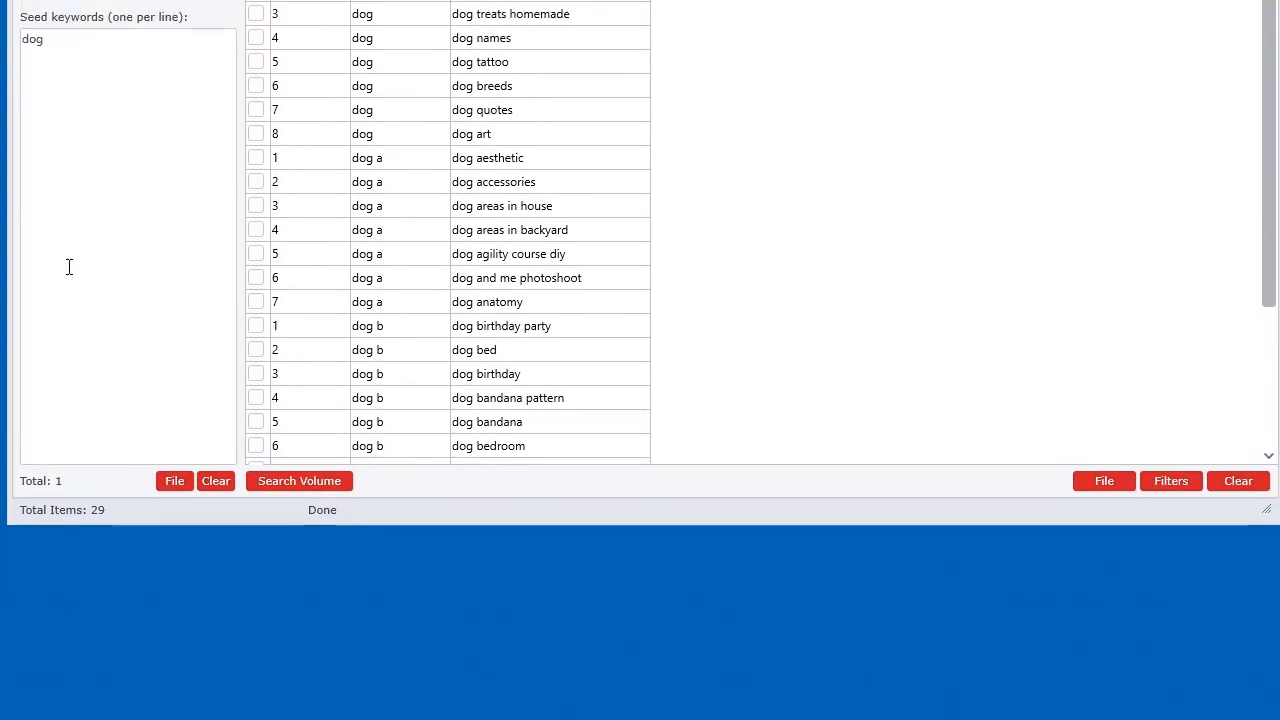
left_click(176, 484)
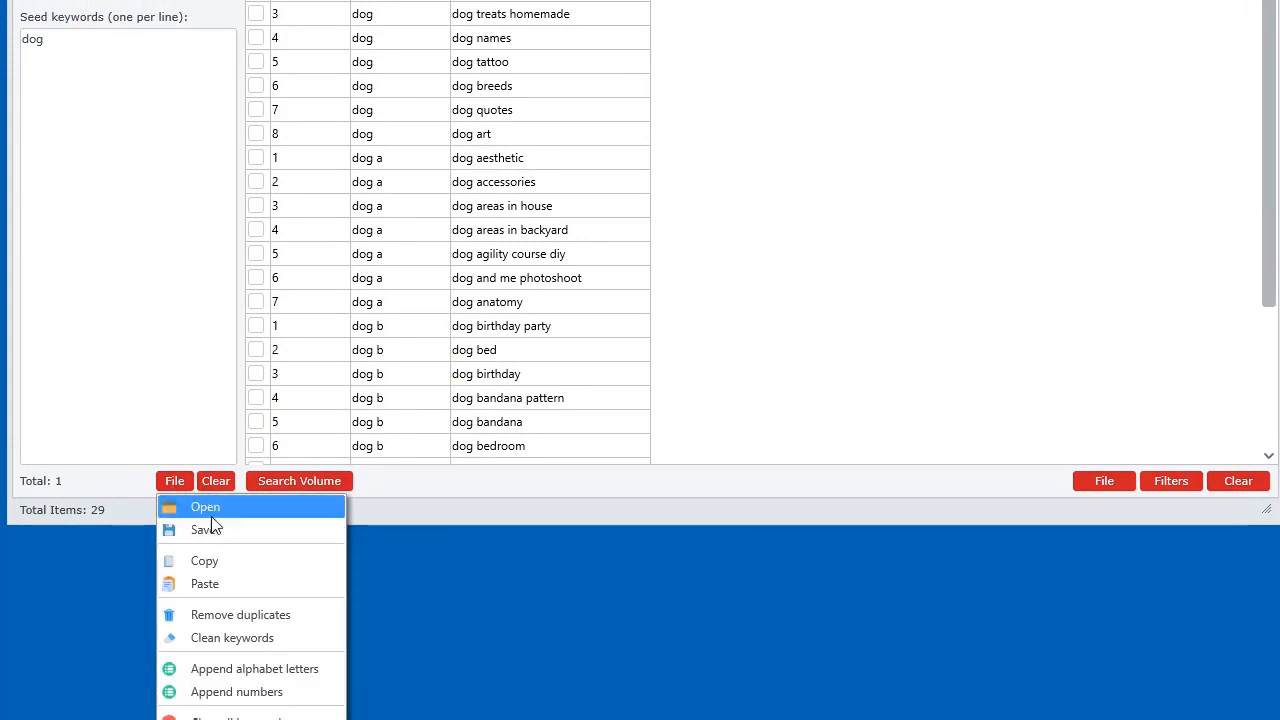
left_click(112, 286)
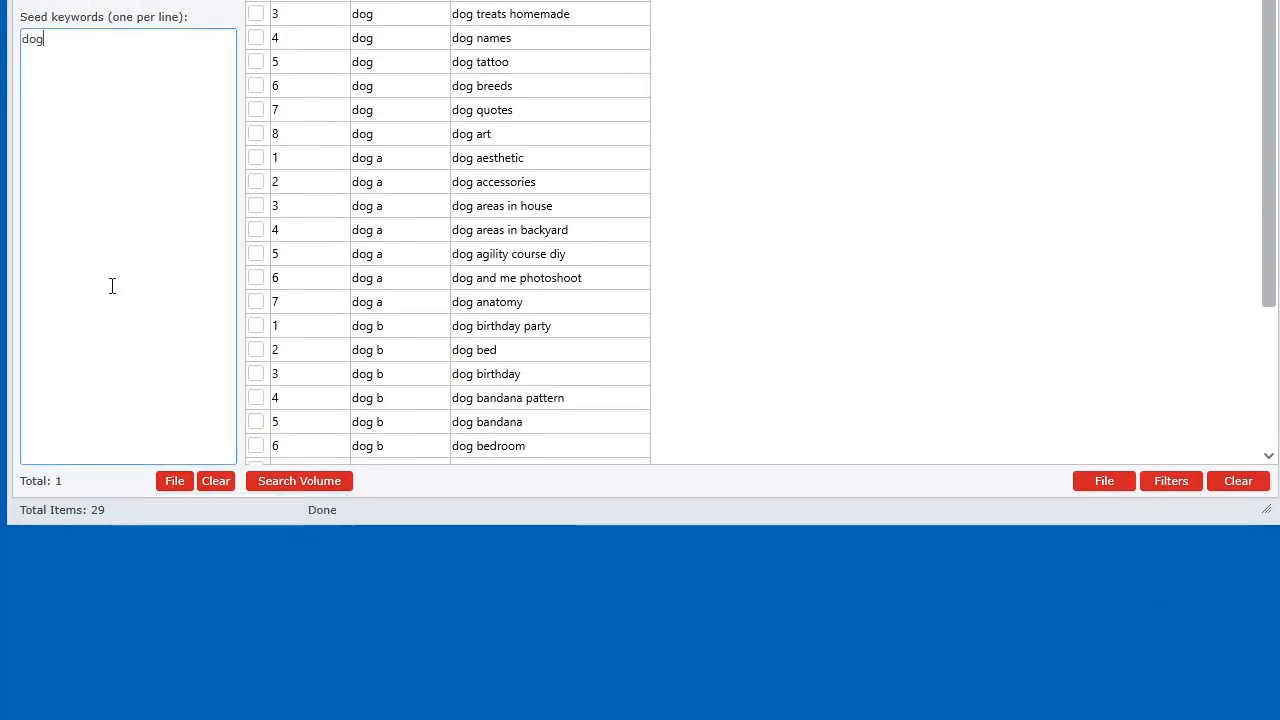
left_click(176, 482)
left_click(194, 527)
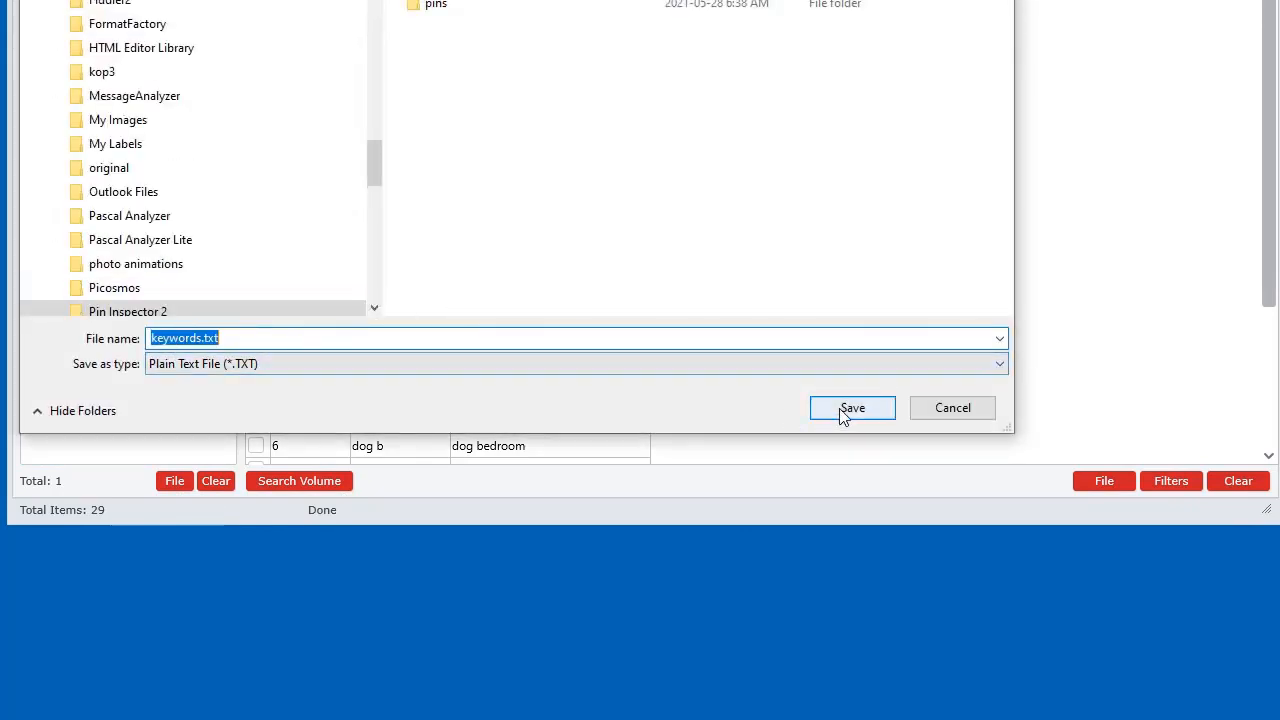
left_click(843, 412)
Clear the seed keyword list and reload it from keywords.txt
left_click(219, 482)
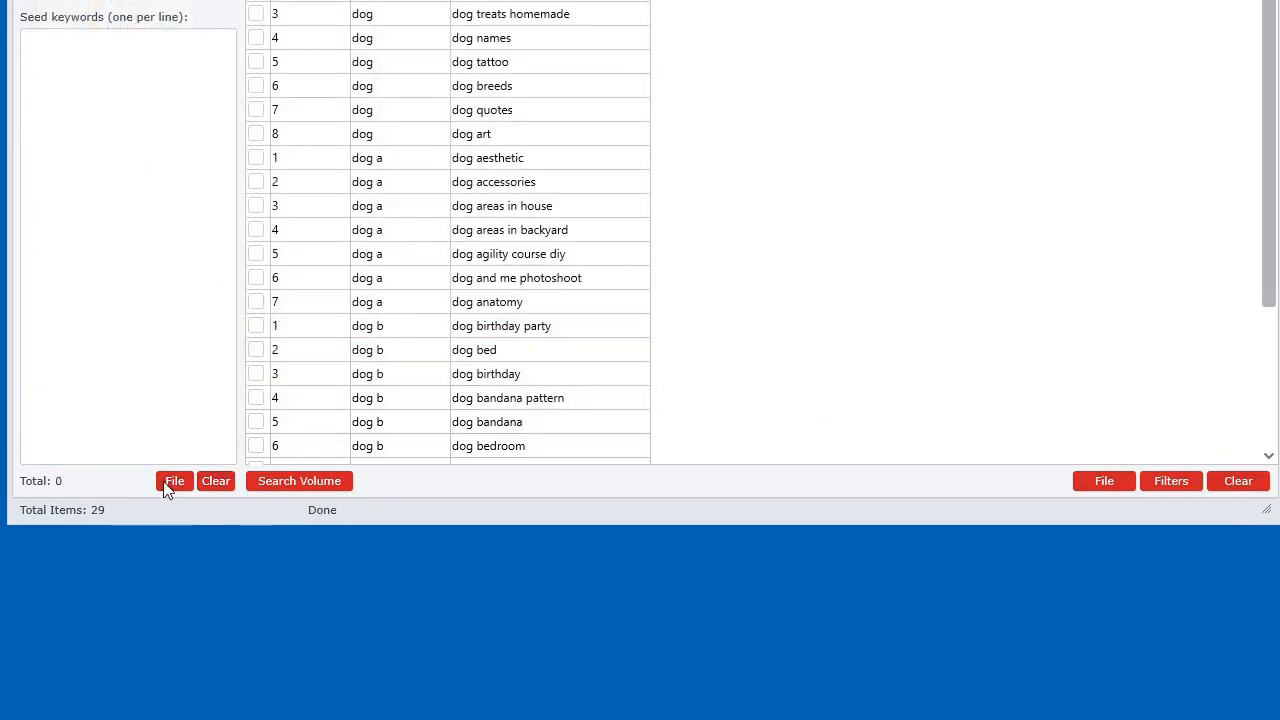
left_click(170, 482)
left_click(202, 508)
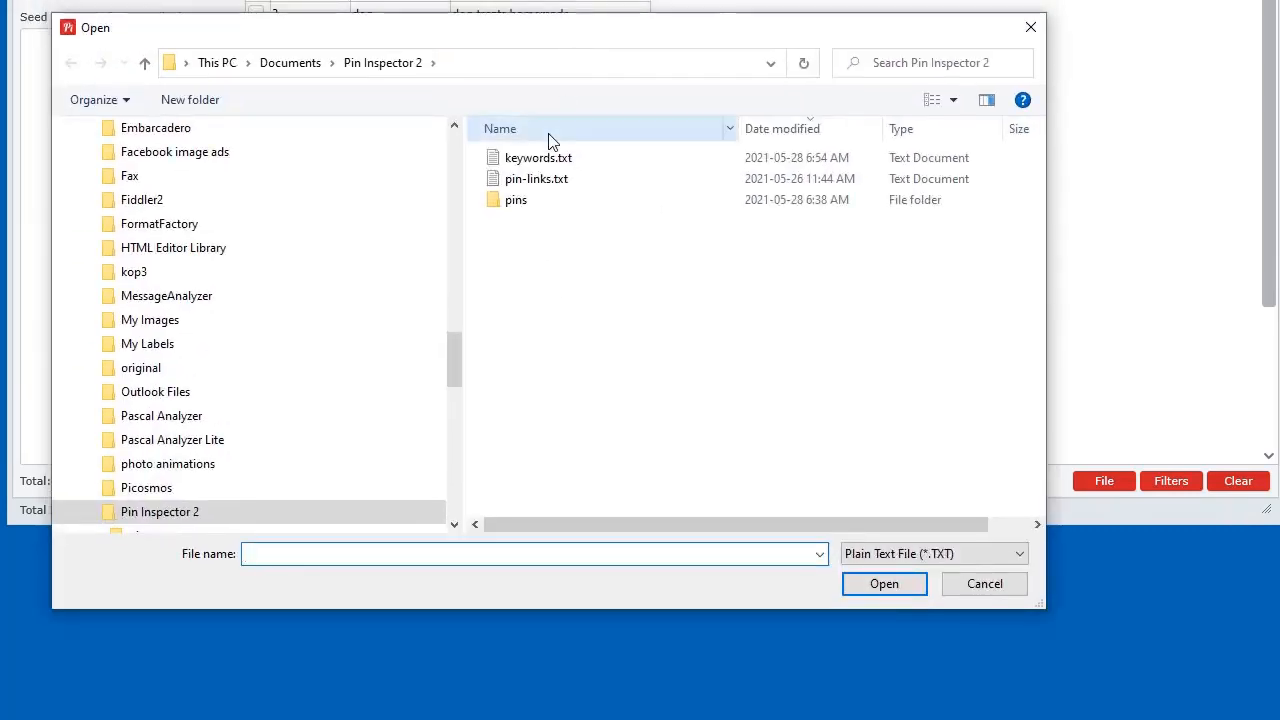
double_click(531, 171)
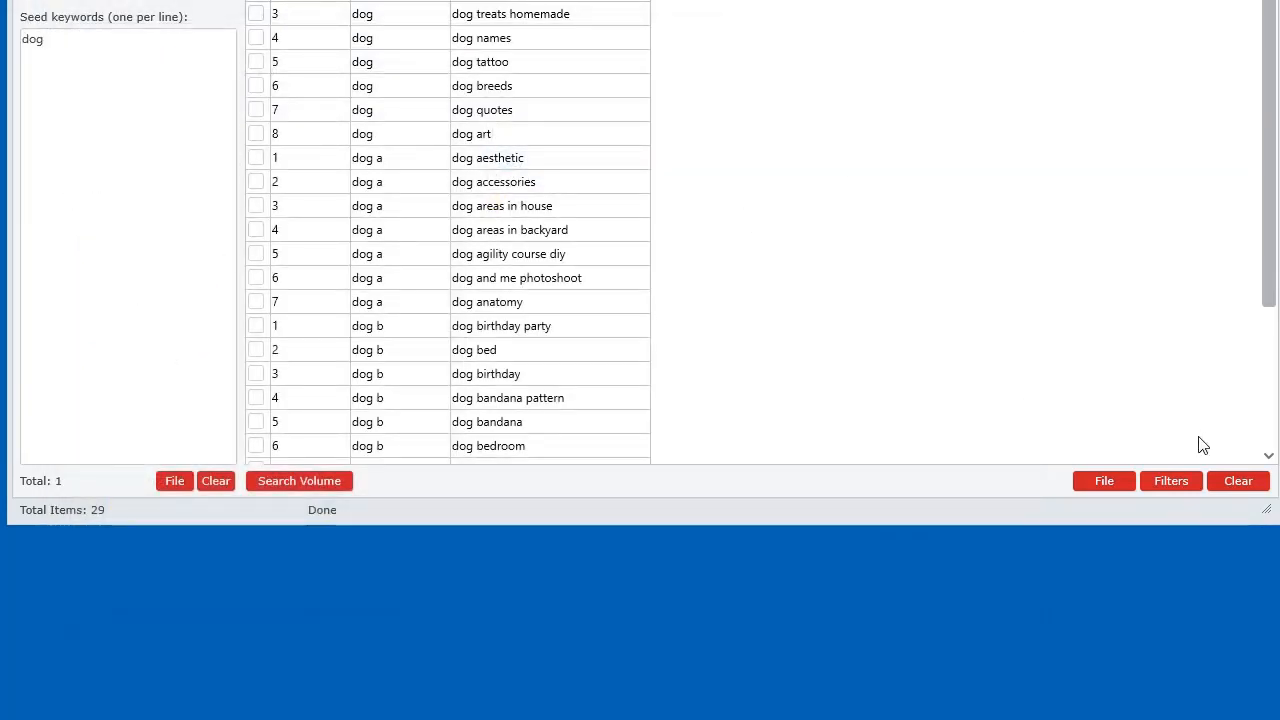
Look at the file options for the keyword and board results, including saving to and loading a project file
left_click(1109, 487)
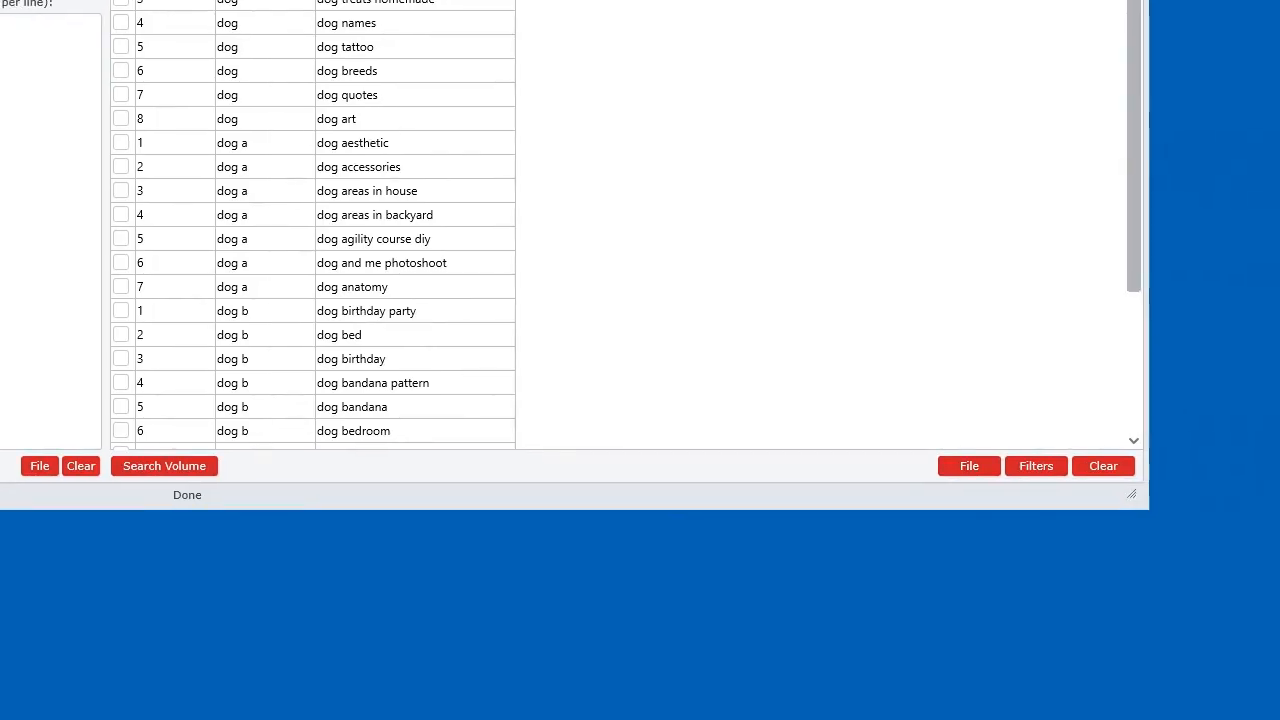
left_click(966, 470)
left_click(195, 84)
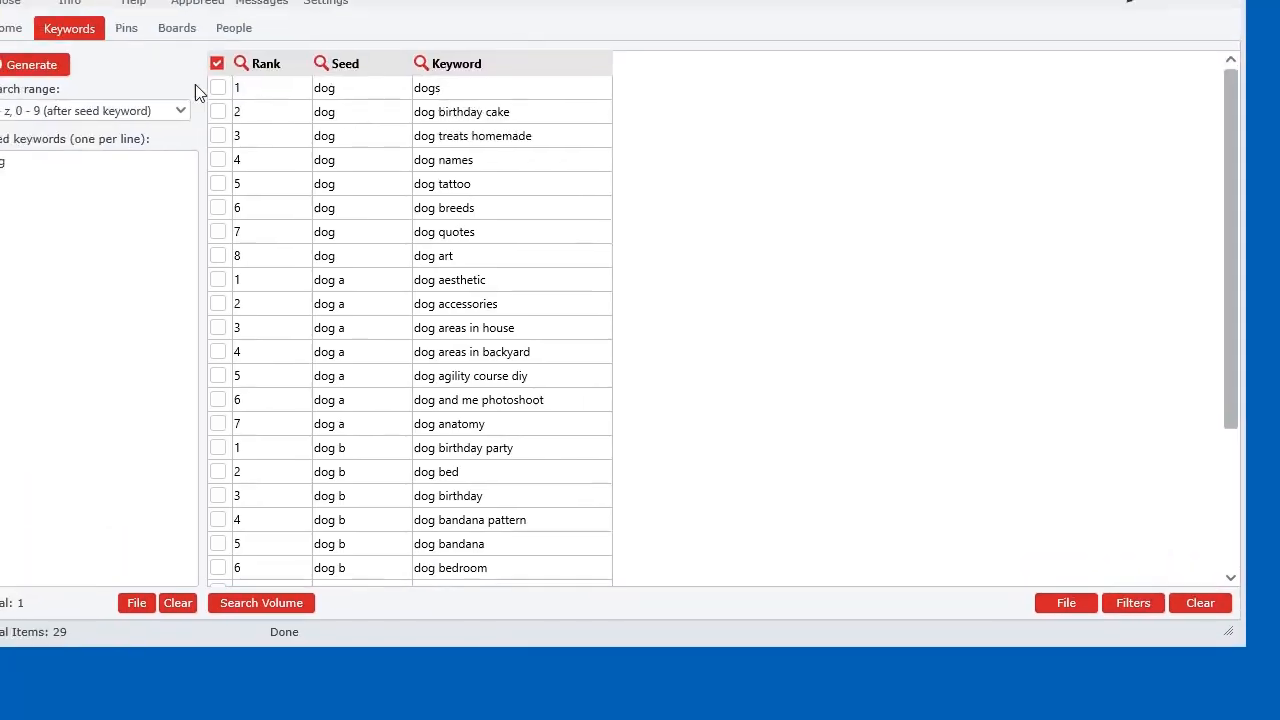
left_click(126, 28)
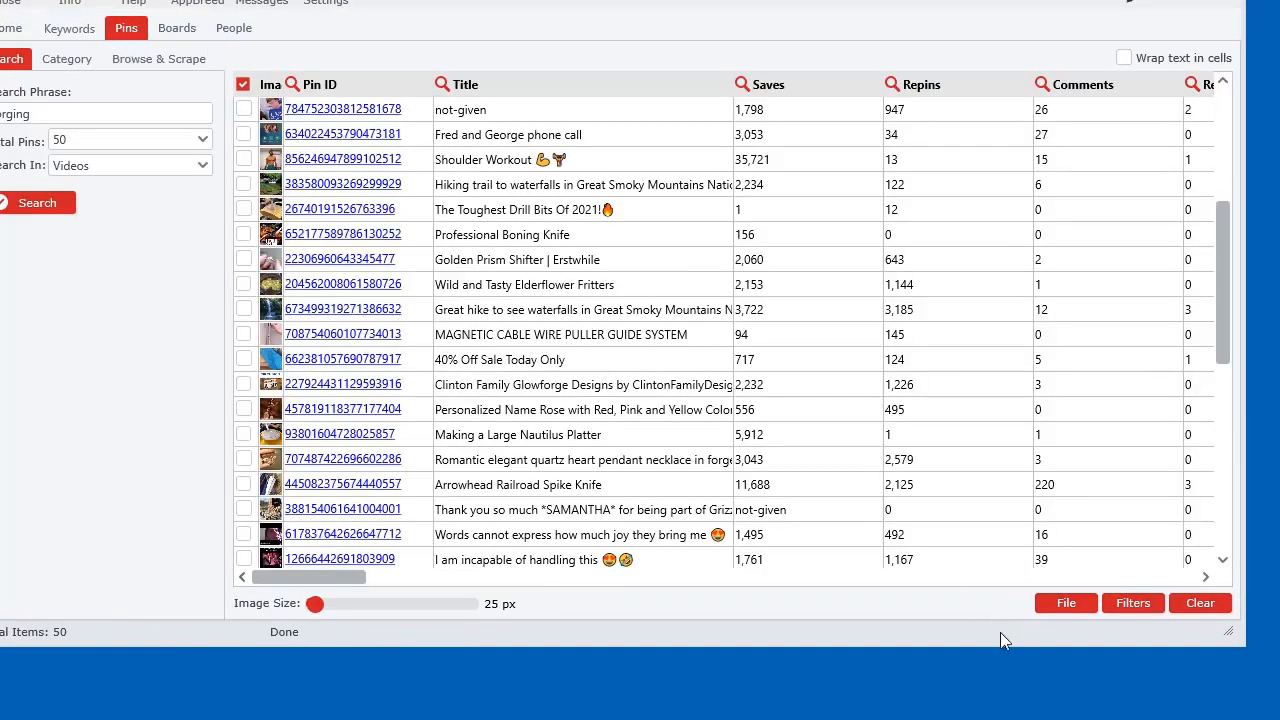
left_click(180, 28)
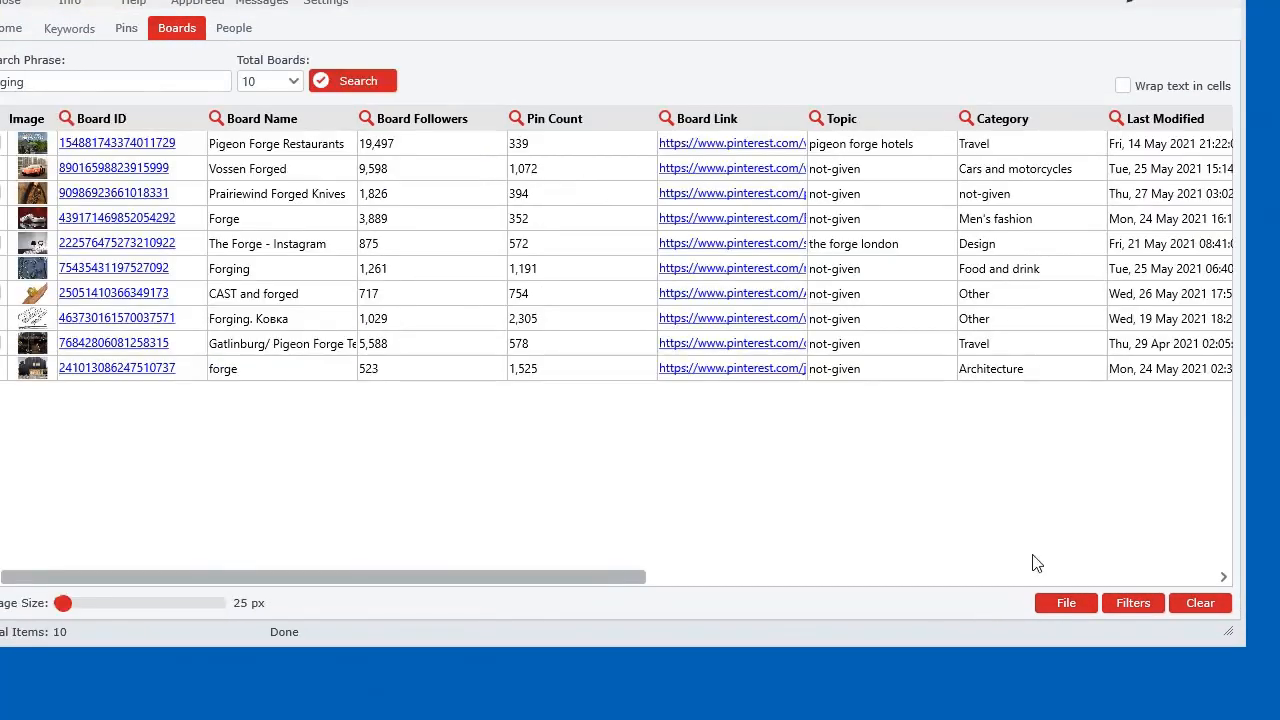
left_click(1062, 603)
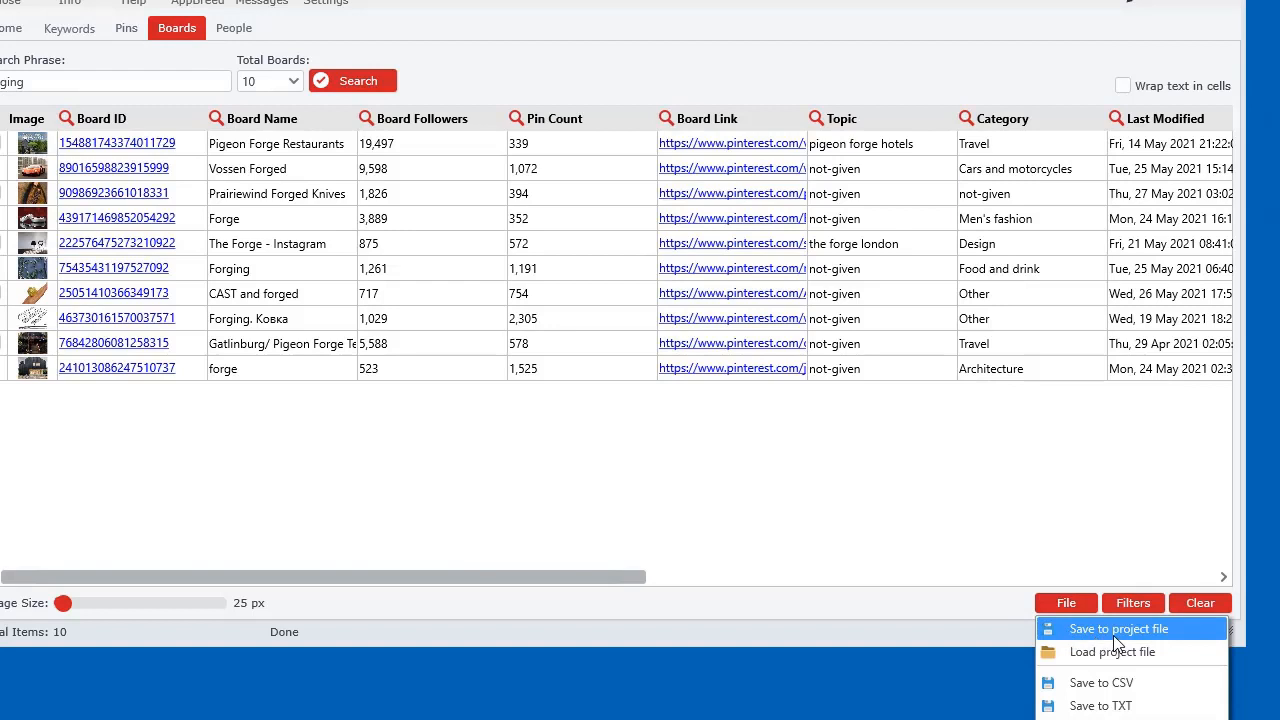
Save the generated keyword results to the project file pi-keywords-data.pikf, replacing the existing file
left_click(77, 36)
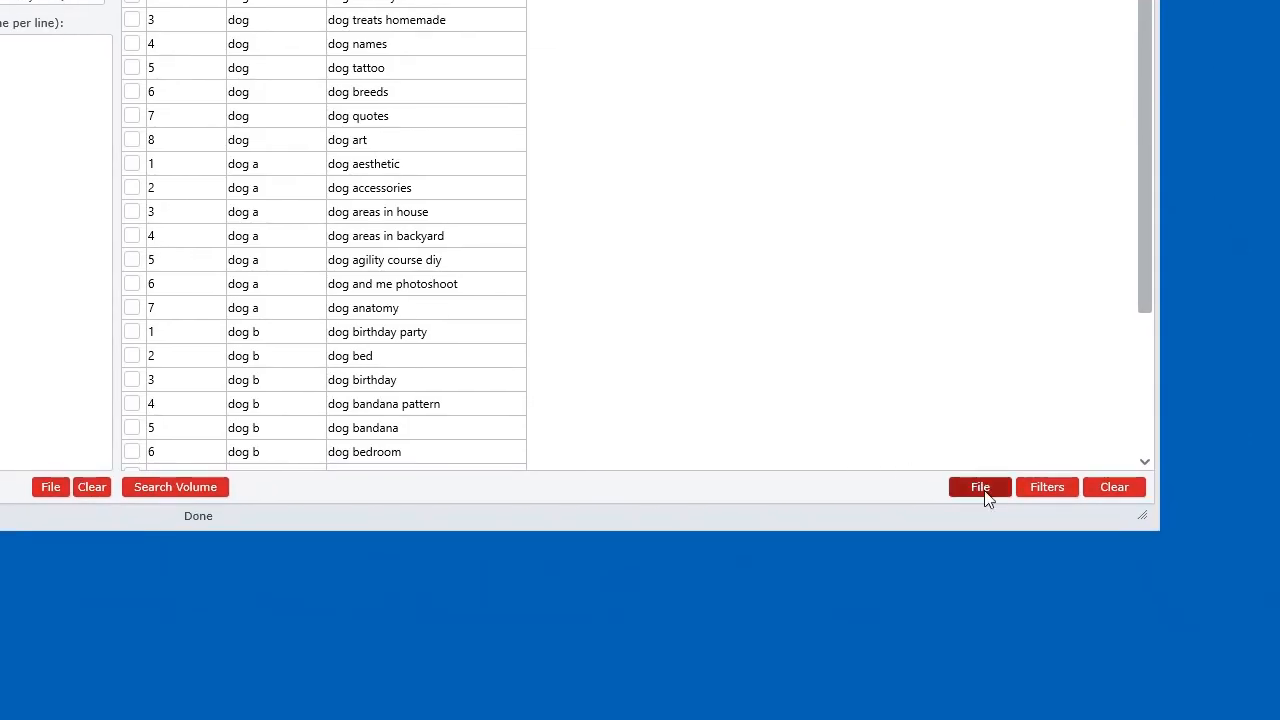
left_click(1068, 604)
left_click(1000, 512)
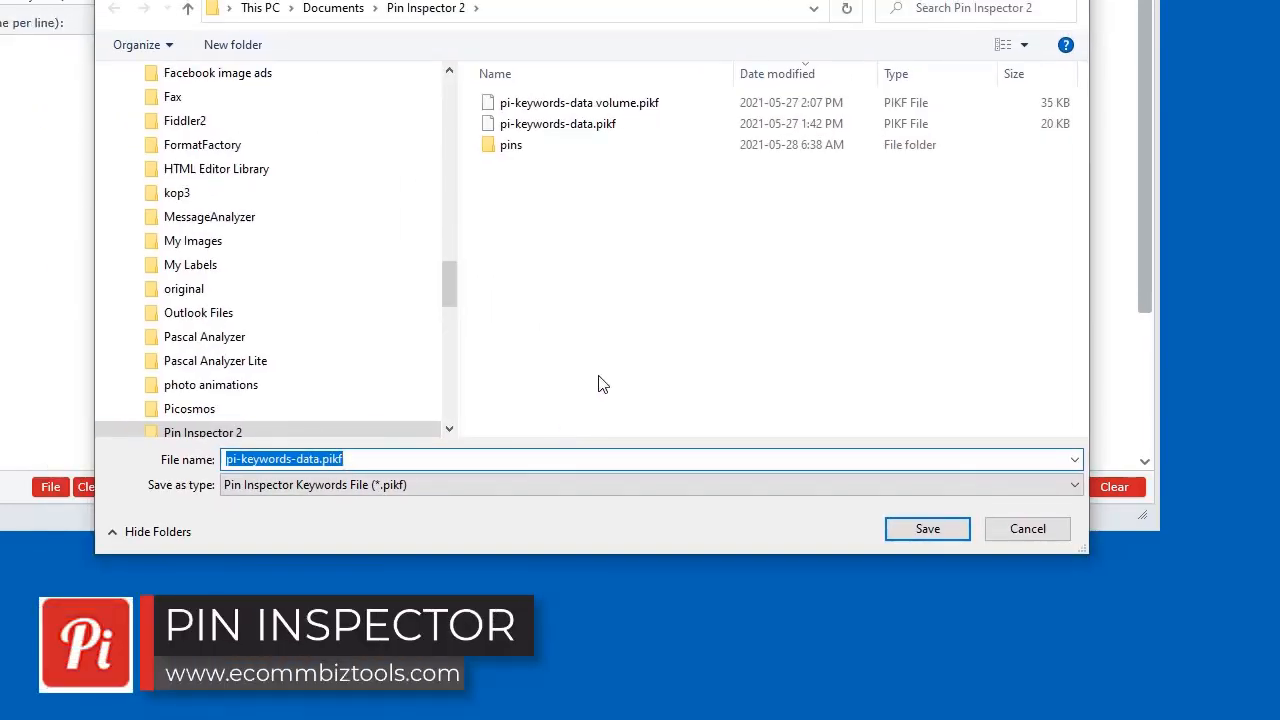
left_click(950, 525)
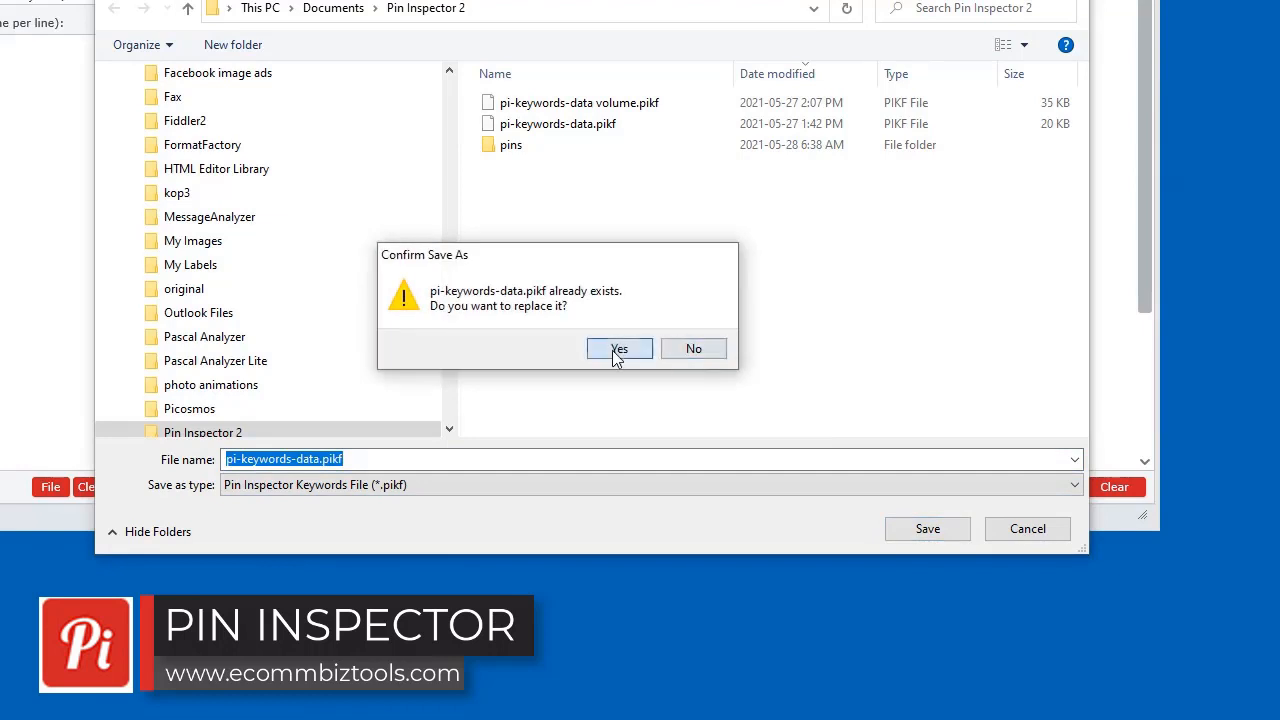
left_click(612, 352)
Clear all generated keyword results and reload them from the project file pi-keywords-data.pikf
left_click(1105, 490)
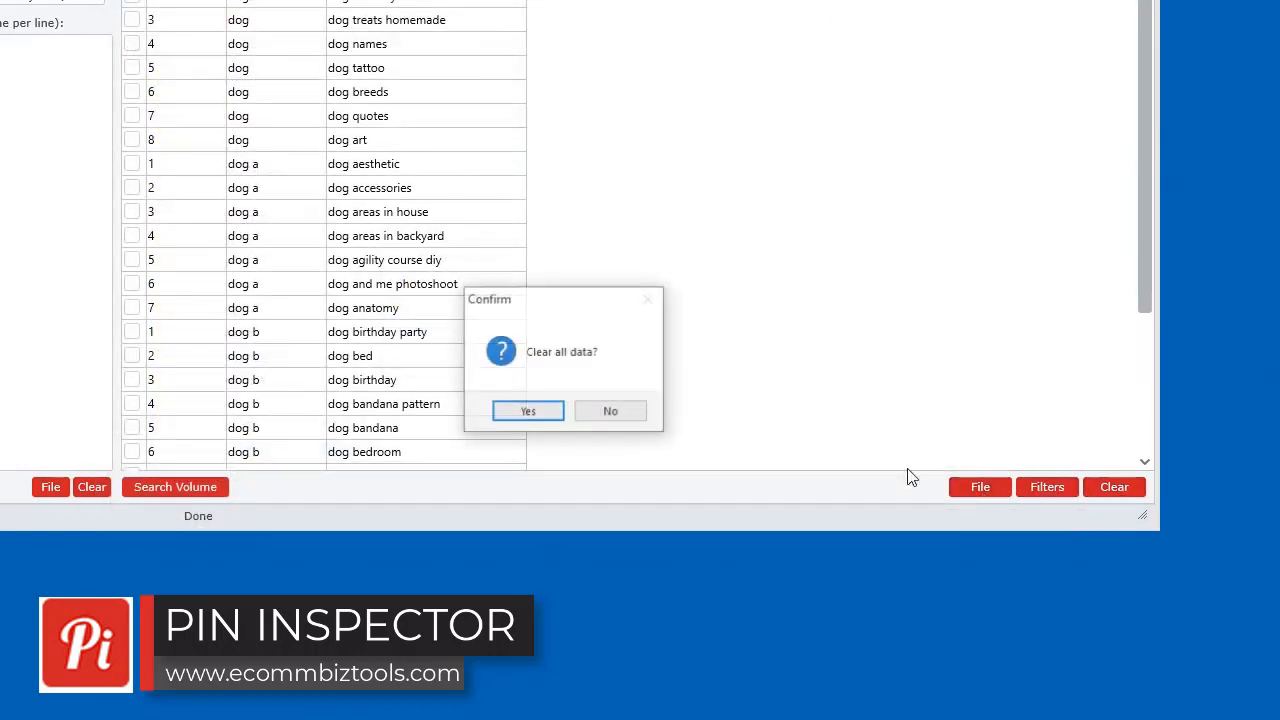
left_click(535, 418)
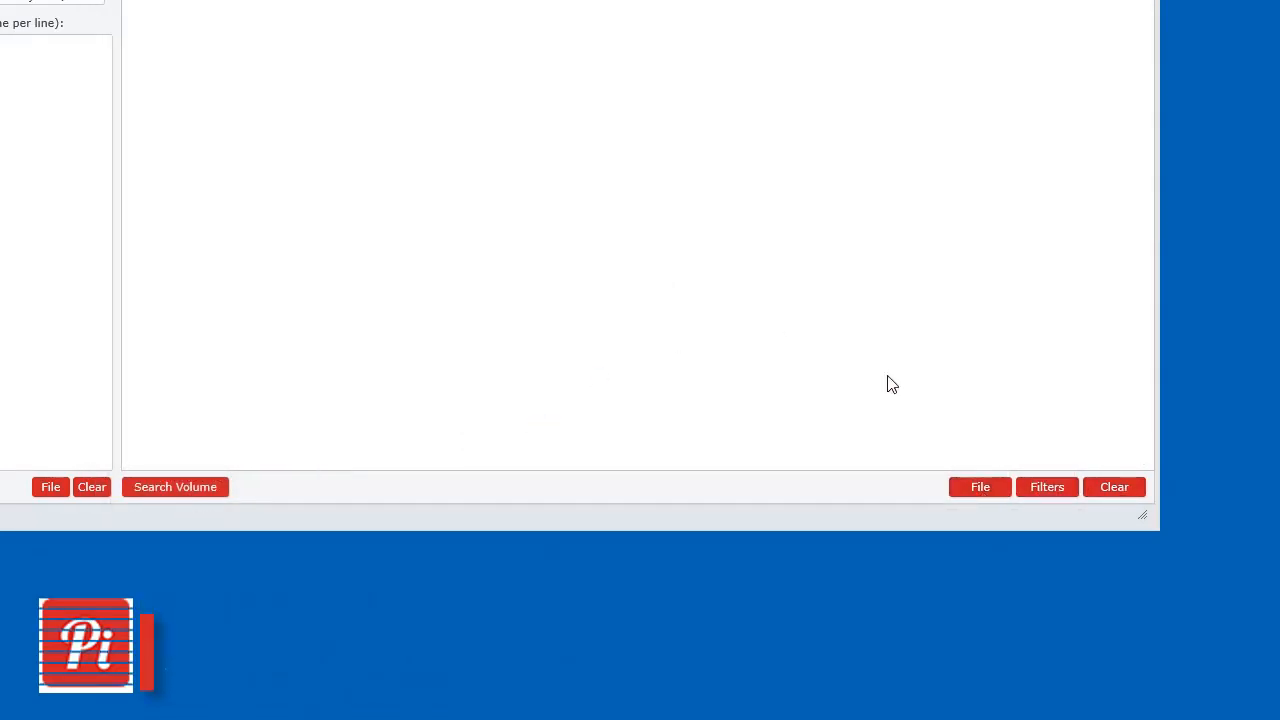
left_click(972, 490)
left_click(983, 535)
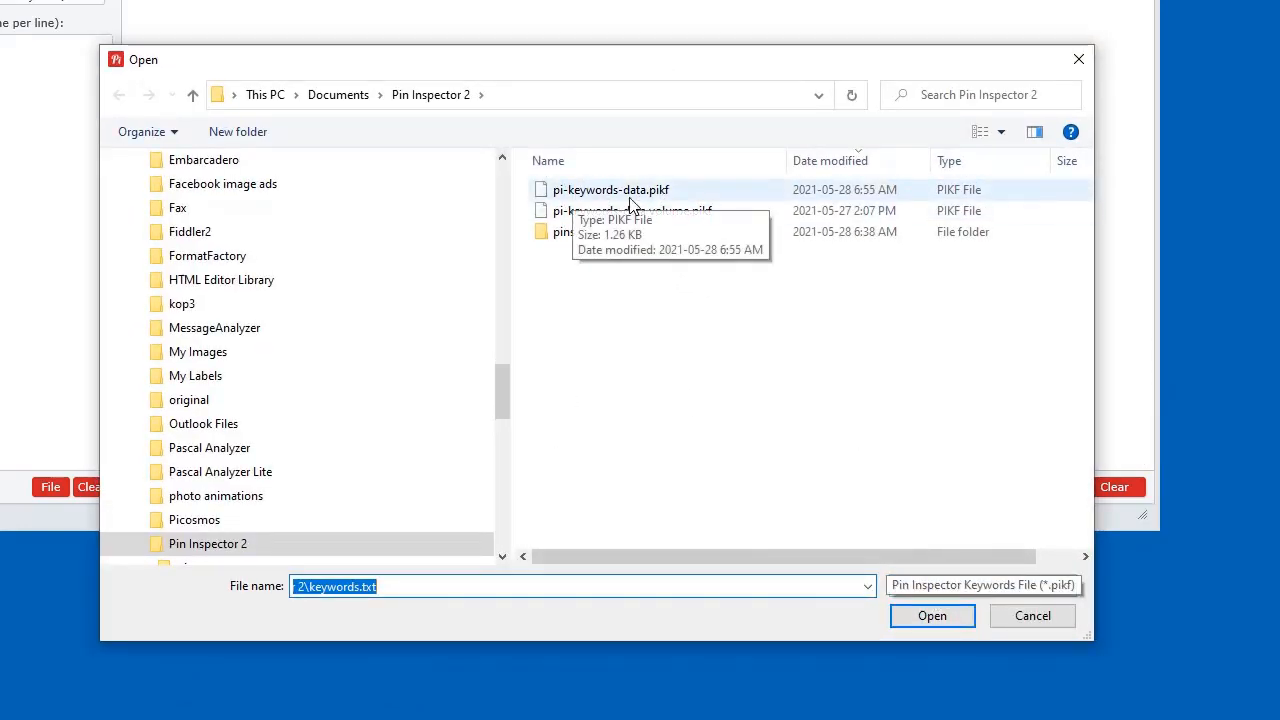
left_click(585, 196)
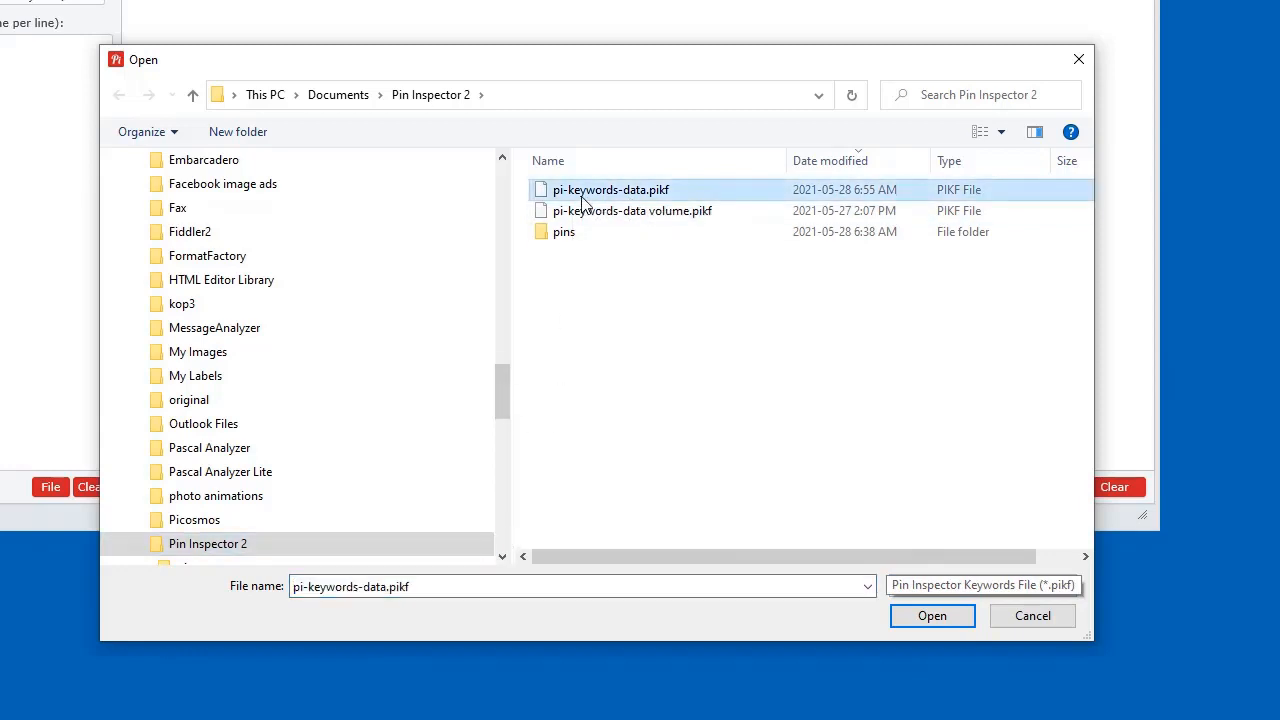
double_click(585, 196)
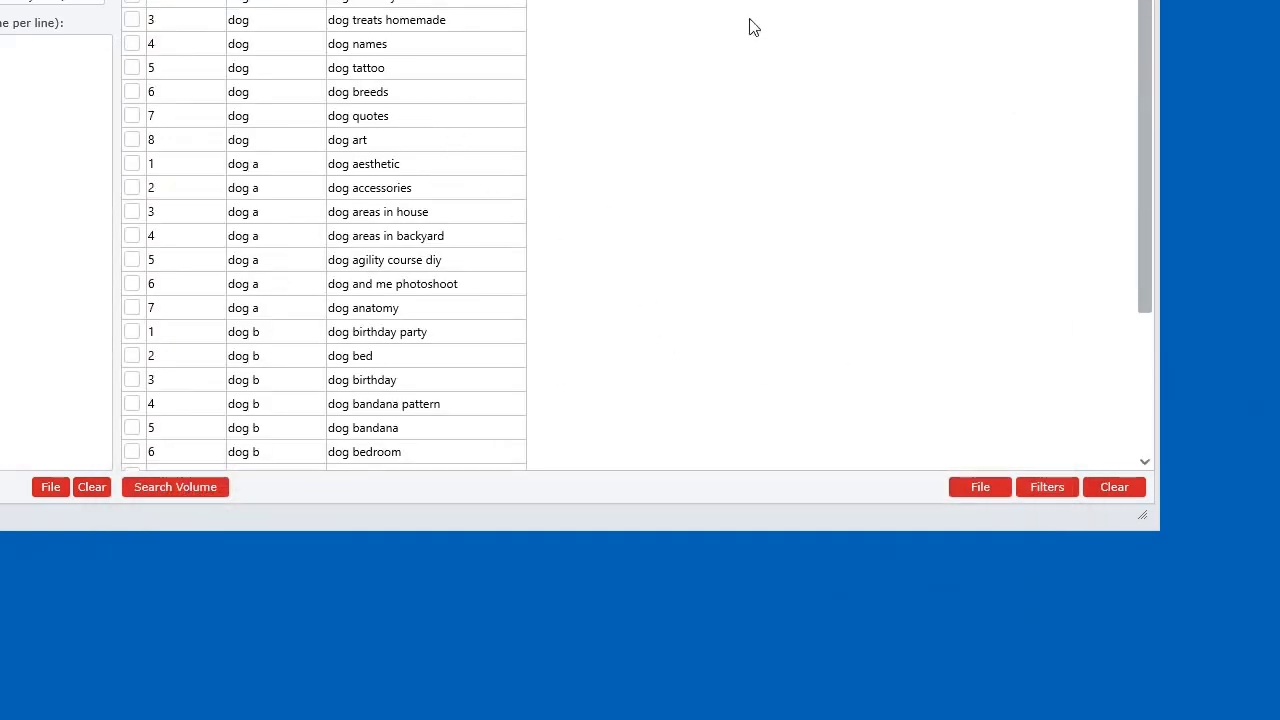
Save the keyword results in CSV format as pi-keywords-data.csv in the Pin Inspector 2 folder
left_click(970, 490)
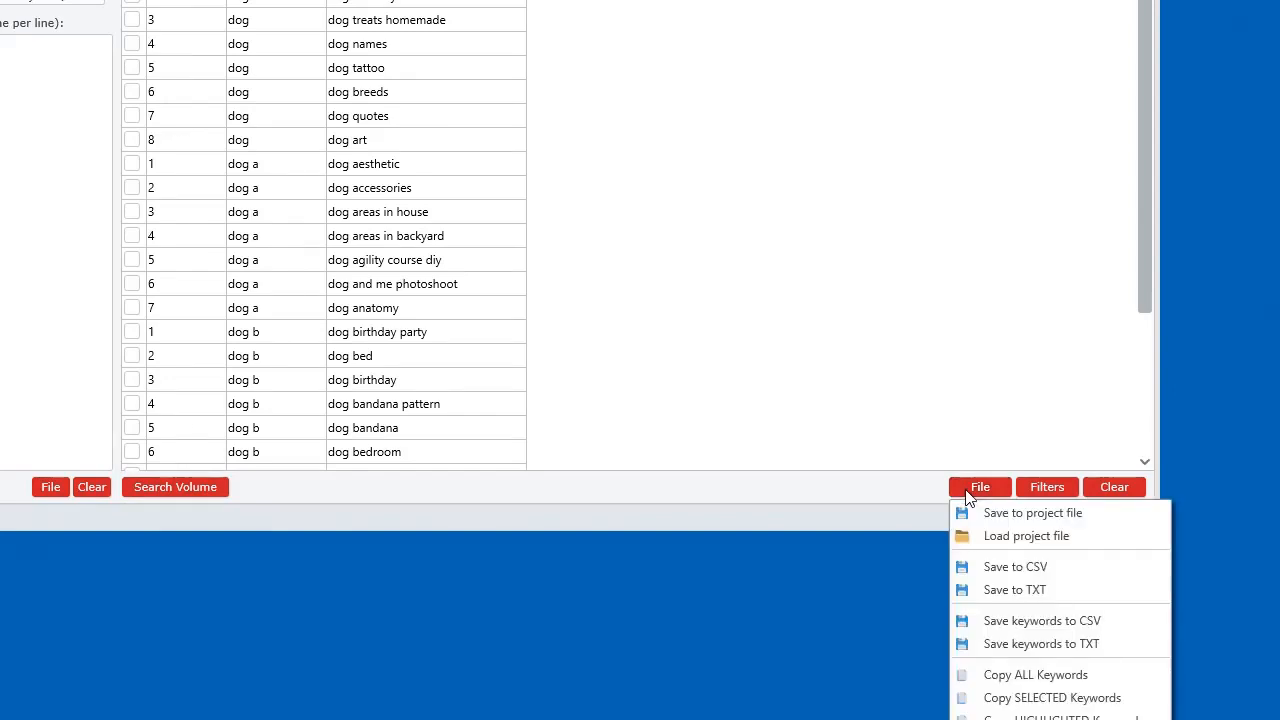
left_click(1014, 569)
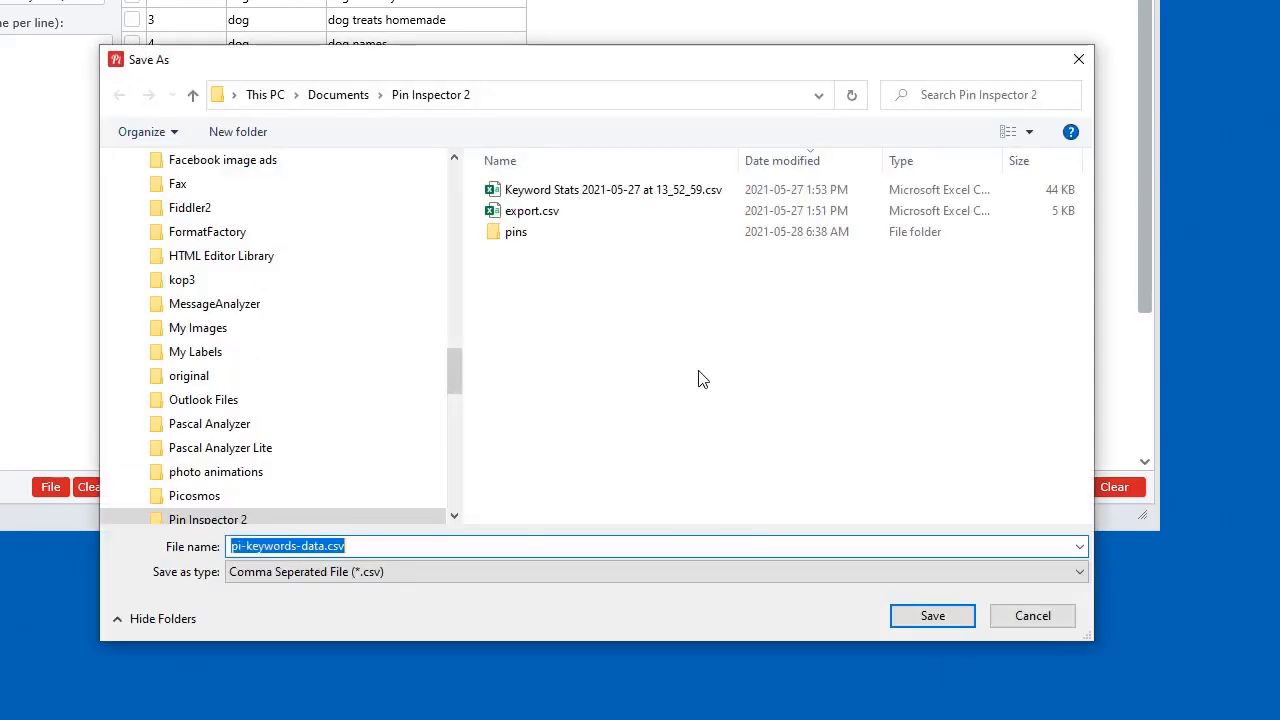
left_click(950, 620)
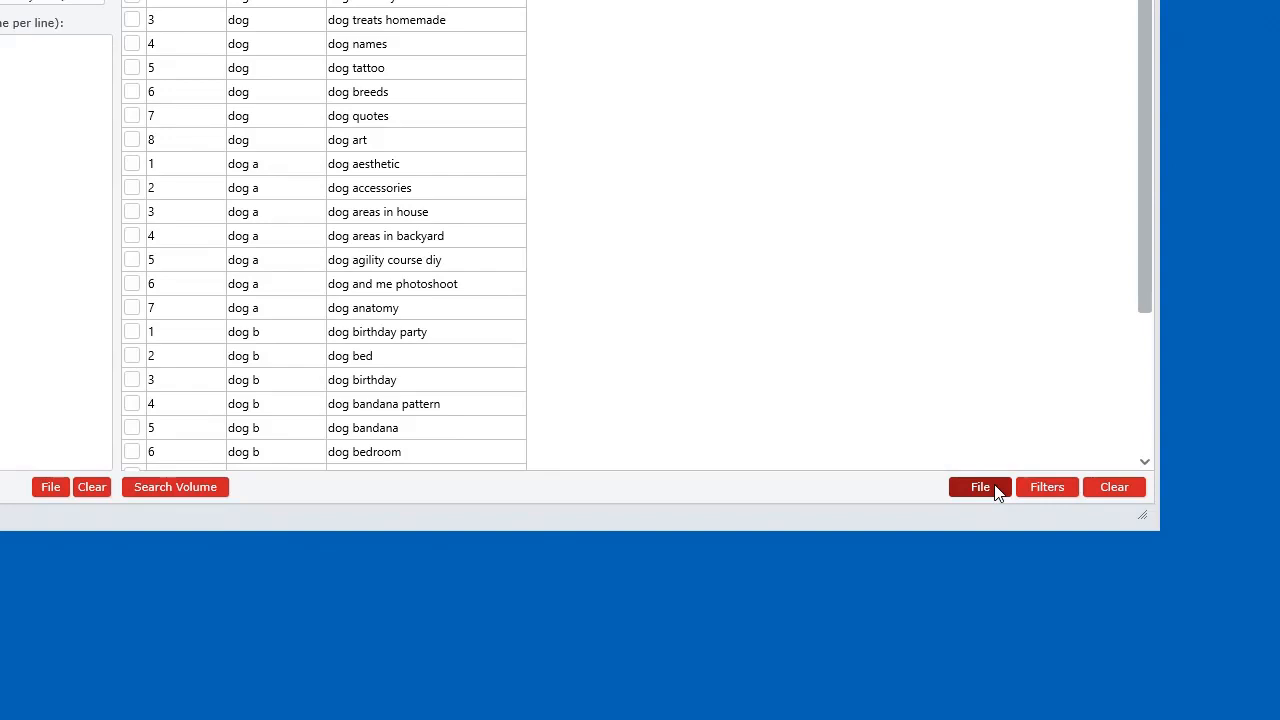
Open the last working folder from the keyword results and open the exported pi-keywords-data.csv
left_click(980, 487)
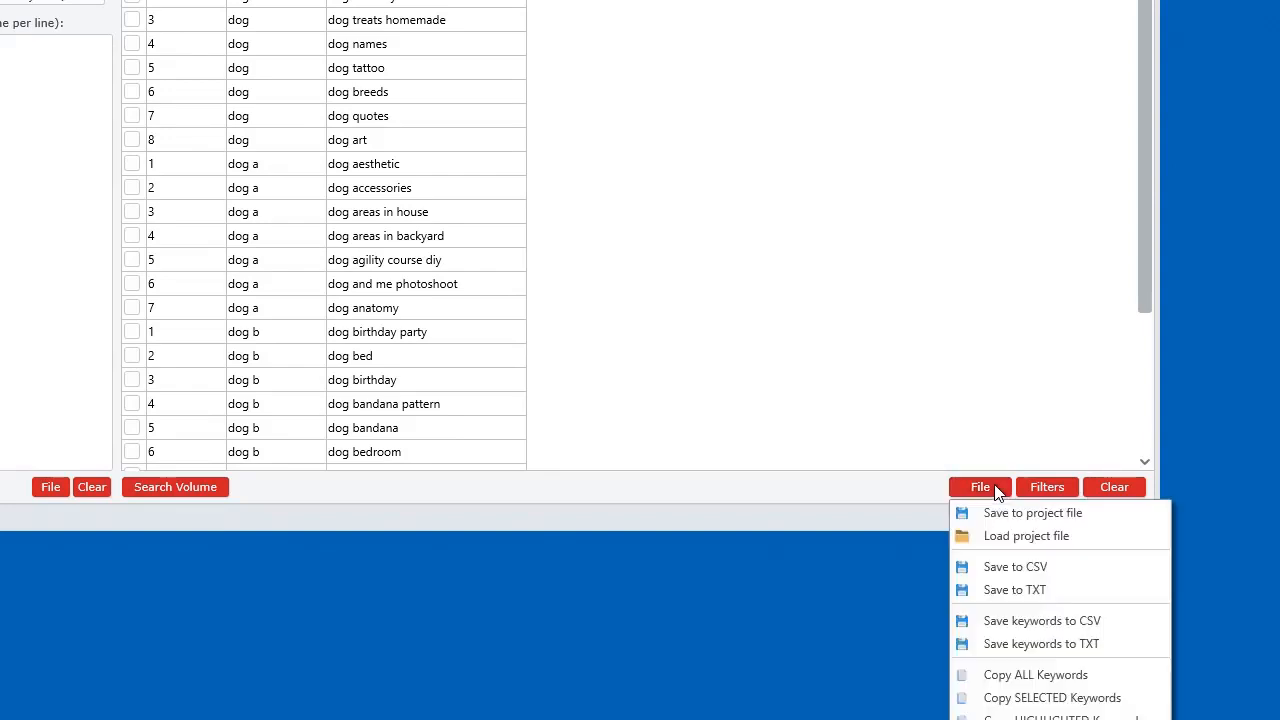
key("Escape")
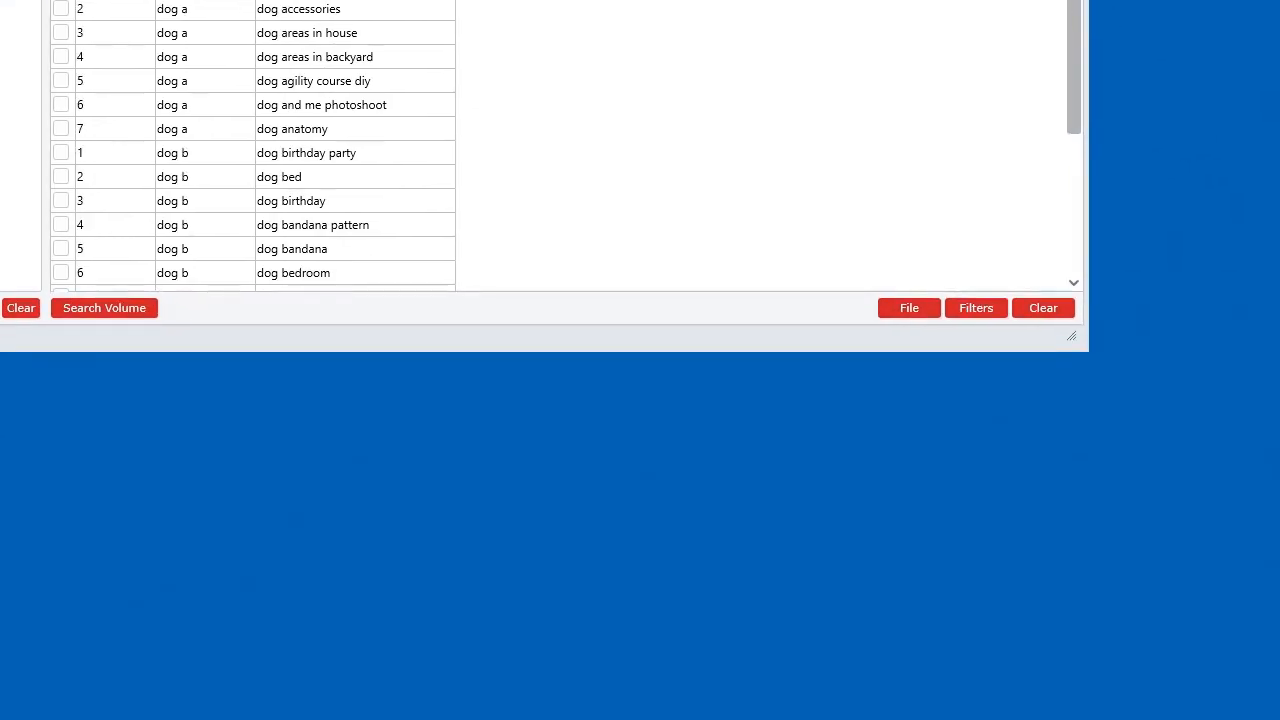
left_click(980, 487)
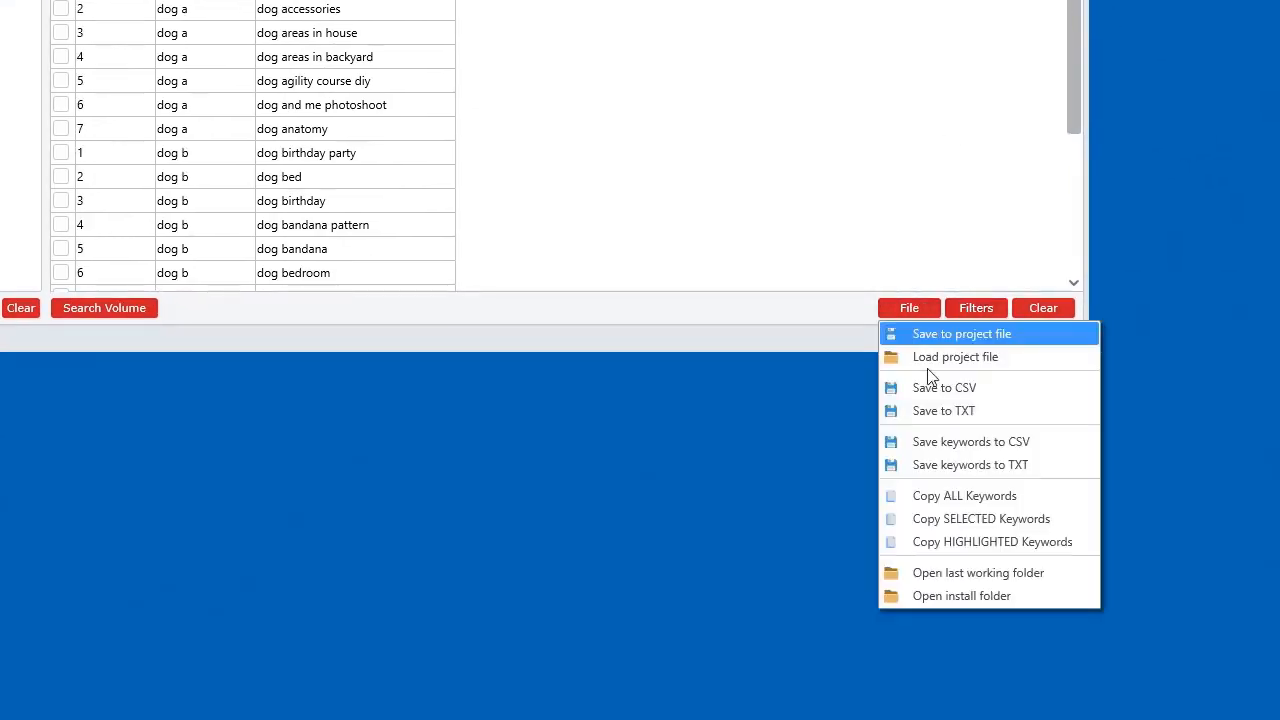
left_click(965, 574)
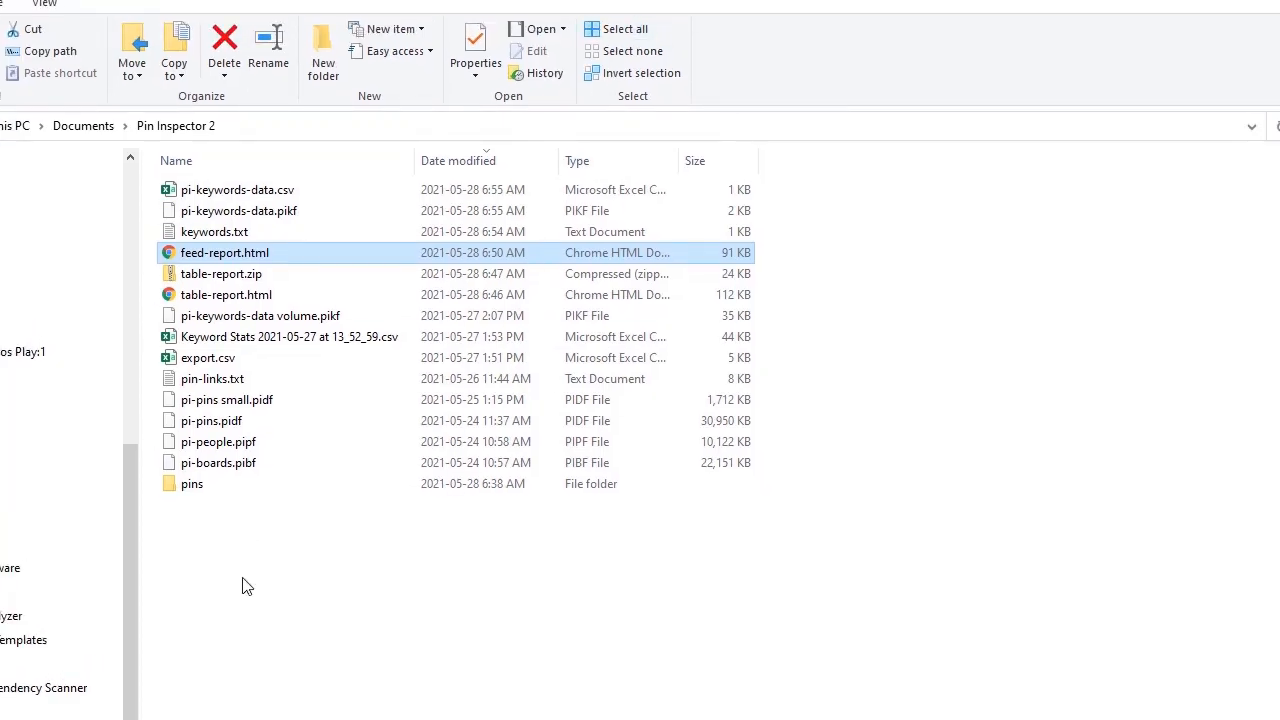
left_click(257, 191)
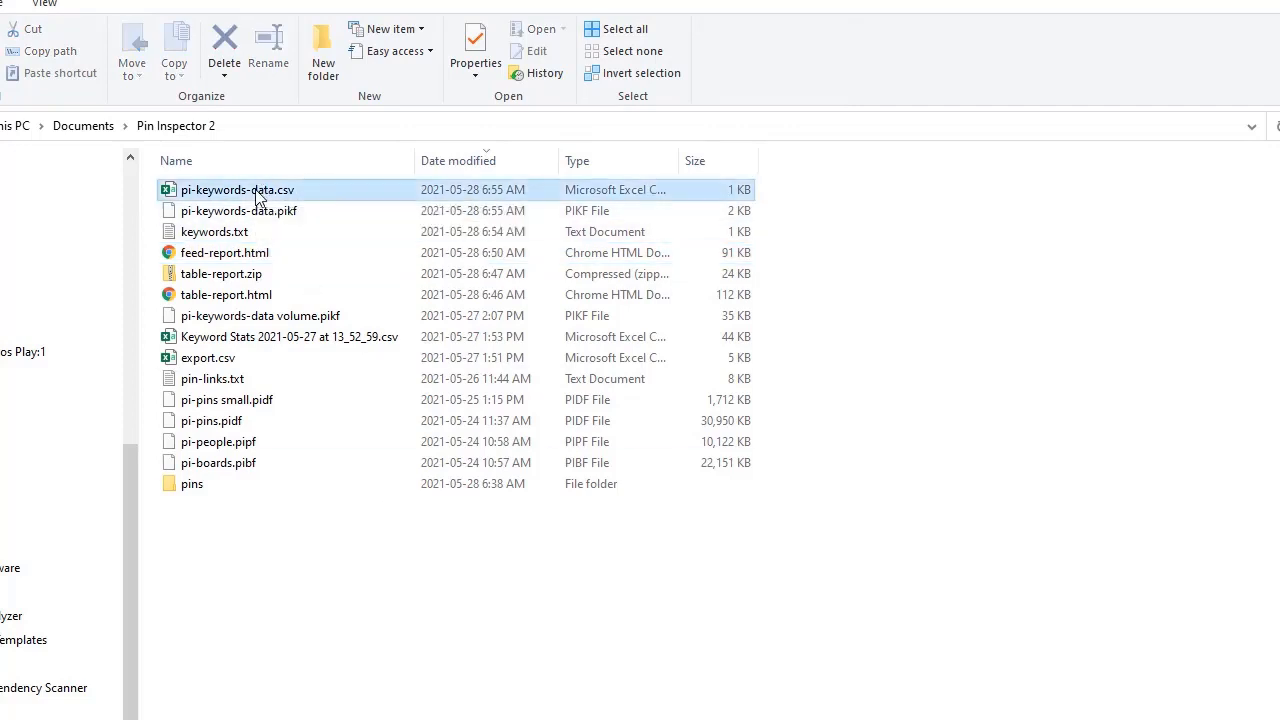
double_click(261, 194)
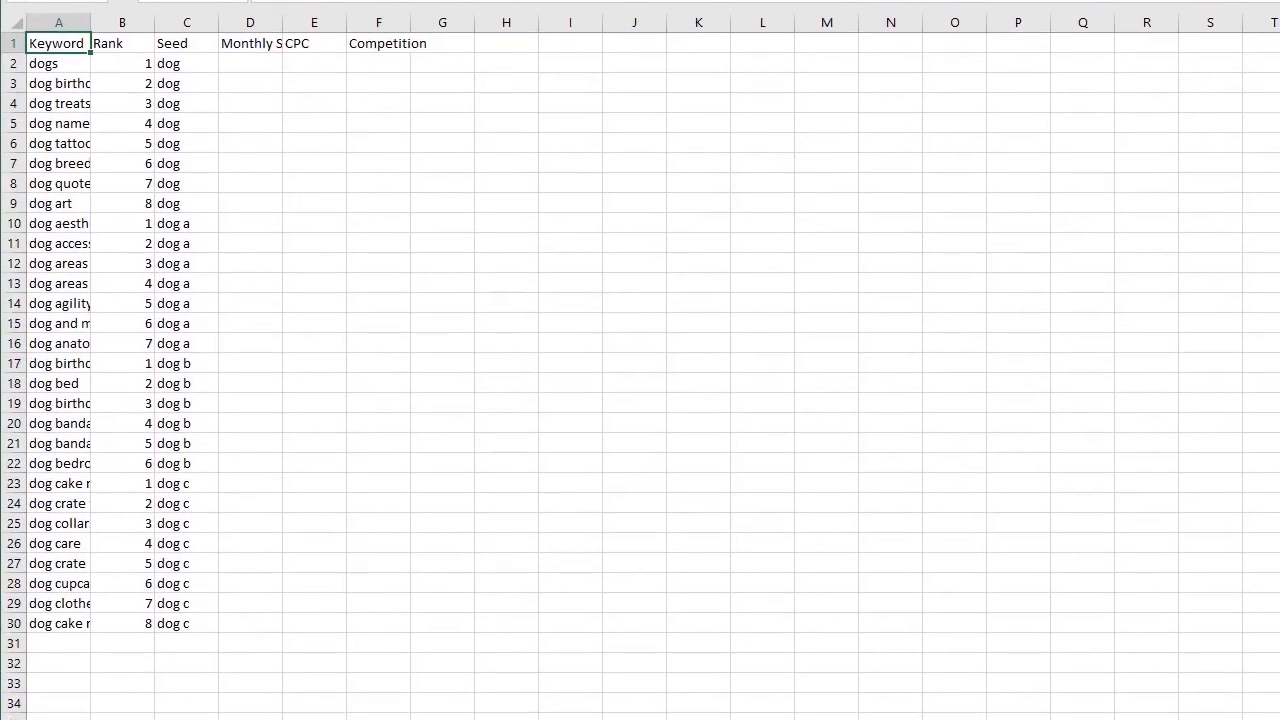
Widen the Keyword column to read the exported keywords, close the spreadsheet without saving and return to Pin Inspector
left_click_drag(90, 22, 159, 22)
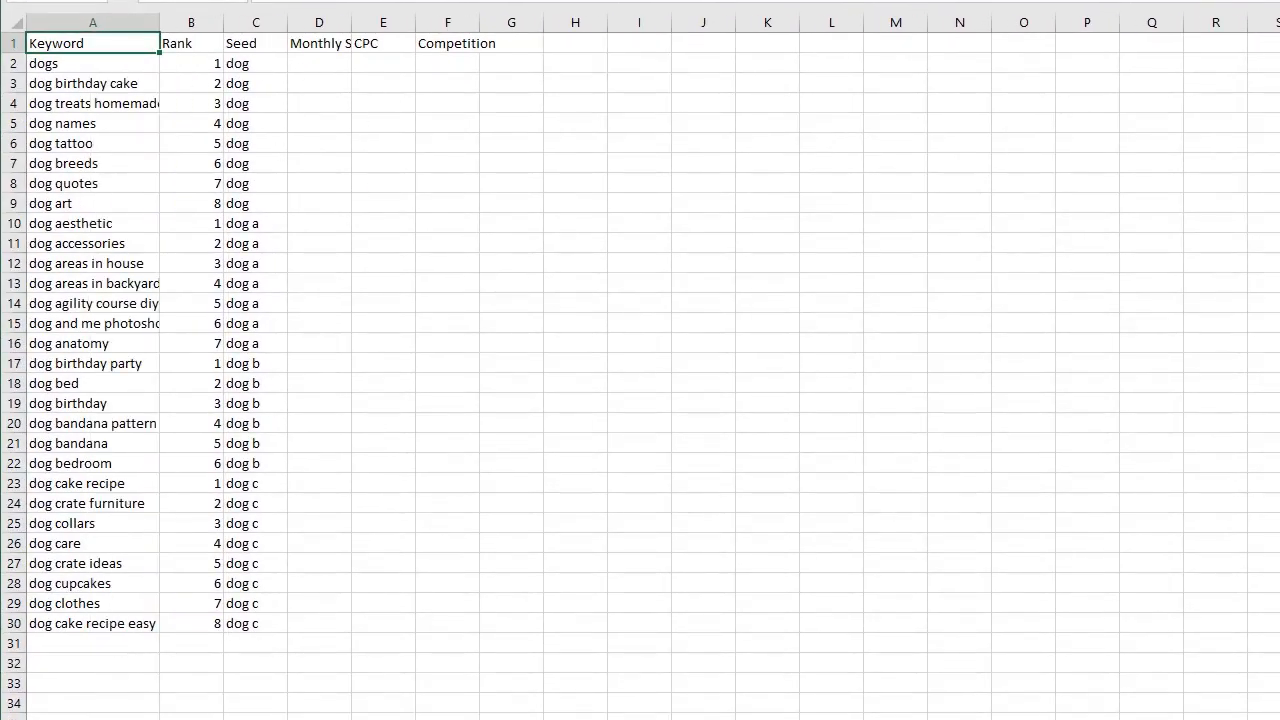
key("alt+F4")
left_click(560, 368)
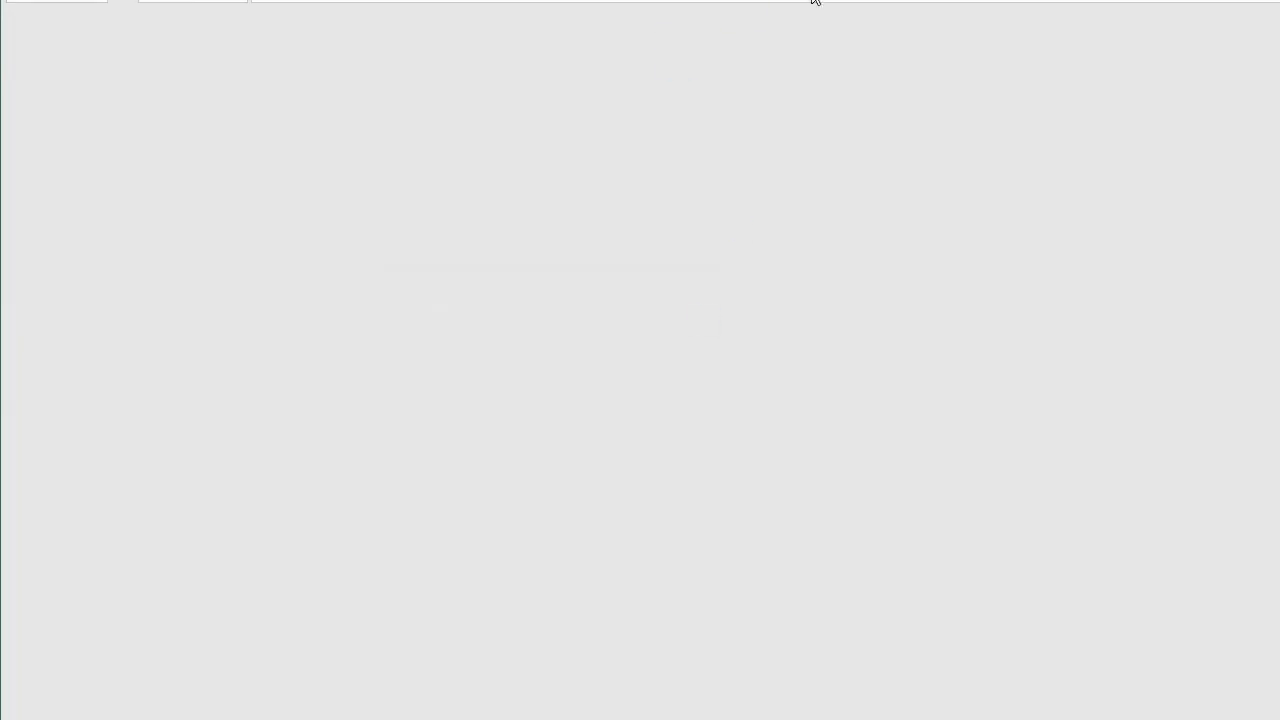
key("alt+Tab")
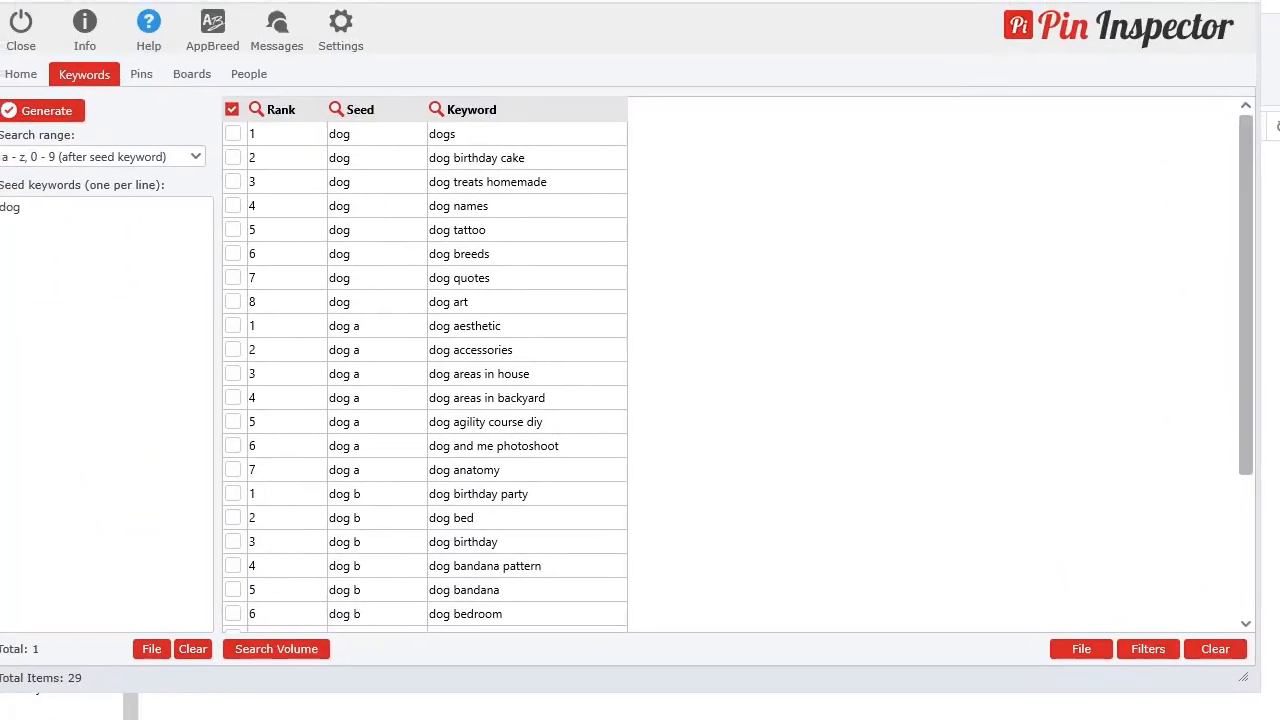
Save the pin results to the project file pi-pins.pidf, replacing the existing file
left_click(152, 92)
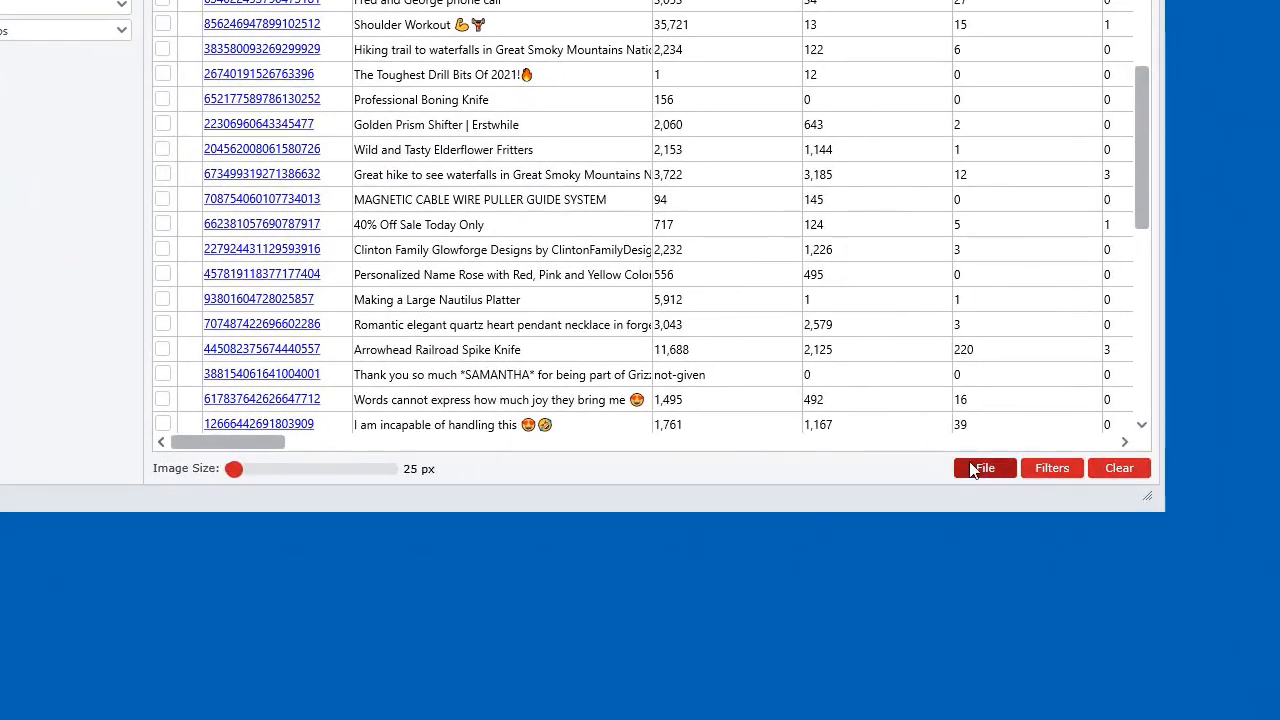
left_click(1080, 669)
left_click(1017, 495)
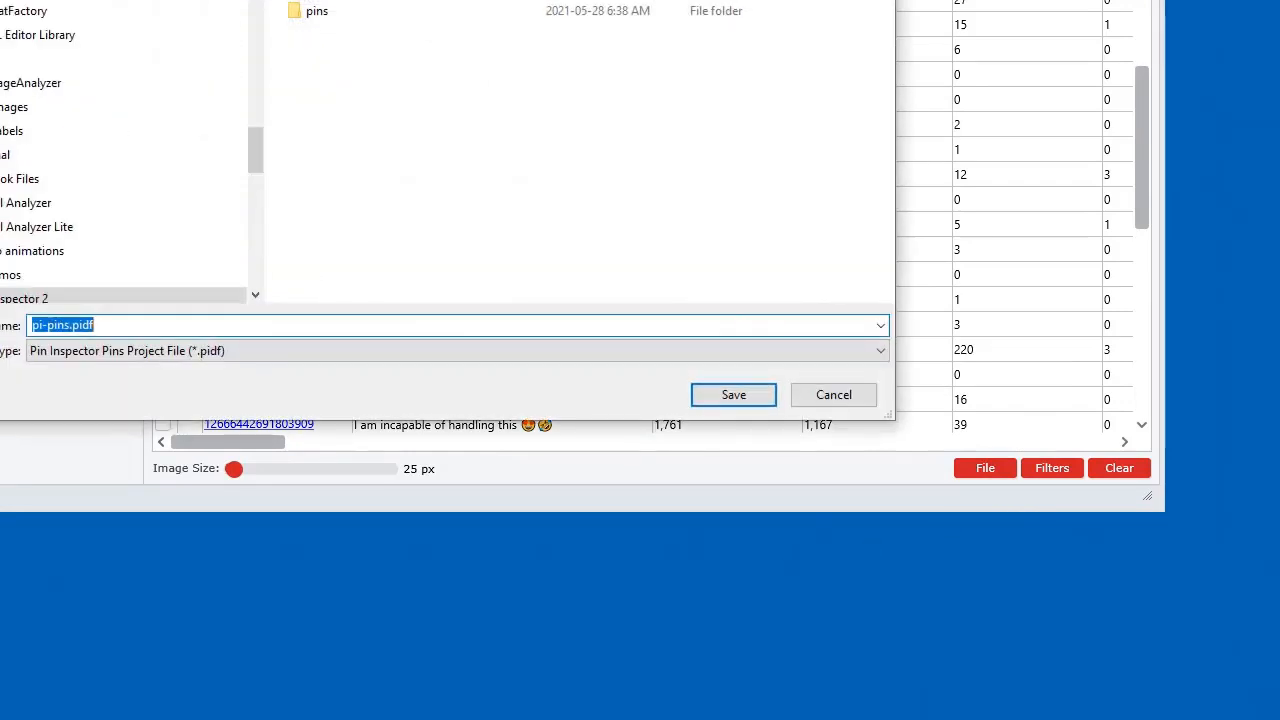
left_click(733, 394)
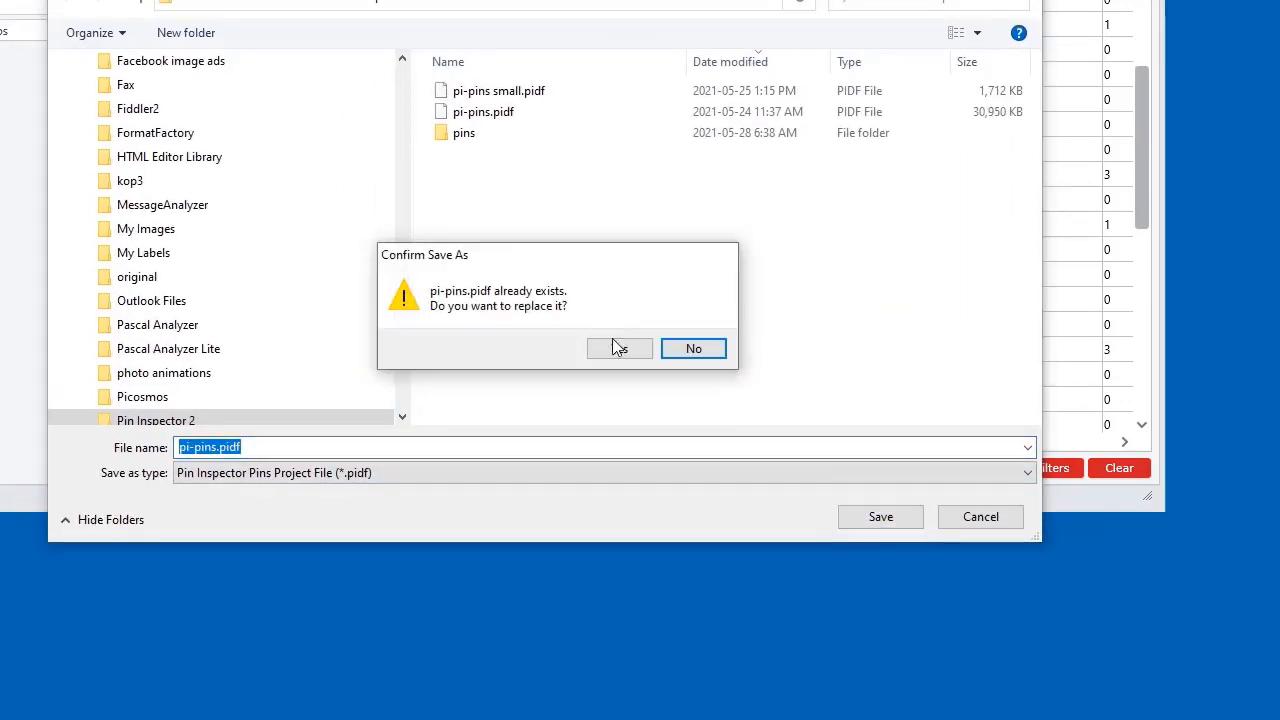
left_click(614, 346)
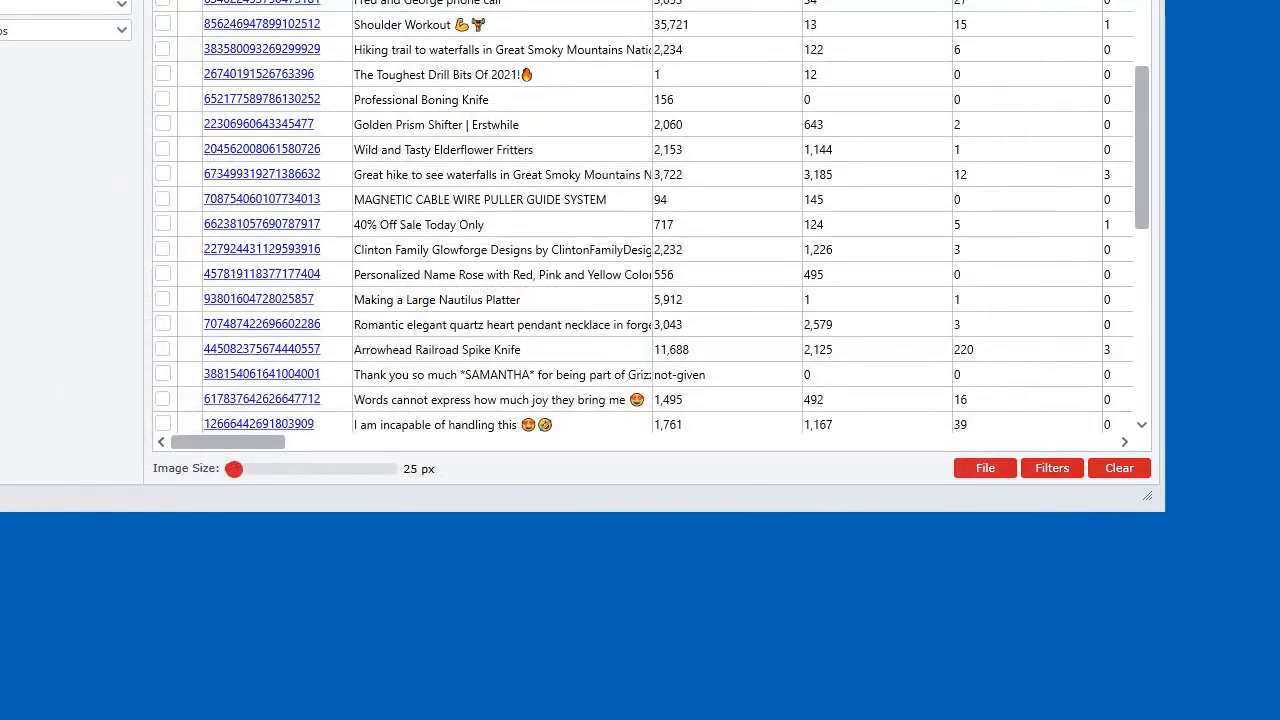
Look at the preview and export options for the pin results, repositioning the window so the submenus fit on screen
left_click(986, 471)
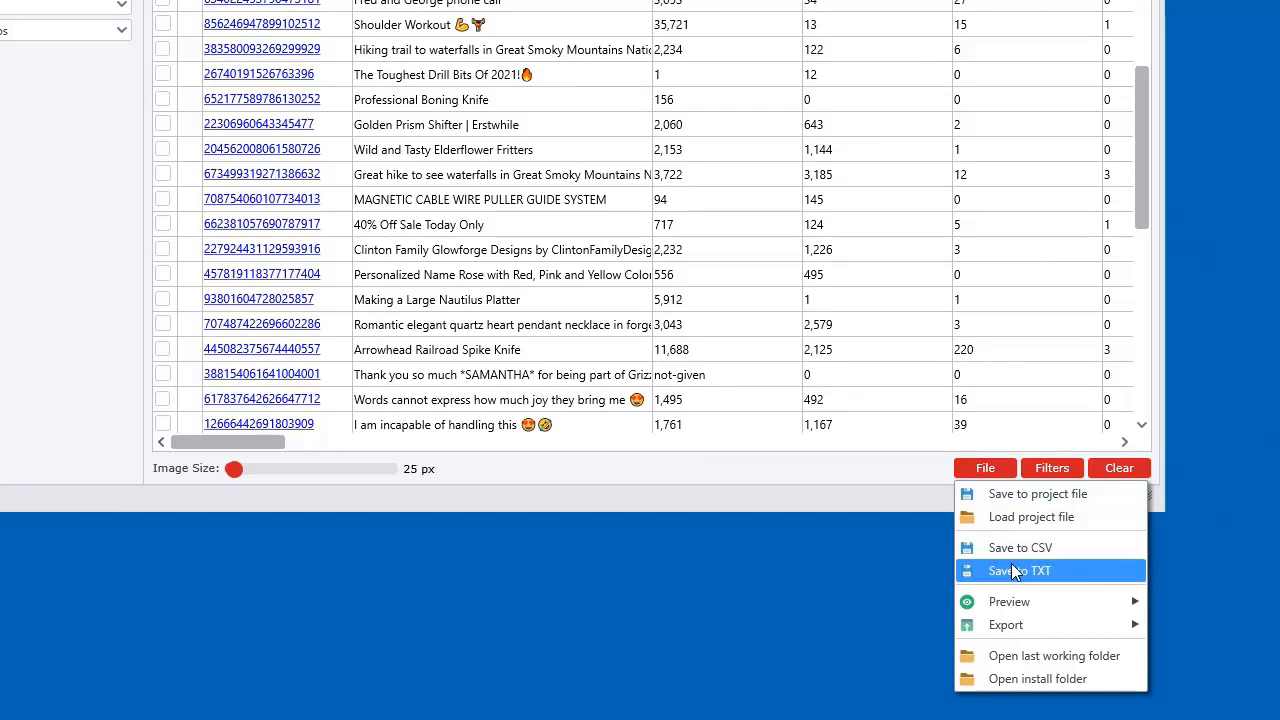
mouse_move(1014, 624)
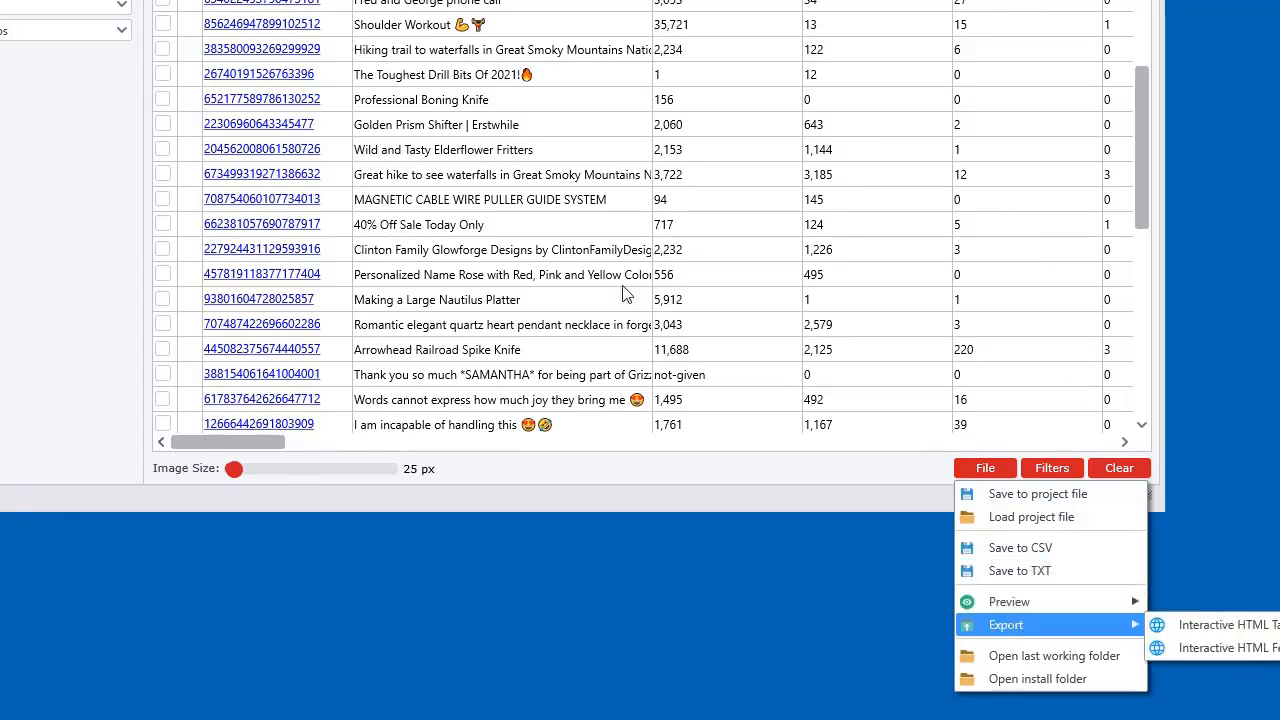
left_click_drag(740, 0, 647, 0)
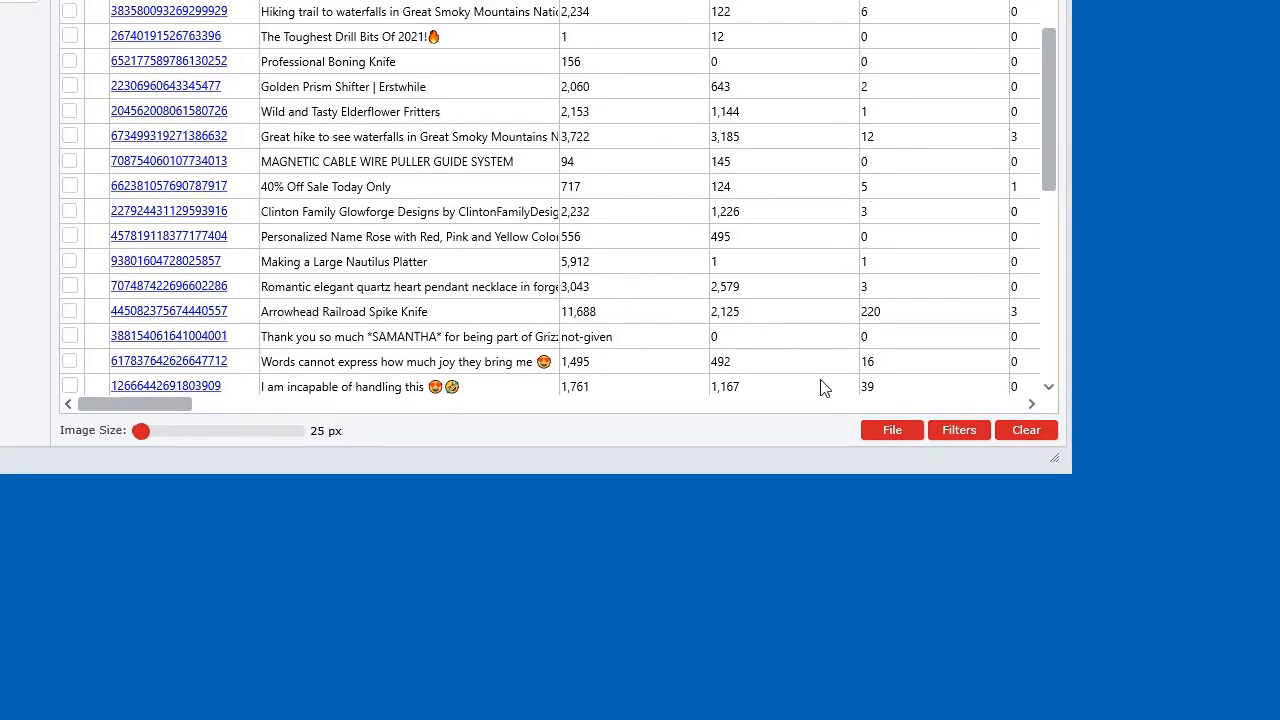
left_click(906, 436)
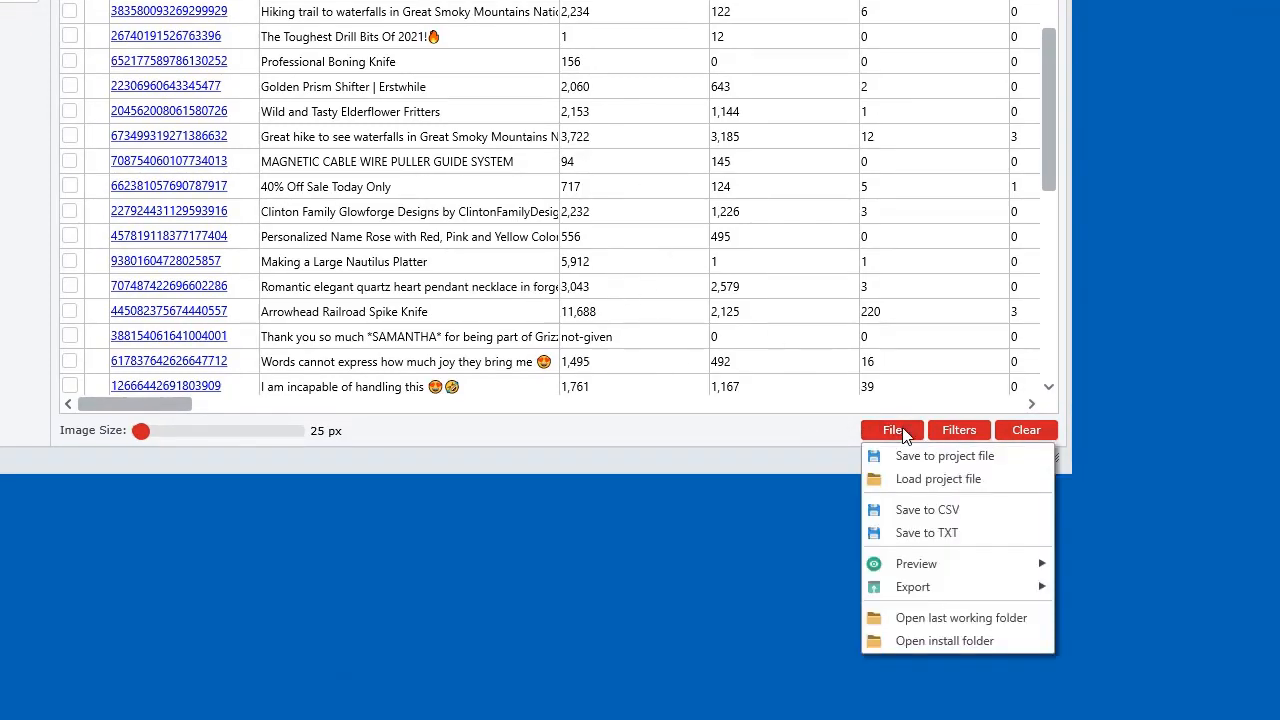
mouse_move(898, 587)
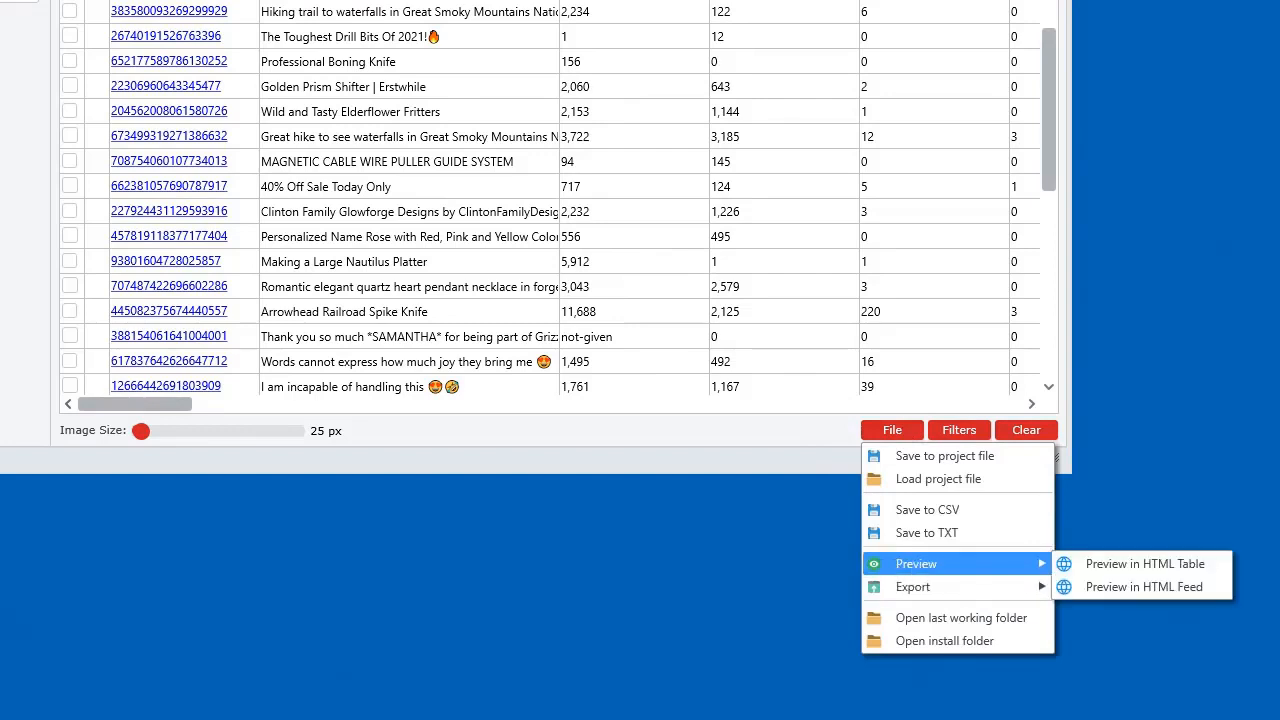
left_click(836, 540)
Export the pin results as an Interactive HTML Table file named table-report.html, replacing the existing file
left_click(916, 443)
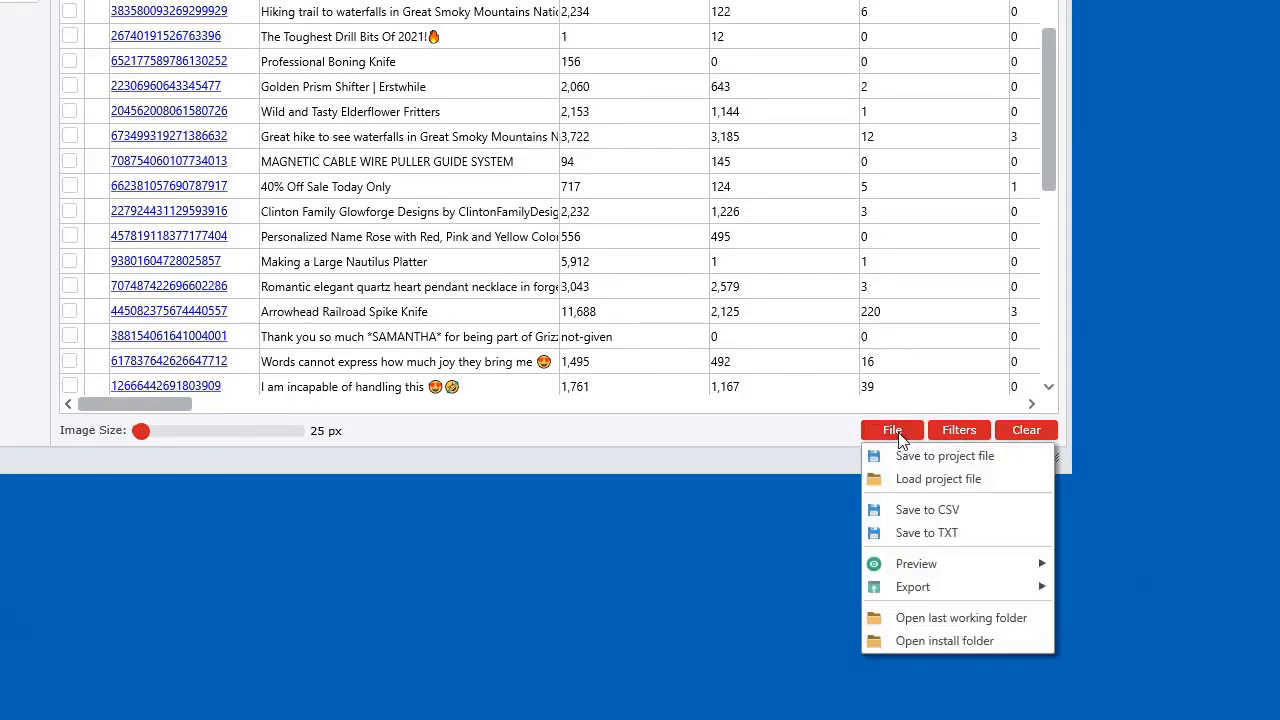
mouse_move(950, 566)
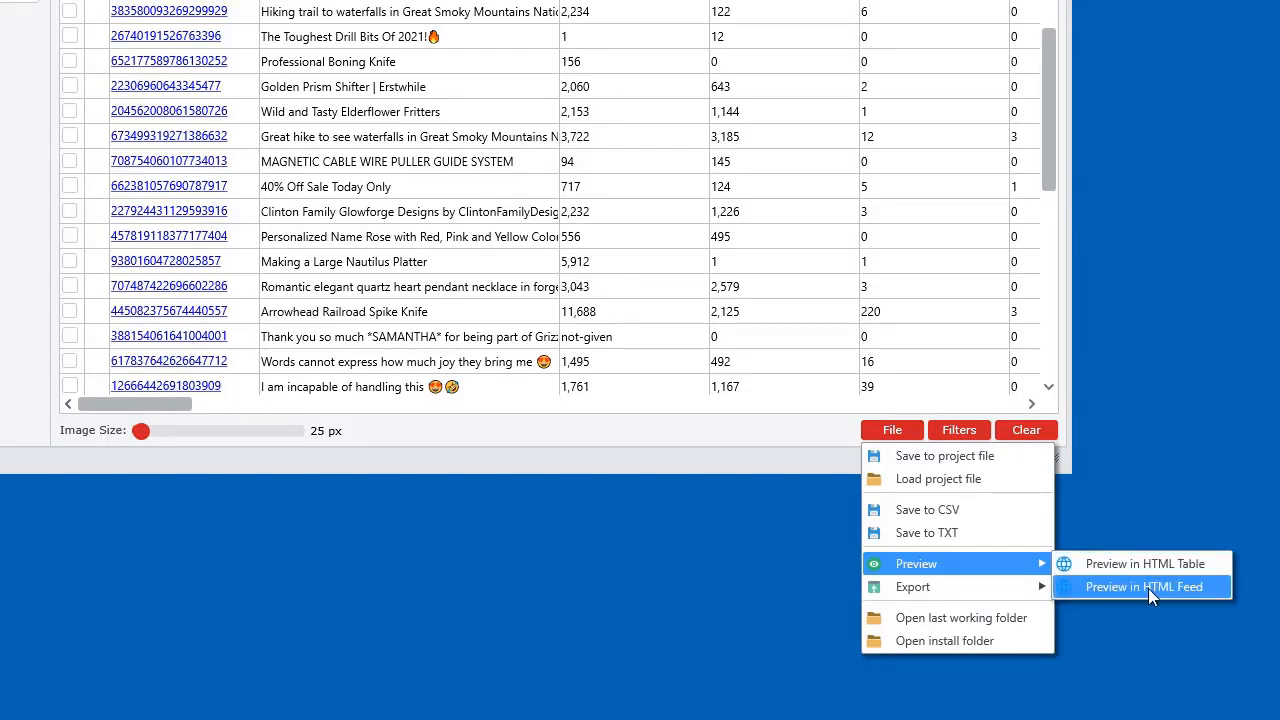
mouse_move(1005, 590)
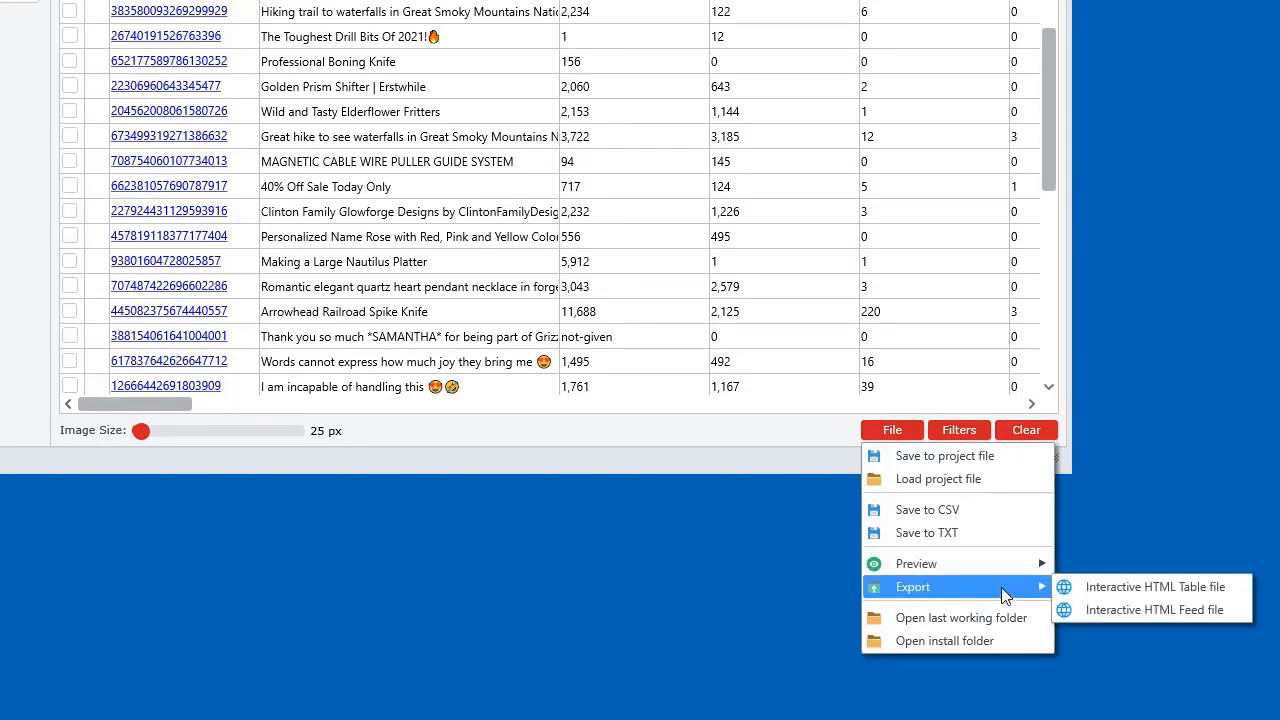
left_click(1163, 592)
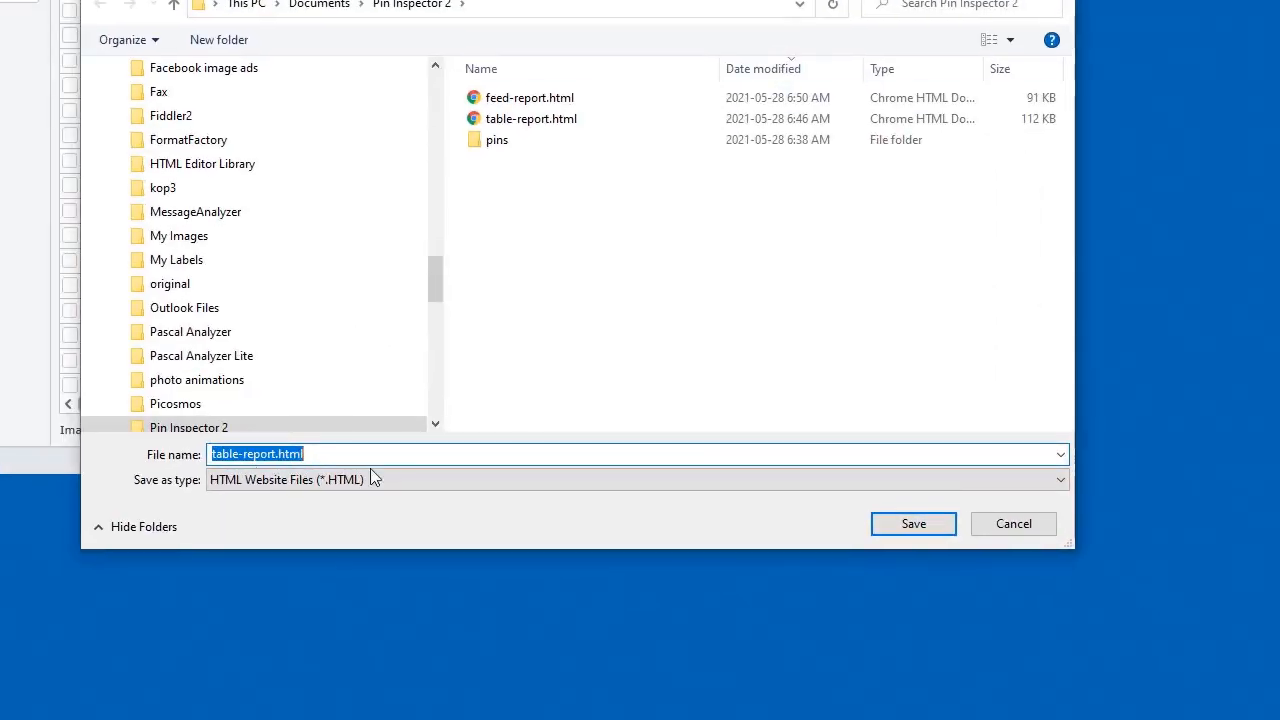
left_click(913, 523)
left_click(628, 352)
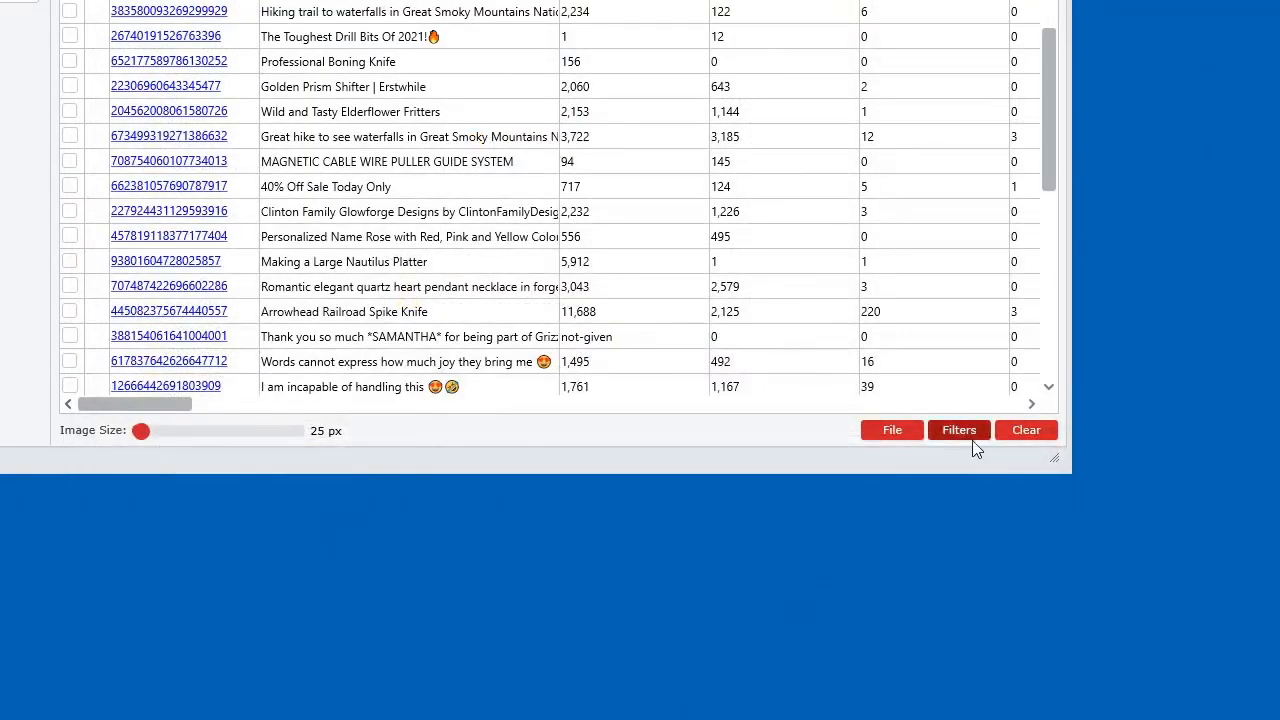
Export the pin results as an Interactive HTML Feed file named feed-report.html, replacing the existing file
left_click(873, 432)
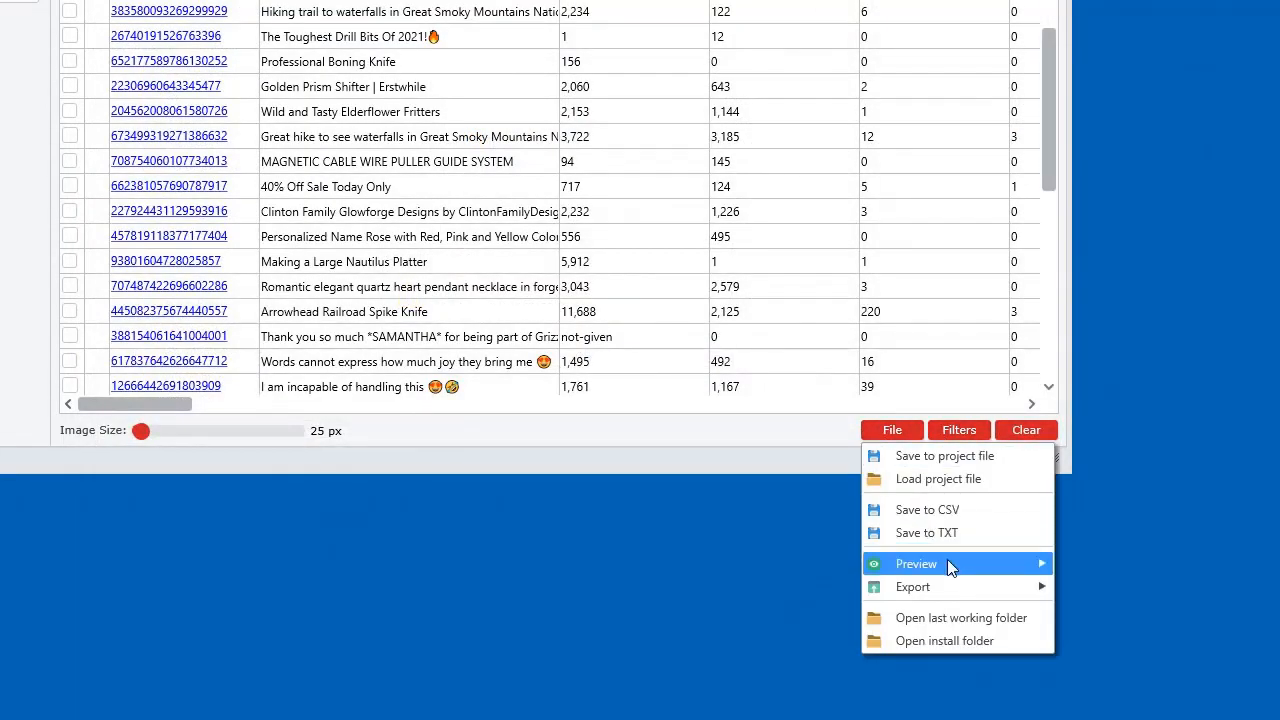
left_click(1147, 607)
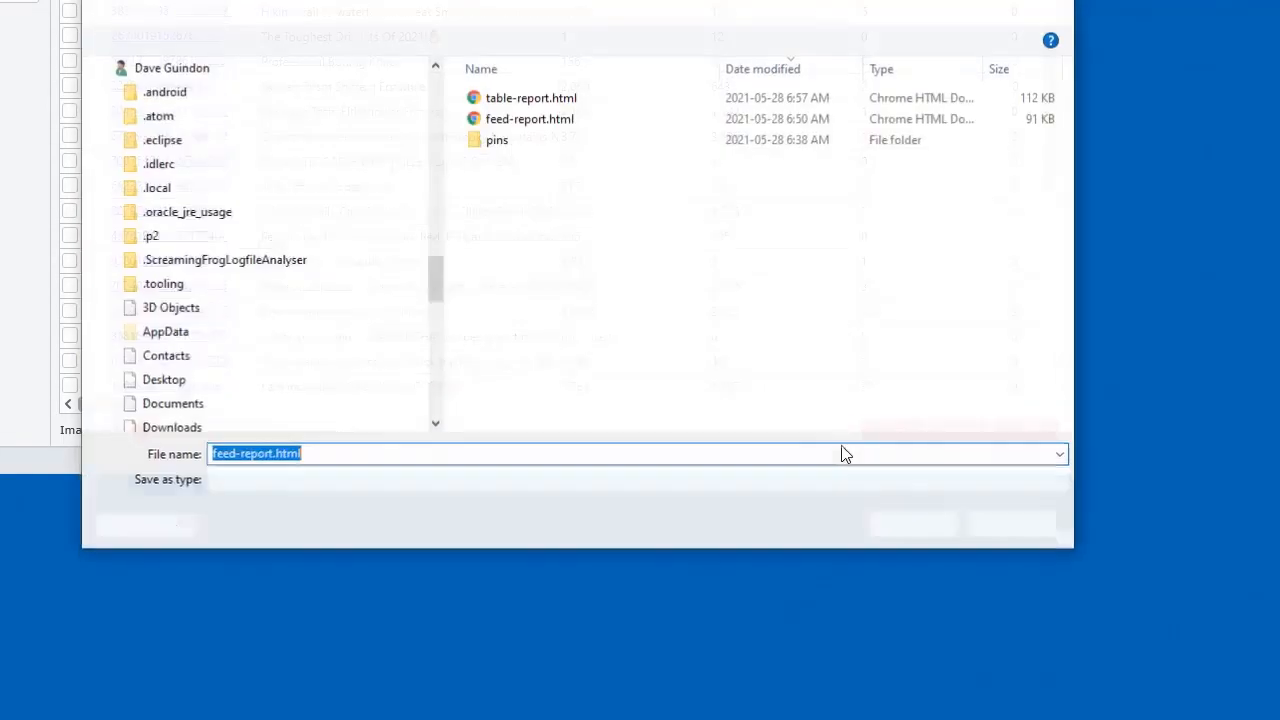
left_click(909, 523)
left_click(630, 352)
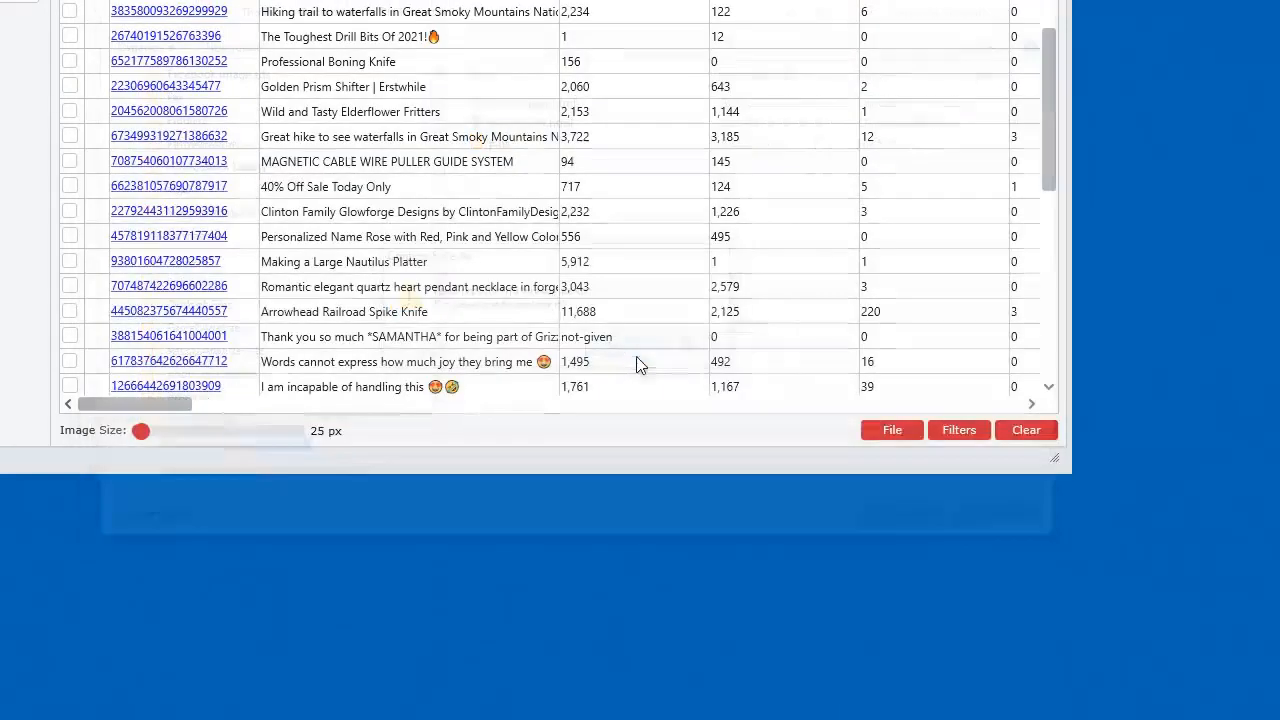
Open the last working folder from the pin results and sort its files by date modified, newest first
left_click(910, 432)
left_click(925, 612)
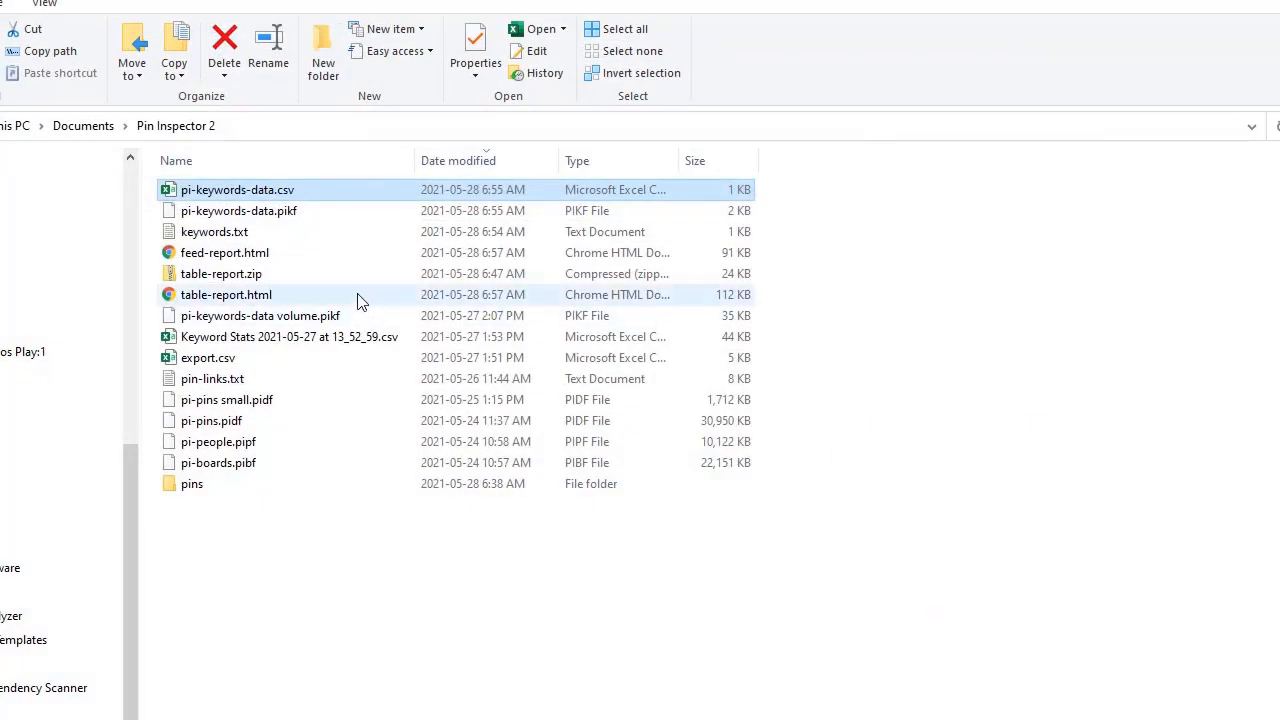
left_click(506, 166)
left_click(506, 166)
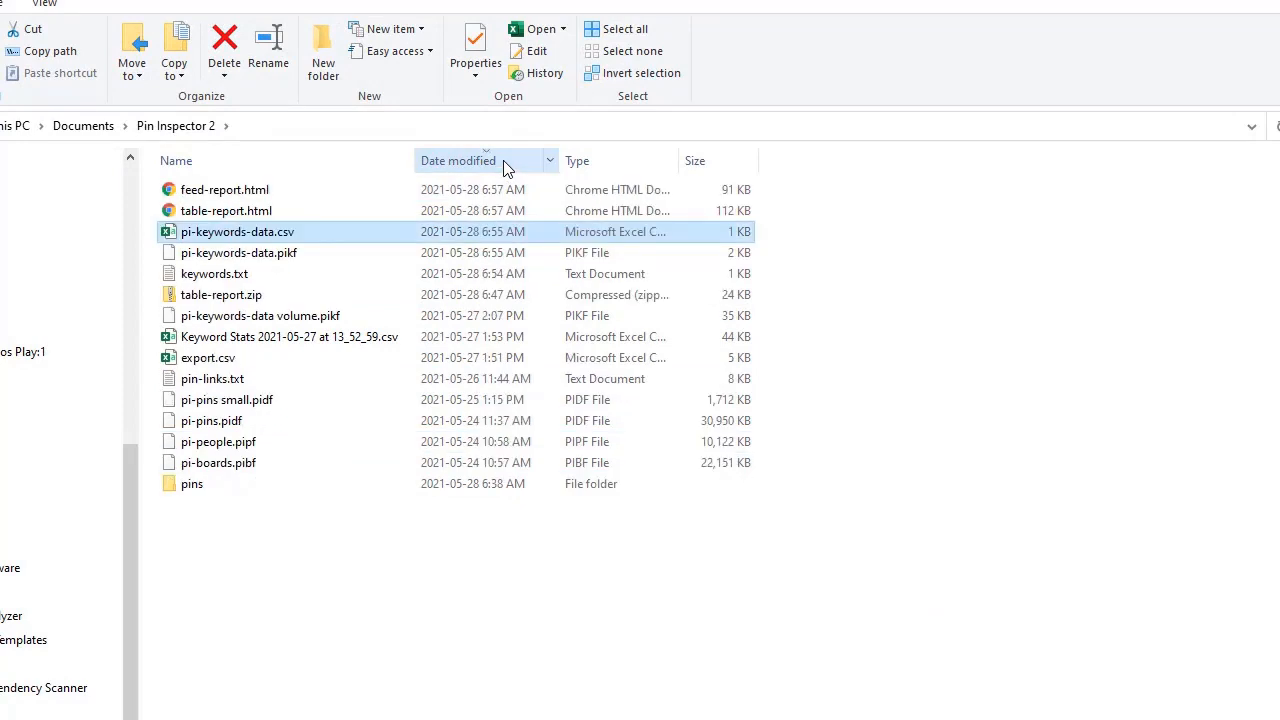
Look over the exported HTML, CSV and text files in the Pin Inspector 2 folder
left_click(232, 198)
left_click(231, 220)
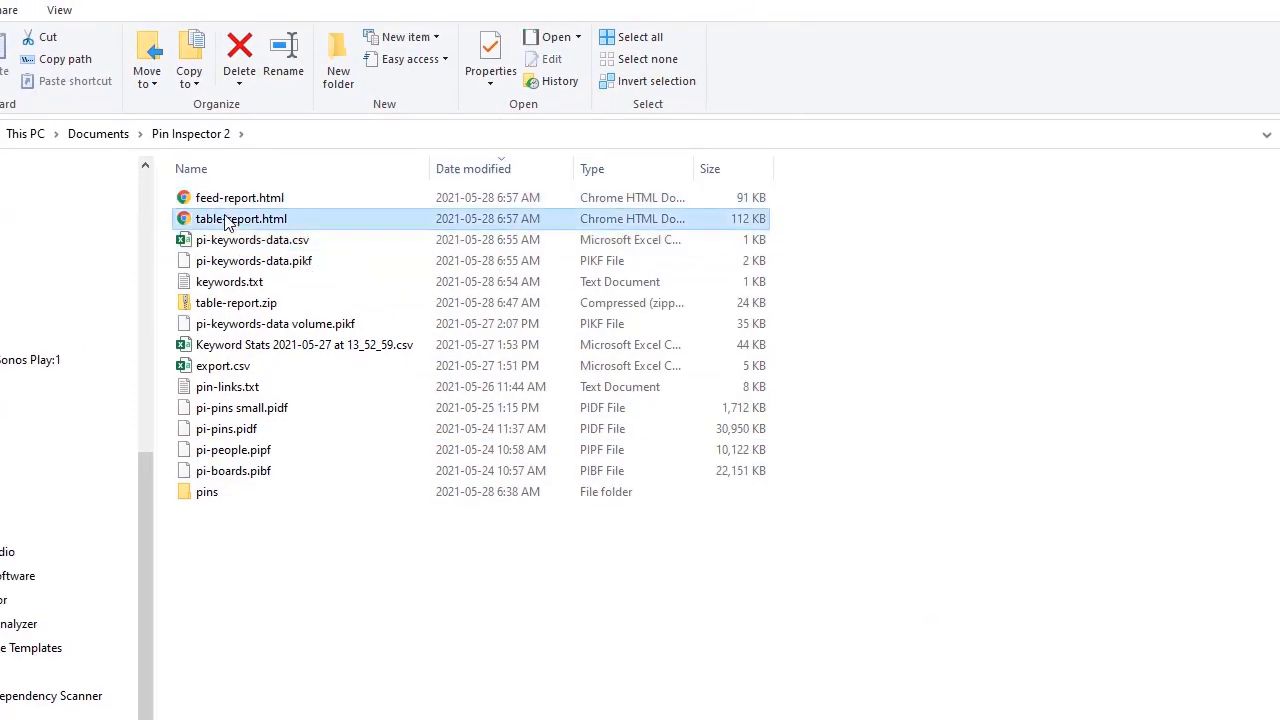
left_click(283, 593)
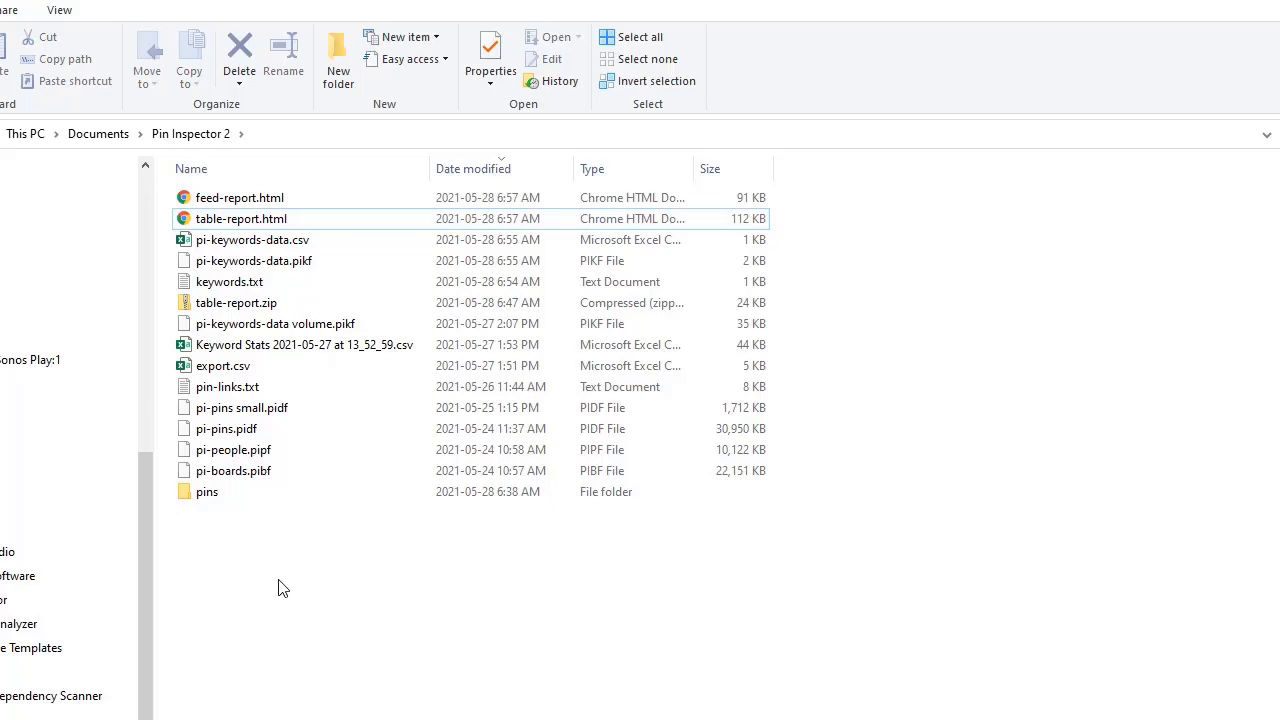
left_click(277, 198)
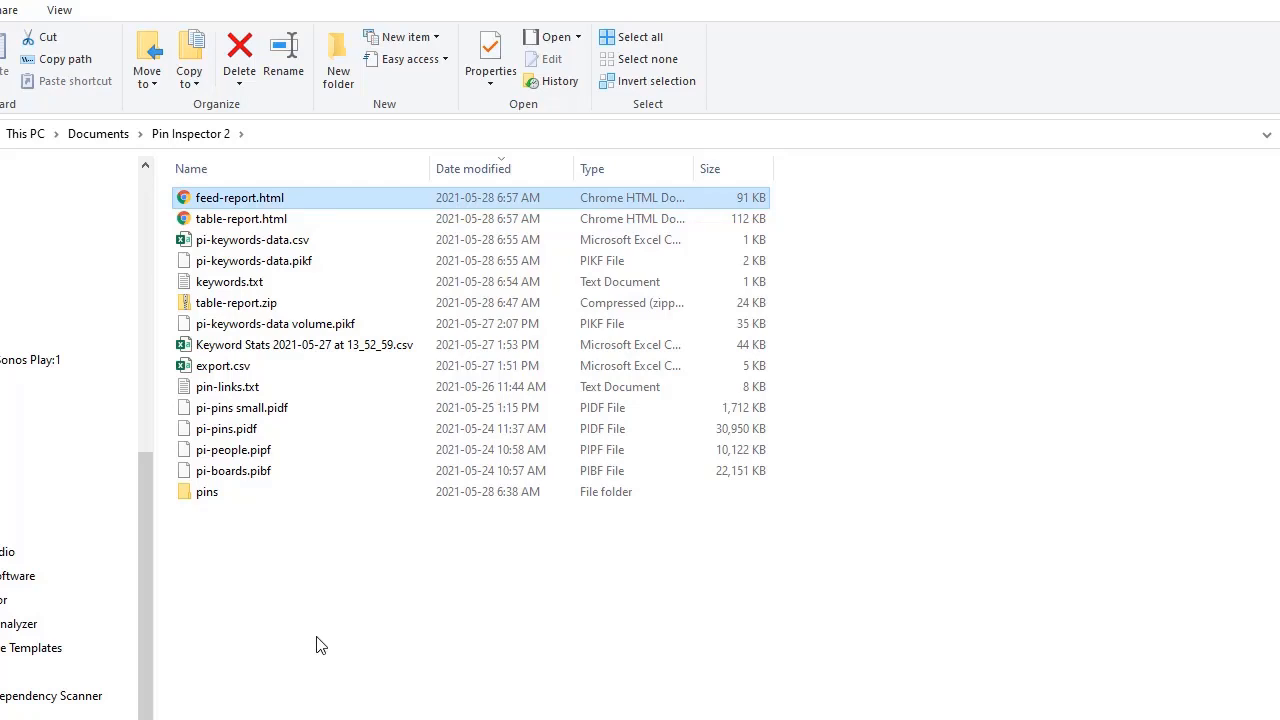
left_click(240, 387)
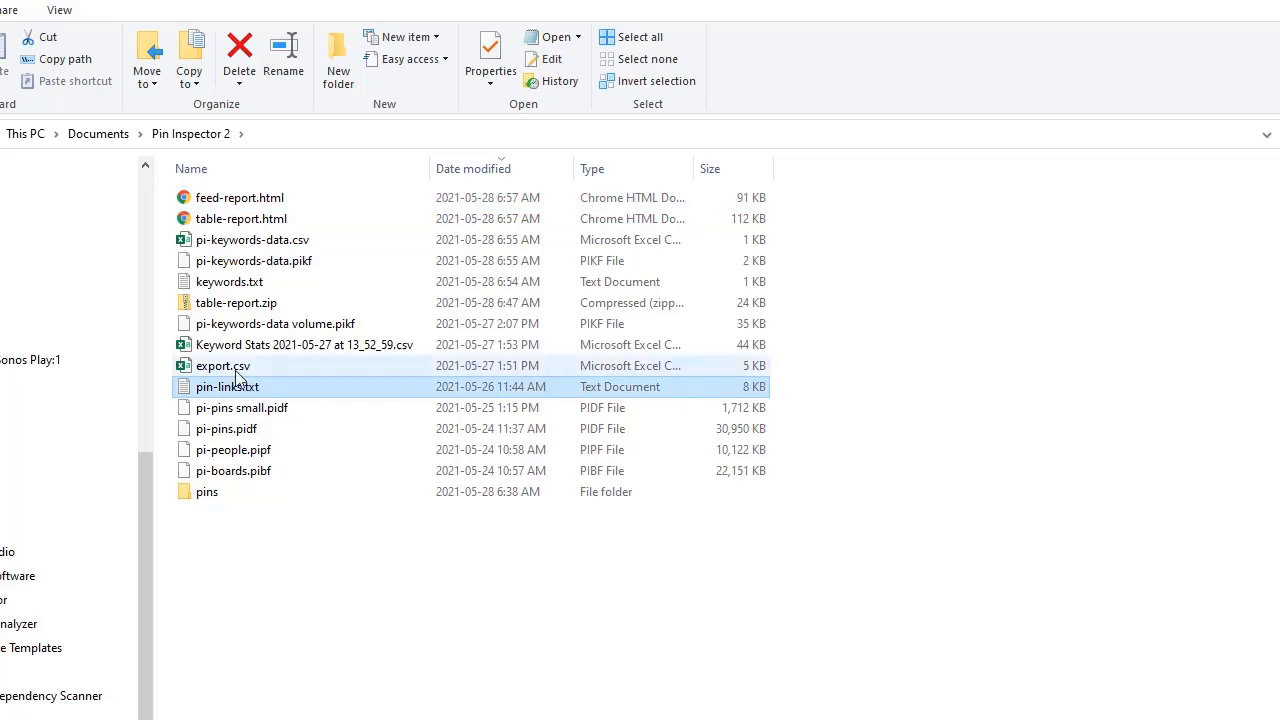
left_click(238, 368)
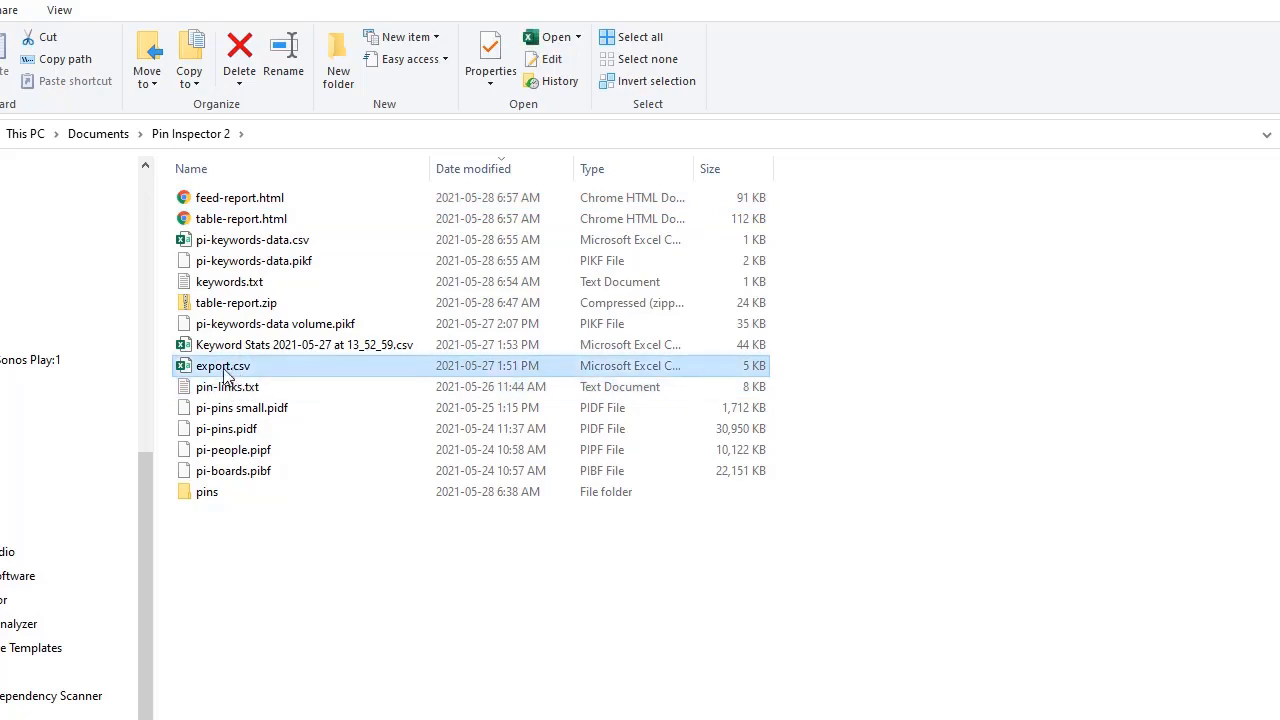
left_click(300, 560)
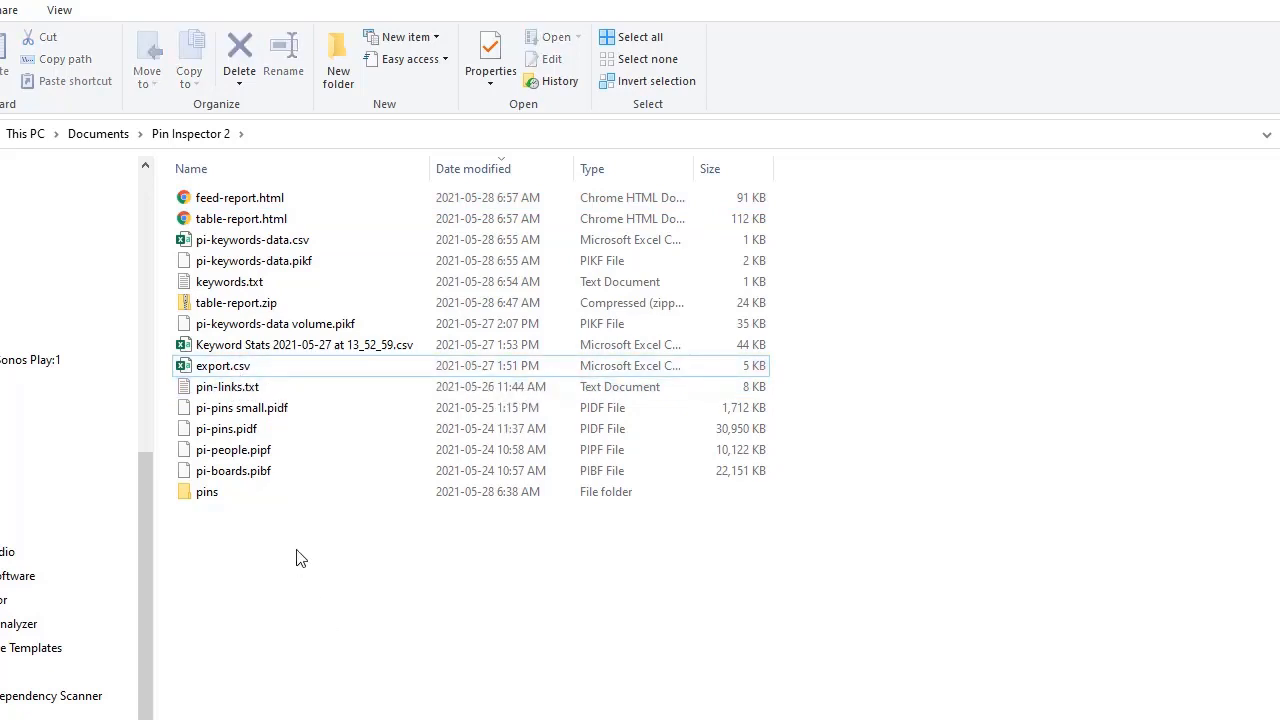
left_click(276, 202)
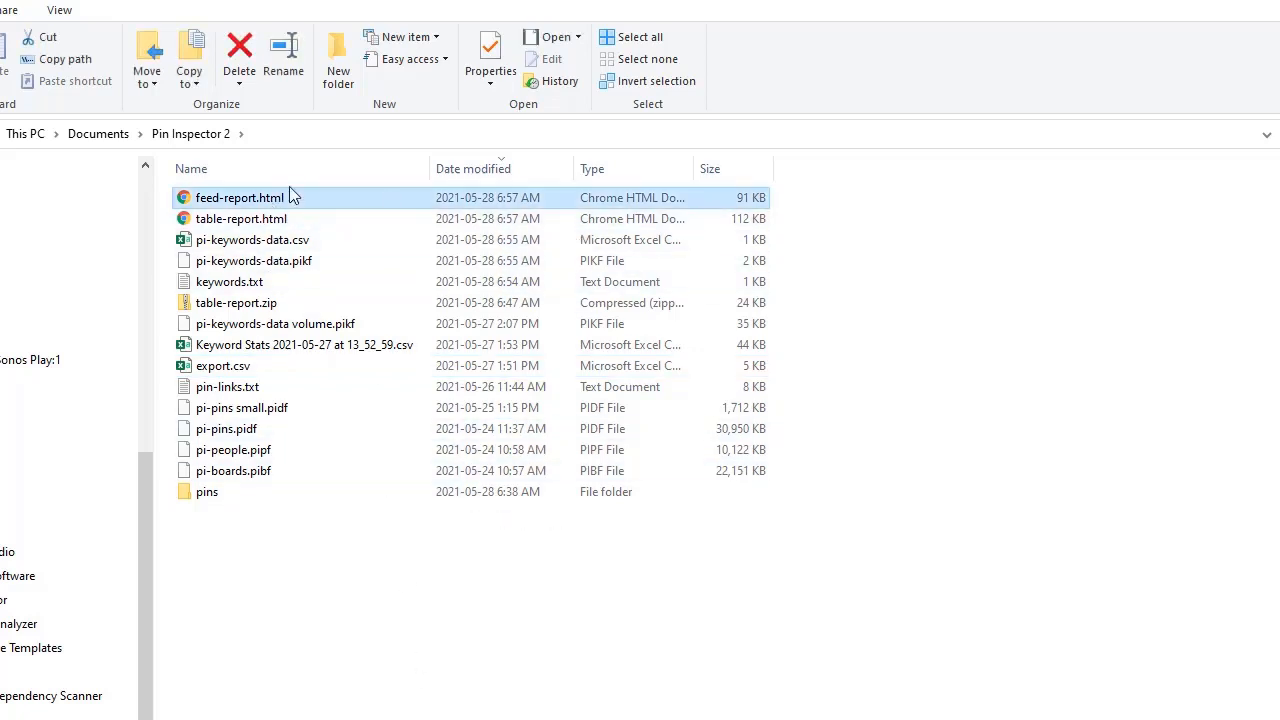
Open feed-report.html in the browser, sort its pins by Repins and browse the feed
double_click(248, 200)
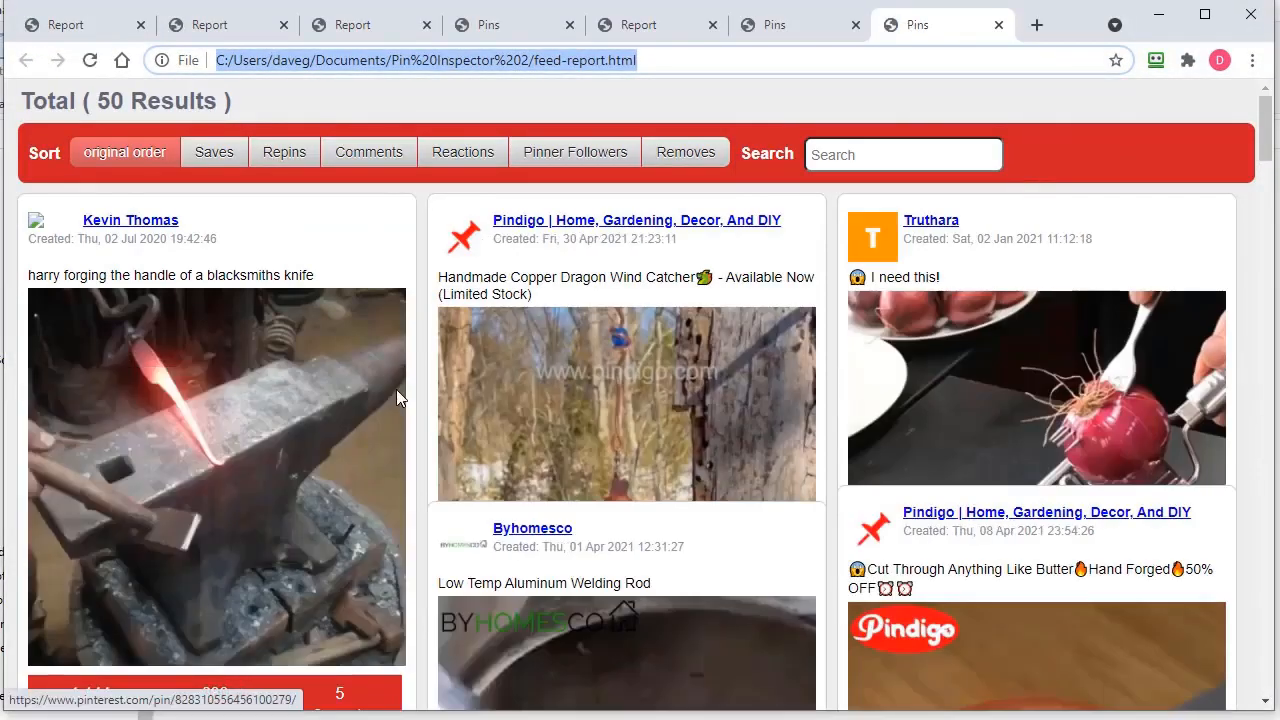
left_click(260, 166)
scroll(258, 376, "down", 9)
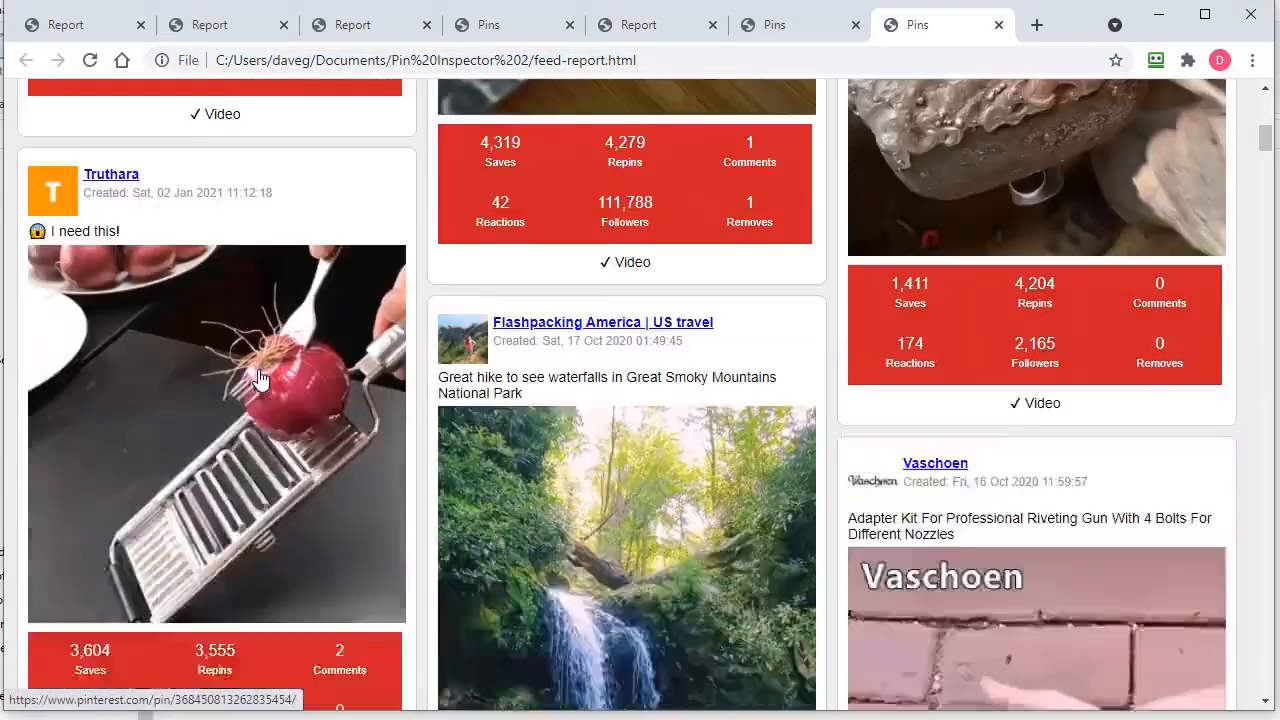
scroll(258, 378, "up", 6)
scroll(400, 370, "up", 3)
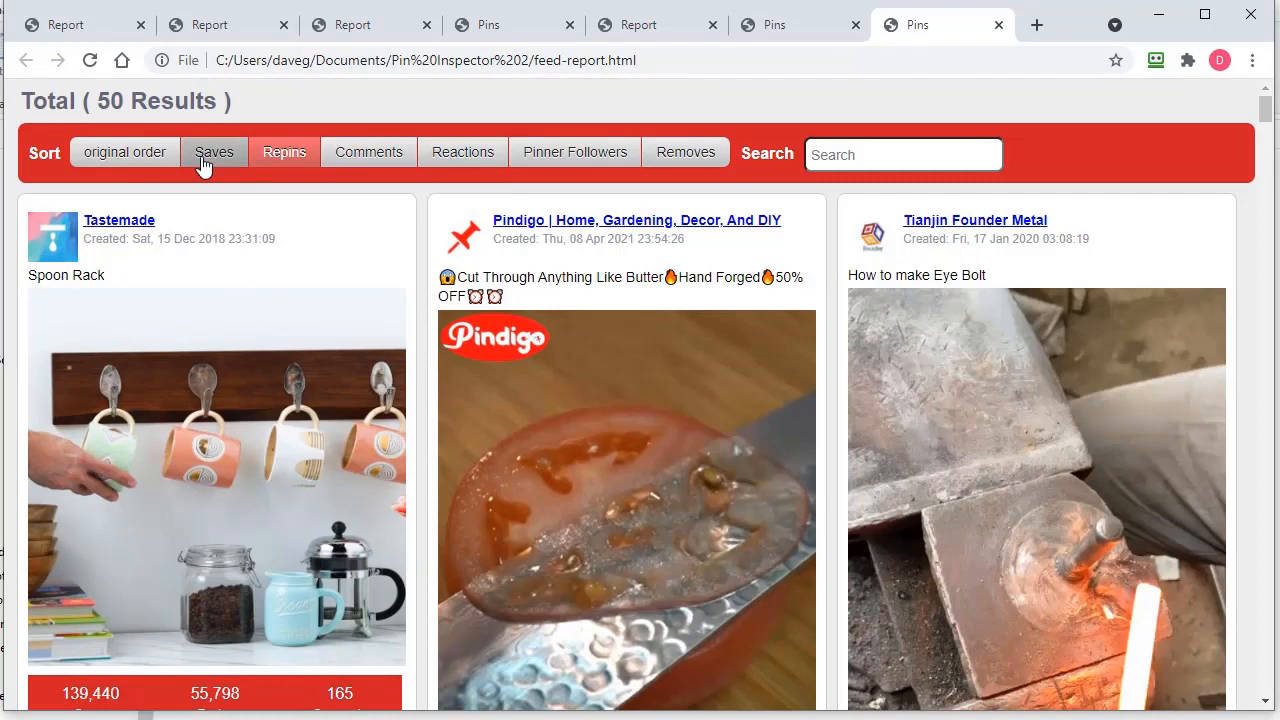
left_click_drag(663, 63, 537, 60)
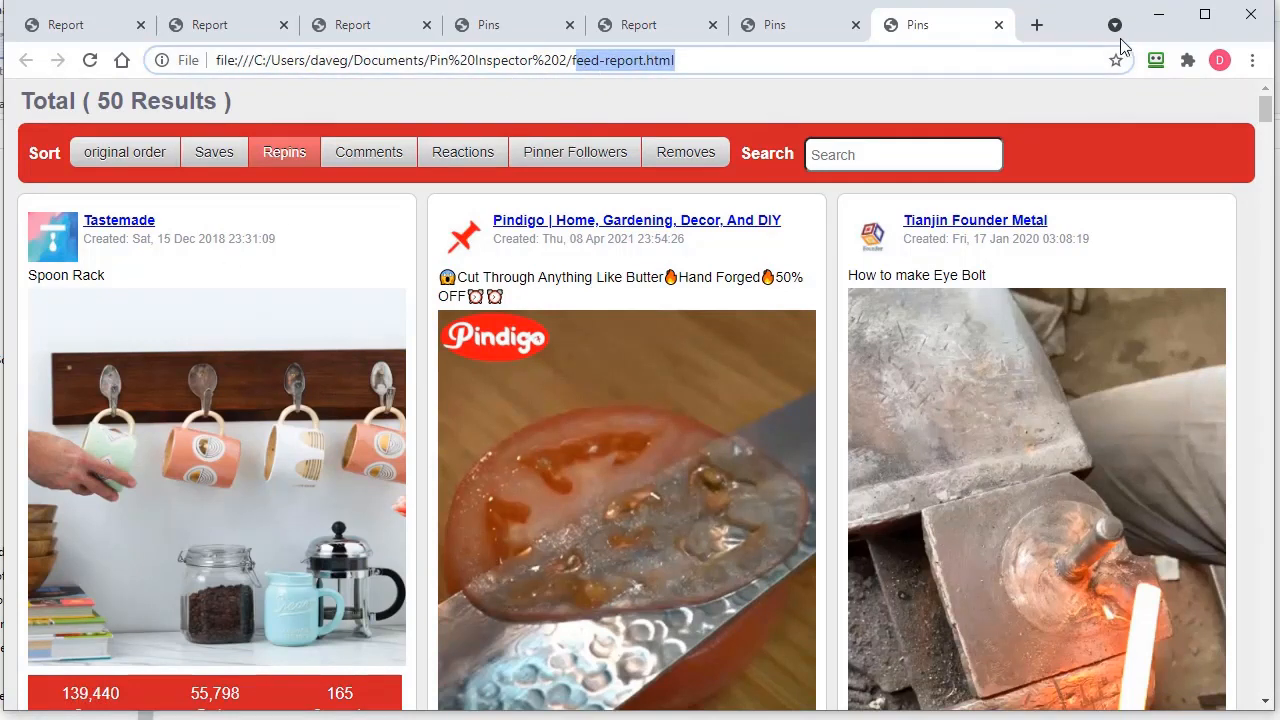
View the Spoon Rack pin's Pinterest page from the feed report, close that page and minimize the browser
left_click(262, 390)
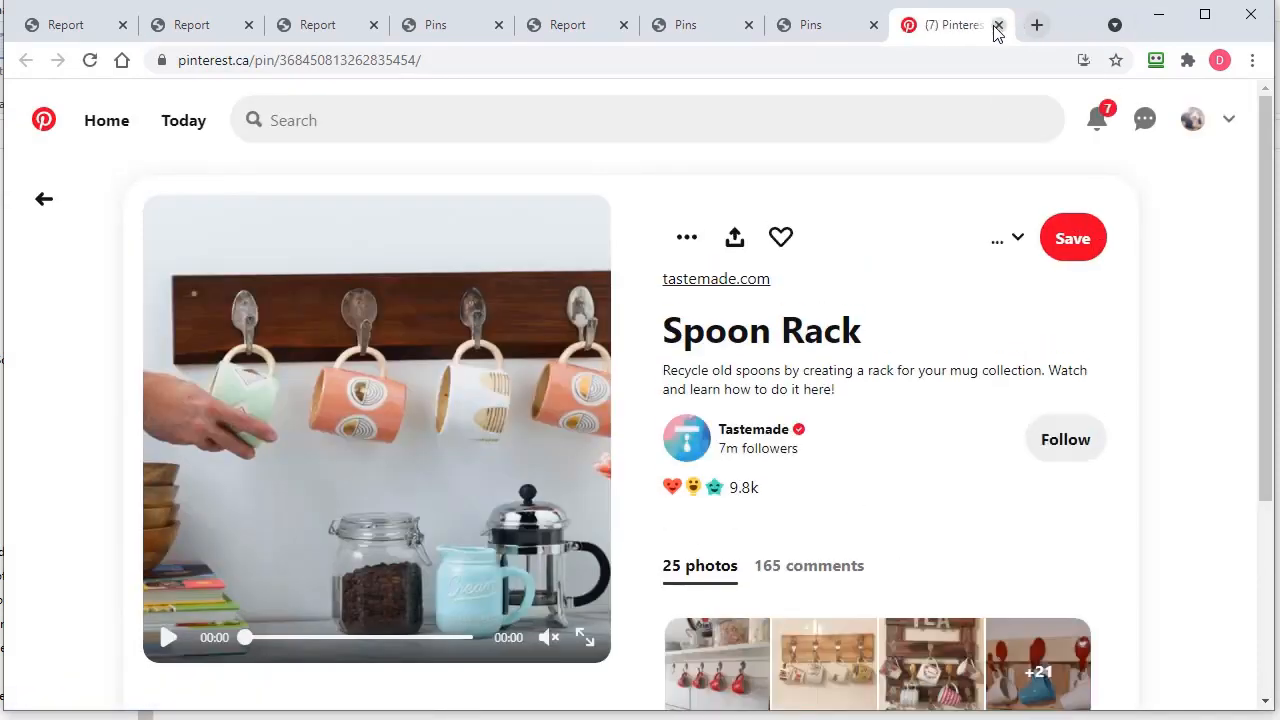
left_click(997, 25)
left_click(1159, 14)
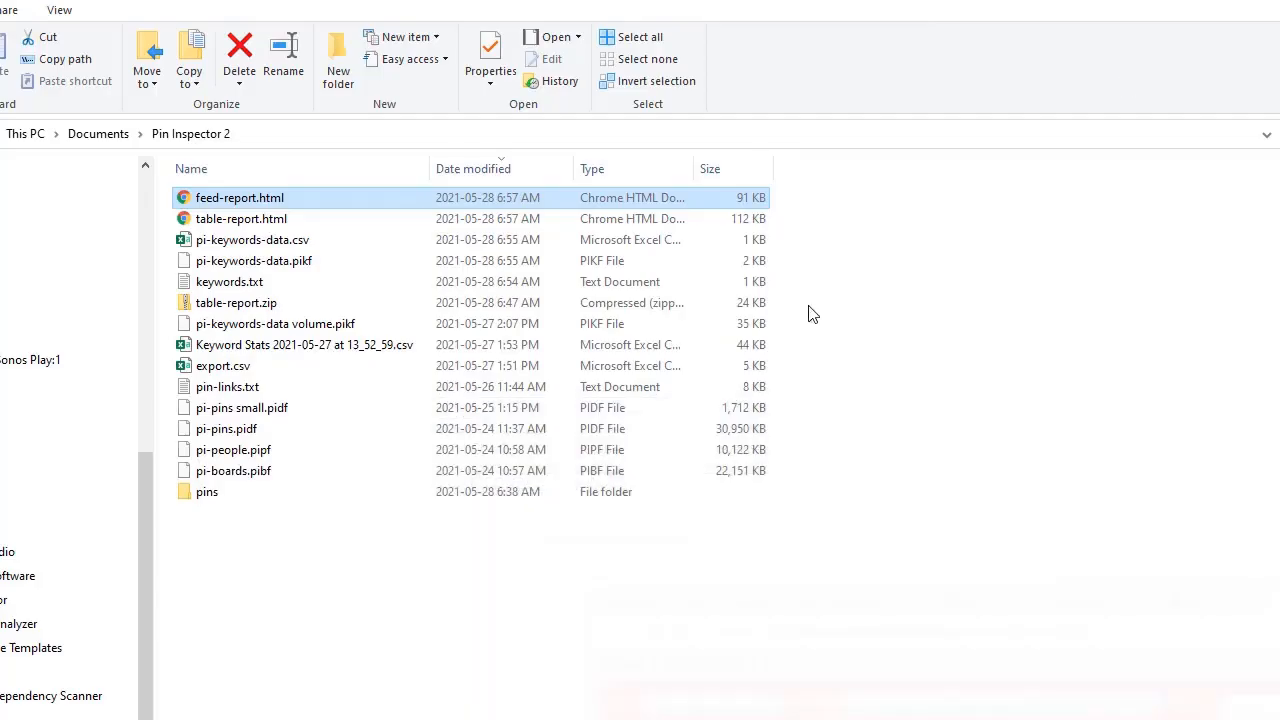
Reopen feed-report.html from the folder, sort its pins by Saves and by Repins, and minimize the browser
left_click(305, 590)
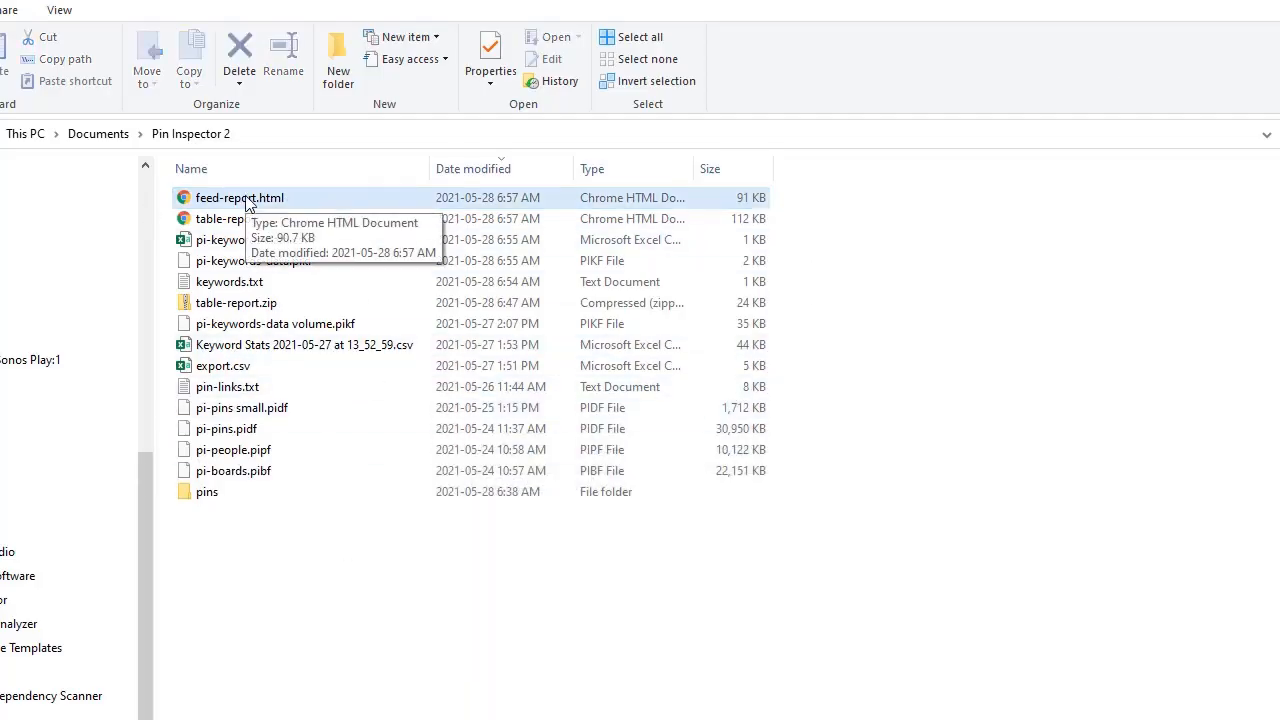
left_click(295, 205)
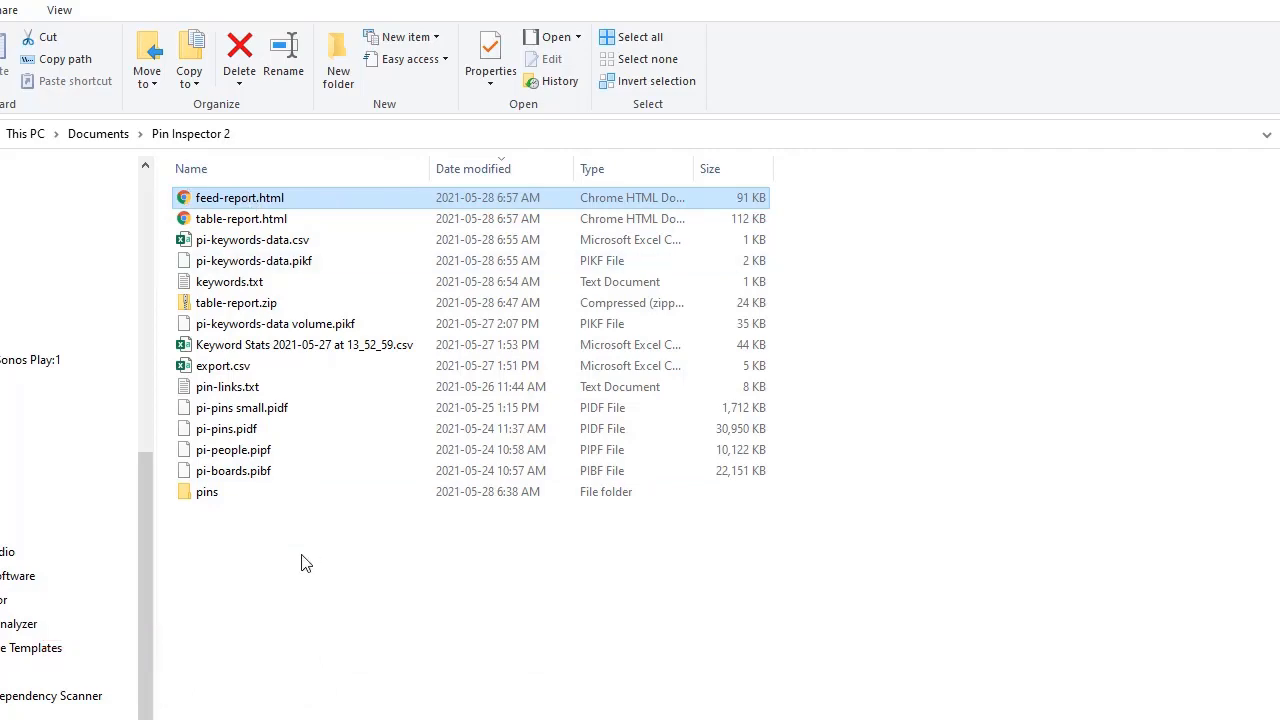
double_click(258, 207)
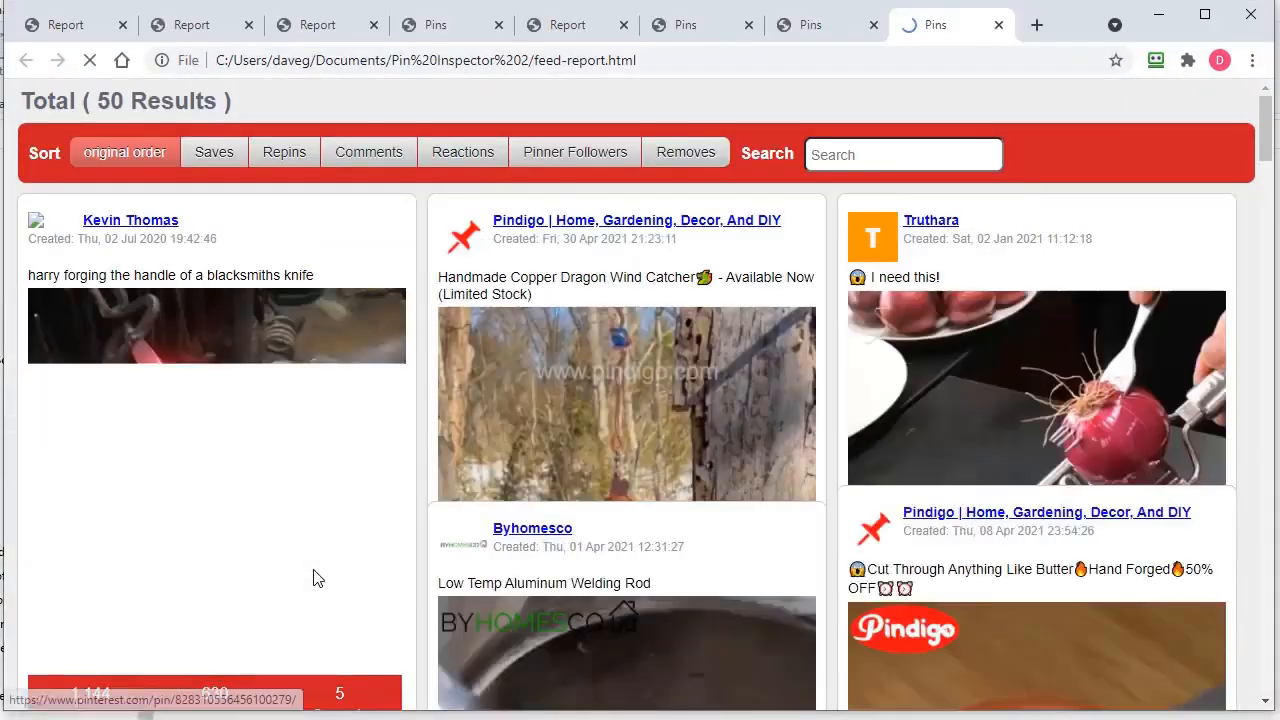
left_click(216, 155)
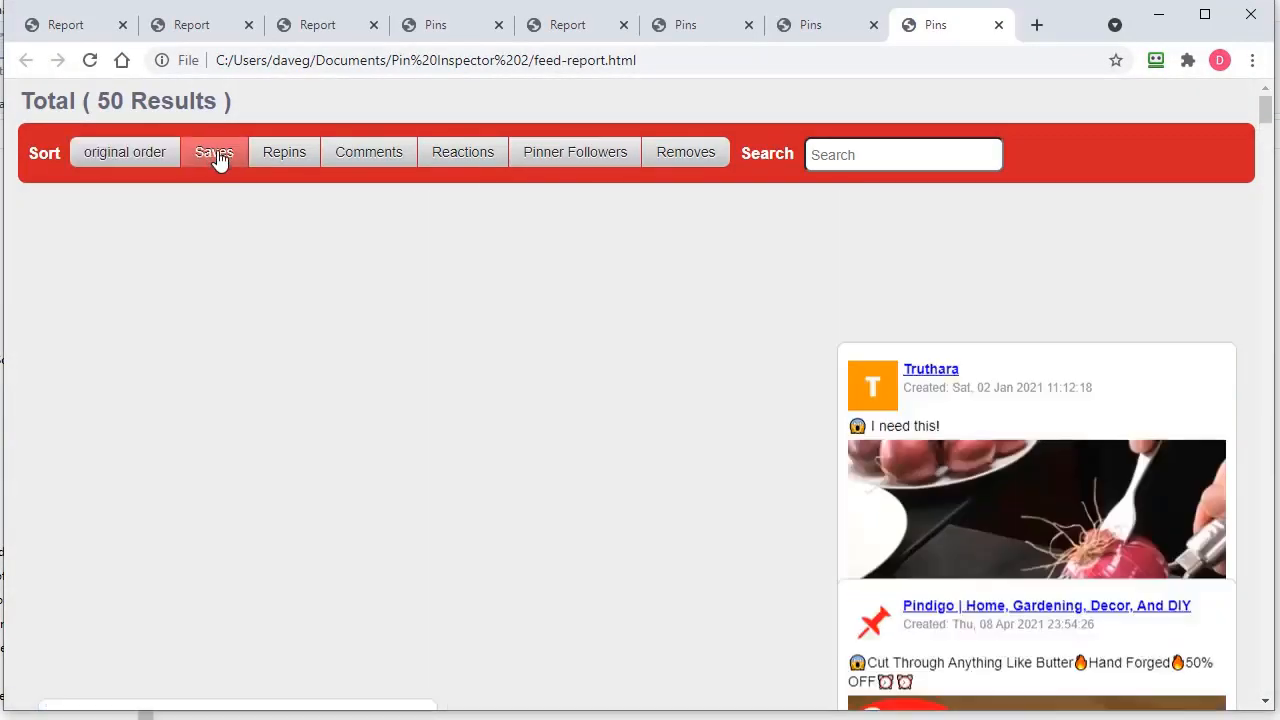
left_click(284, 152)
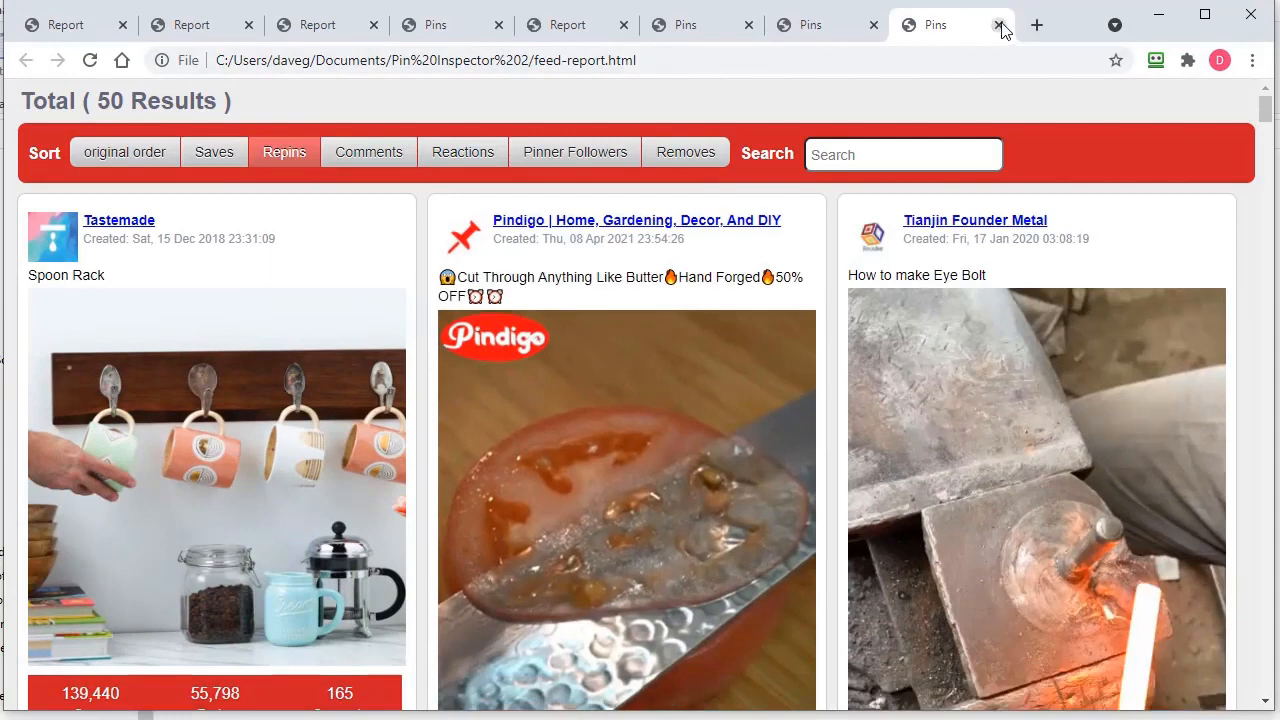
left_click(1160, 12)
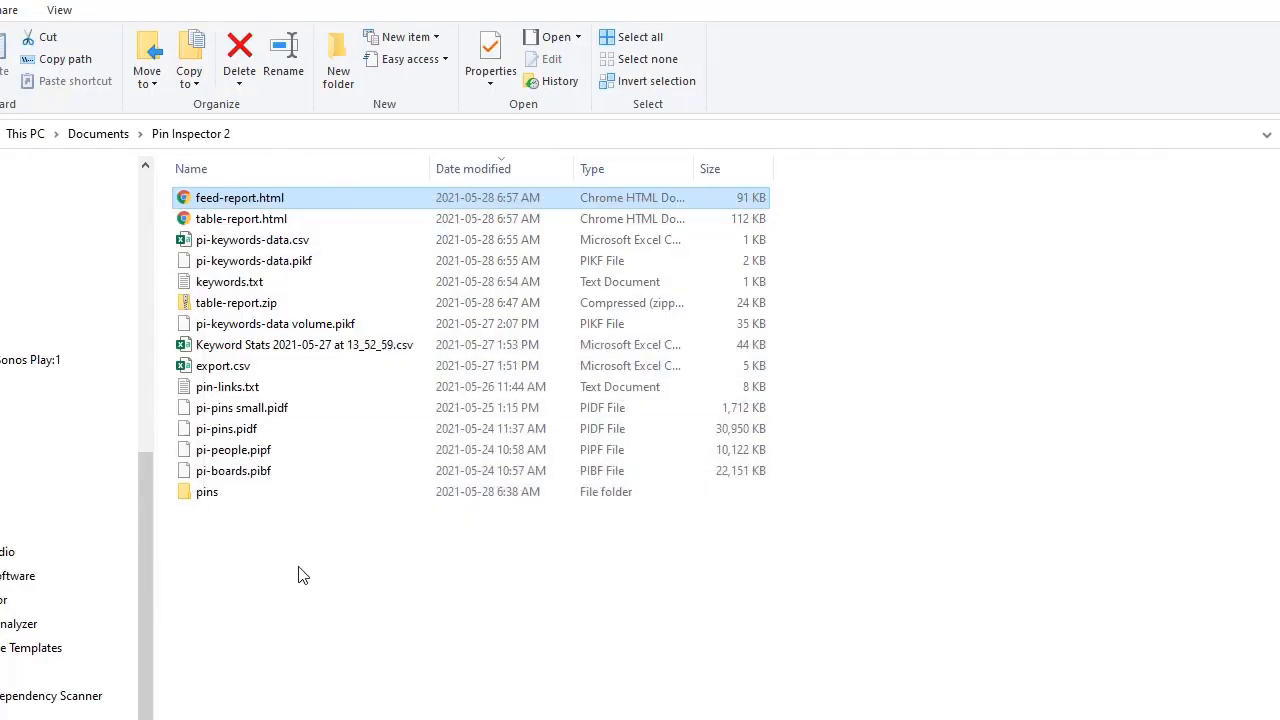
Compress feed-report.html into feed-report.zip with 7-Zip
right_click(234, 199)
mouse_move(336, 307)
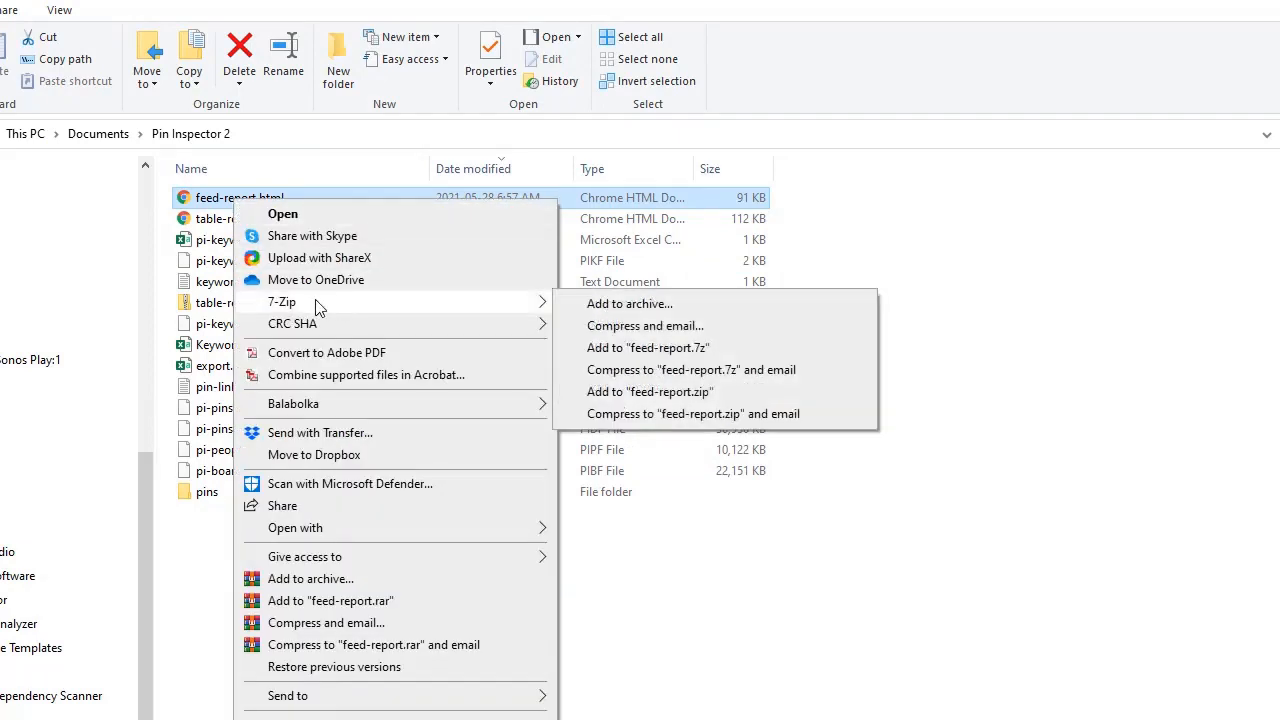
left_click(703, 392)
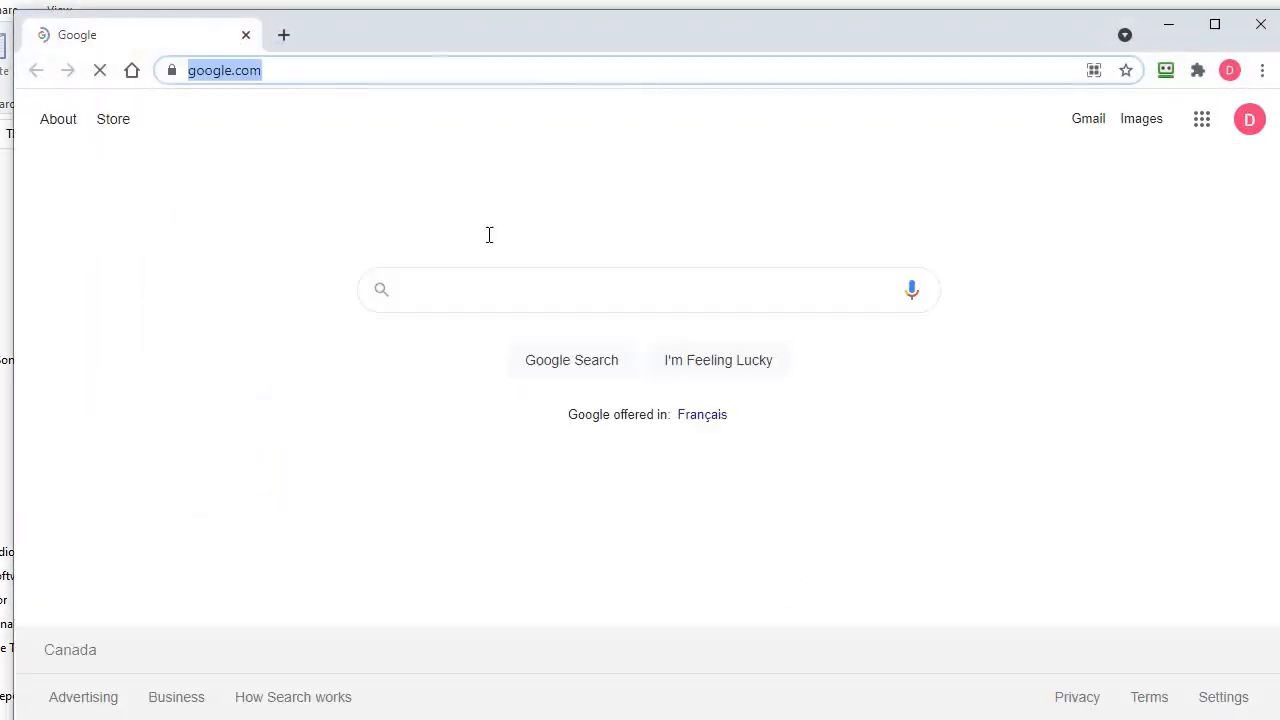
Visit 7-zip.org in the browser, examine the 64-bit x64 Windows download of 7-Zip 19.00, and minimize the browser
type("7-")
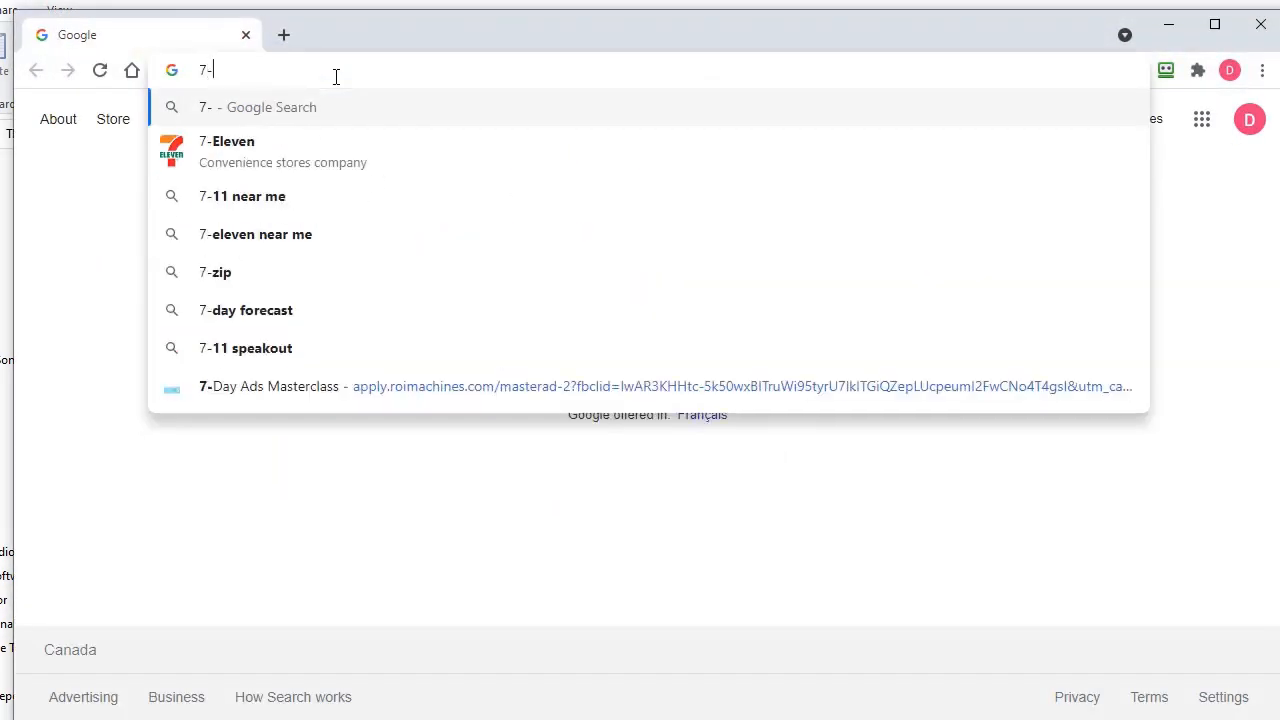
type("zip.org")
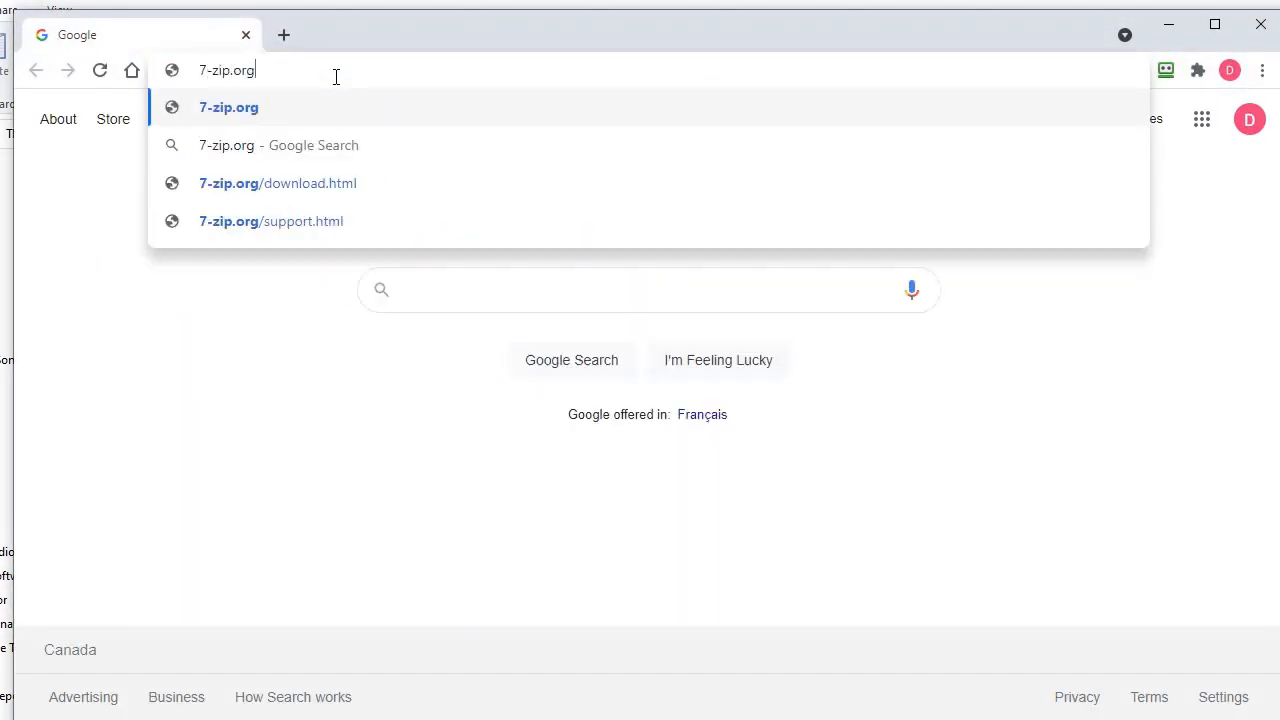
key("Return")
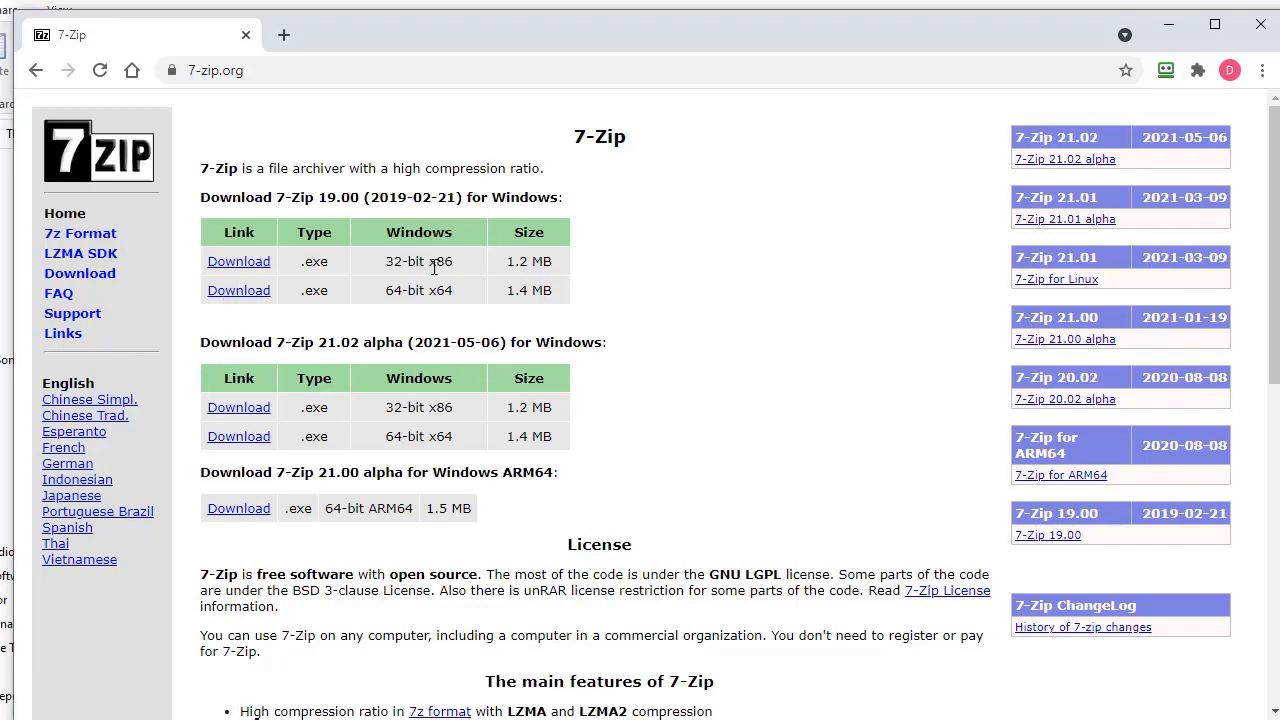
left_click_drag(419, 301, 402, 301)
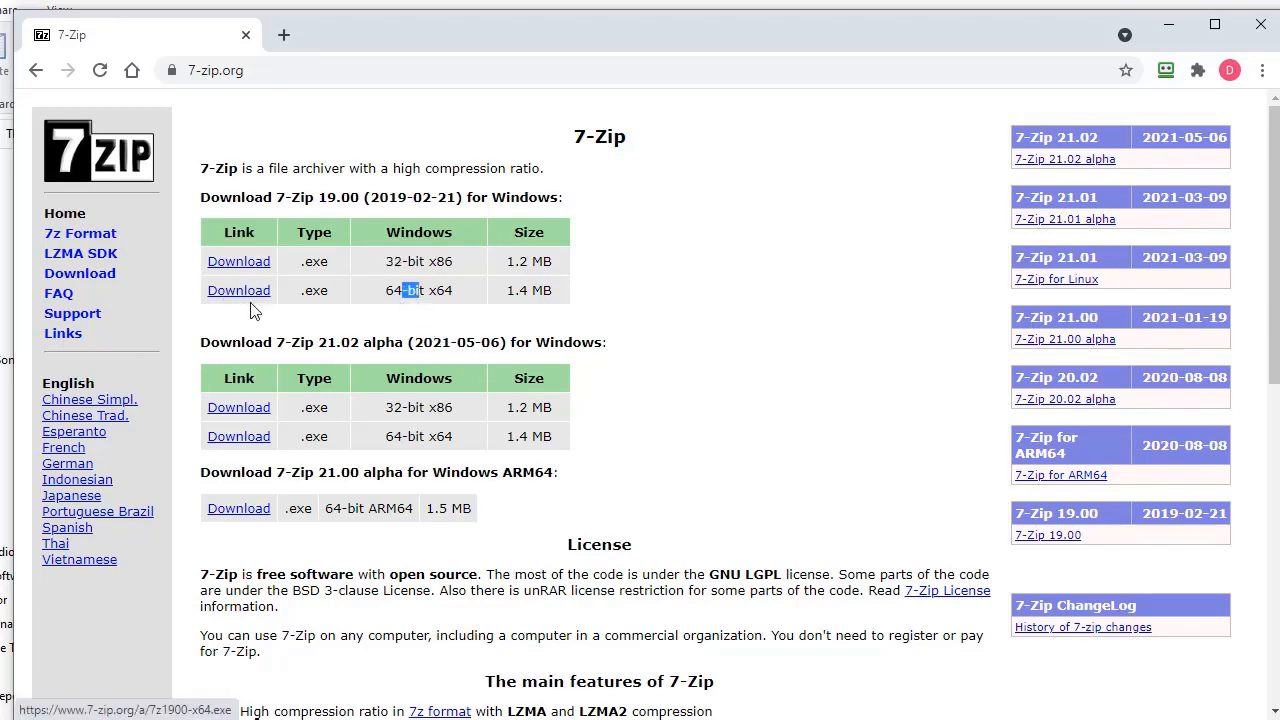
left_click(1169, 23)
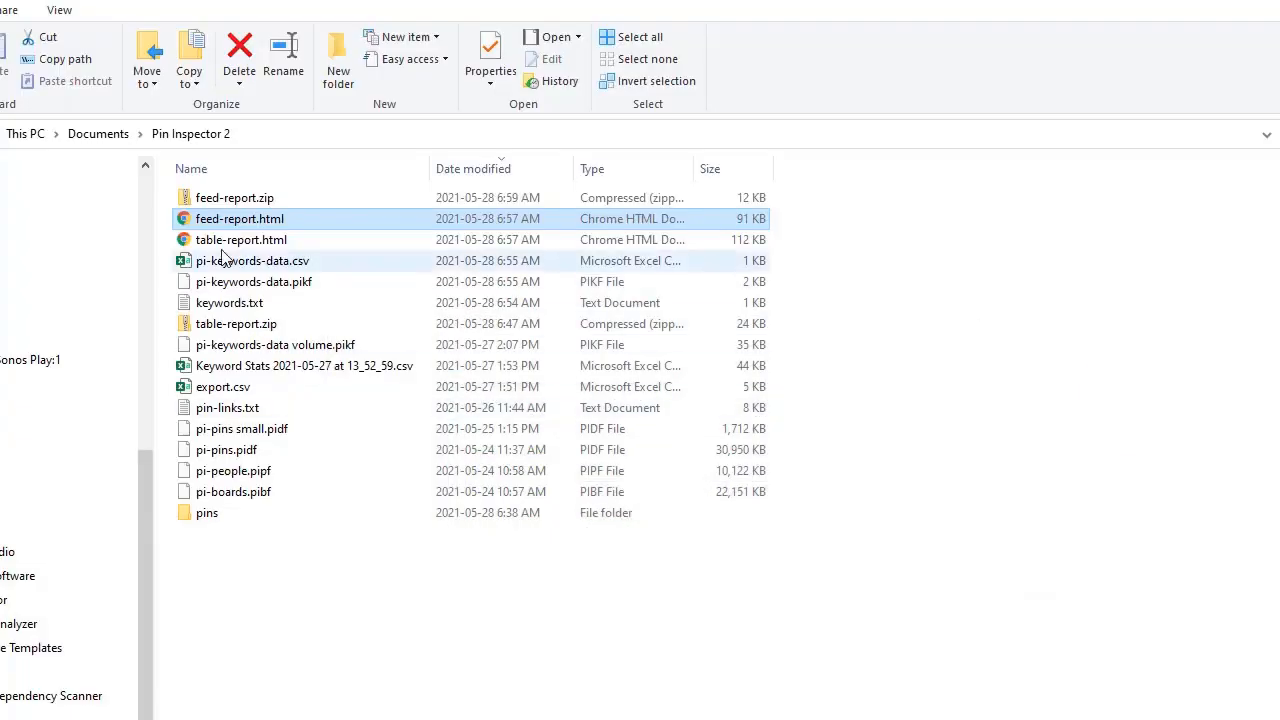
Look at the 7-Zip options for pi-keywords-data.pikf and the archiving options for table-report.html
right_click(248, 285)
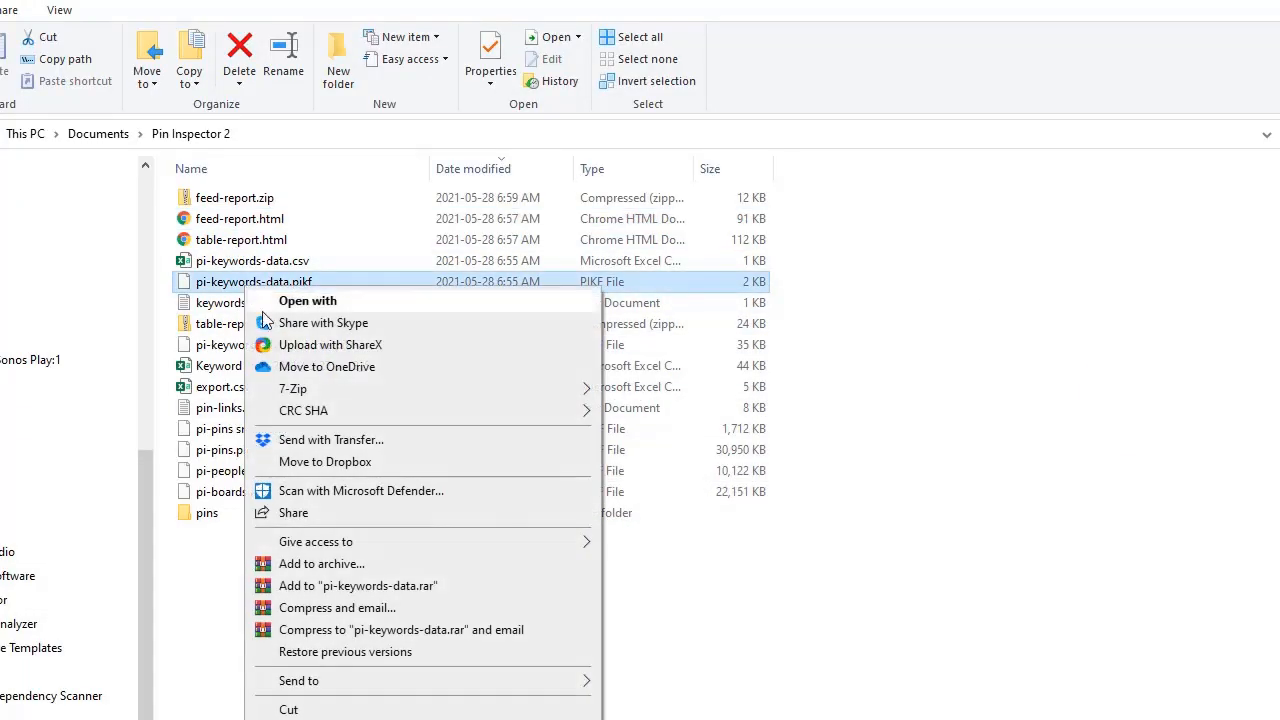
mouse_move(300, 390)
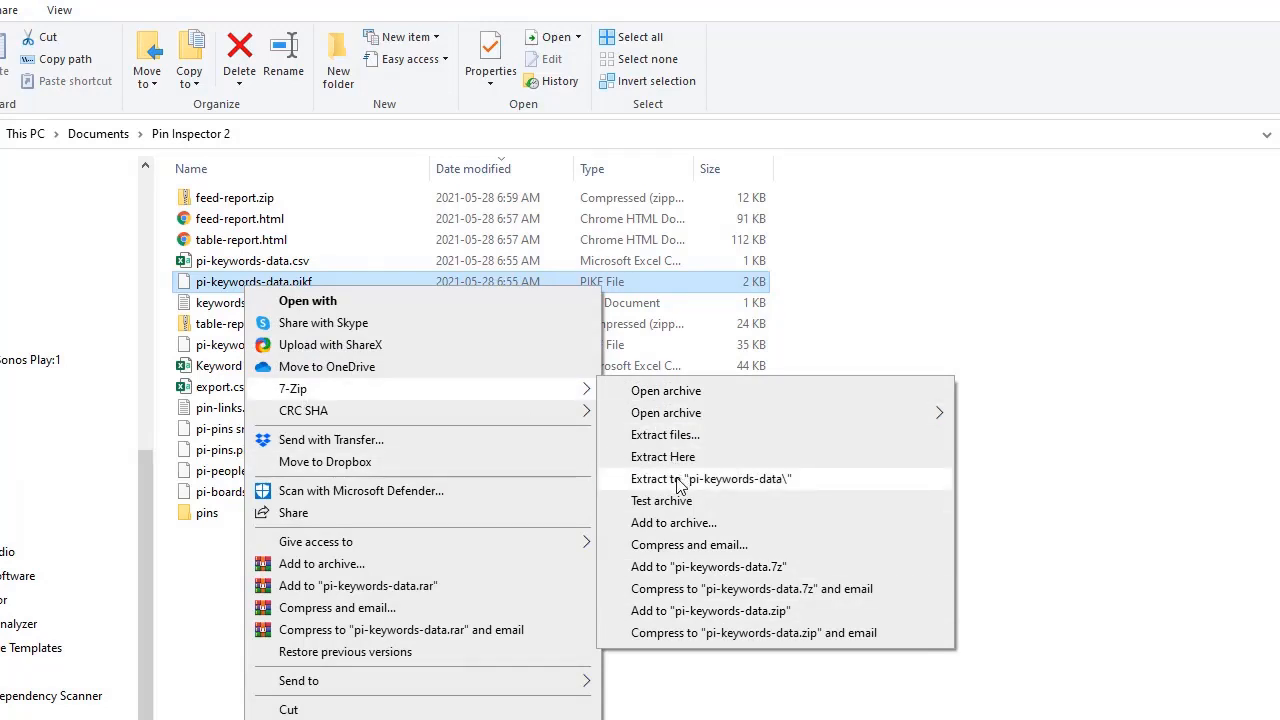
left_click(1075, 689)
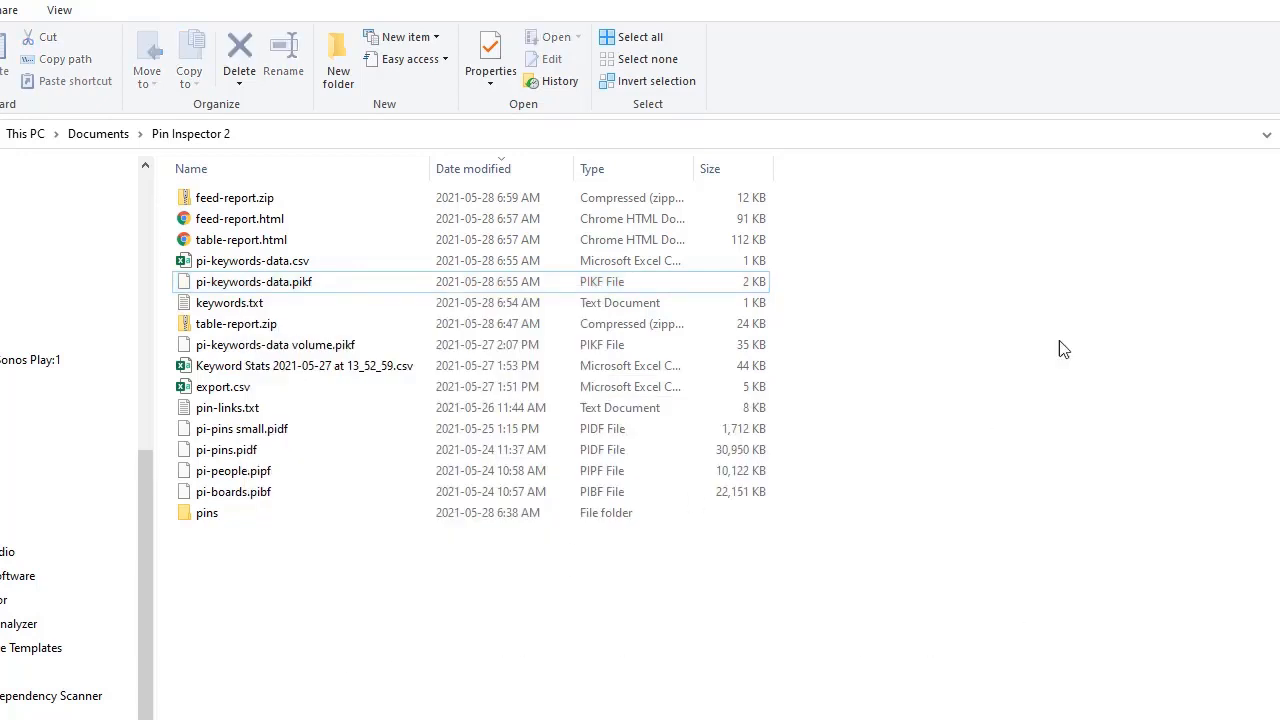
right_click(205, 240)
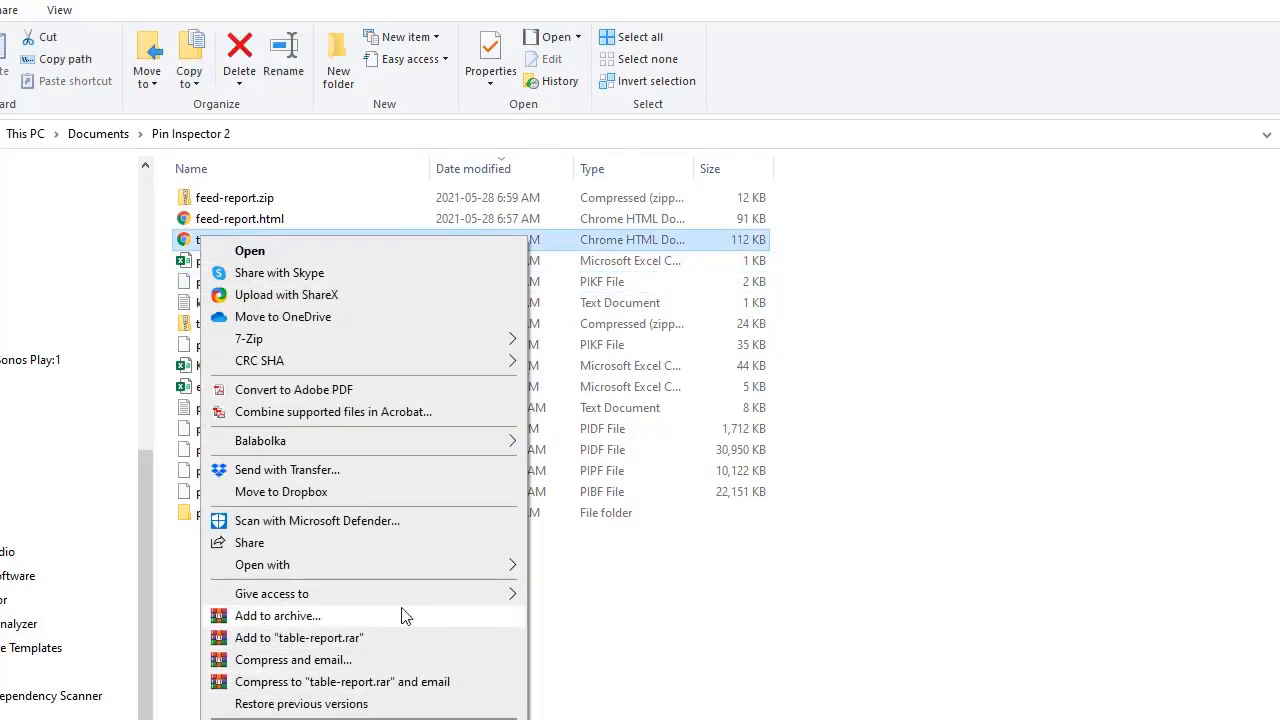
left_click(1020, 558)
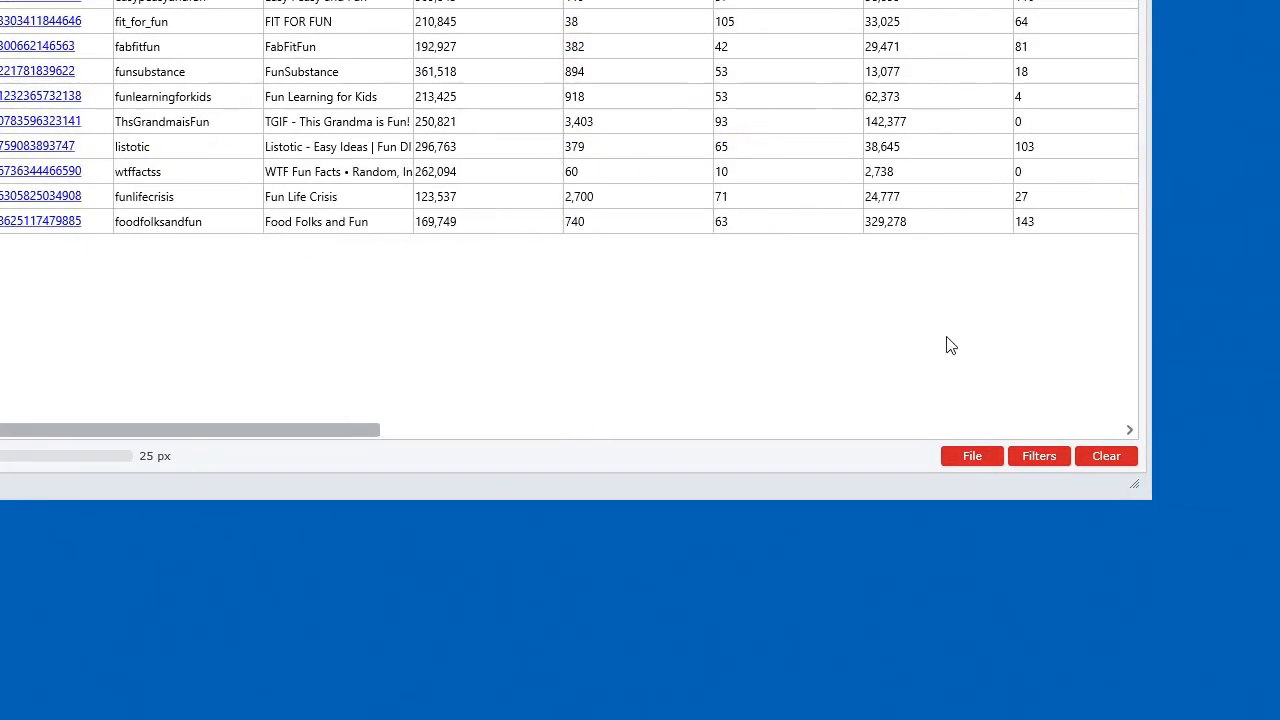
Look at the file options for the people results, including the interactive HTML exports, and for the pin search results
left_click(980, 457)
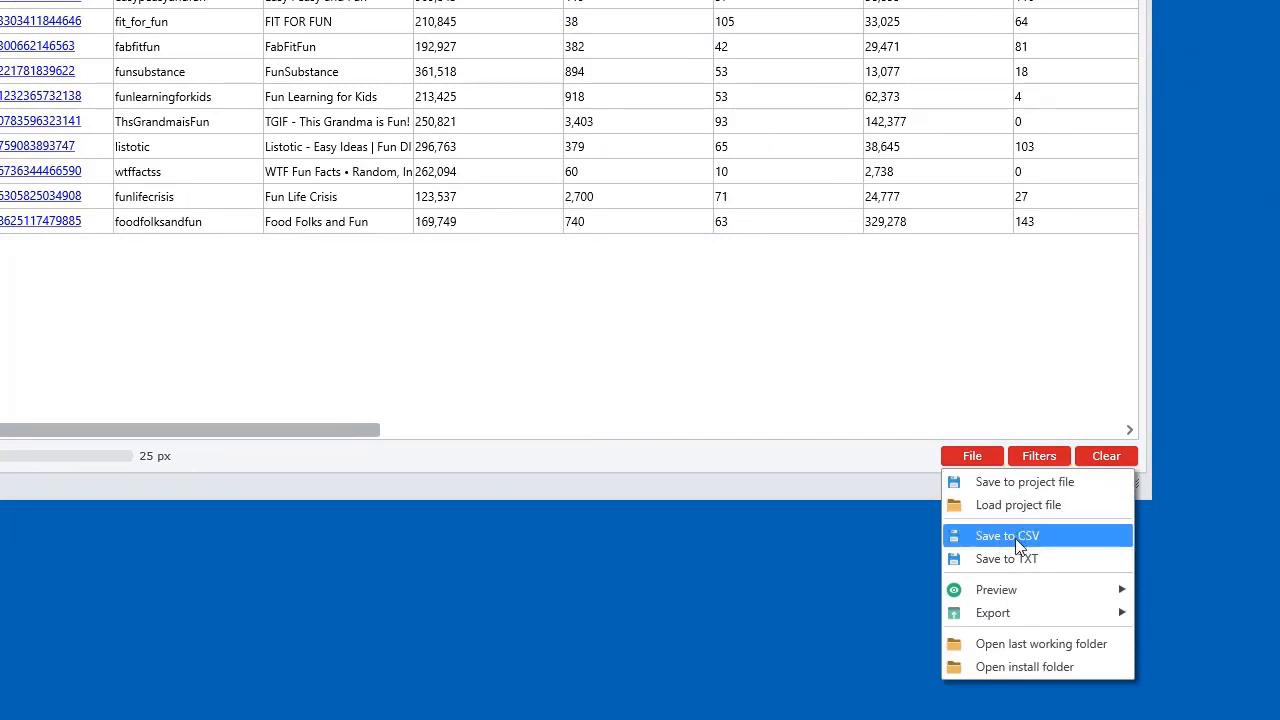
mouse_move(1003, 610)
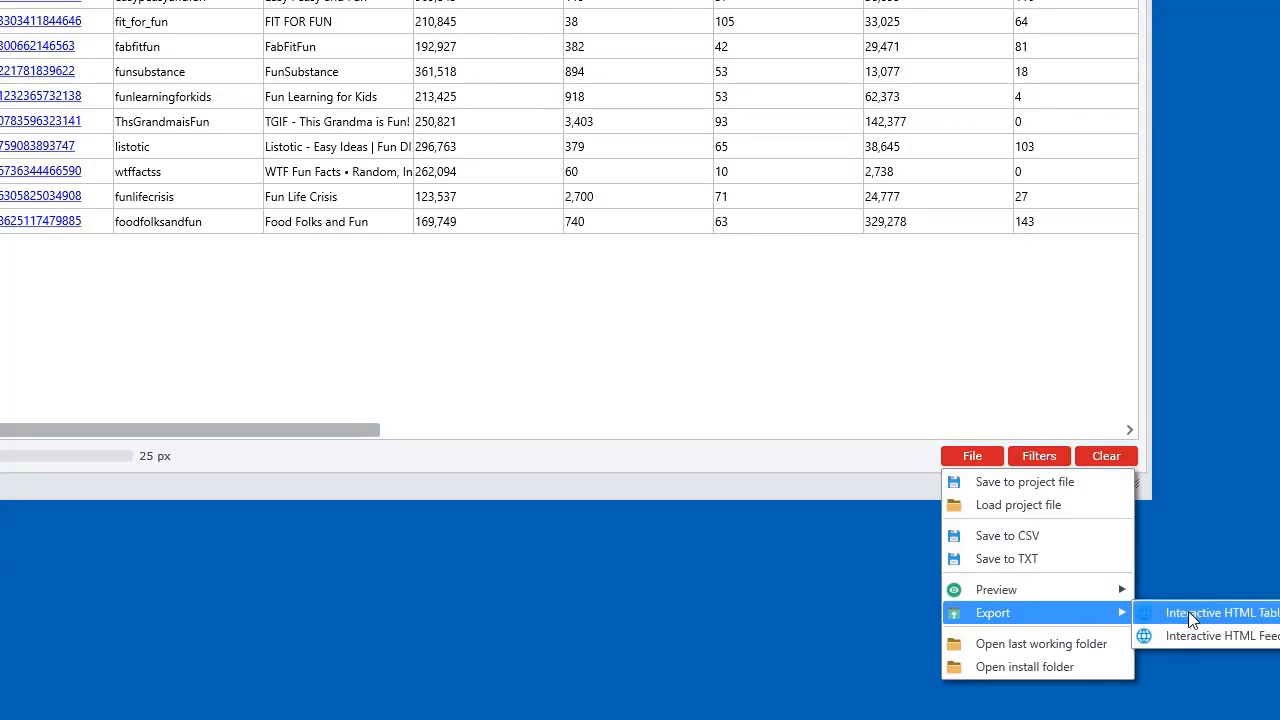
left_click(709, 306)
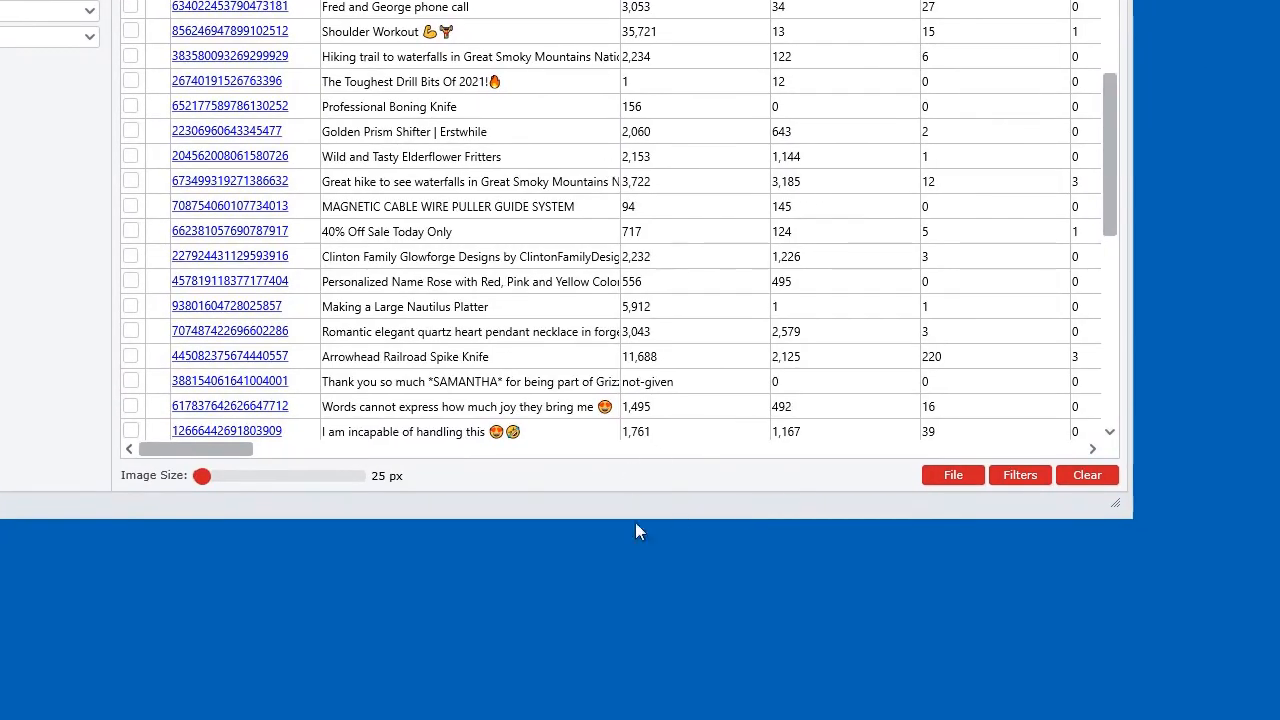
left_click(977, 478)
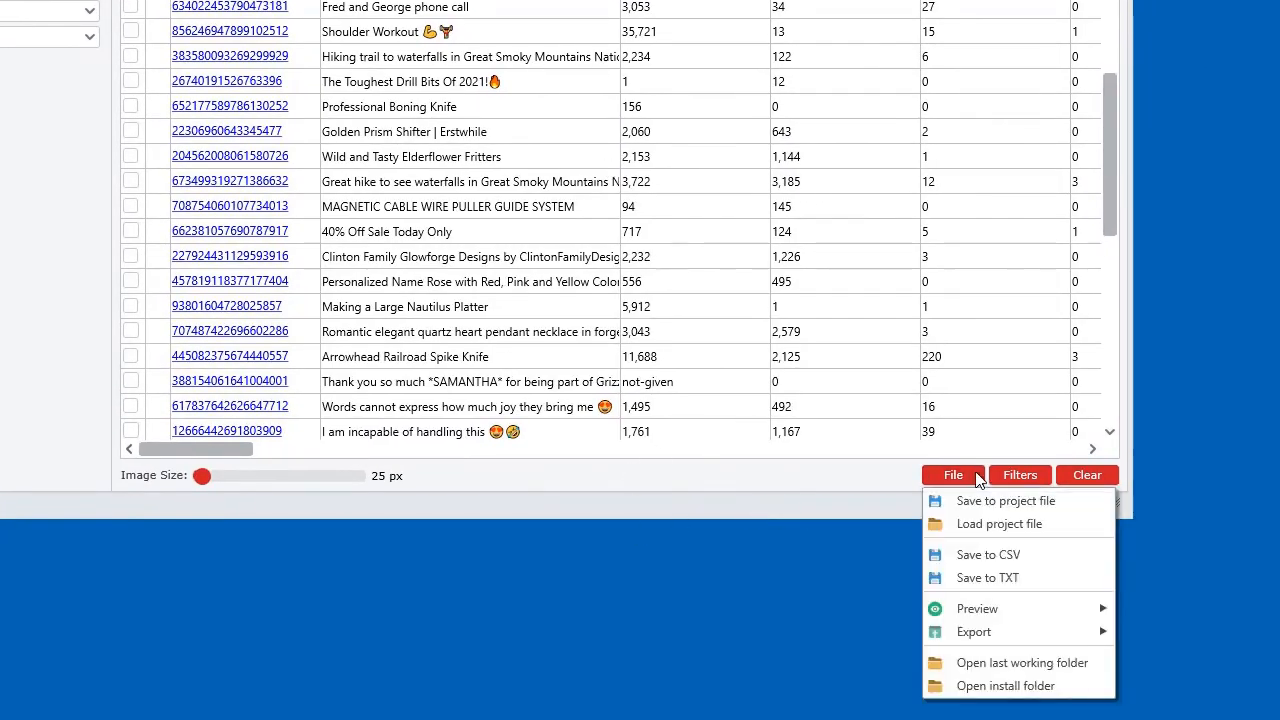
left_click(772, 475)
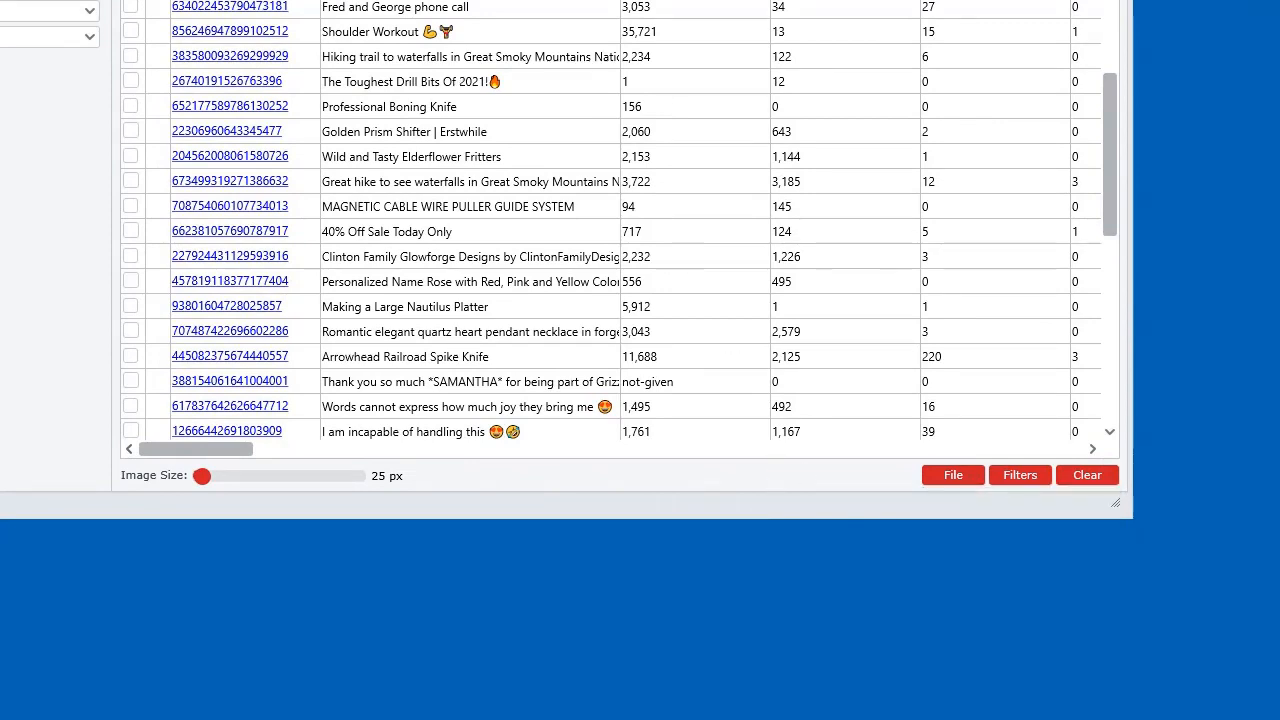
Import pin links from the pi-pins.pidf project file into the Browse & Scrape pin links list
left_click(220, 3)
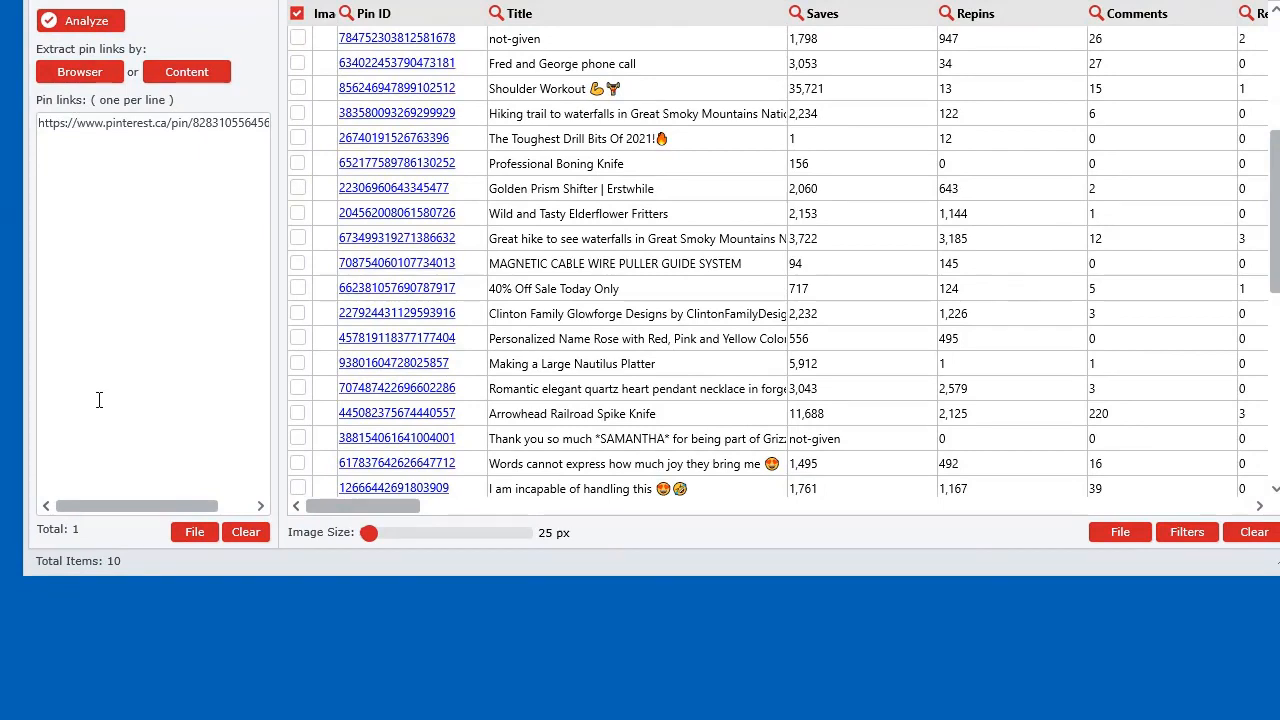
left_click(190, 533)
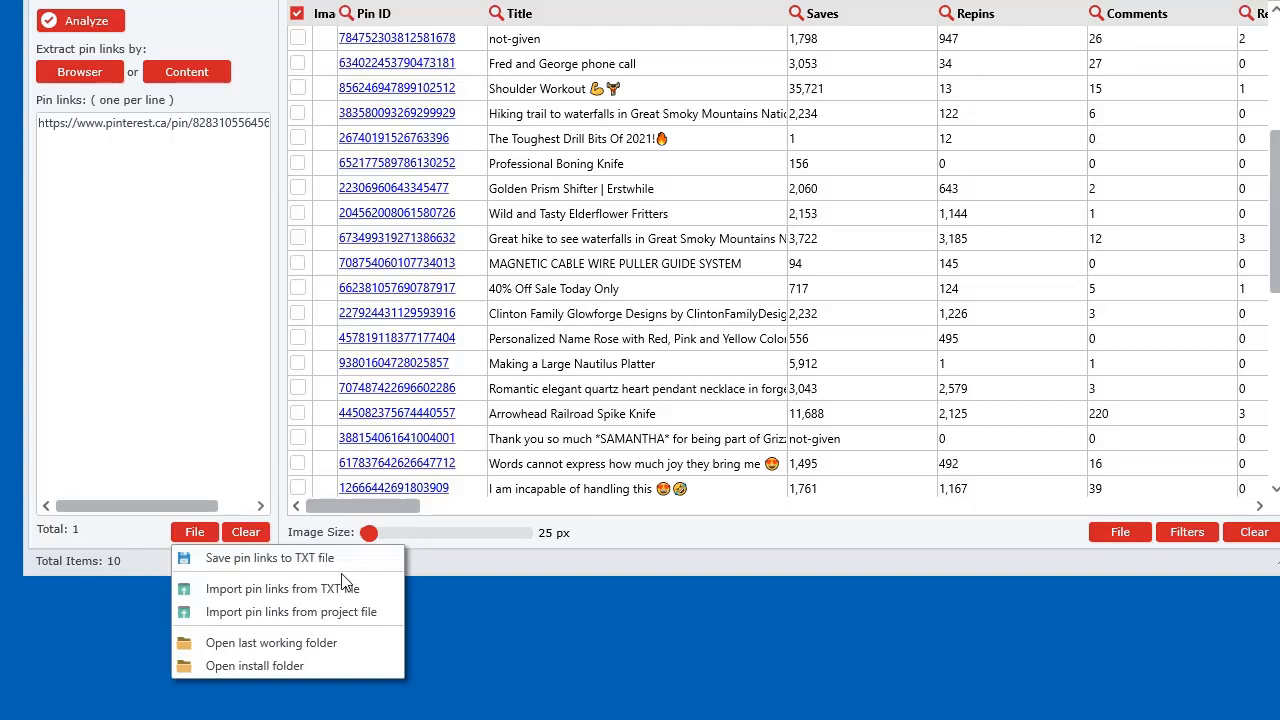
left_click(274, 621)
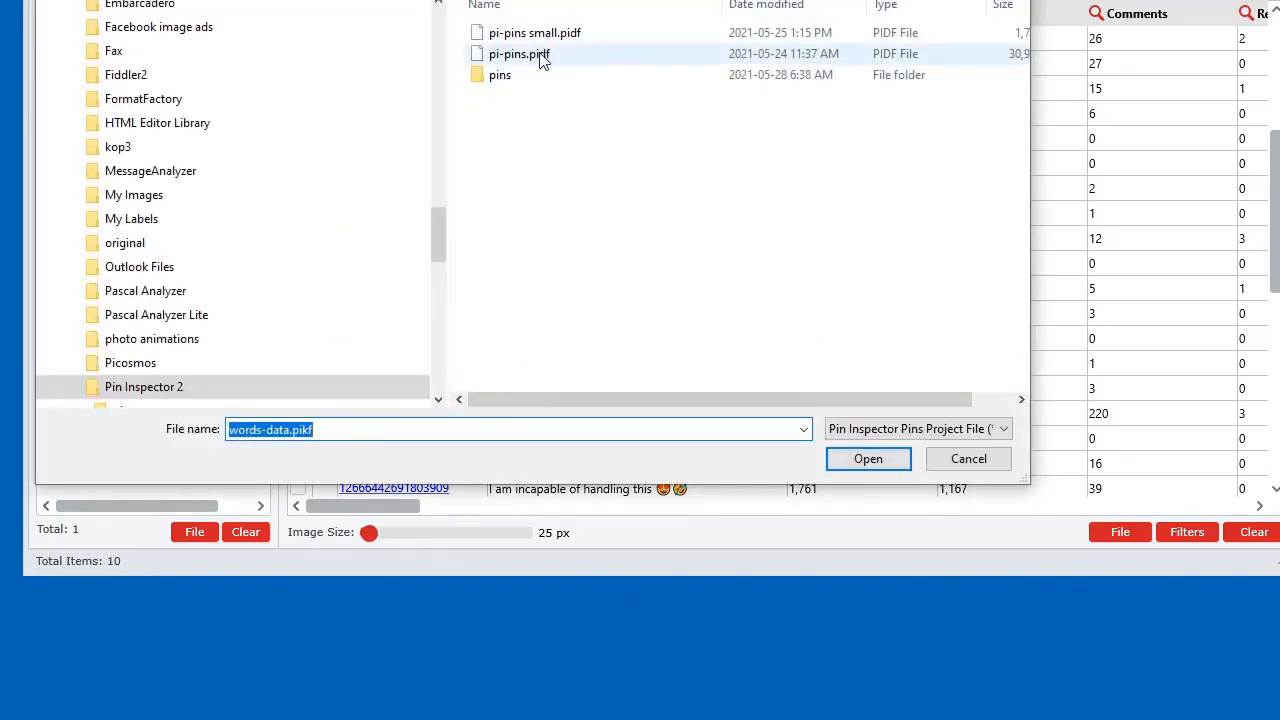
double_click(540, 56)
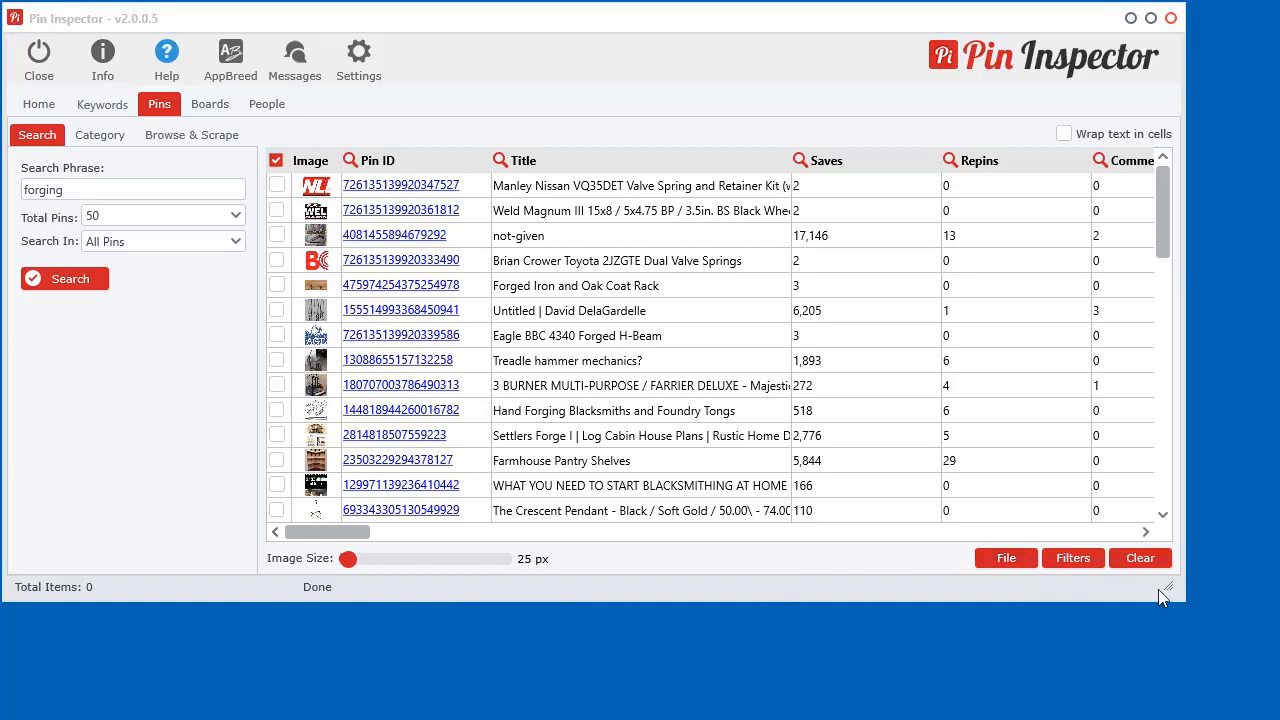
Enlarge the Pin Inspector window and look over the pin search results
left_click_drag(1158, 589, 1243, 694)
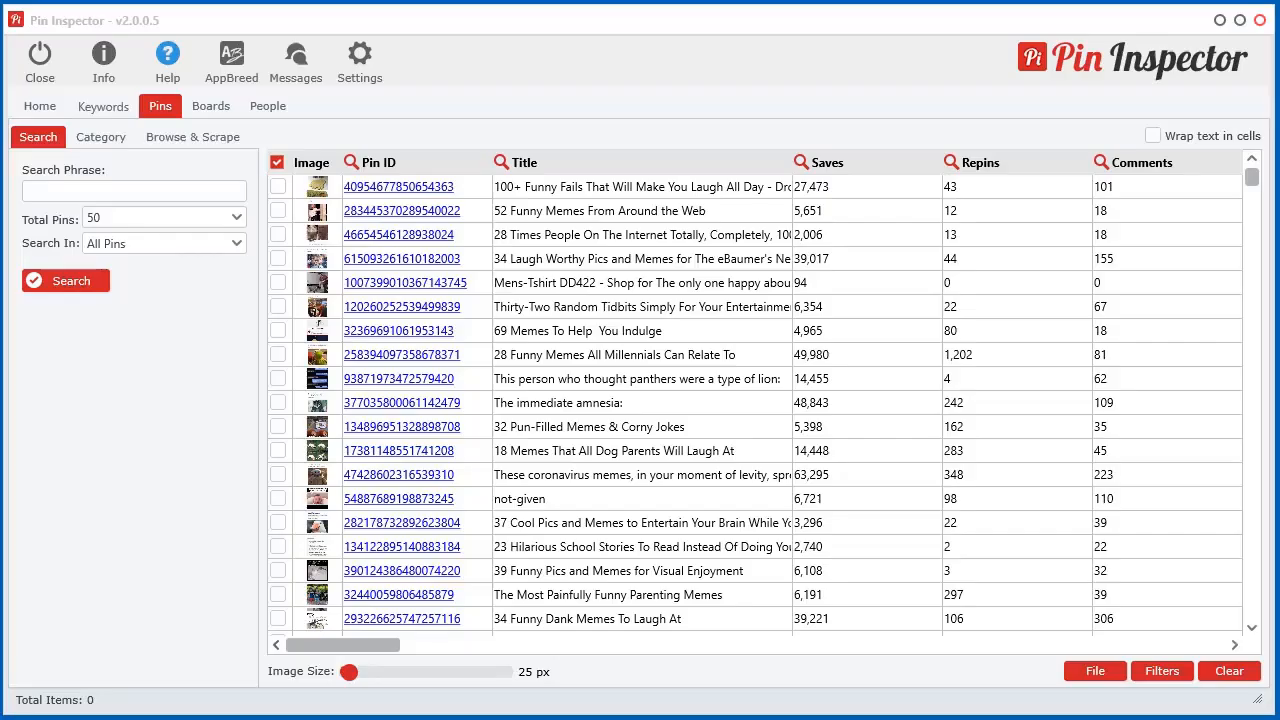
scroll(750, 482, "down", 1)
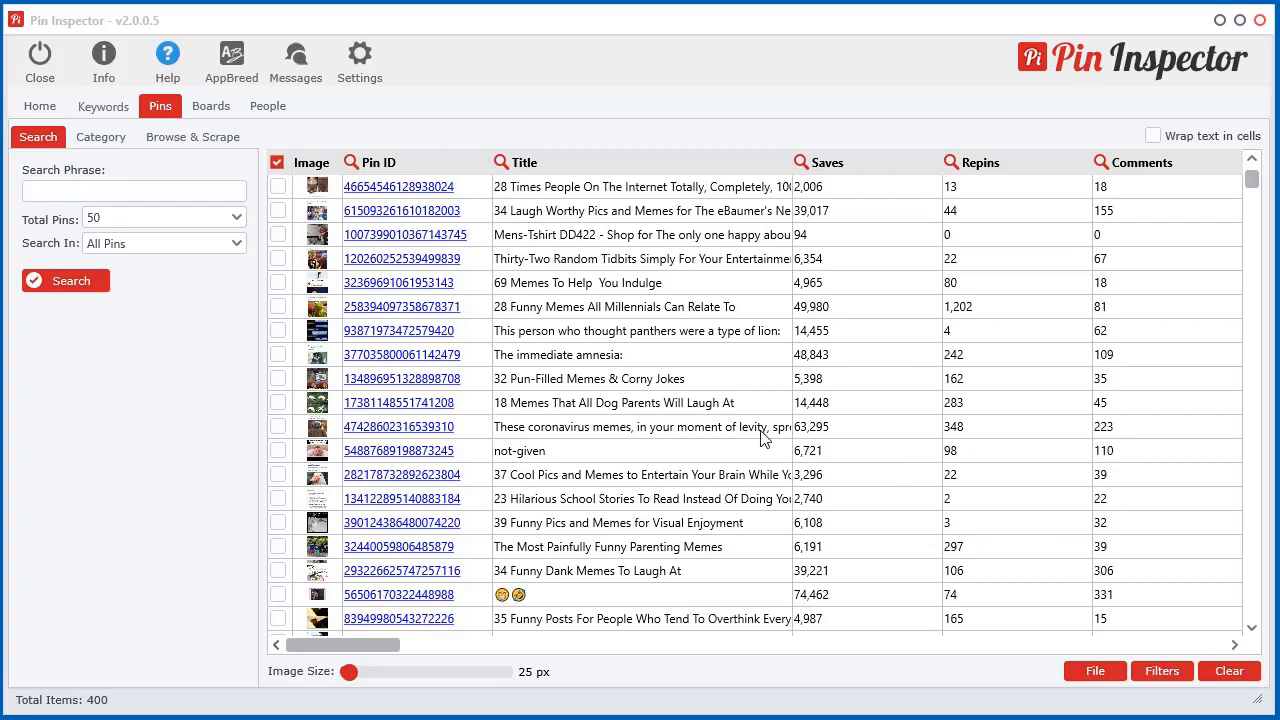
scroll(684, 444, "up", 1)
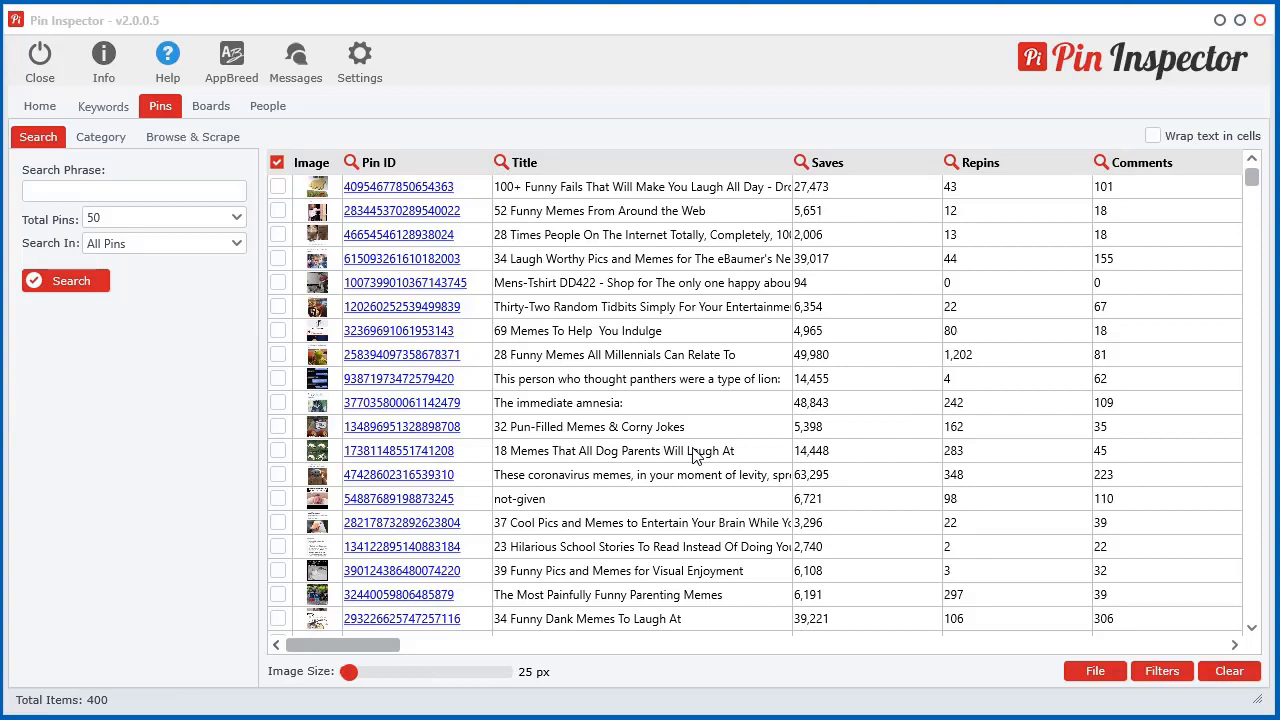
left_click_drag(330, 645, 283, 655)
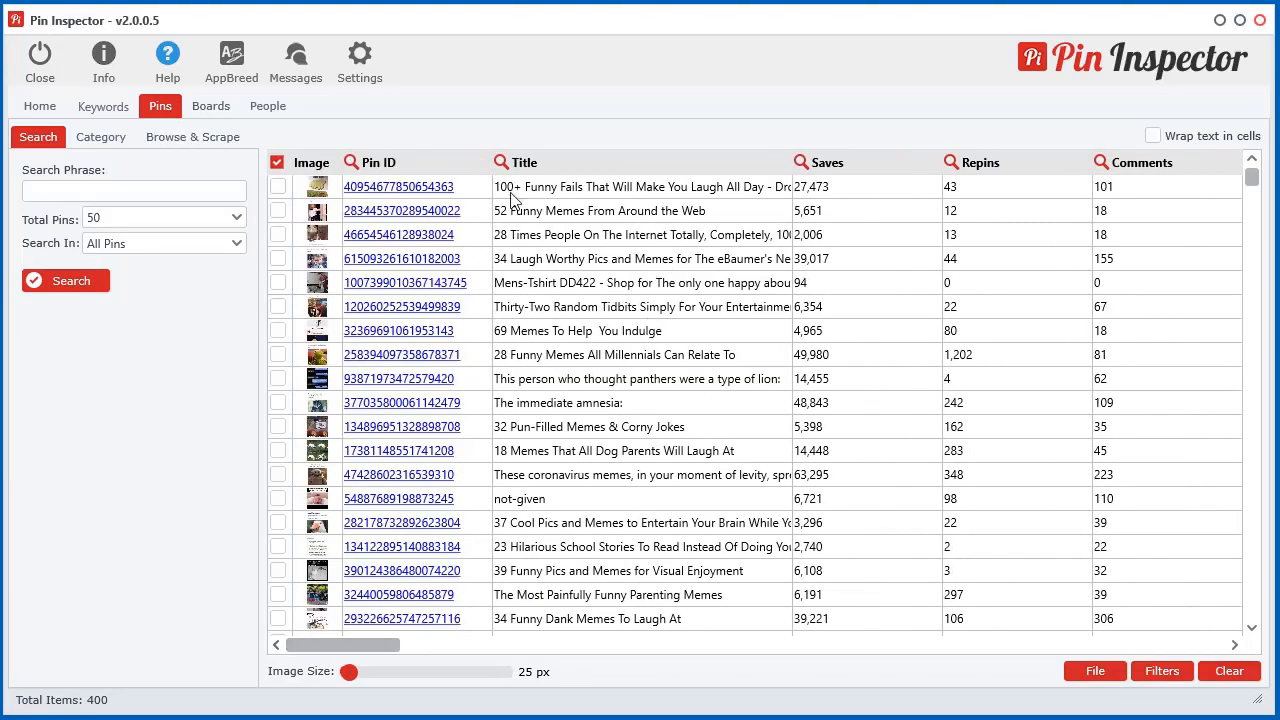
Look at the Boards and People sections and return to the pin search results
left_click(213, 108)
left_click(275, 110)
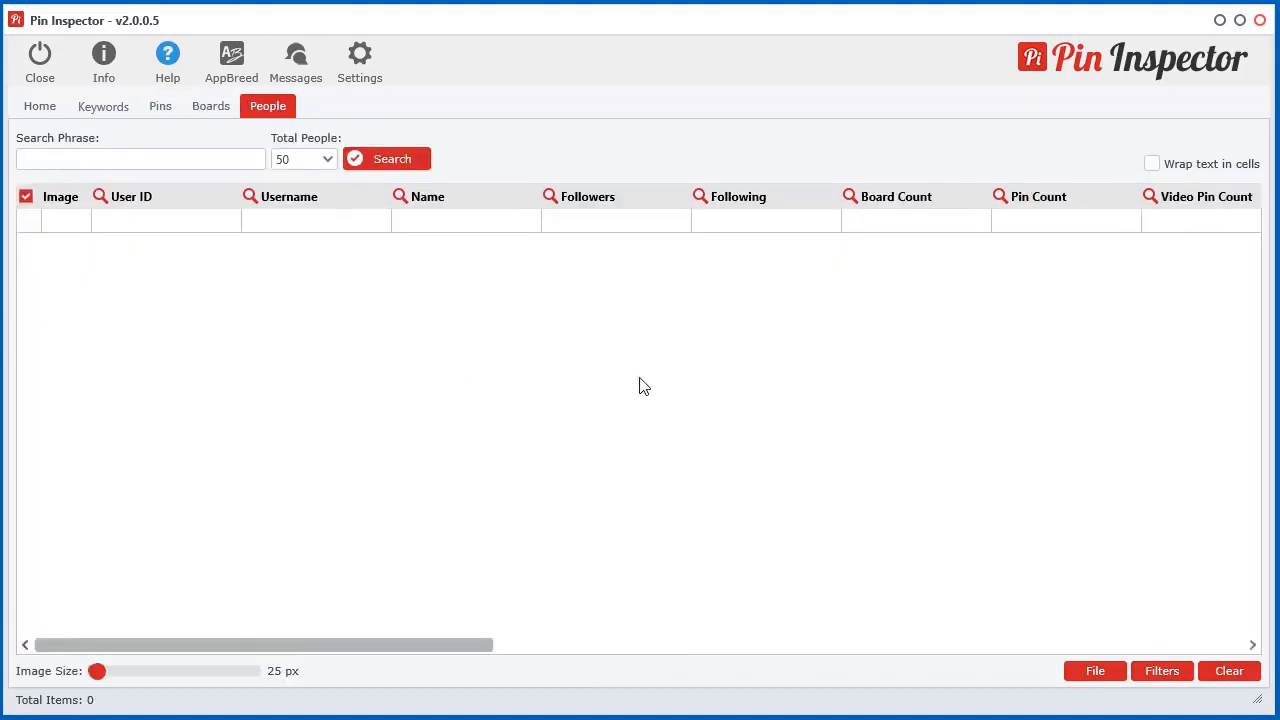
left_click(159, 110)
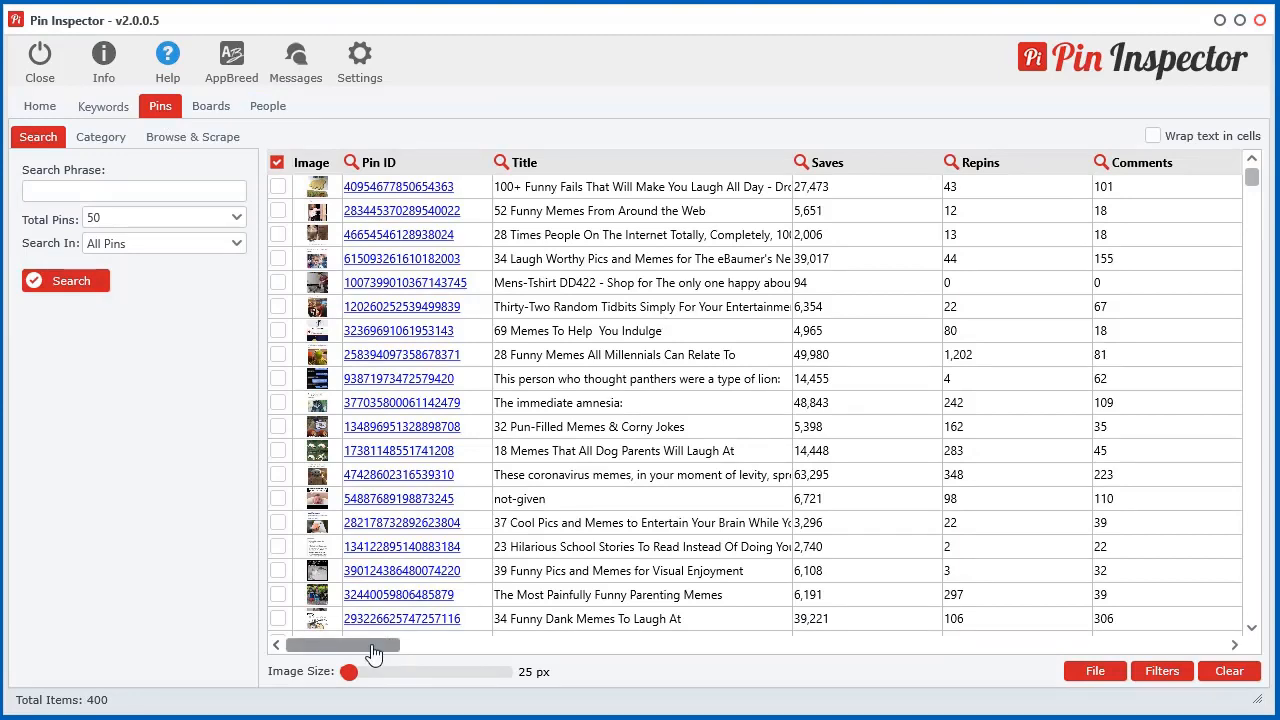
Filter the Saves column to values greater than 500, look through the matching pins, and clear the filter
left_click_drag(388, 653, 444, 655)
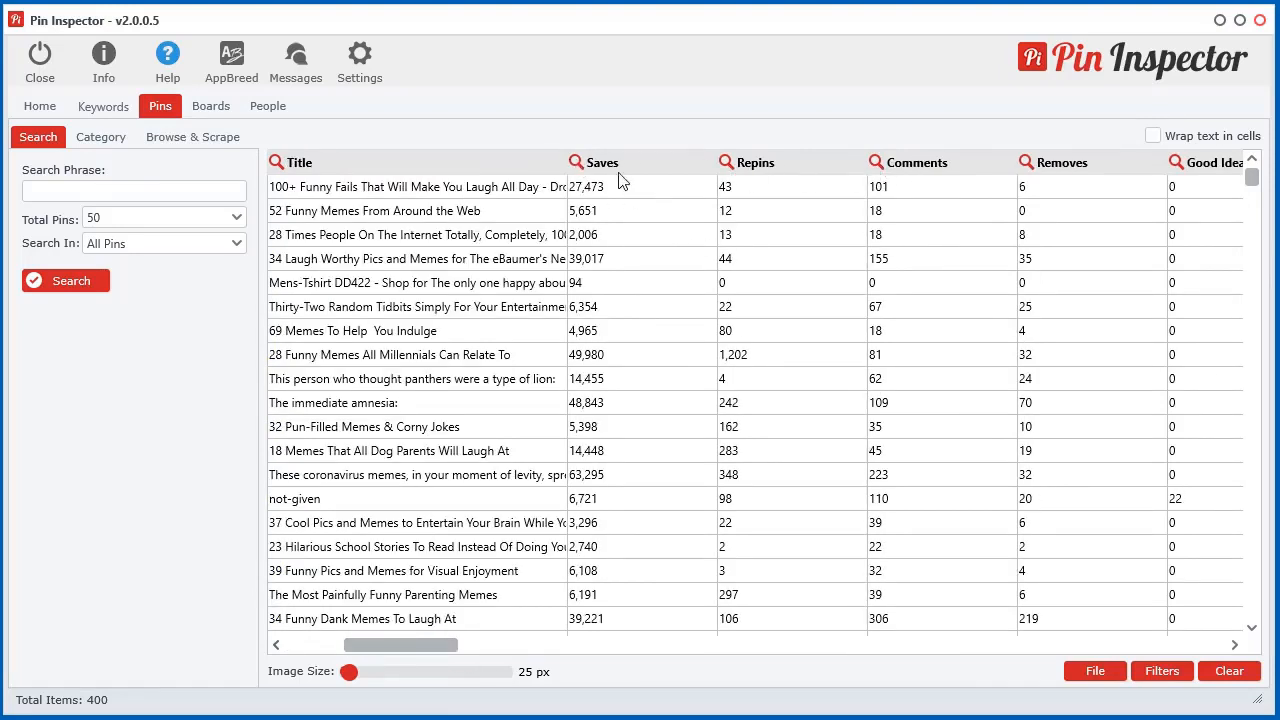
left_click(576, 162)
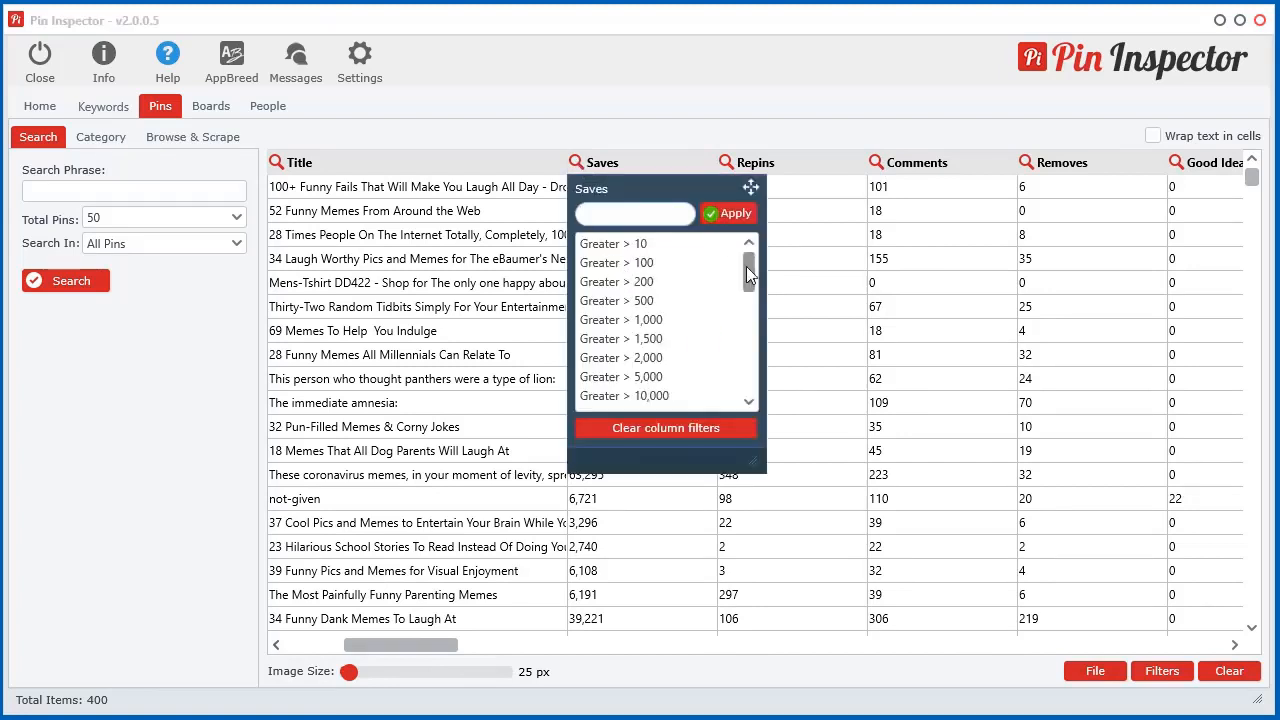
mouse_move(745, 261)
left_mouse_down()
mouse_move(741, 357)
mouse_move(750, 265)
left_mouse_up()
left_click(619, 300)
scroll(615, 572, "down", 5)
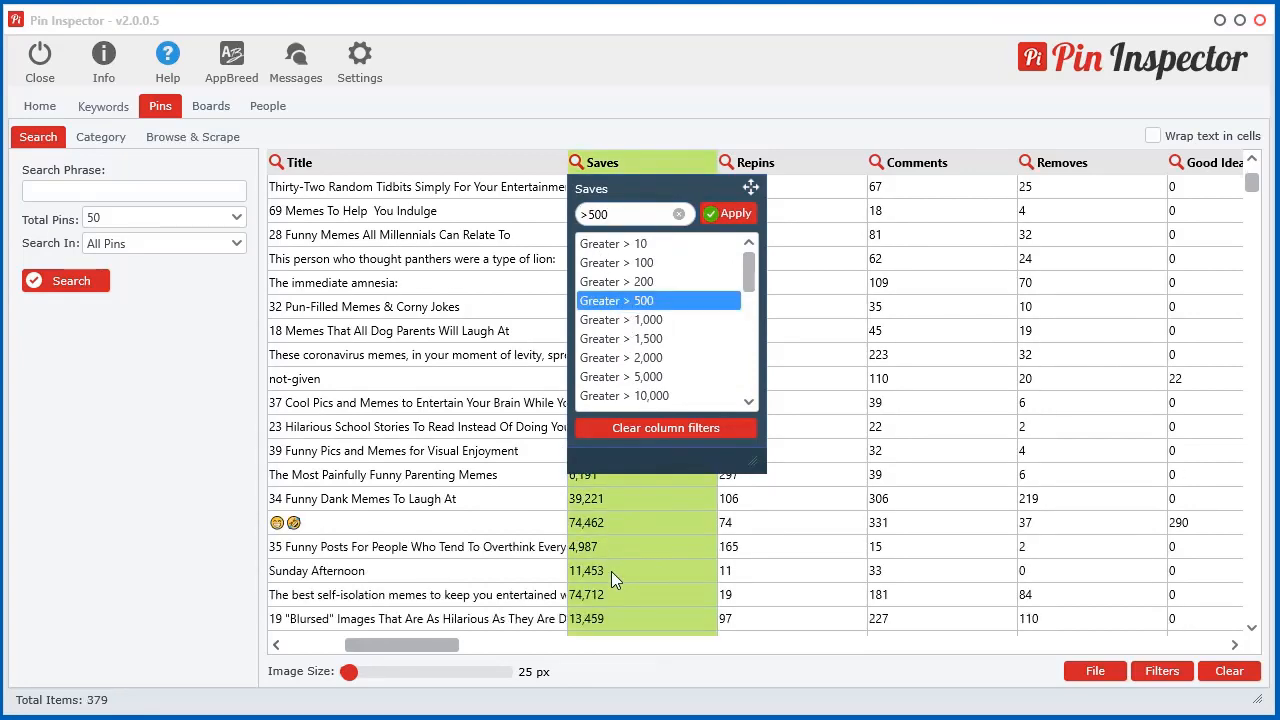
scroll(611, 569, "up", 5)
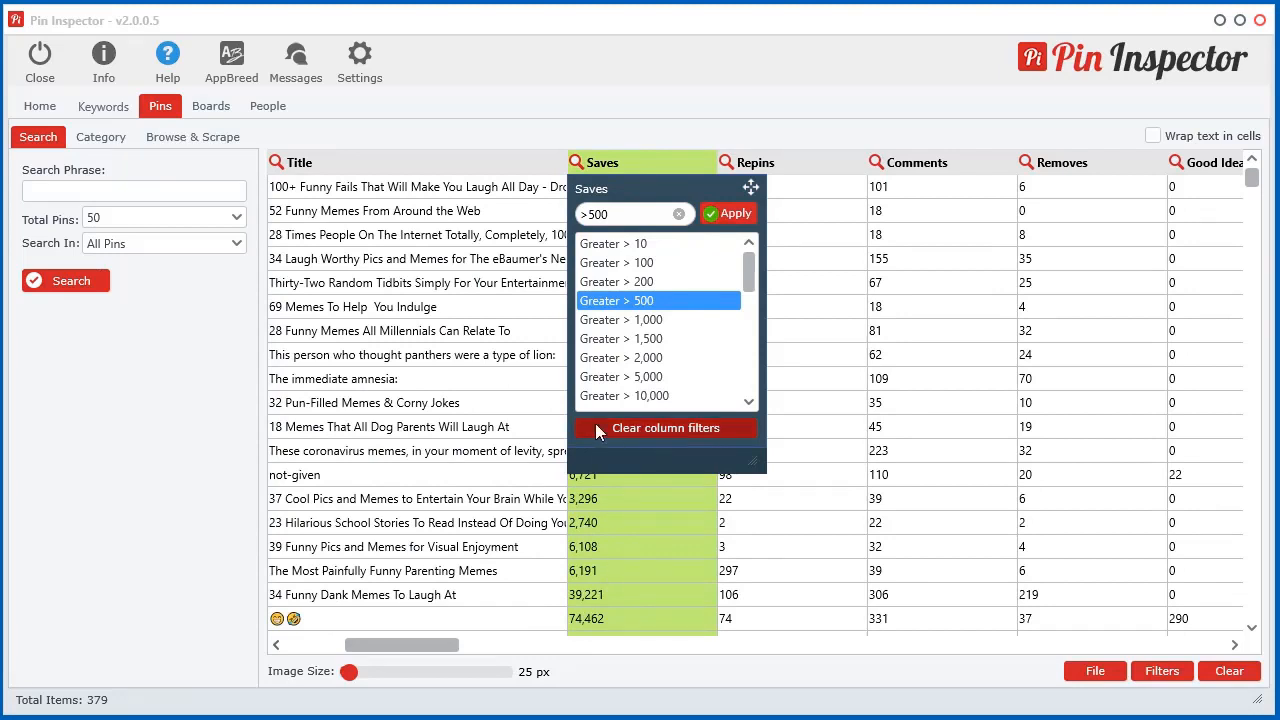
left_click(653, 427)
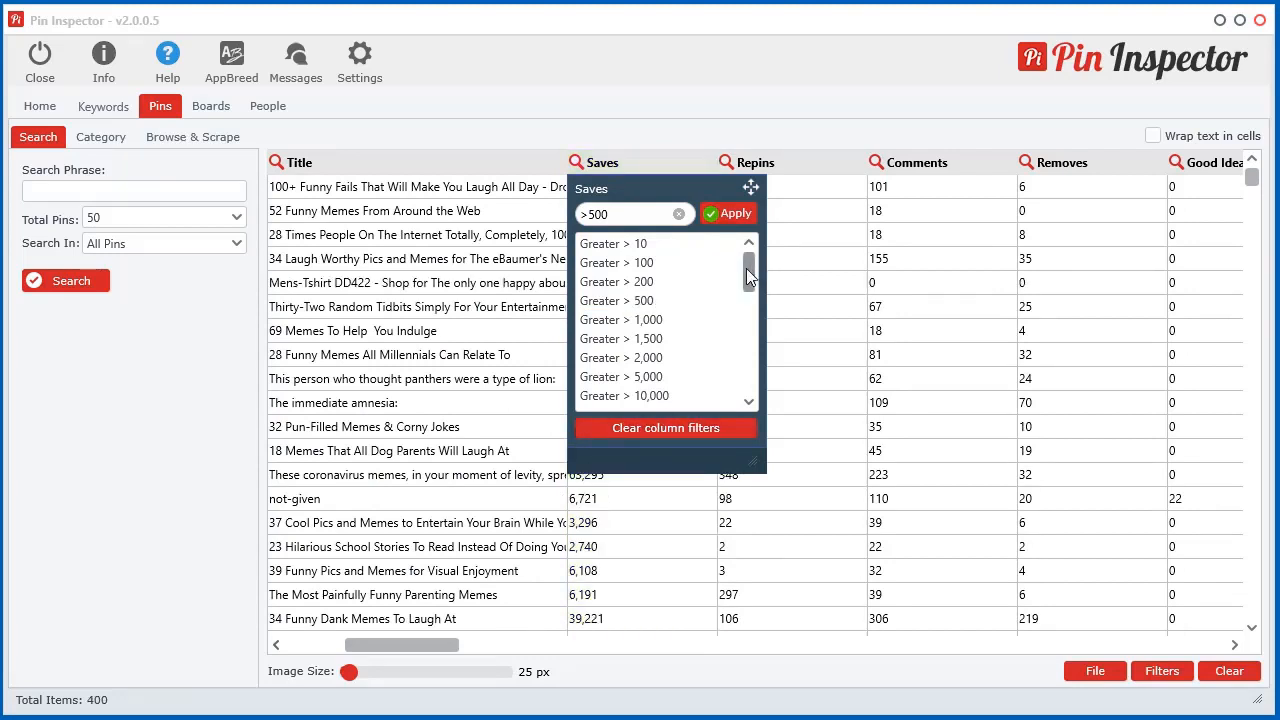
Filter the Saves column to values less than 500 and clear the filter
left_click_drag(746, 268, 745, 332)
left_click(619, 334)
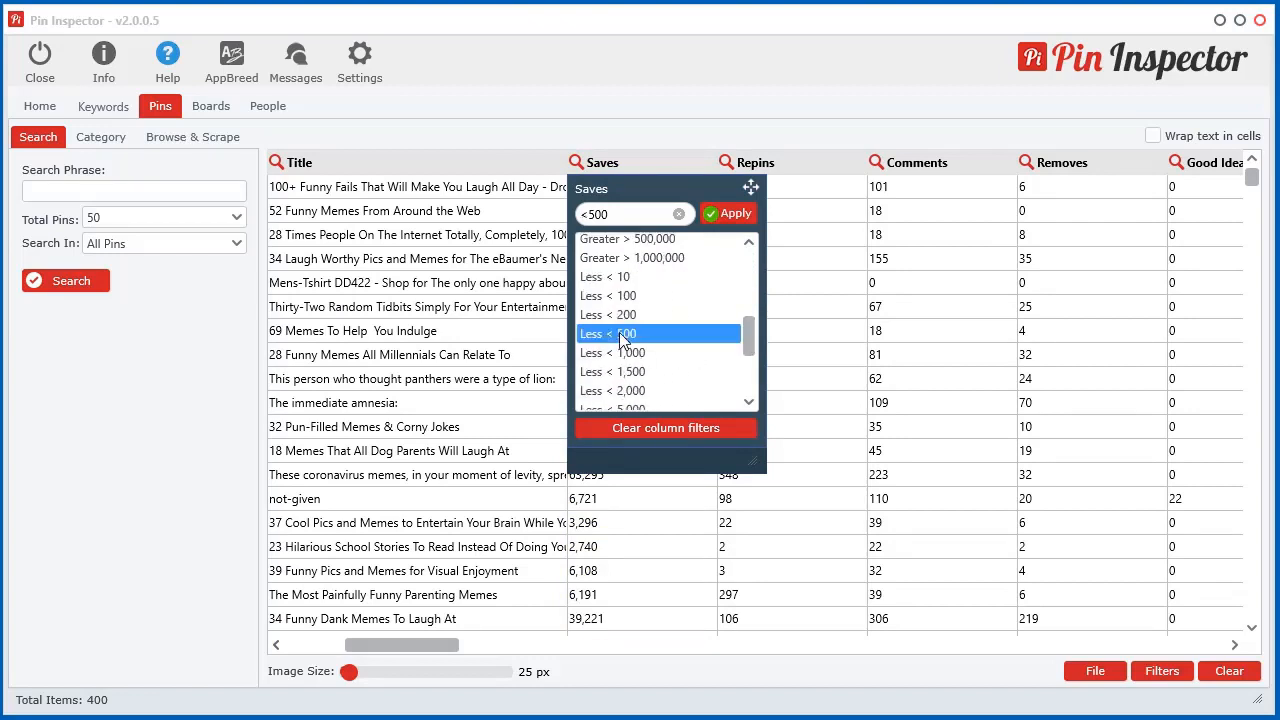
left_click(681, 428)
Apply a custom >125 filter to the Saves column
left_click_drag(746, 356, 750, 248)
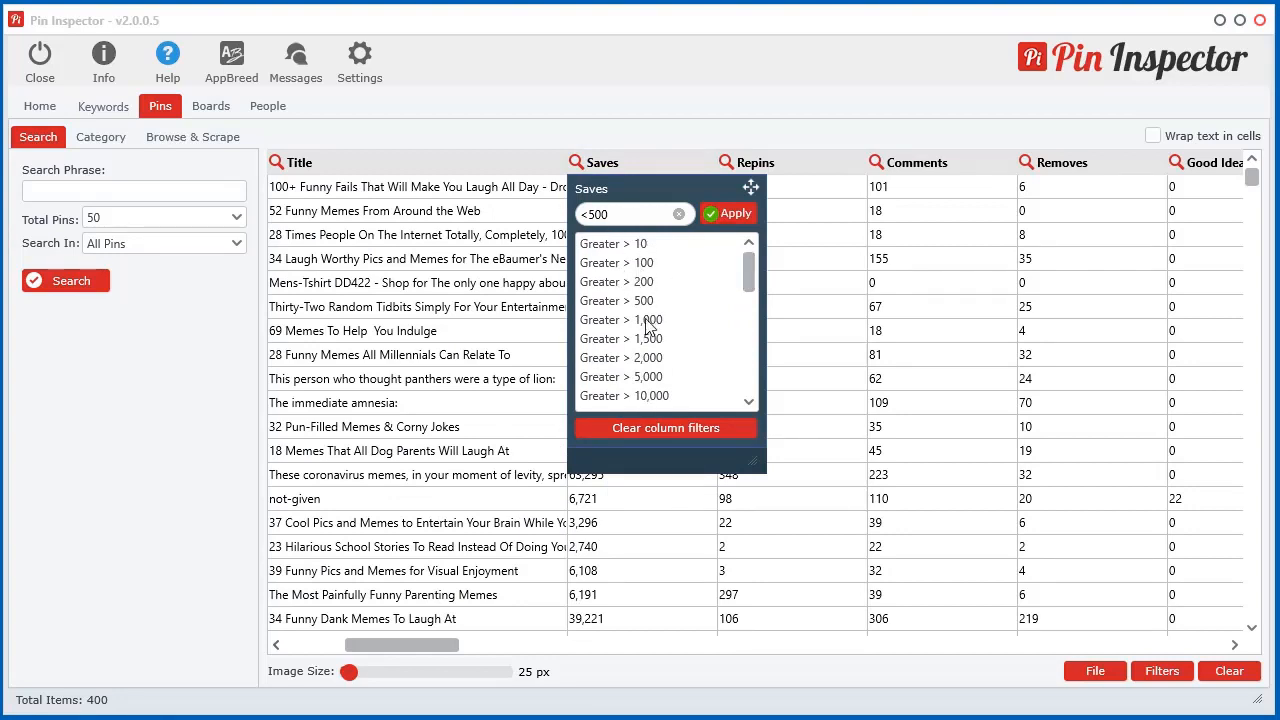
scroll(640, 328, "down", 2)
scroll(610, 335, "up", 2)
left_click_drag(617, 216, 563, 218)
type(">125")
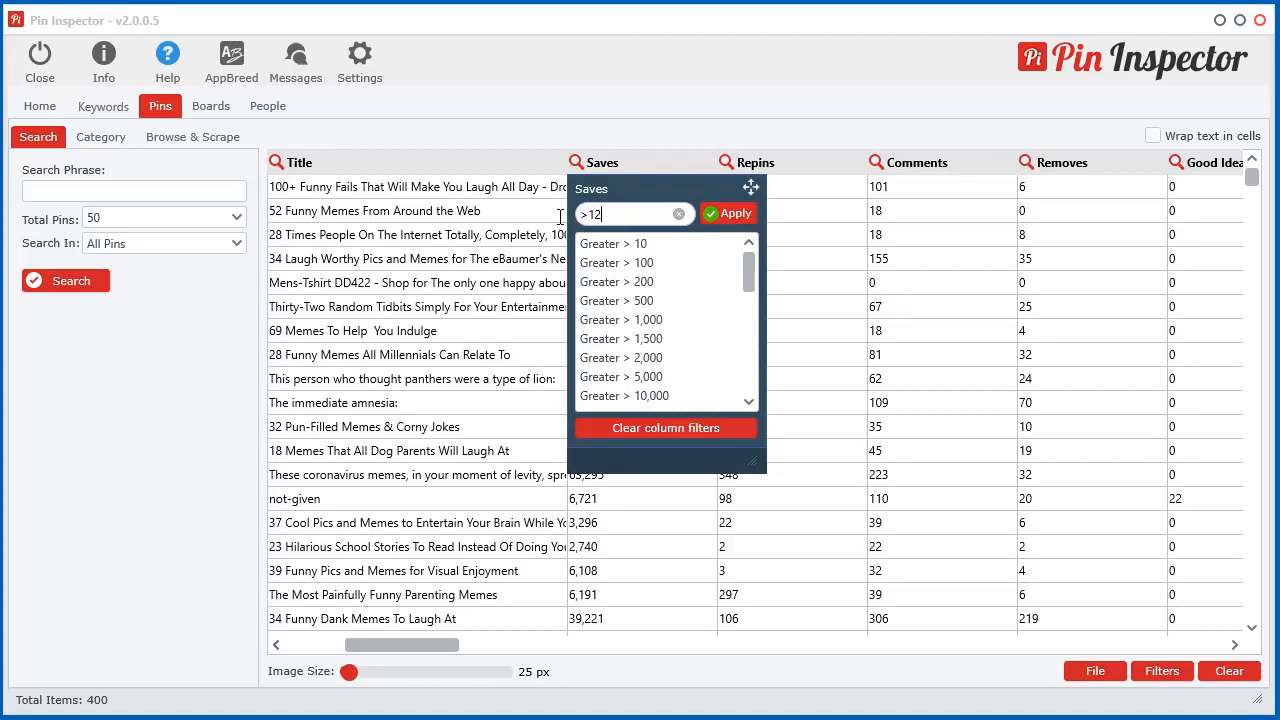
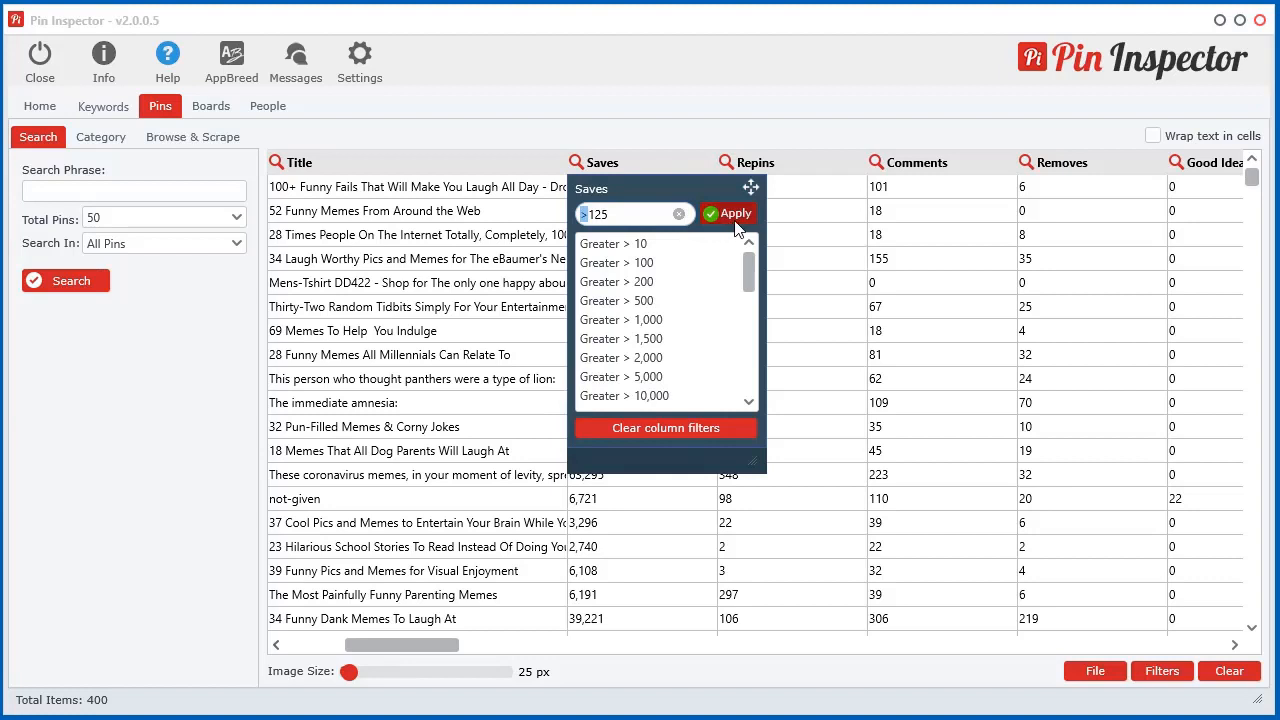
left_click(736, 222)
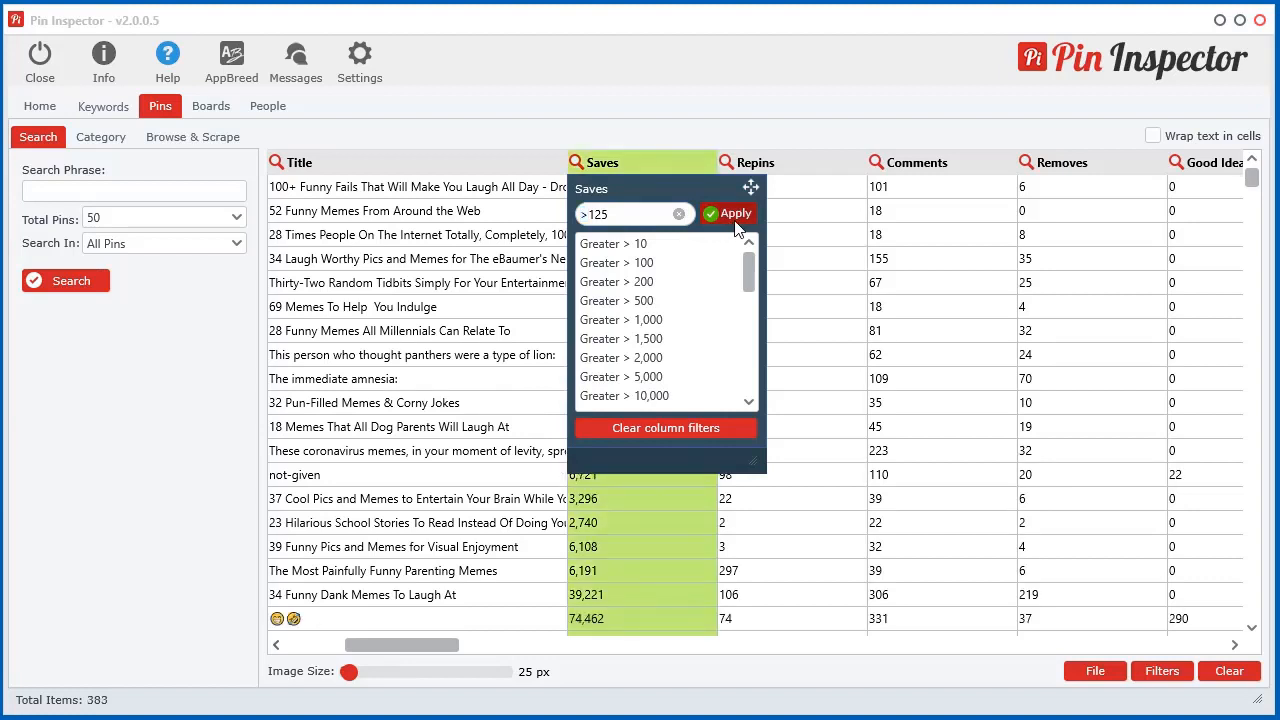
Change the custom Saves filter to =125, apply it, and clear the column filter
left_click(587, 216)
key("BackSpace")
type("=")
left_click(720, 218)
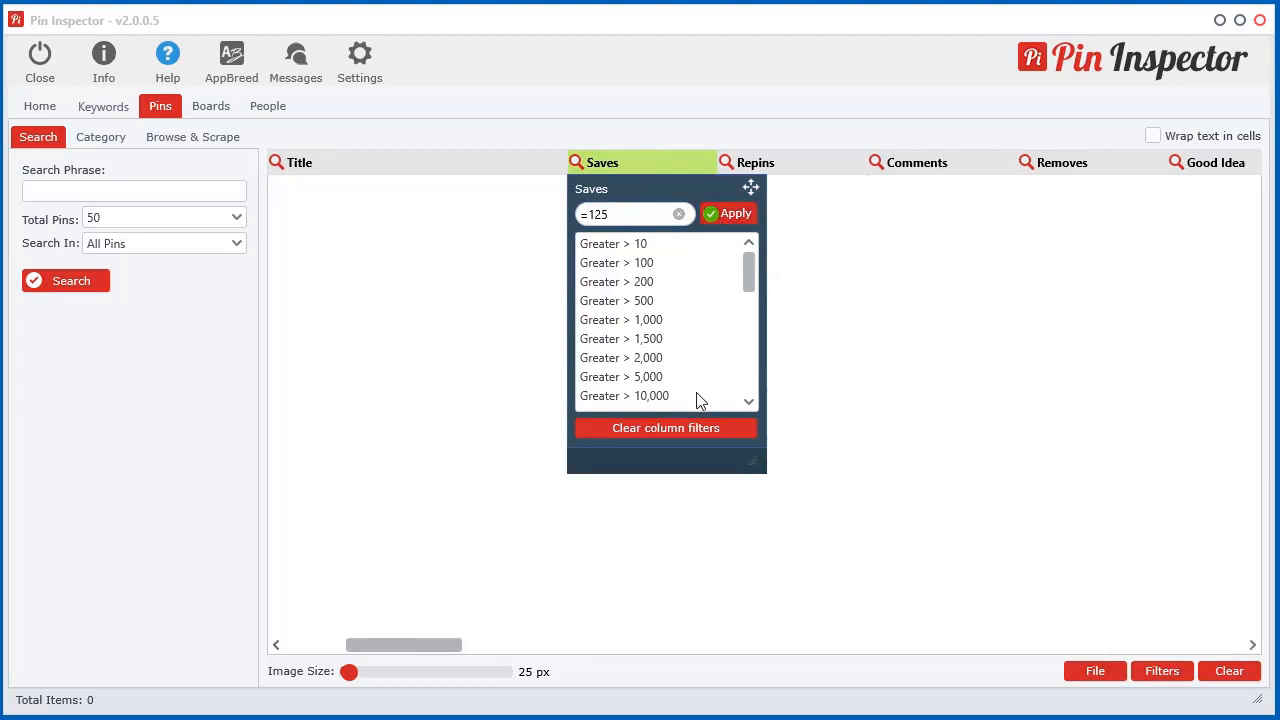
left_click(673, 427)
Empty the Saves filter value and filter the column to values greater than 2,000
left_click_drag(614, 218, 578, 229)
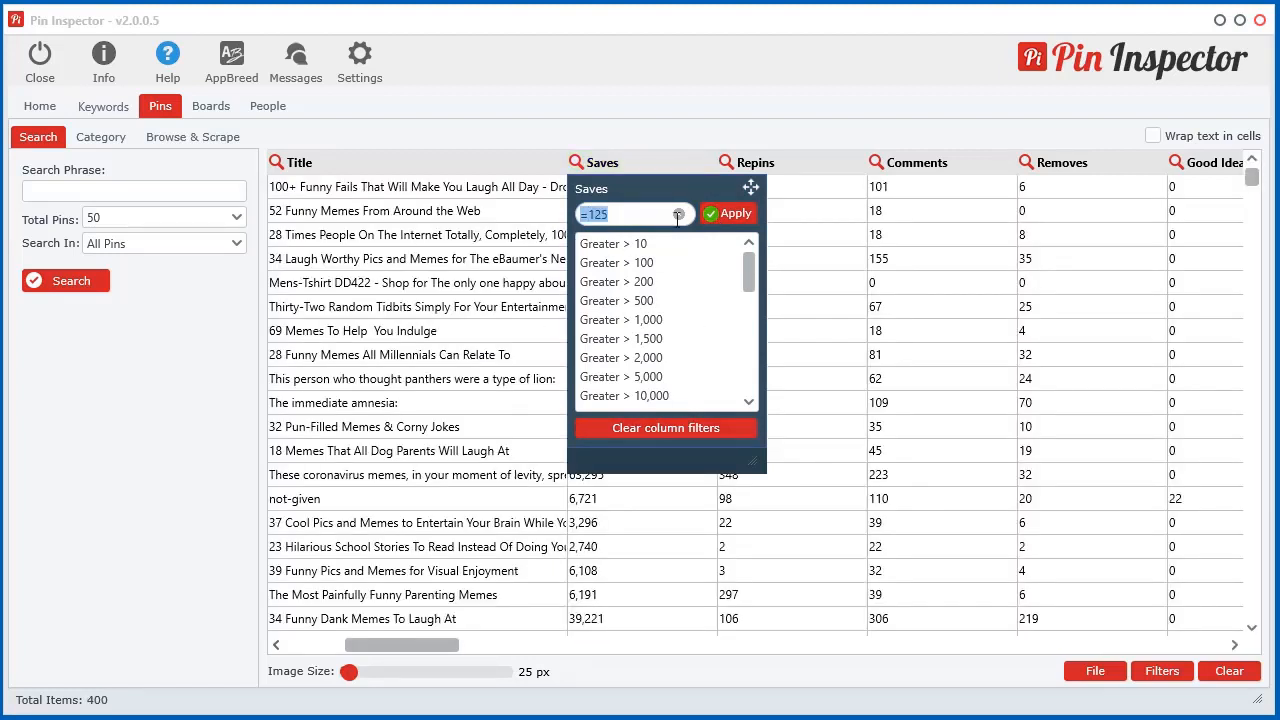
left_click(681, 214)
mouse_move(748, 267)
left_mouse_down()
mouse_move(748, 354)
mouse_move(746, 281)
left_mouse_up()
left_click(615, 307)
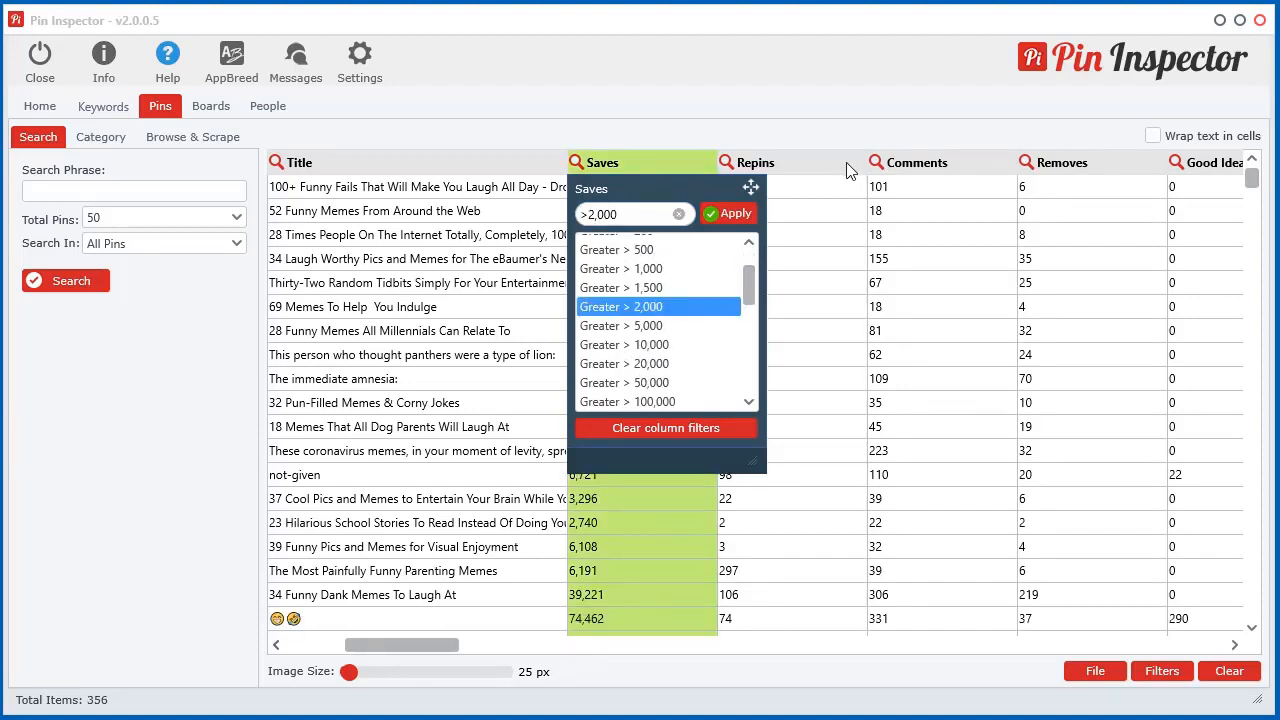
Filter the Repins column to values greater than 500 and the Comments column to values greater than 50
left_click(745, 166)
left_click(745, 303)
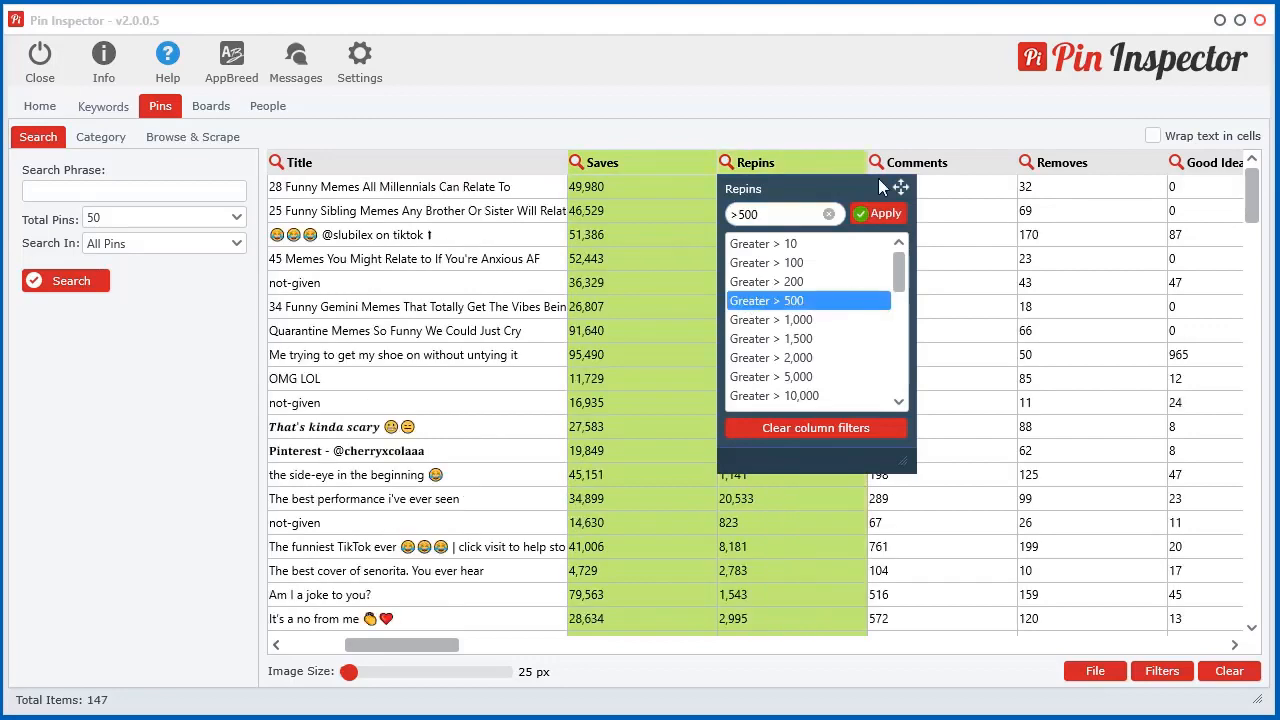
left_click(895, 165)
left_click(918, 302)
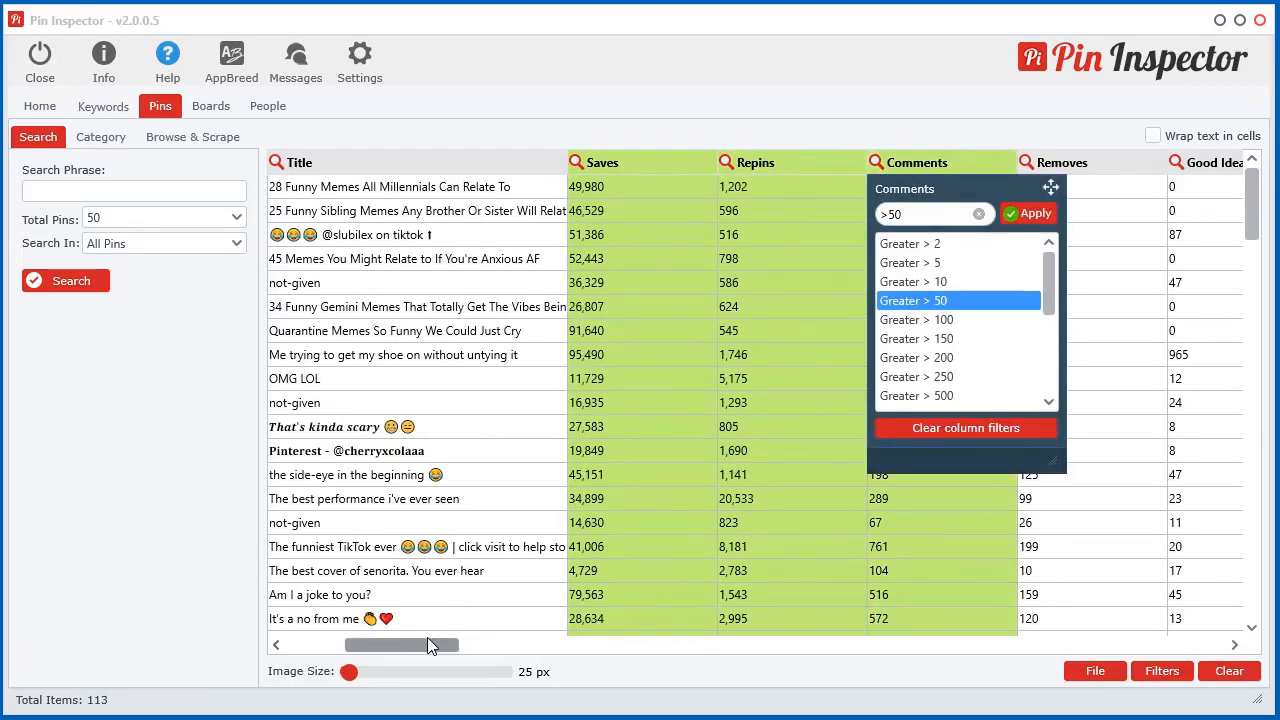
Filter the Title column for "funny", look through the matching pins, and close the column search
left_click_drag(427, 637, 413, 637)
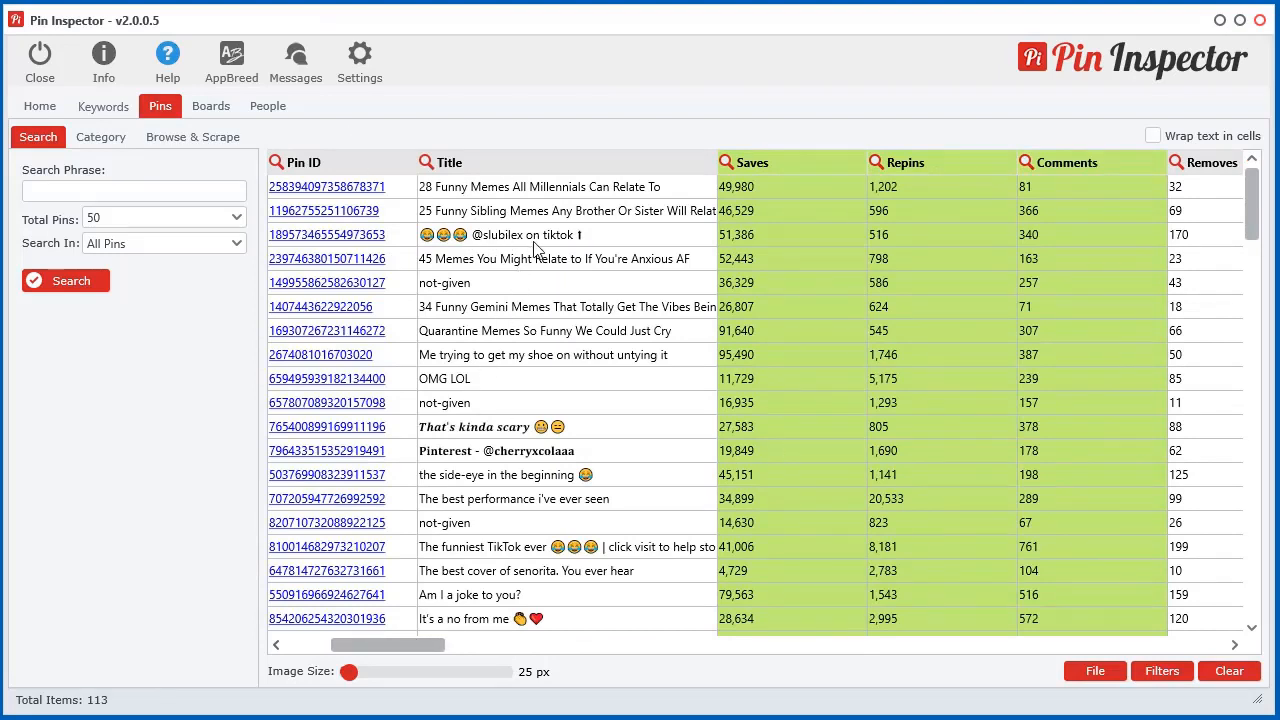
left_click(426, 162)
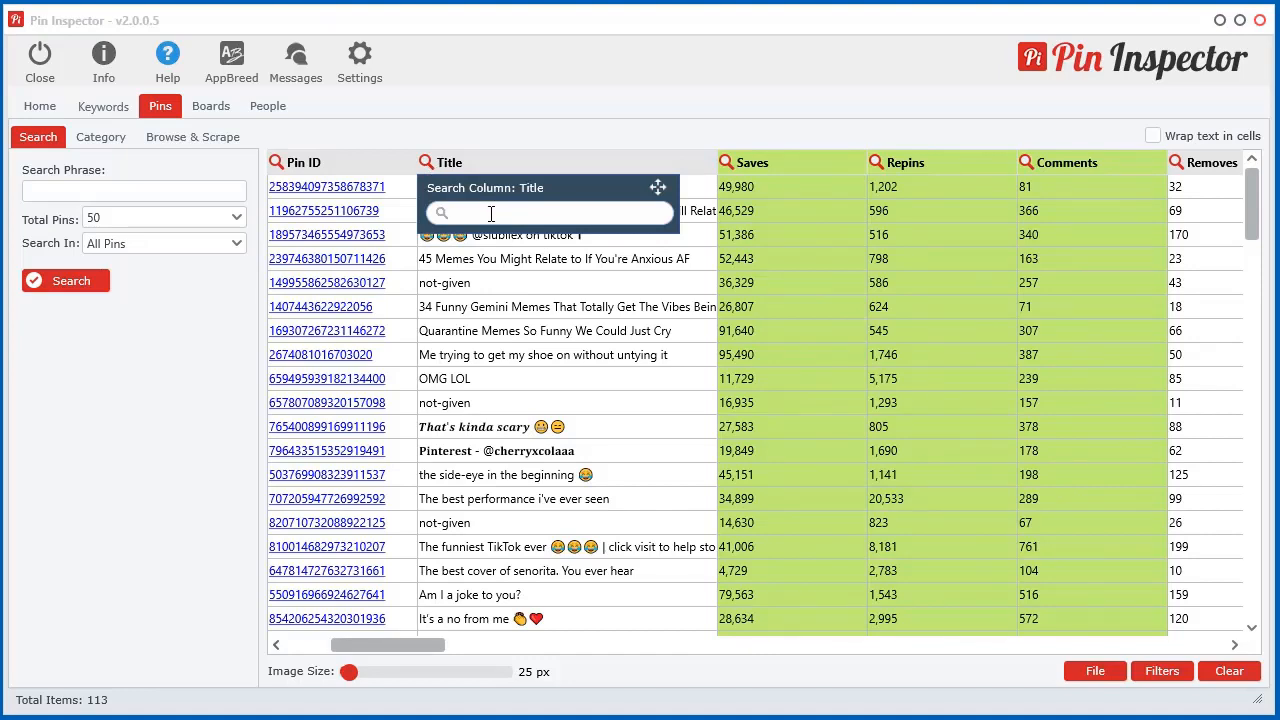
type("funny")
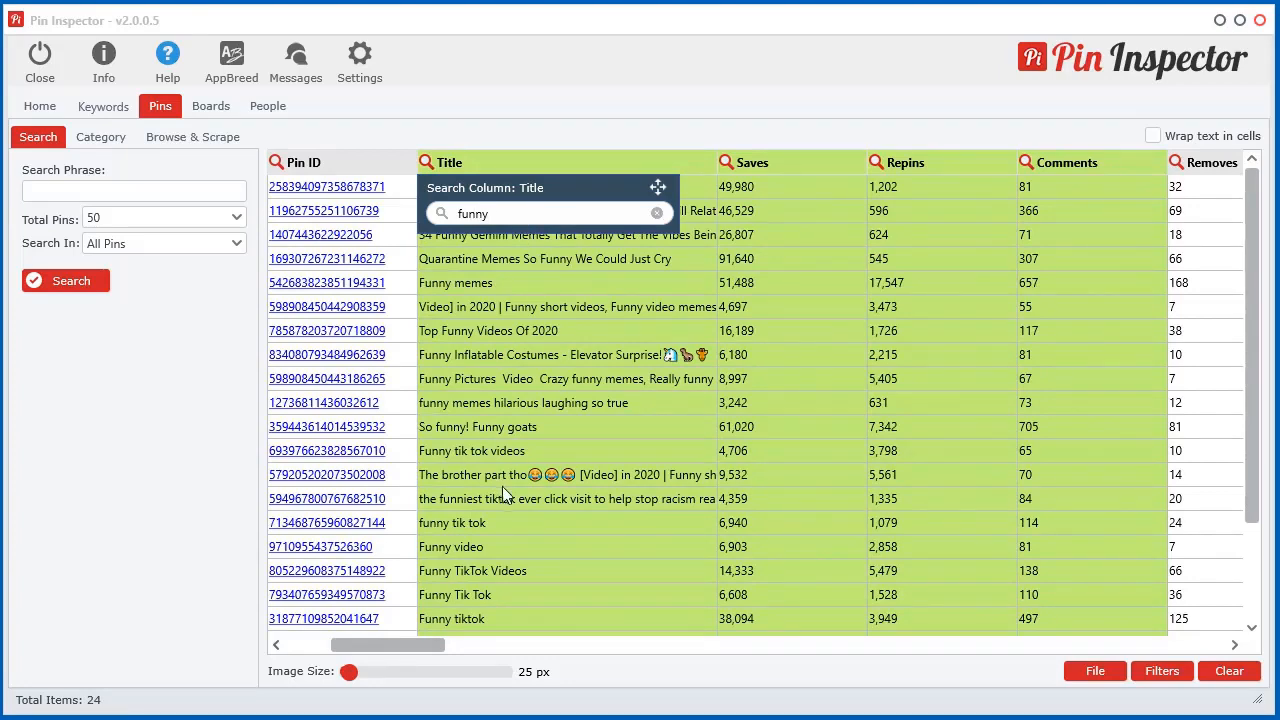
scroll(502, 486, "down", 3)
scroll(527, 512, "up", 3)
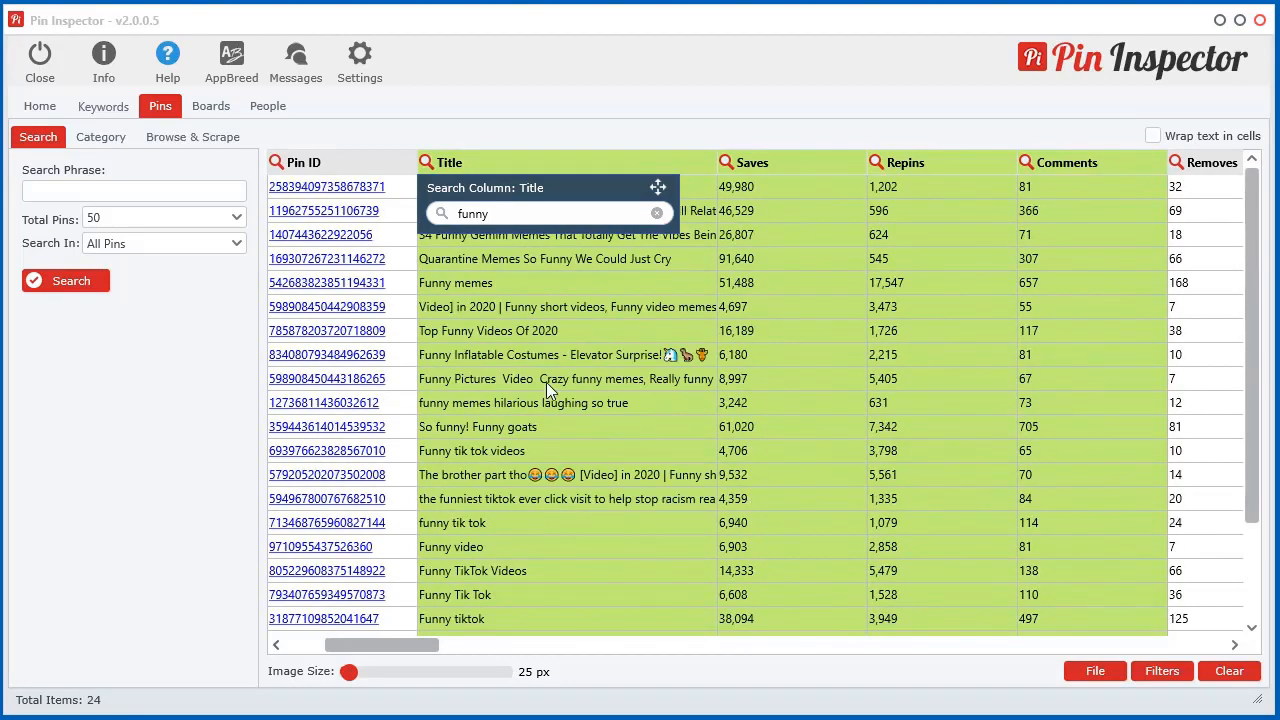
left_click(609, 290)
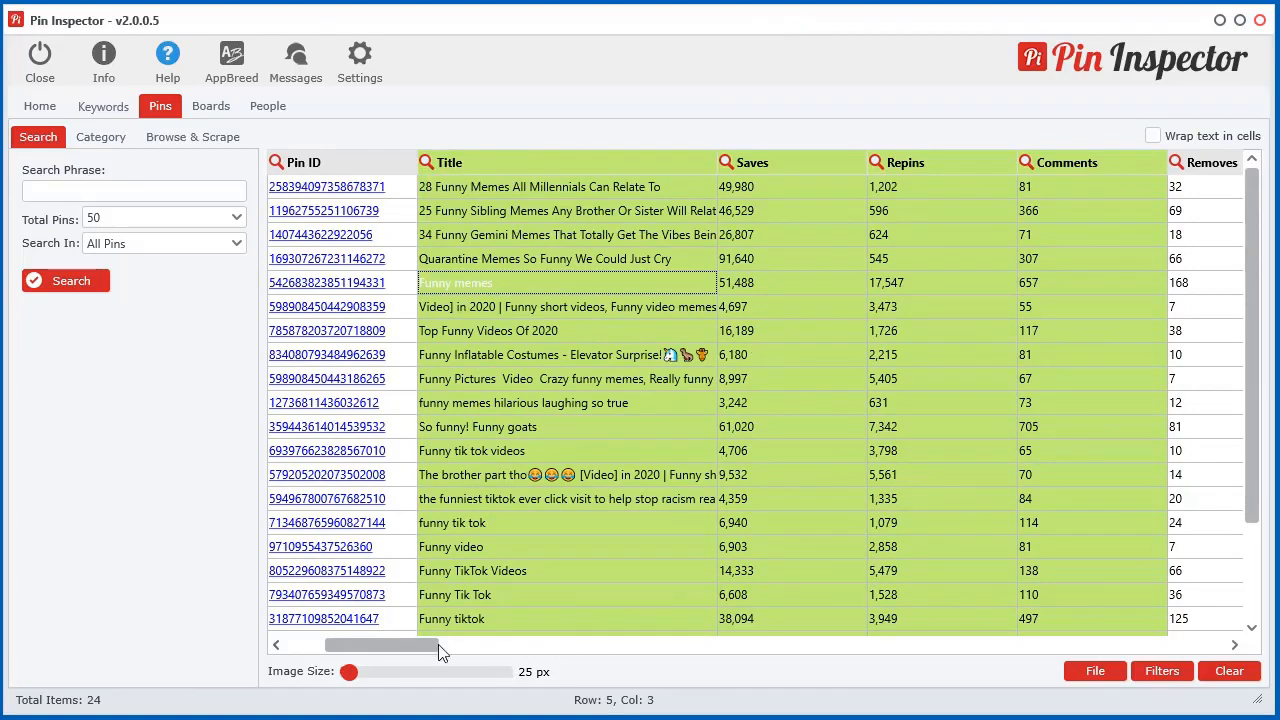
Show the list of active pin filters and place its window beside the results so both can be compared
left_click_drag(440, 650, 386, 650)
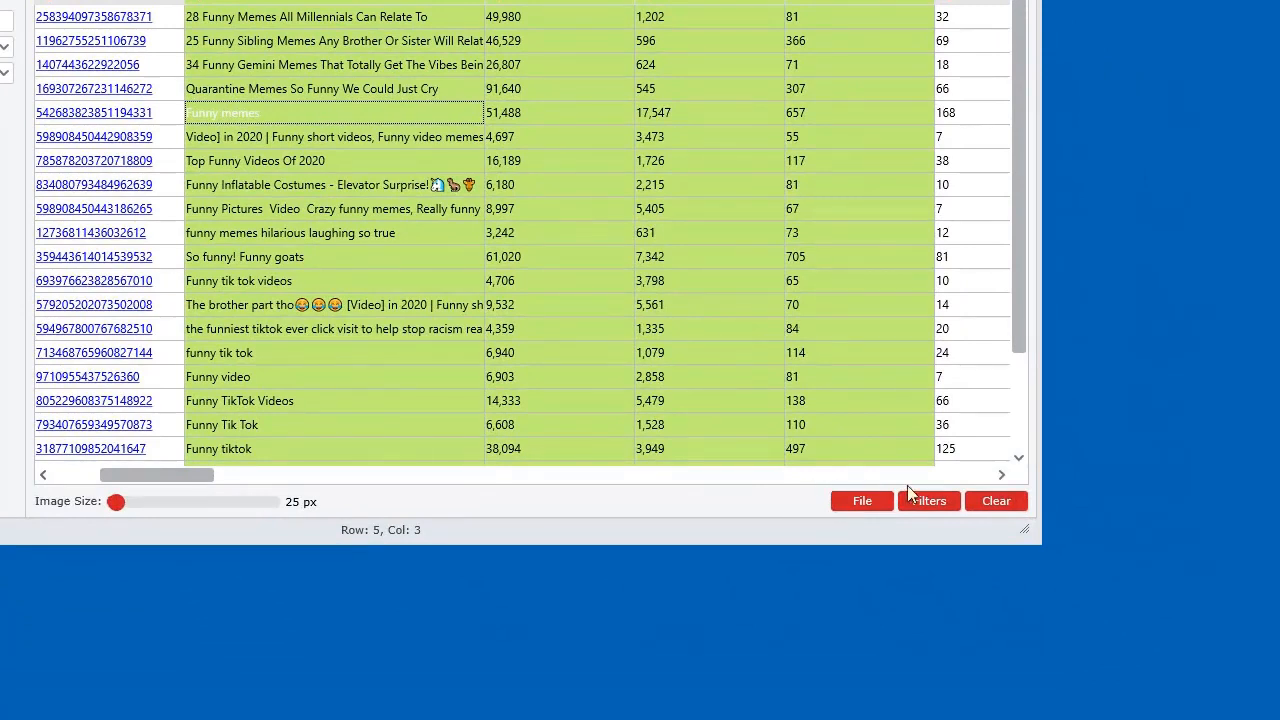
left_click(922, 506)
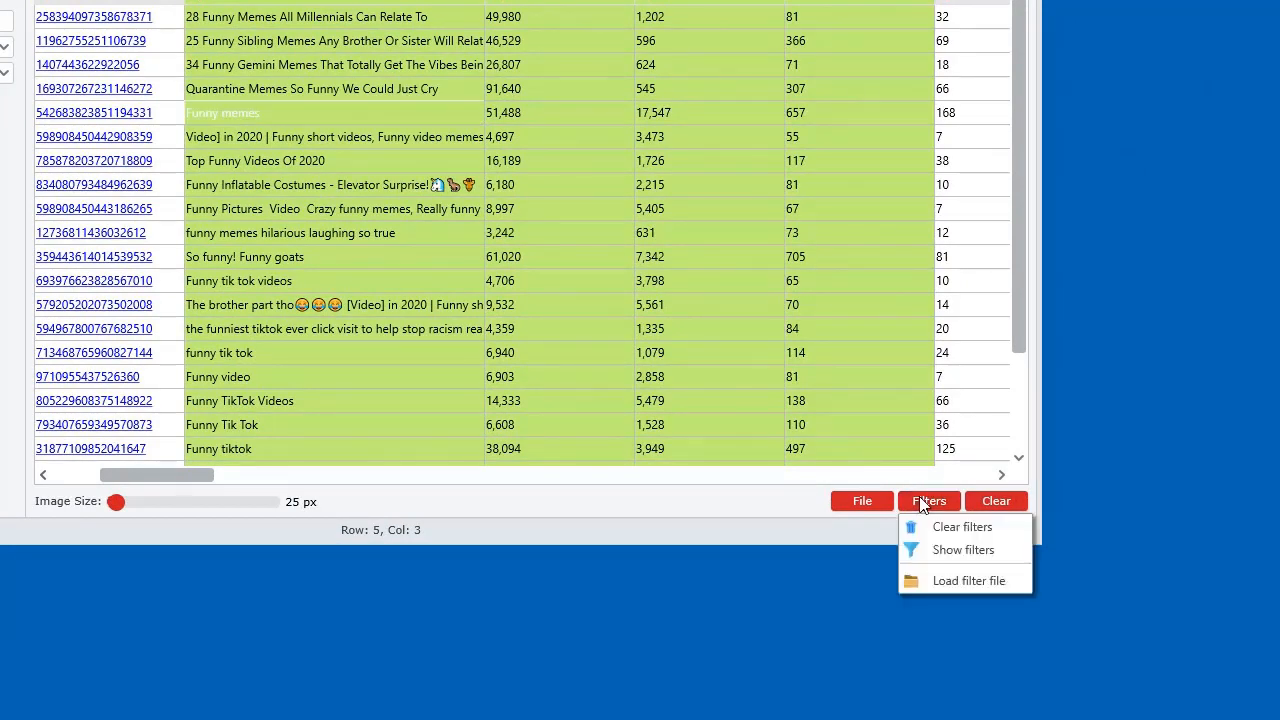
left_click(957, 549)
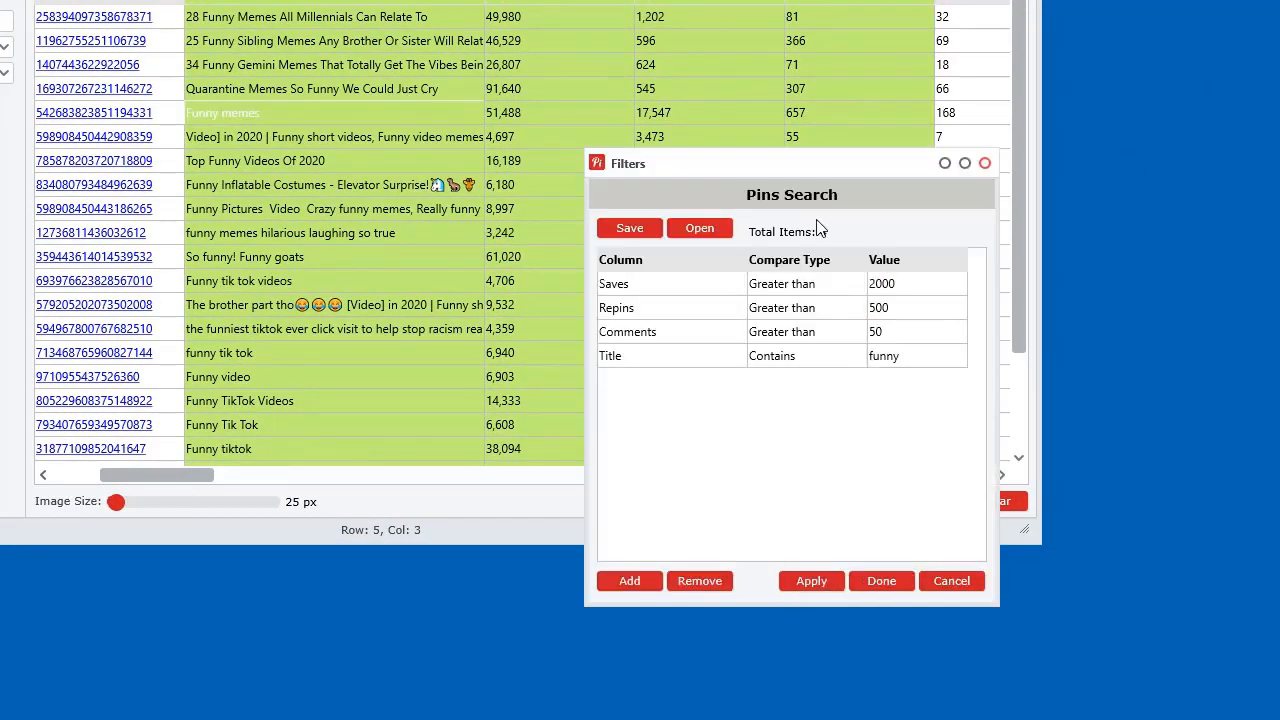
left_click_drag(786, 164, 1024, 193)
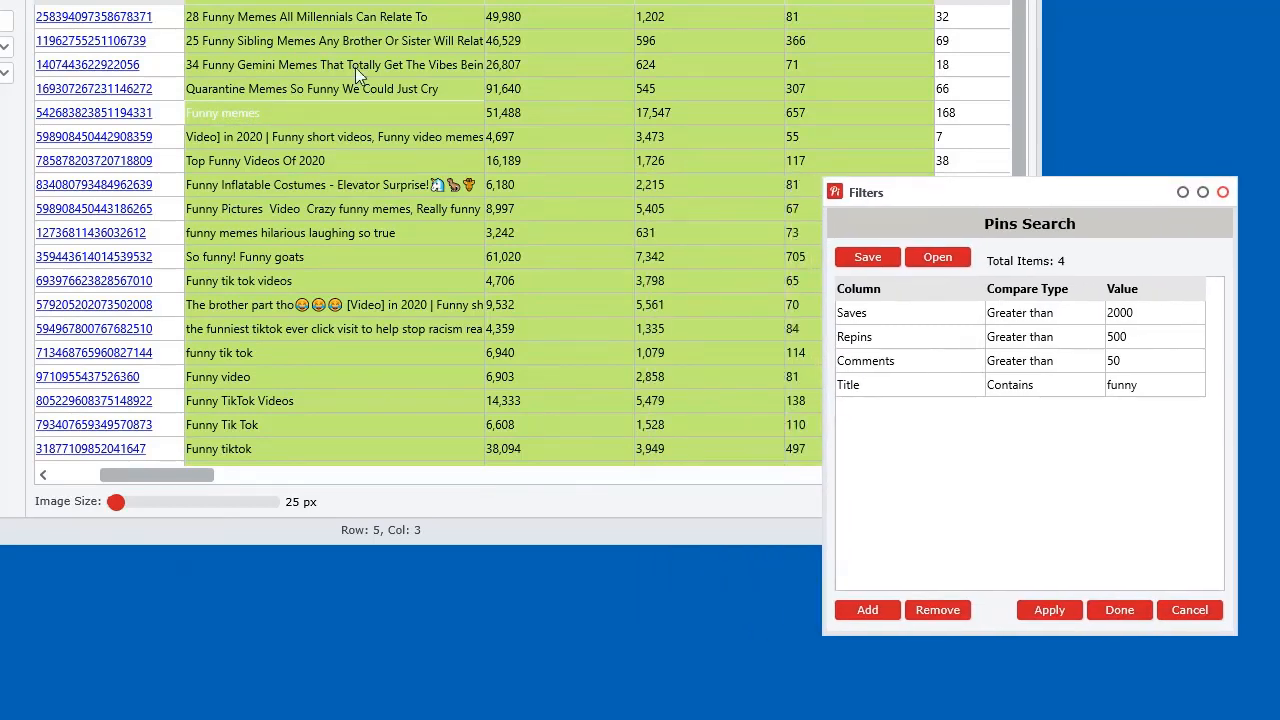
left_click_drag(950, 0, 940, 0)
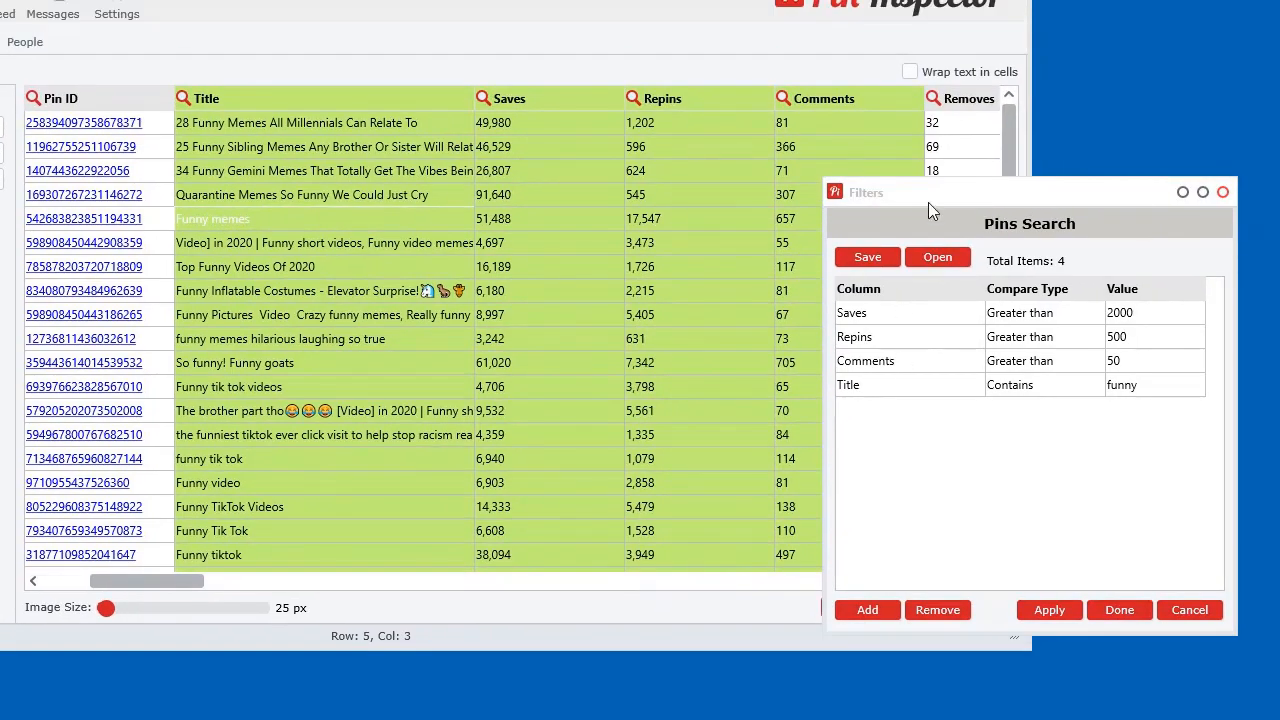
left_click_drag(929, 191, 994, 200)
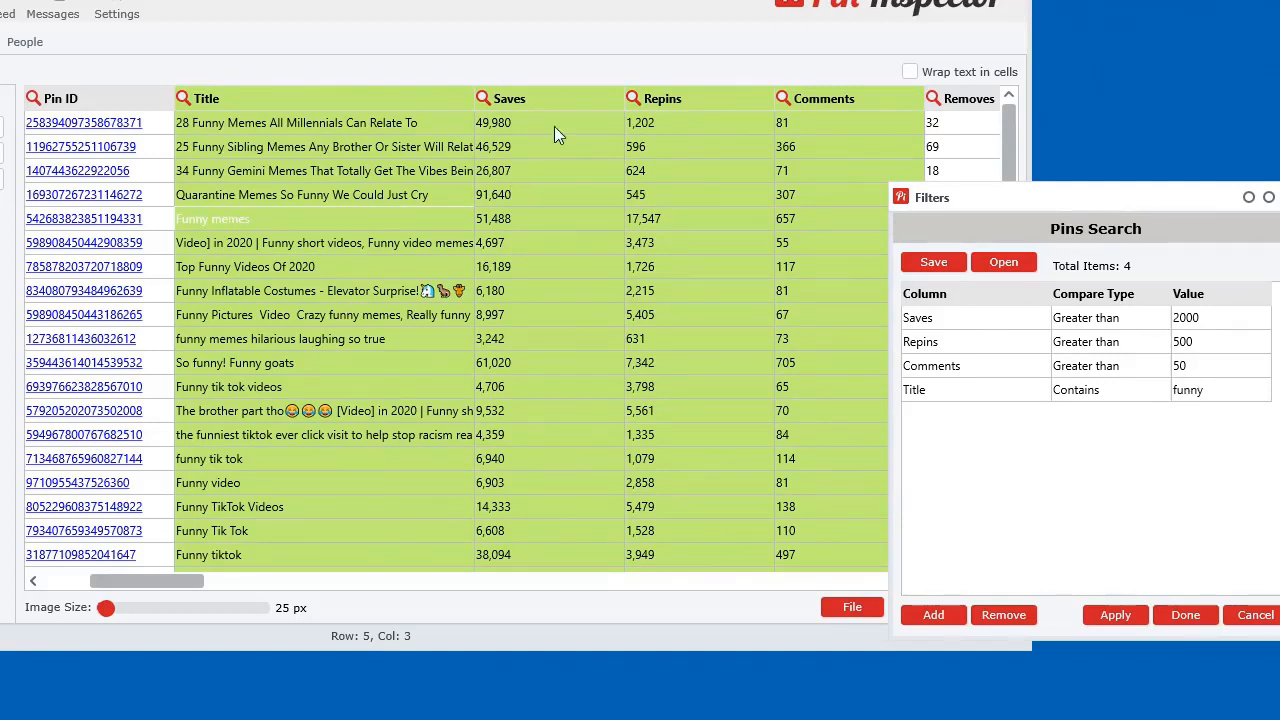
Try Saves filters of greater than 500, 1,500, 10 and 200 in turn, and clear the column's filters
left_click(484, 98)
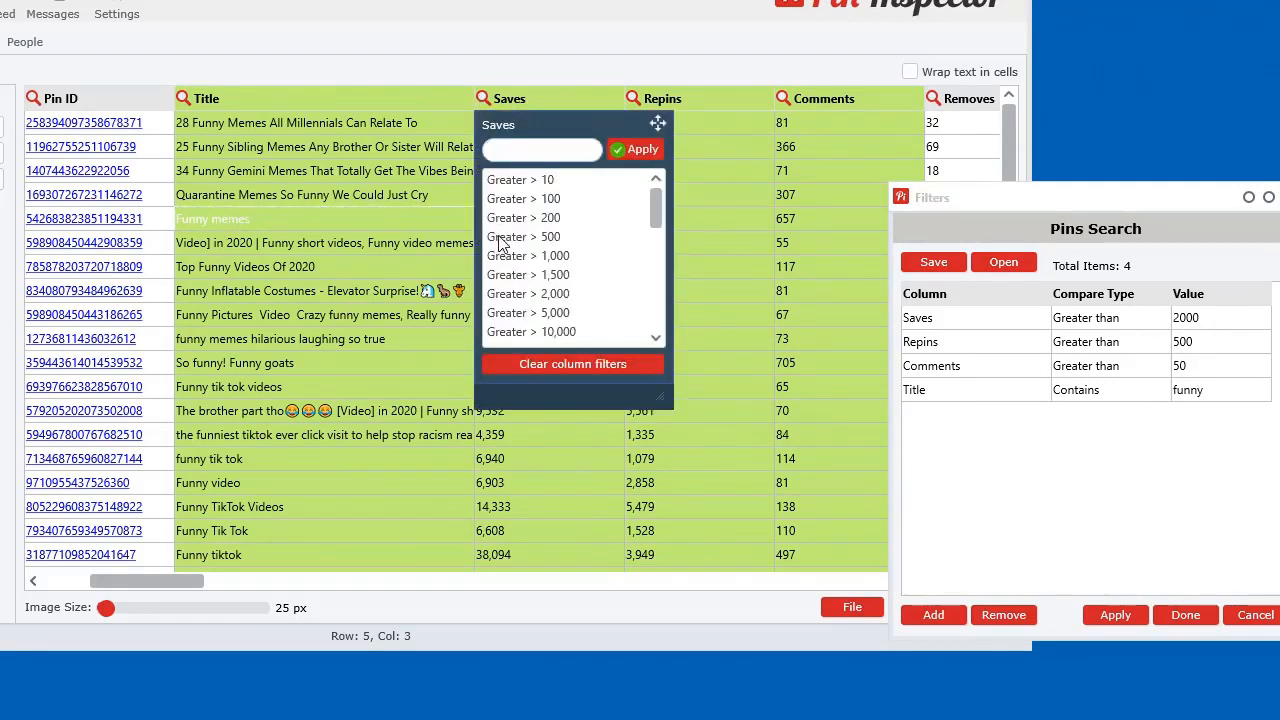
left_click(500, 244)
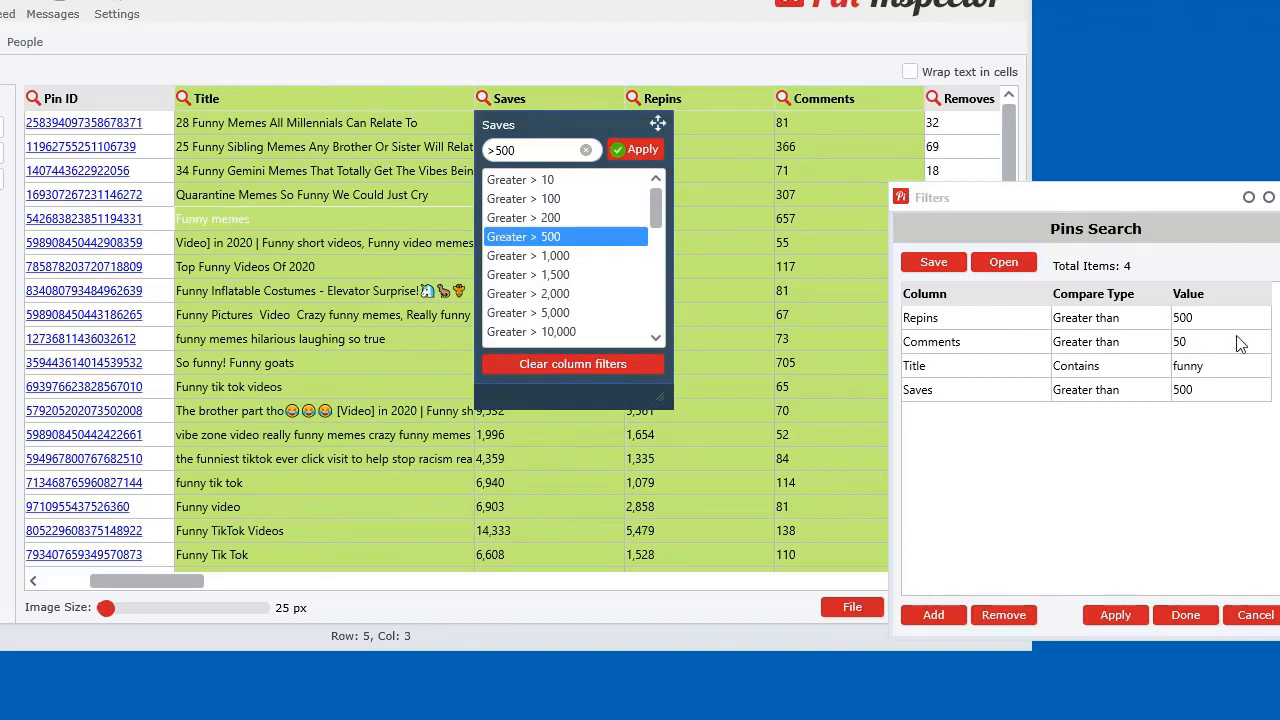
left_click(577, 276)
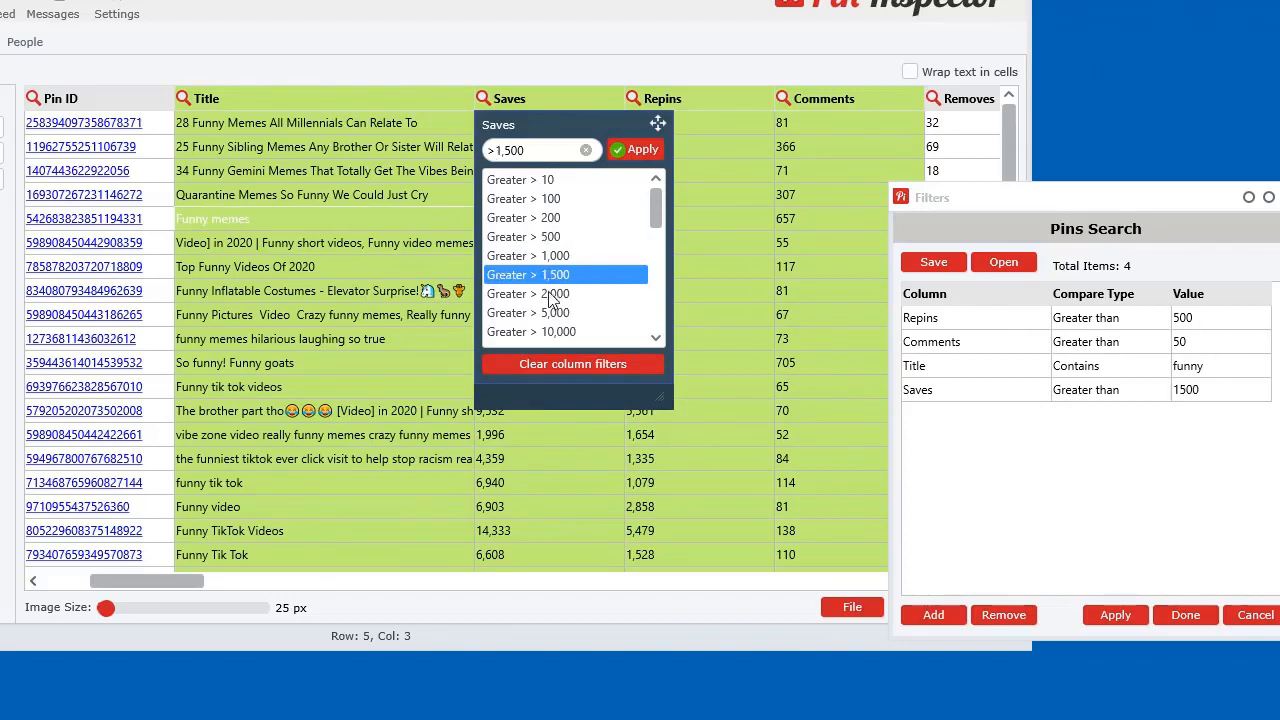
left_click(547, 188)
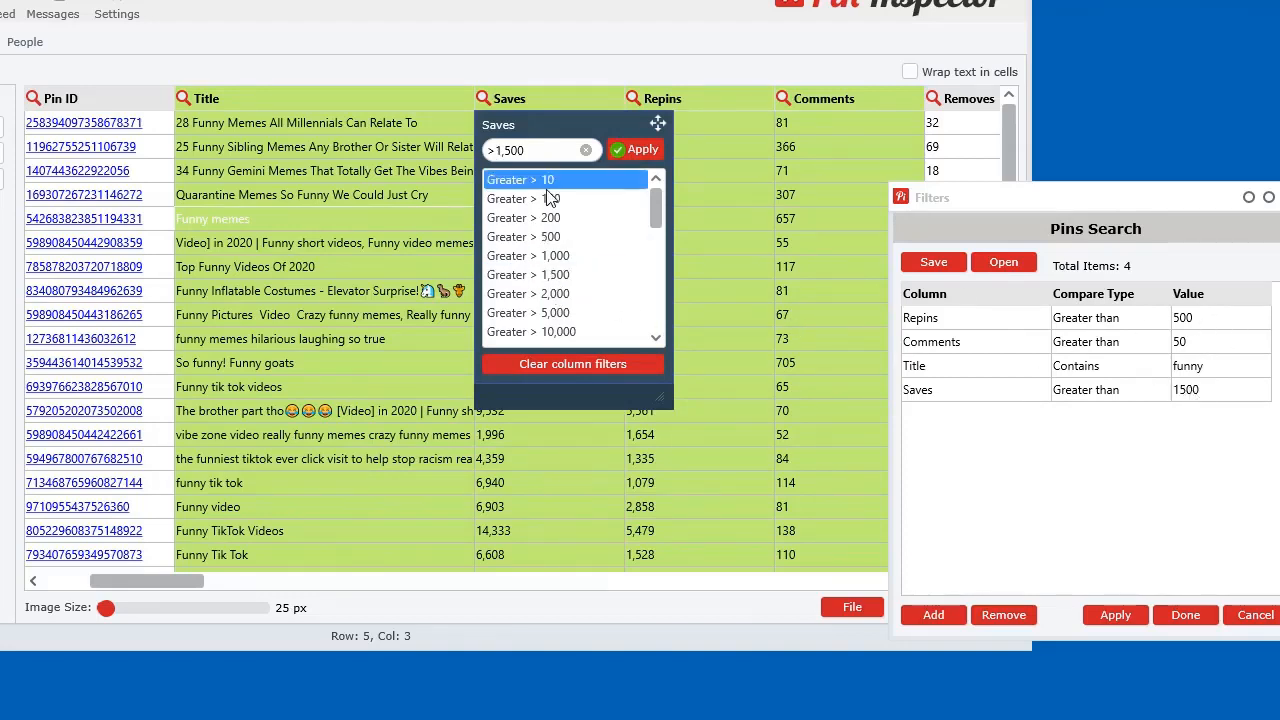
left_click(490, 221)
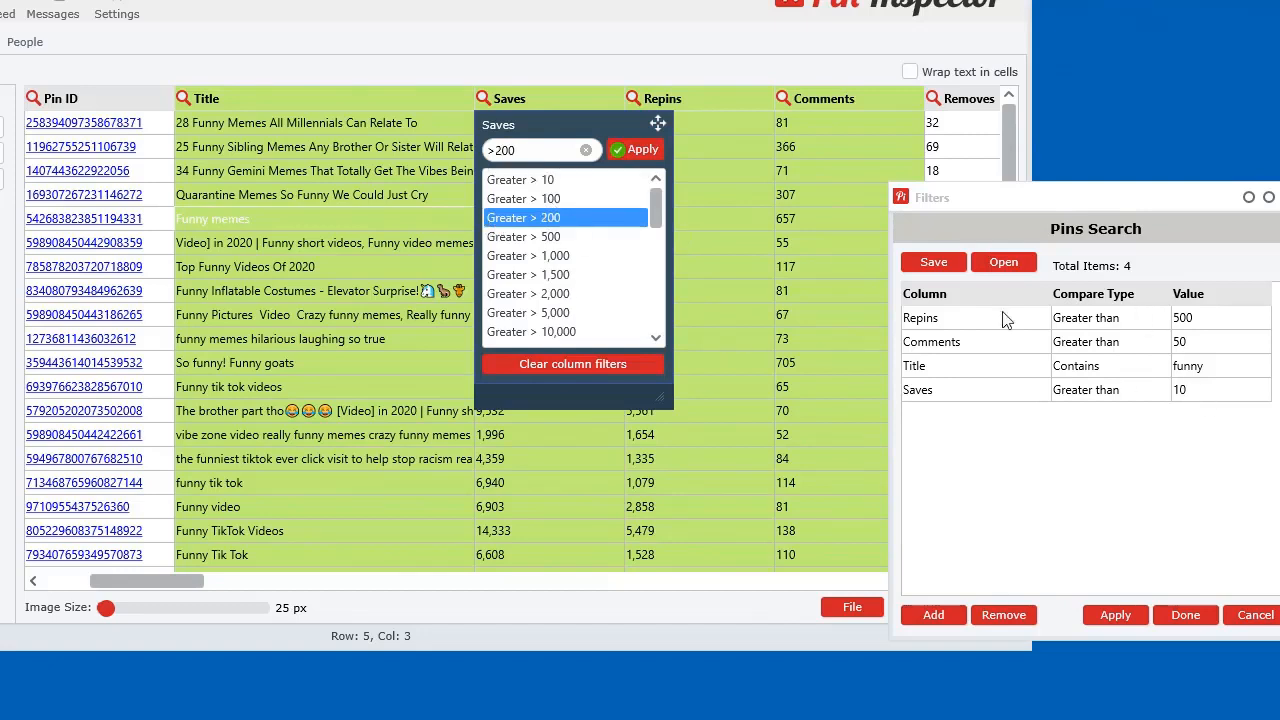
left_click(548, 369)
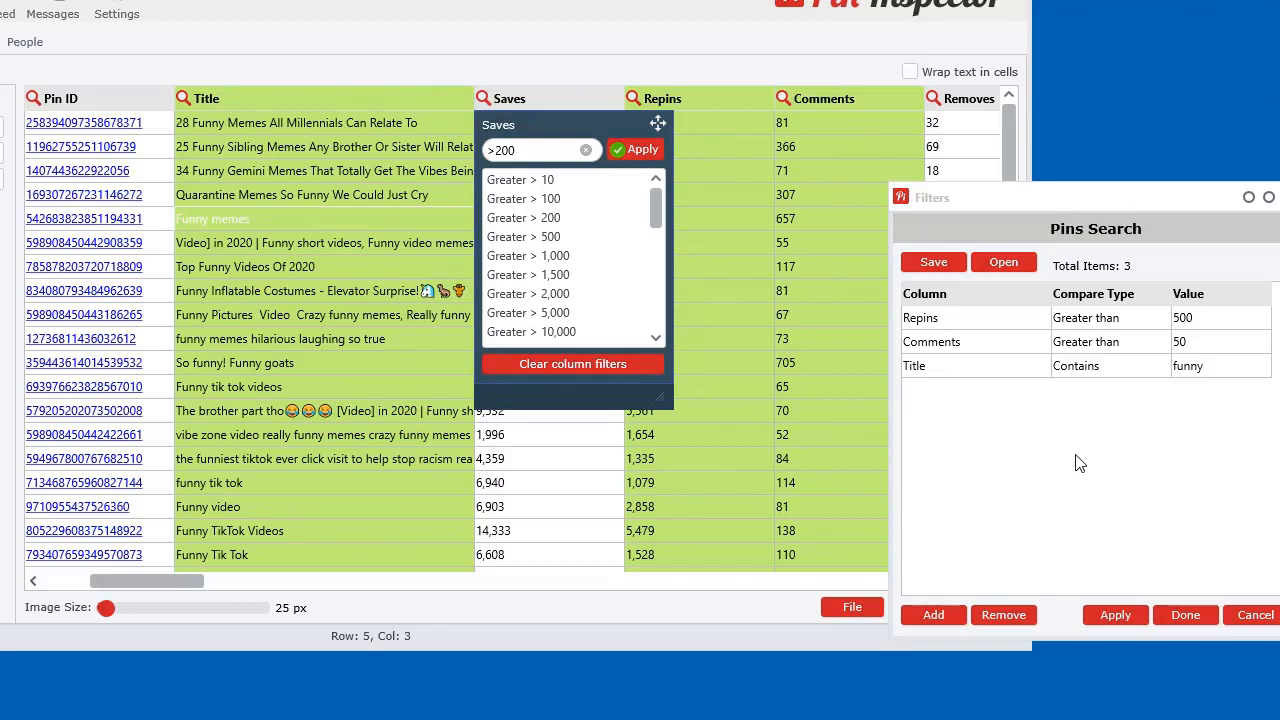
left_click(759, 267)
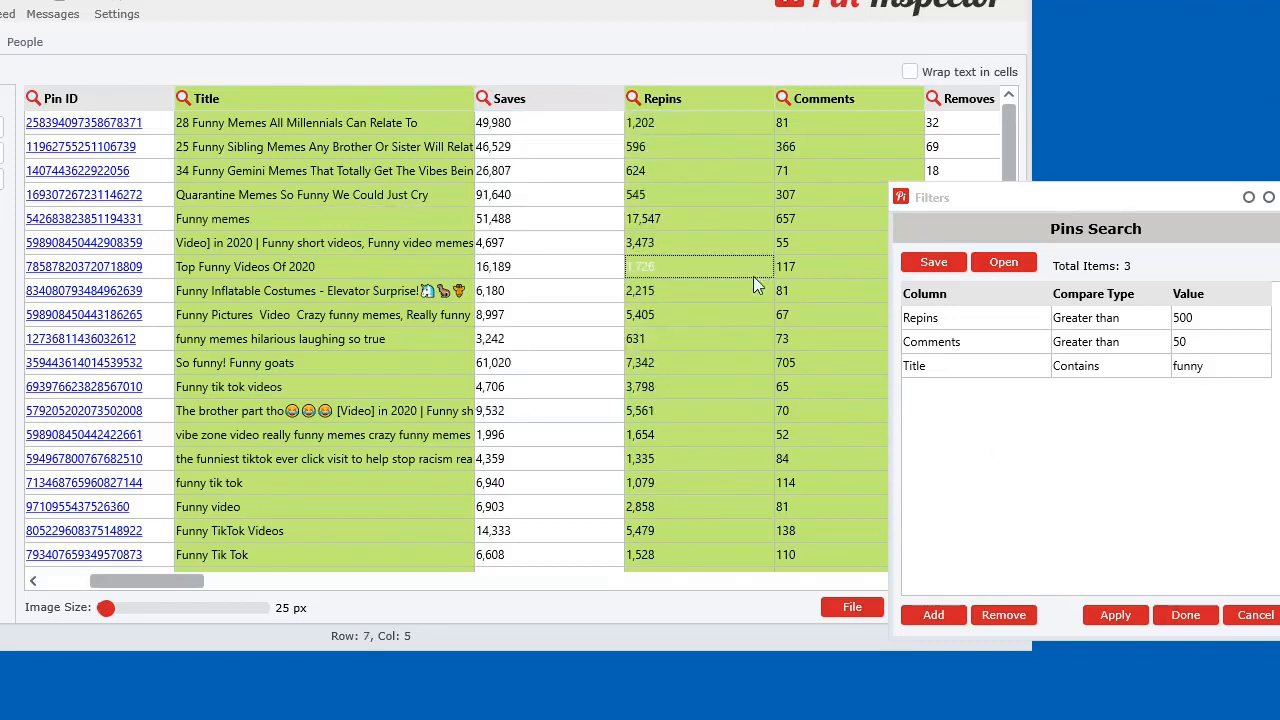
Move the Saves filter popup off its column and filter Saves to greater than 2,000, replacing it with greater than 500
left_click(485, 99)
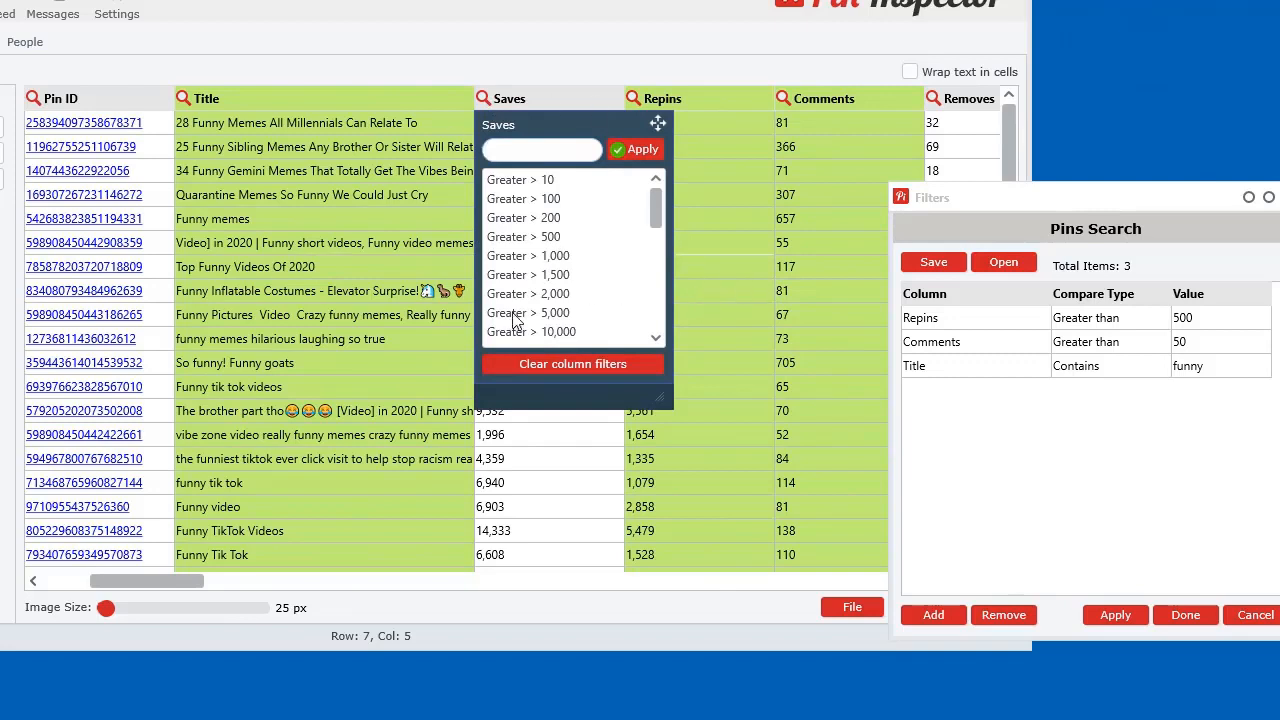
left_click(795, 332)
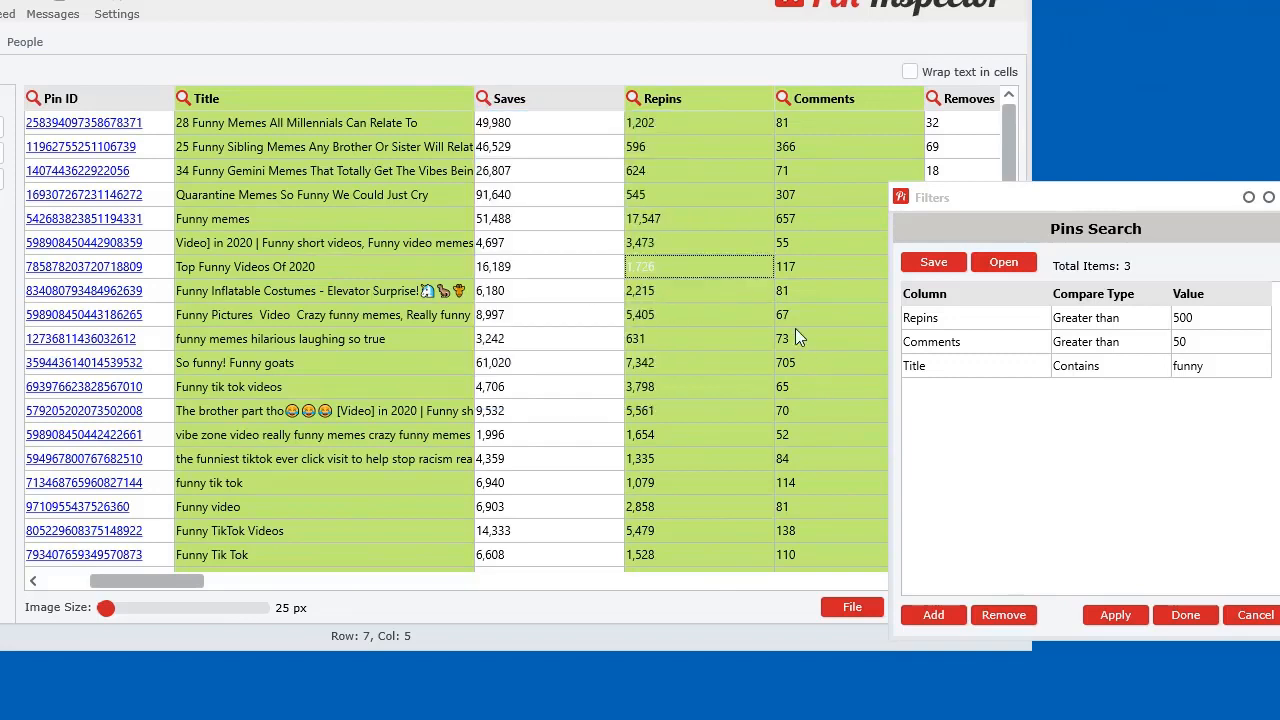
left_click(485, 99)
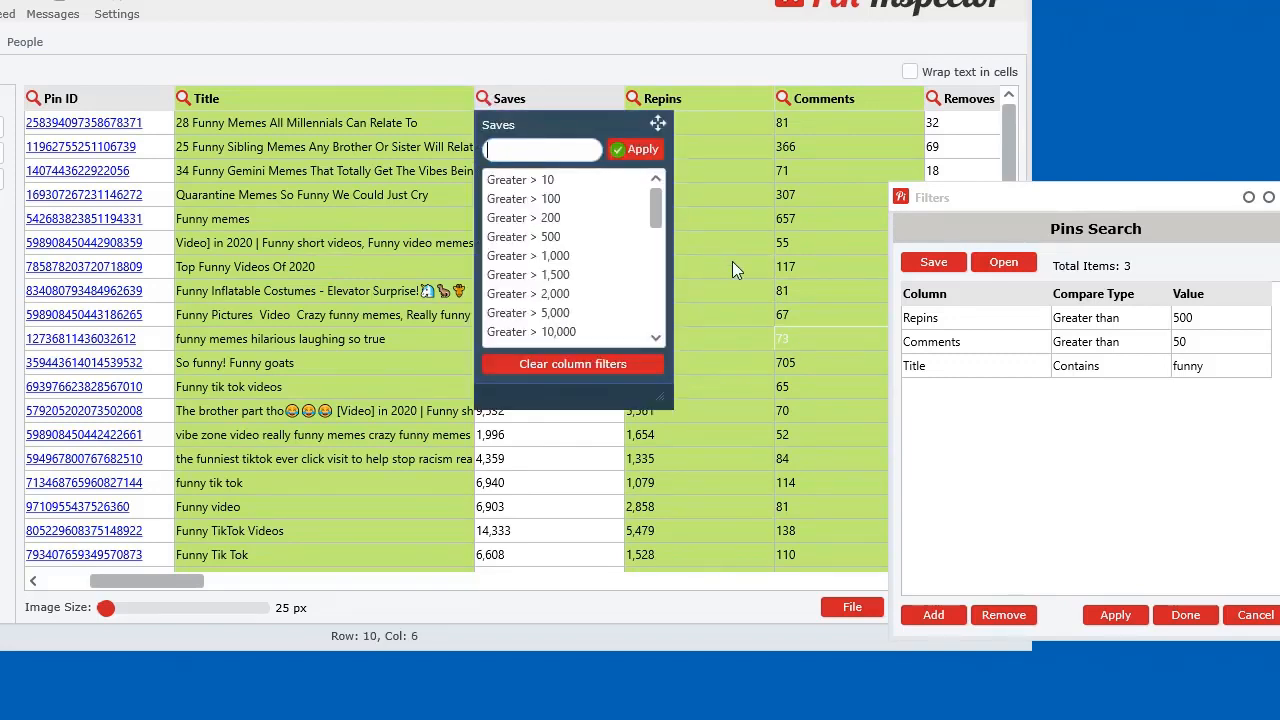
left_click_drag(657, 123, 817, 124)
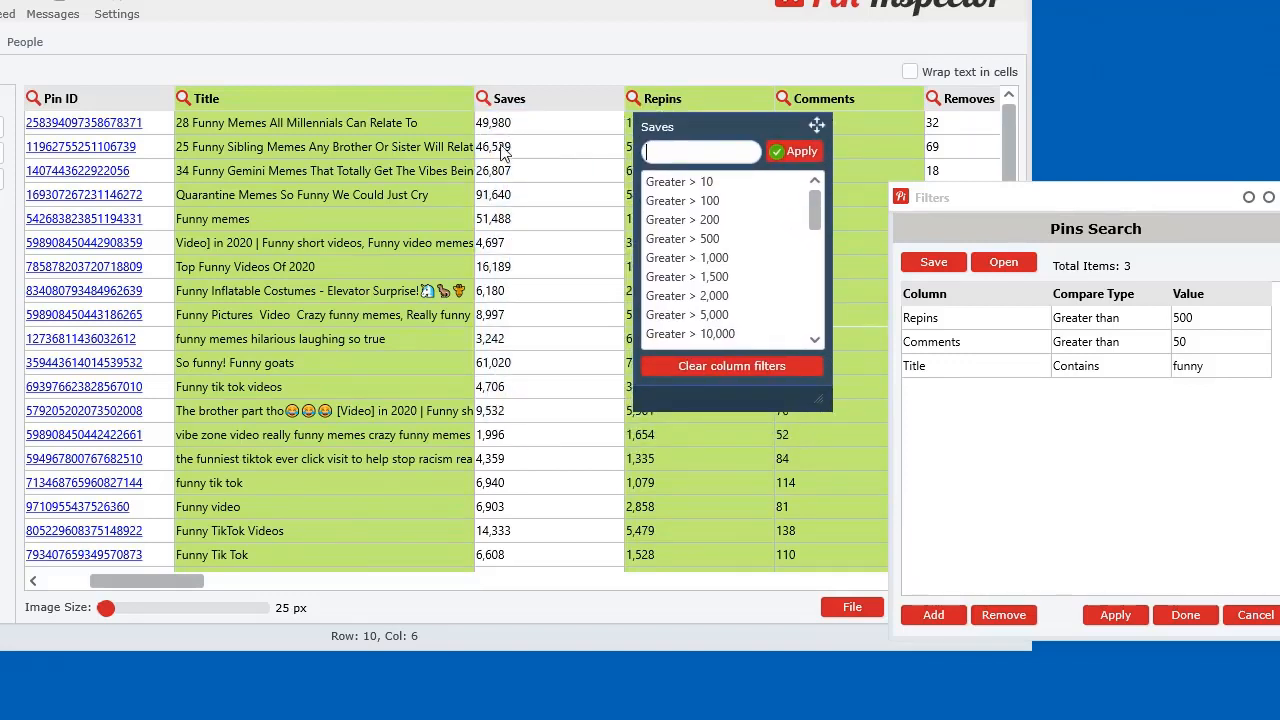
left_click(714, 296)
left_click(682, 239)
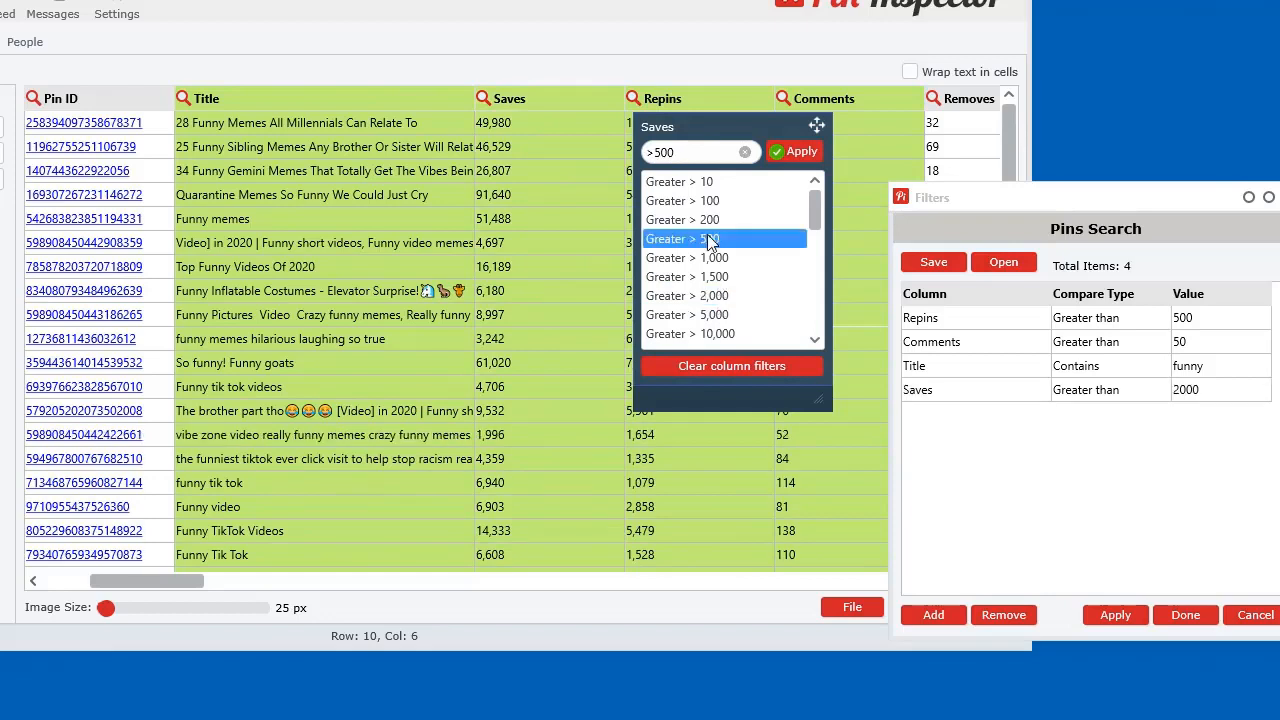
Bring up the Title column search, move it away from the column, and close it
left_click(184, 98)
left_click_drag(413, 123, 731, 163)
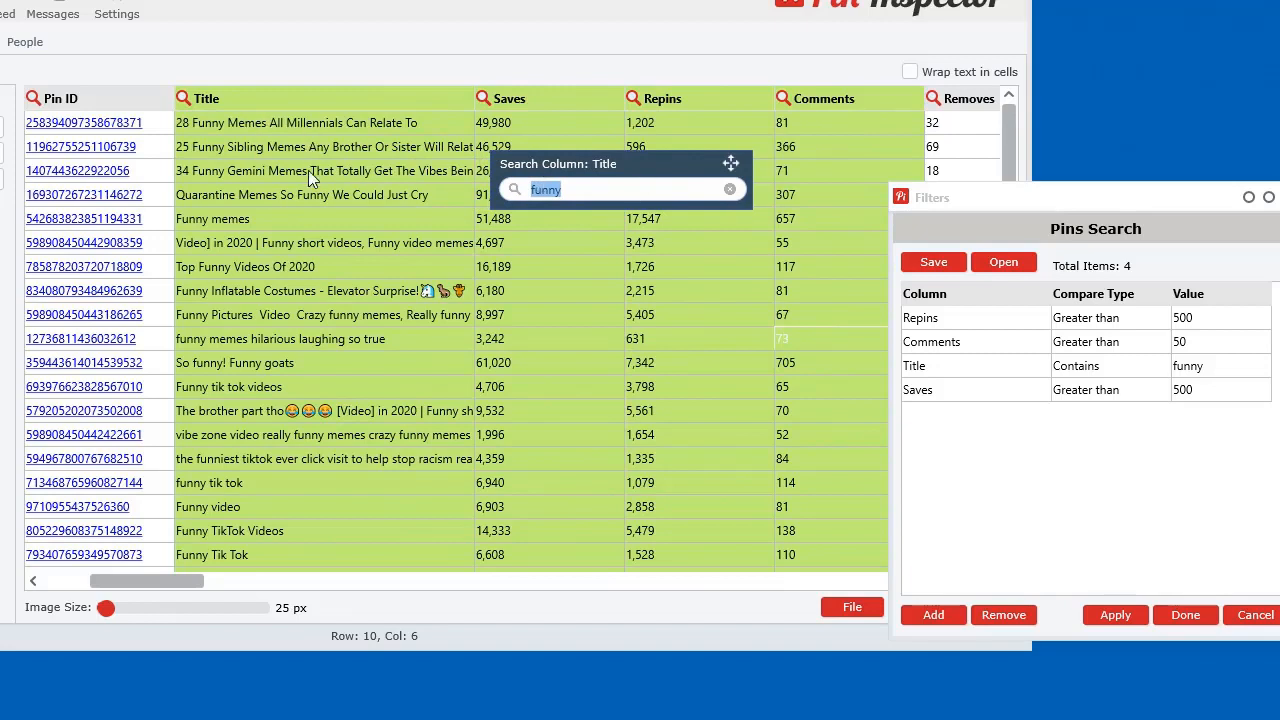
left_click(308, 170)
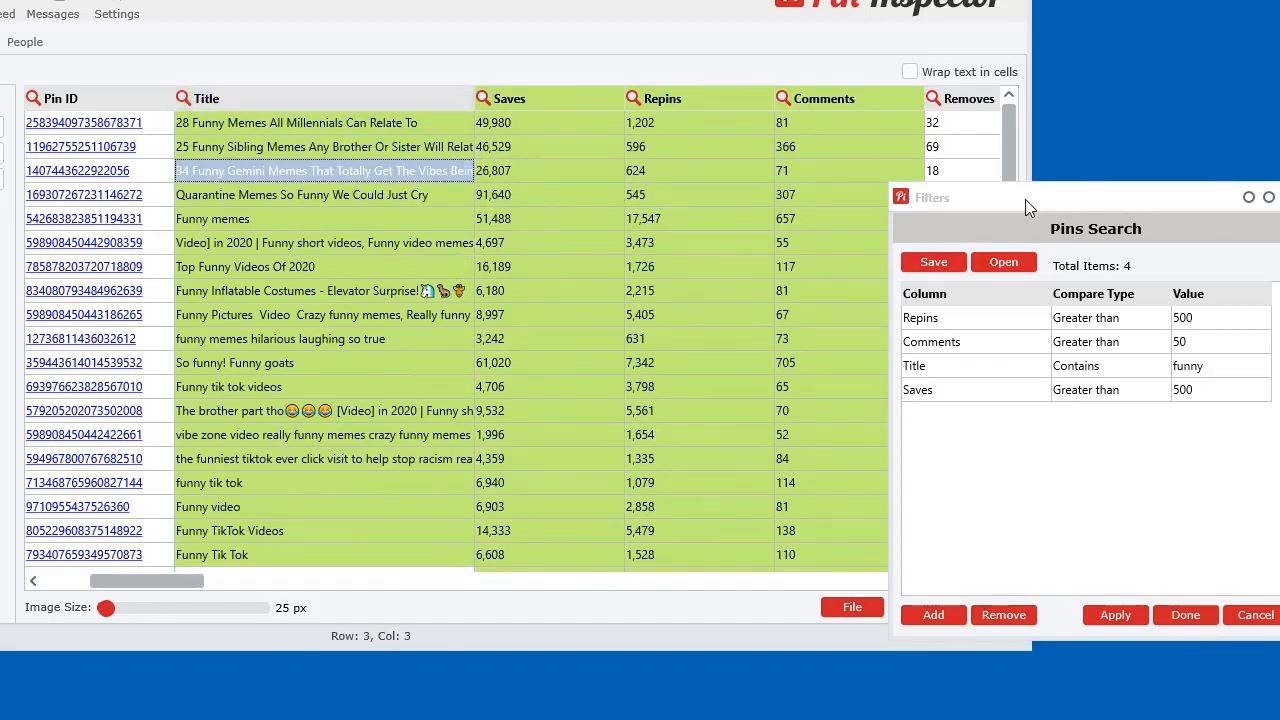
Move the Filters window clear of the results and clear all pin filters
left_click_drag(1031, 205, 1151, 80)
left_click(909, 613)
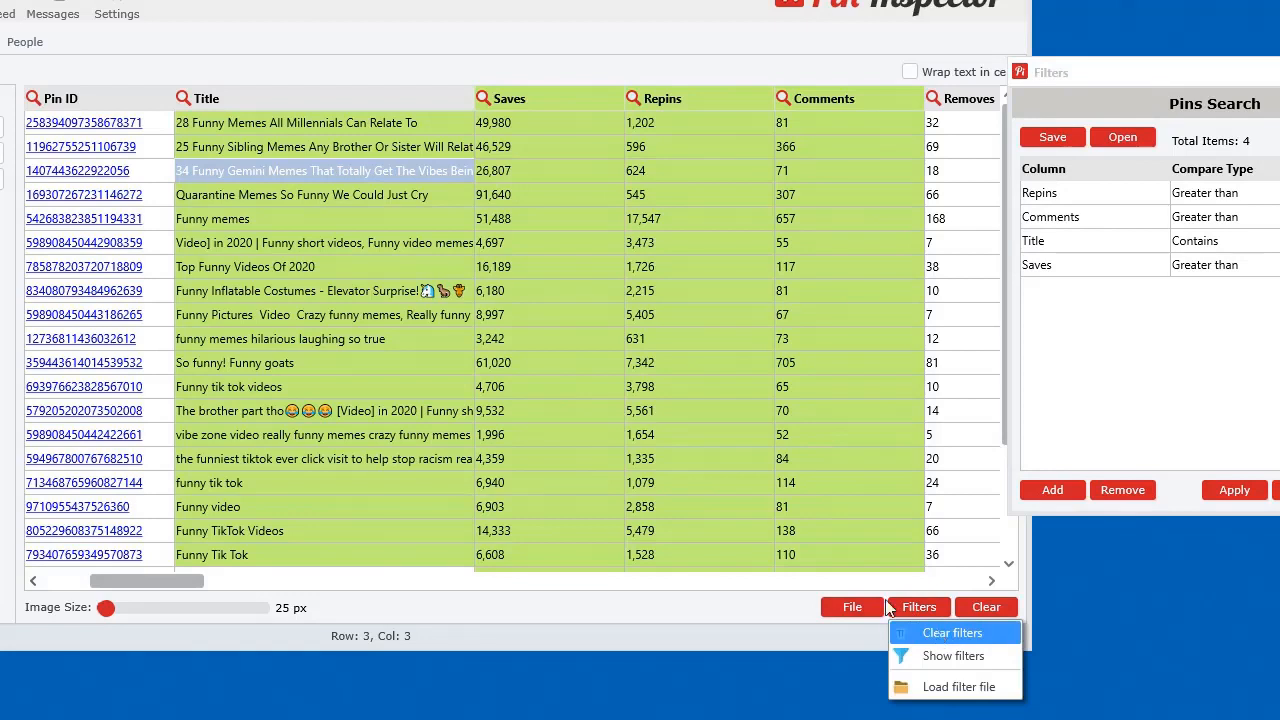
right_click(586, 245)
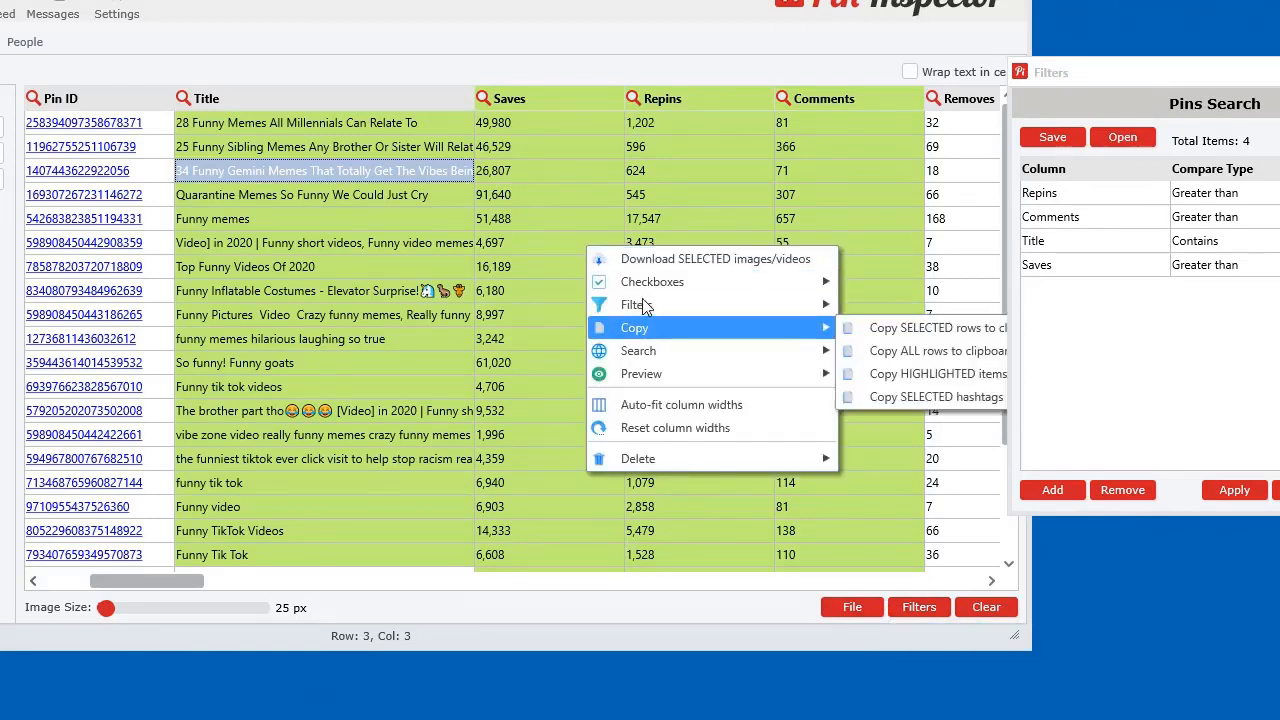
mouse_move(645, 306)
left_click(919, 607)
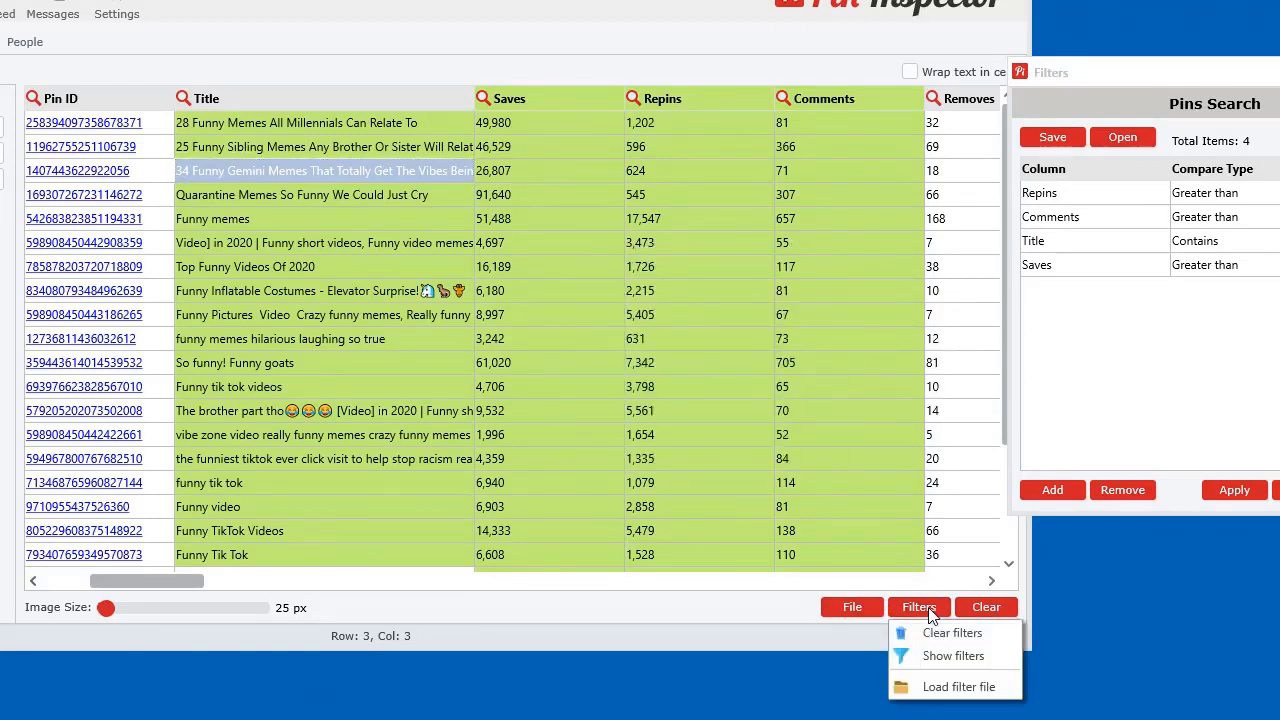
left_click(944, 630)
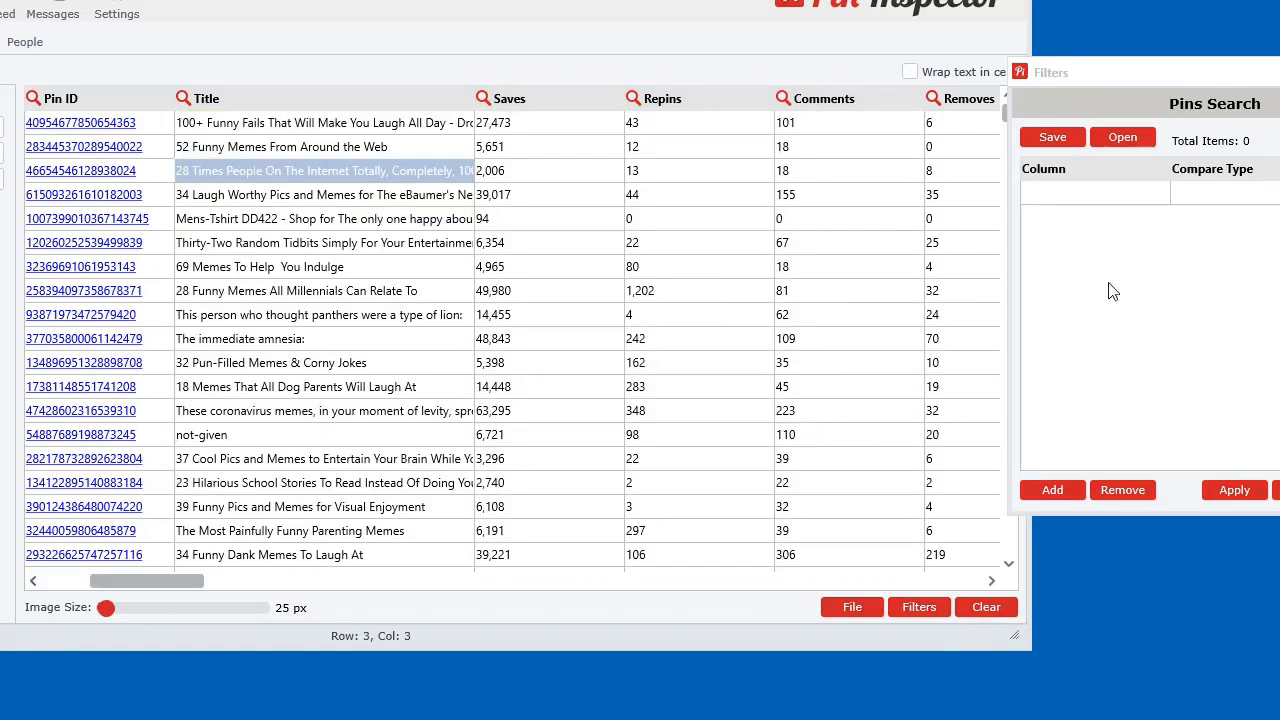
Bring the emptied Filters window back over the results and view its filter removal options without choosing one
left_click_drag(1184, 75, 893, 123)
left_click_drag(859, 100, 858, 99)
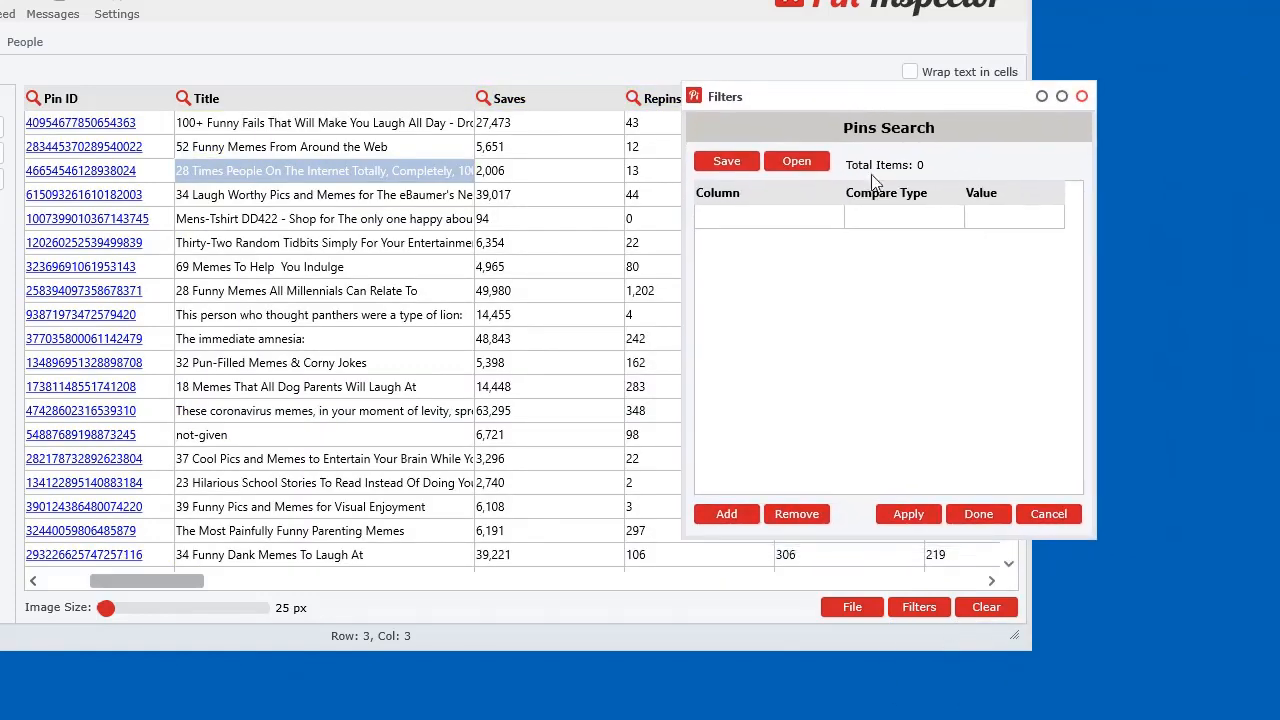
left_click(796, 514)
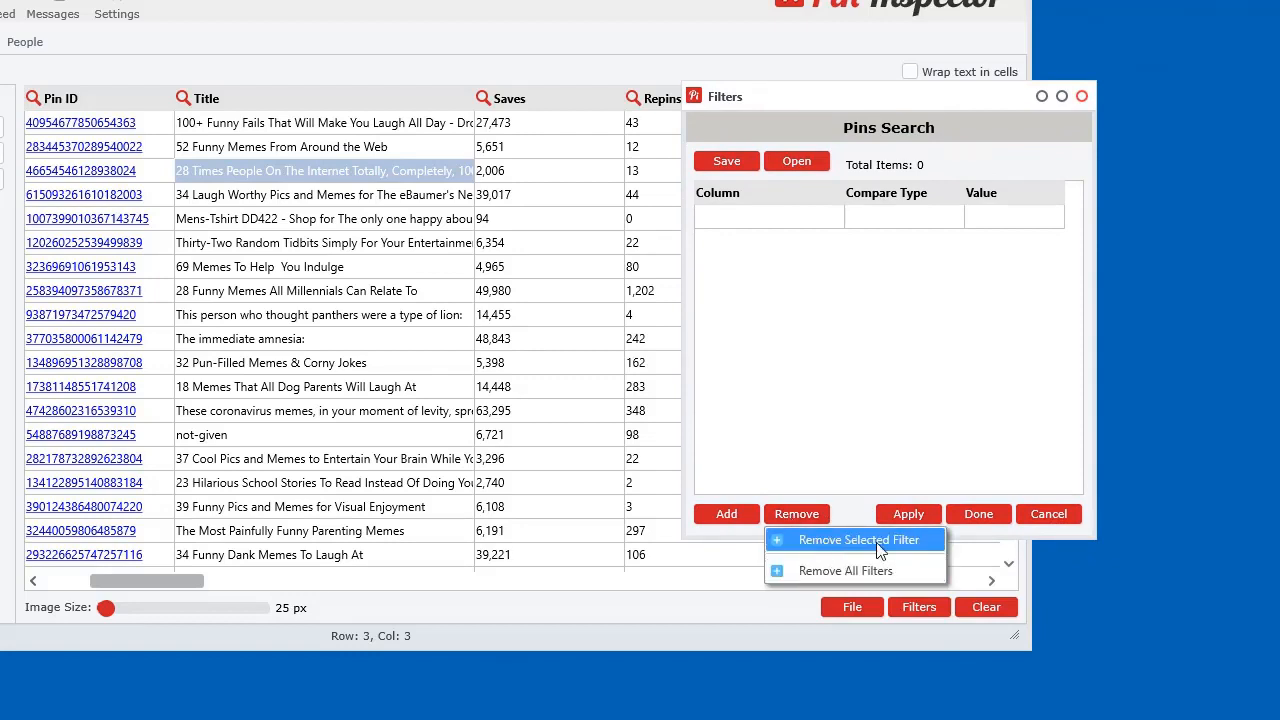
left_click(835, 362)
left_click_drag(772, 97, 728, 147)
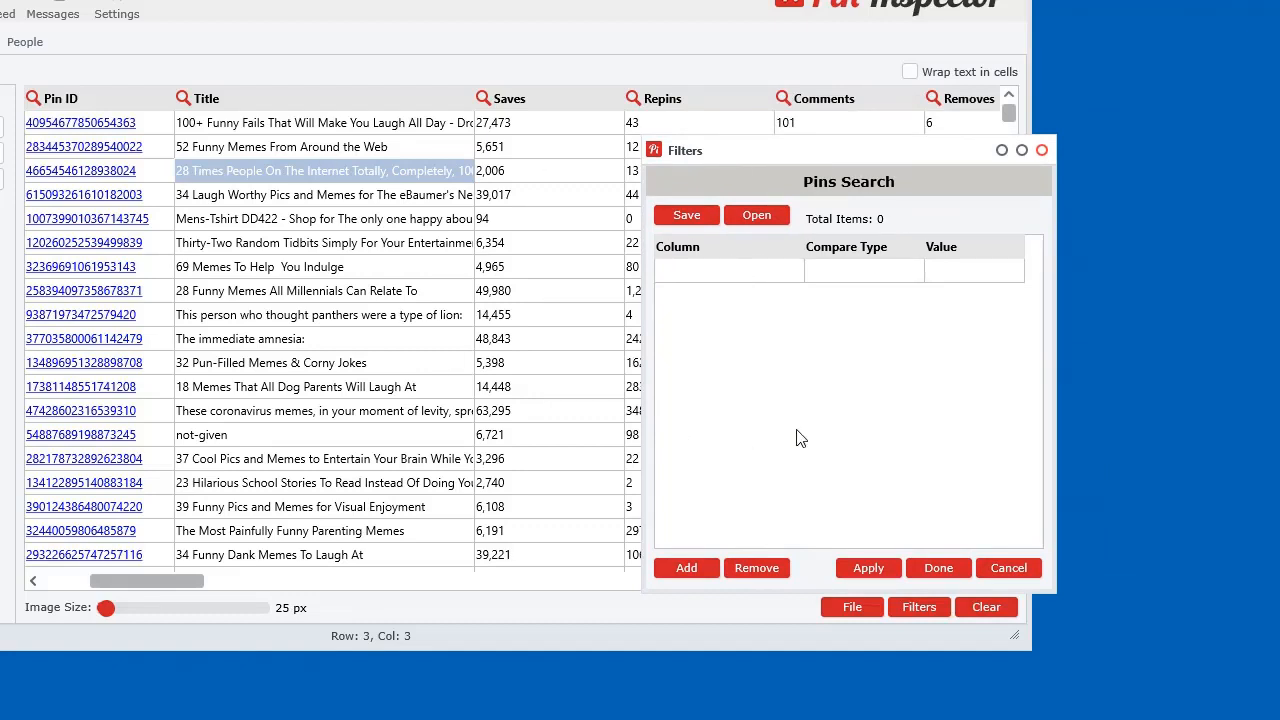
Define a filter in the empty row for the Saves column with Greater than 200
left_click(684, 270)
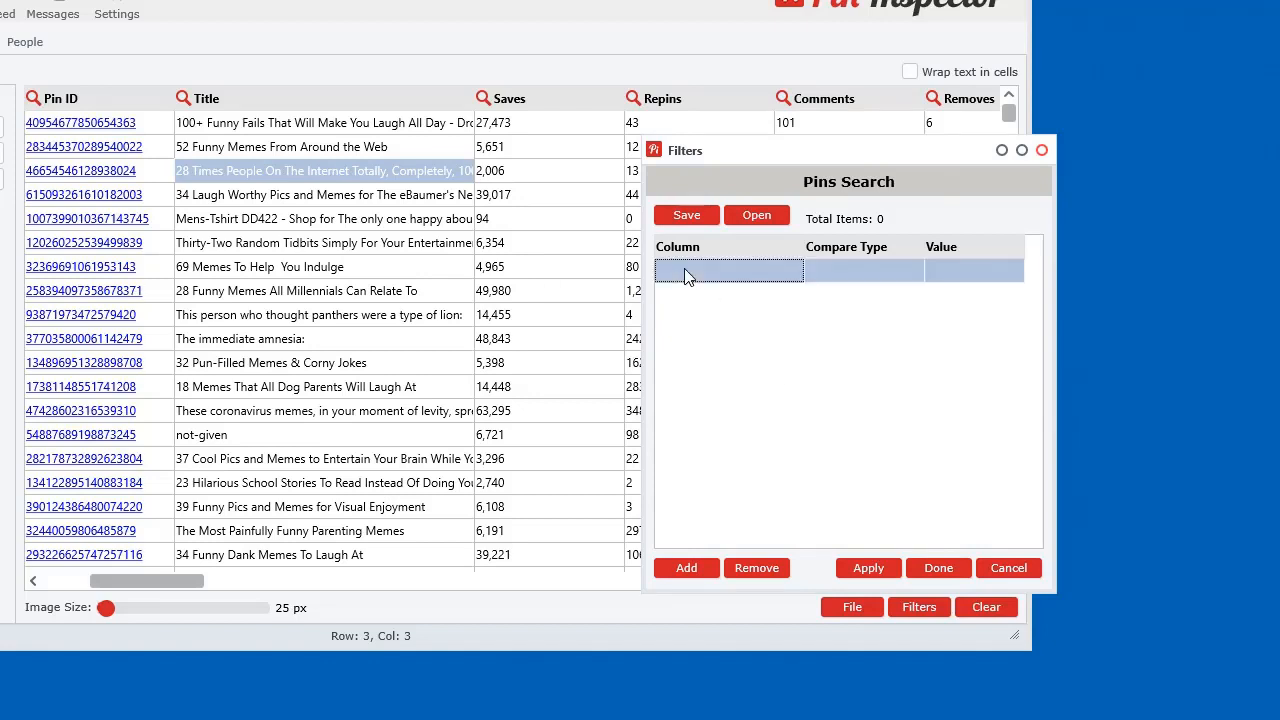
left_click(686, 272)
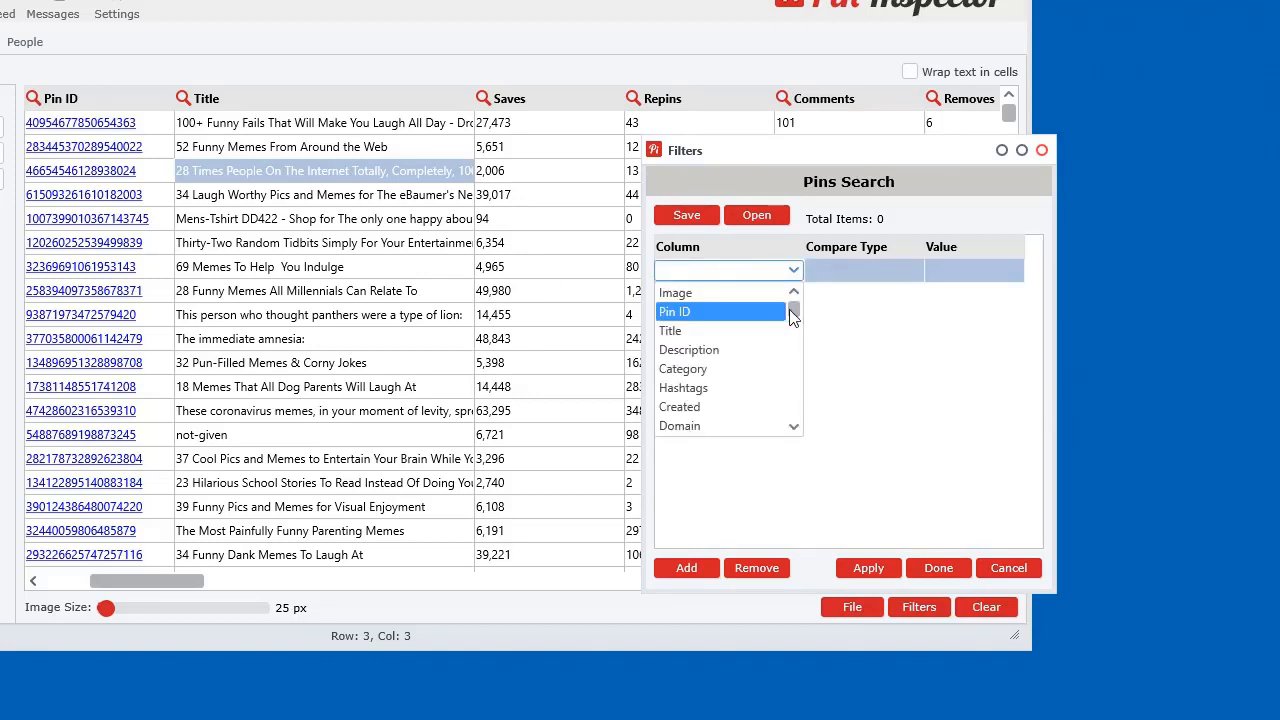
left_click_drag(795, 313, 800, 398)
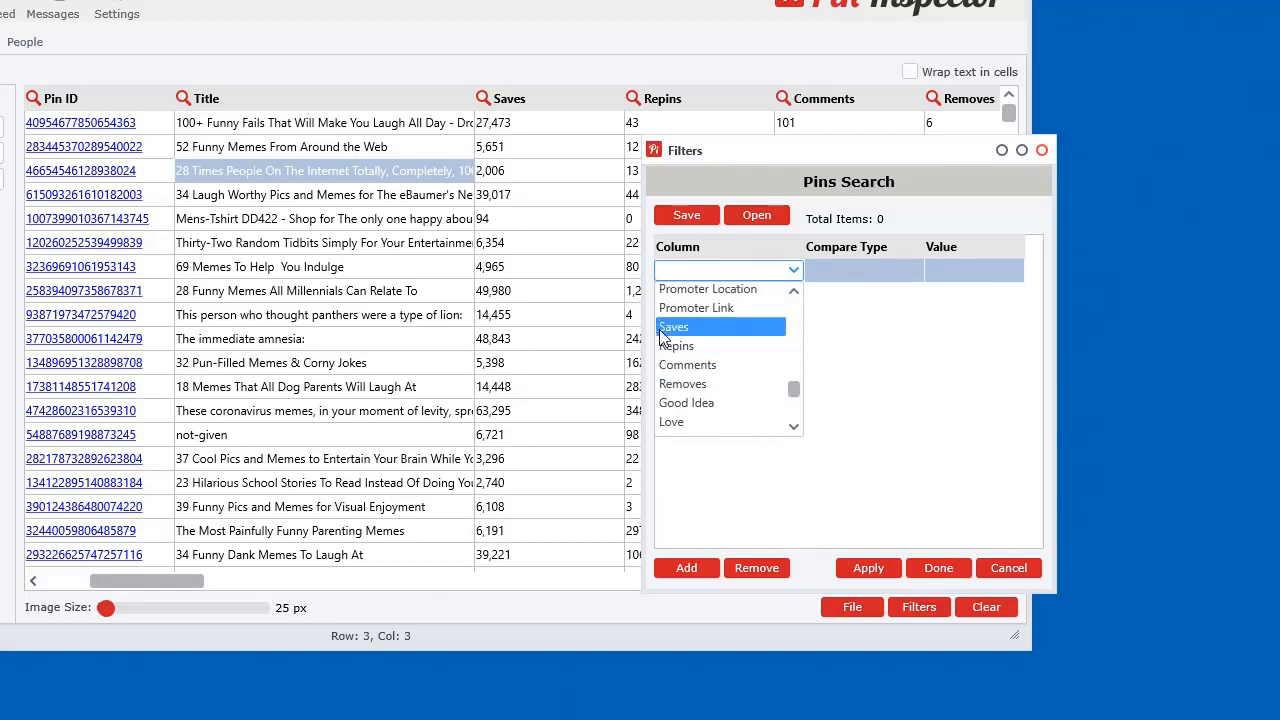
left_click(735, 328)
left_click(838, 273)
left_click(838, 273)
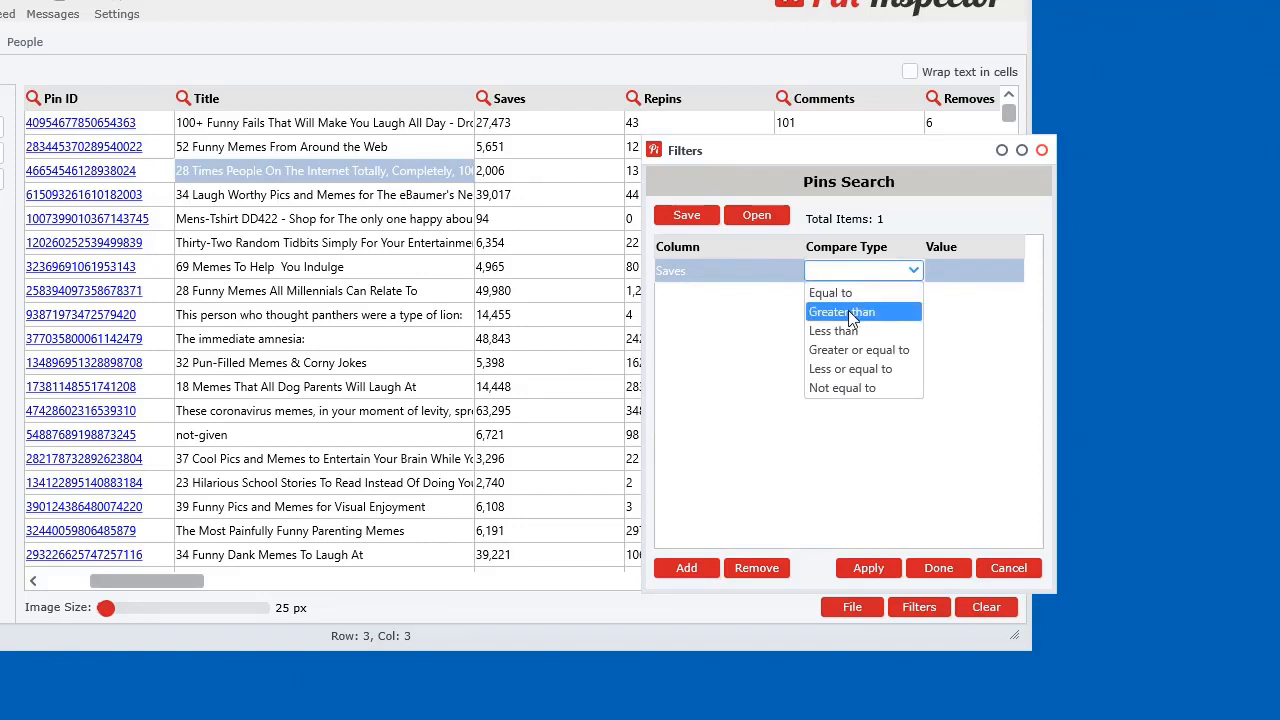
left_click(848, 311)
left_click(937, 271)
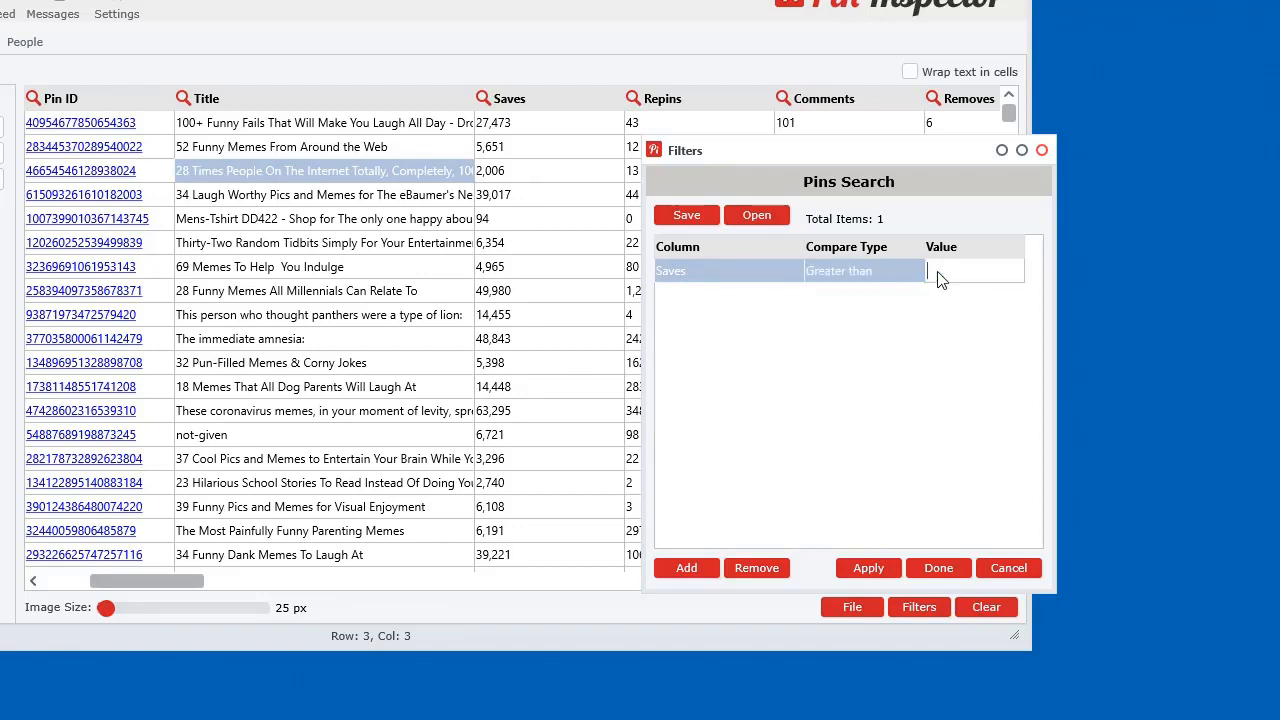
key("Return")
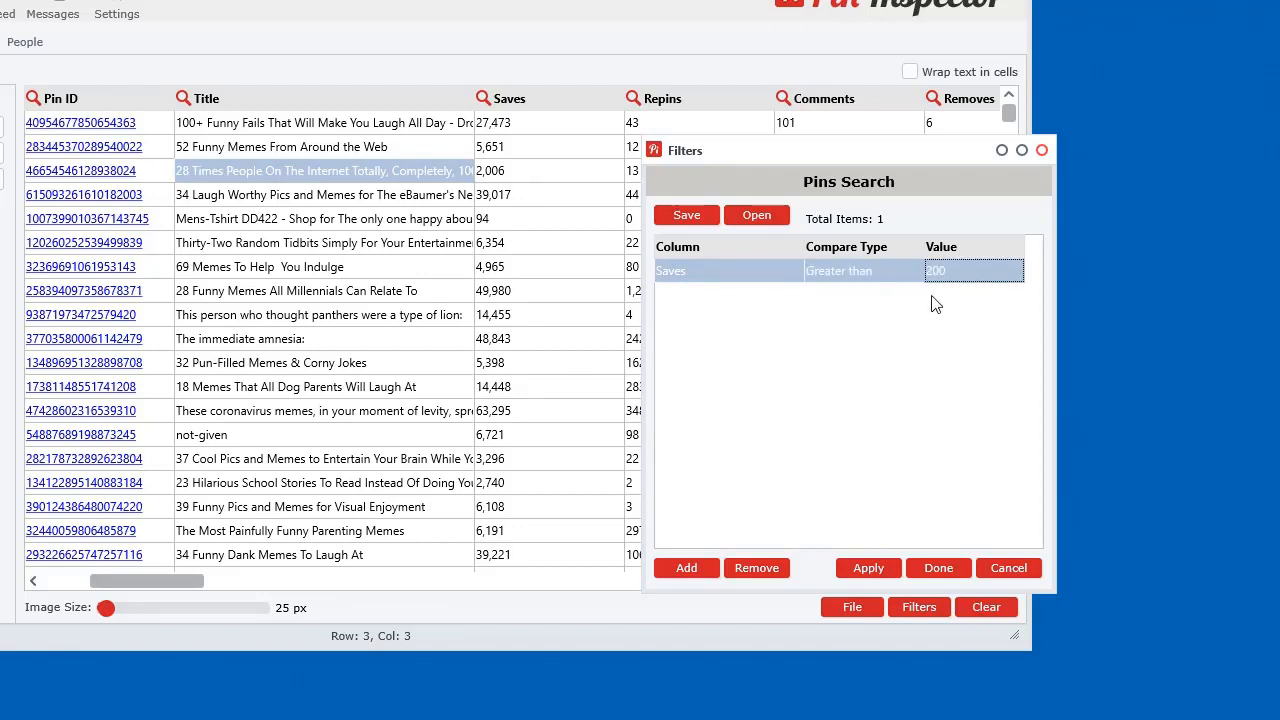
Add a second filter for the Saves column with Less than 1000 and apply the filters to the pin results
left_click(685, 568)
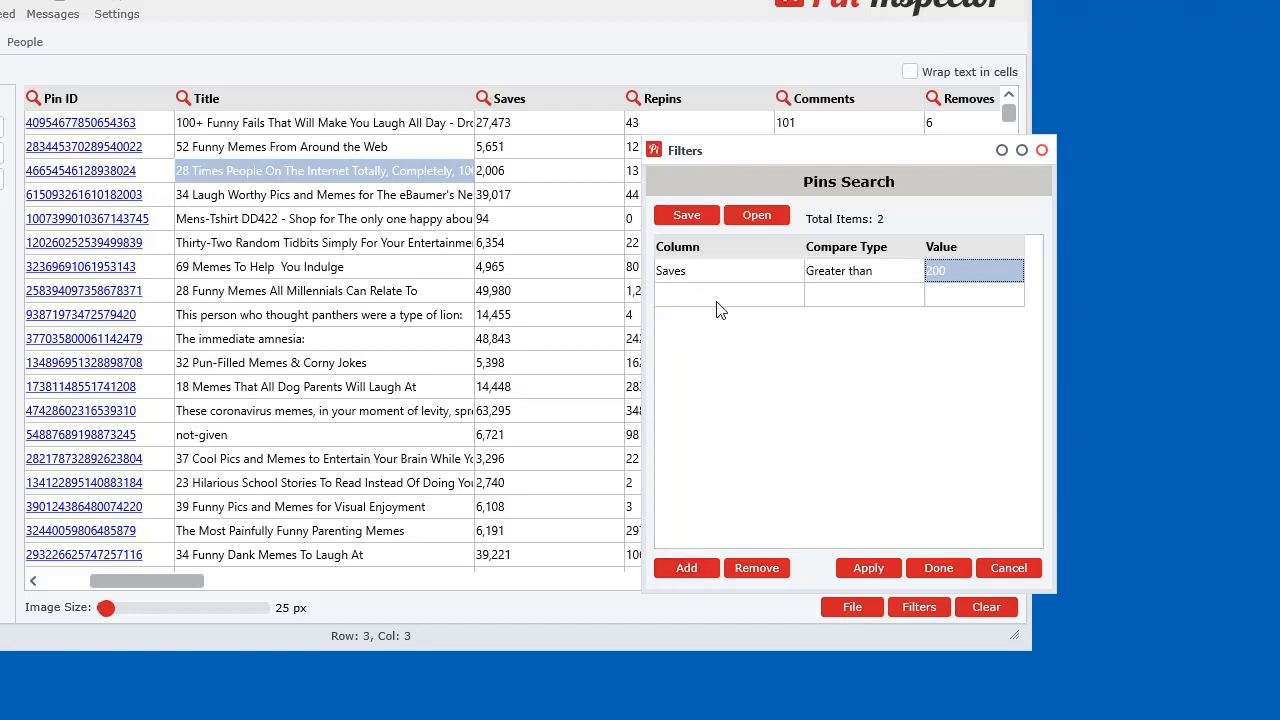
left_click(714, 296)
left_click(714, 296)
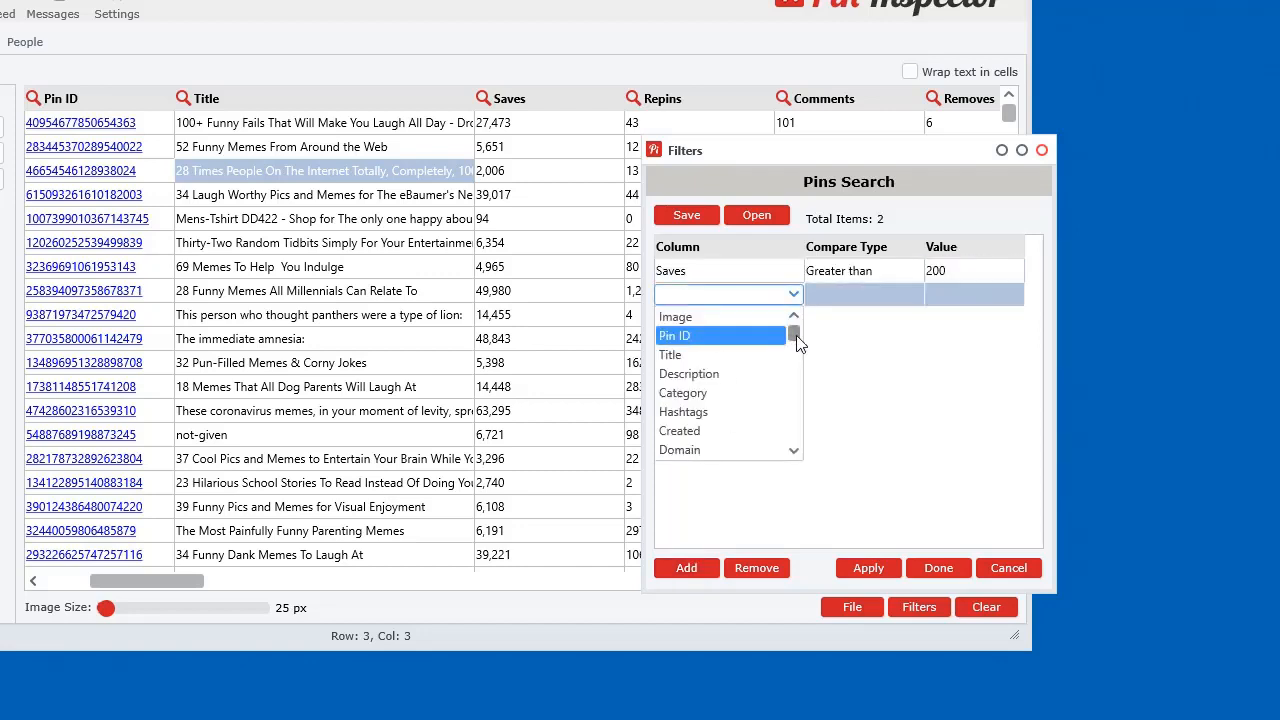
left_click_drag(796, 334, 800, 418)
left_click(680, 366)
left_click(839, 293)
left_click(841, 296)
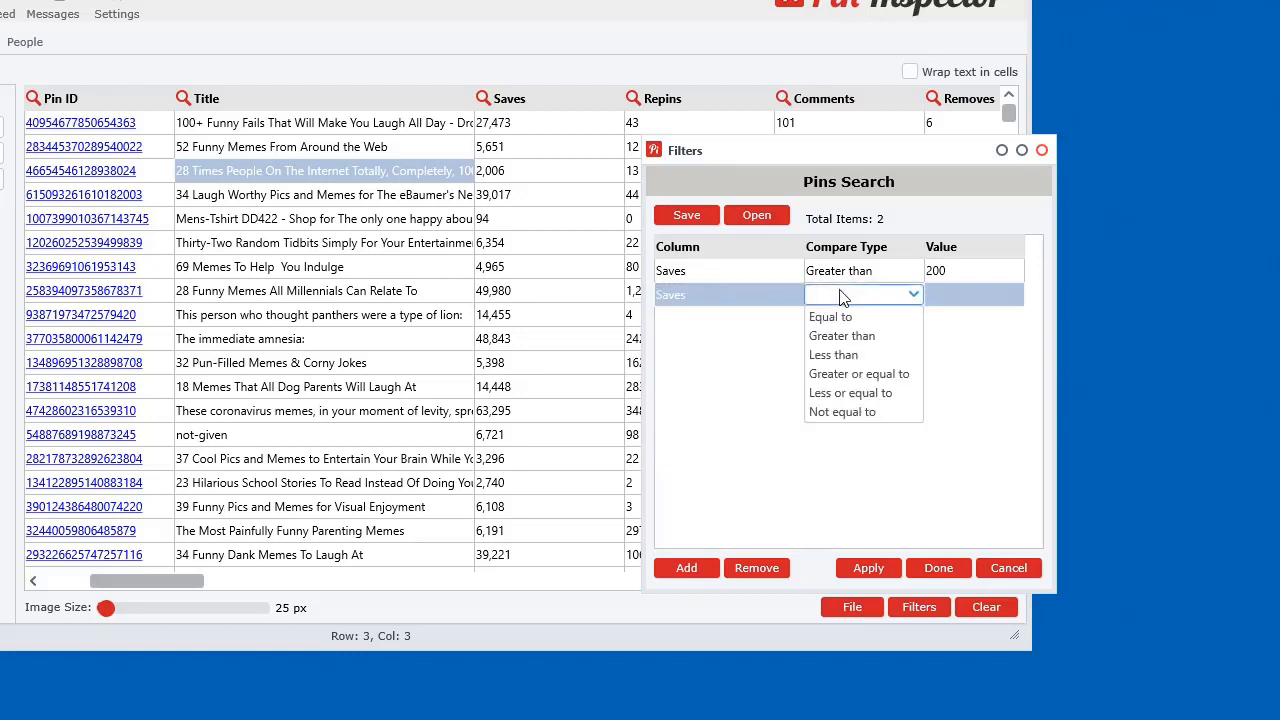
left_click(841, 296)
left_click(850, 298)
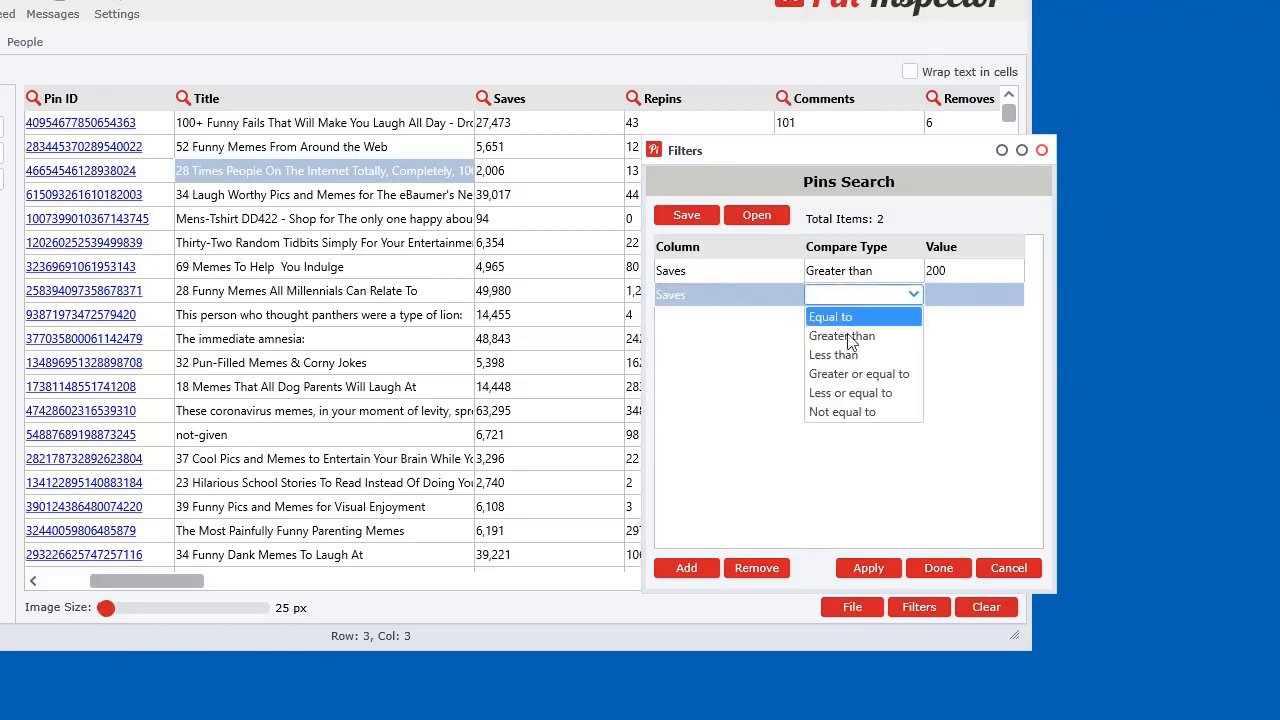
left_click(835, 355)
left_click(958, 303)
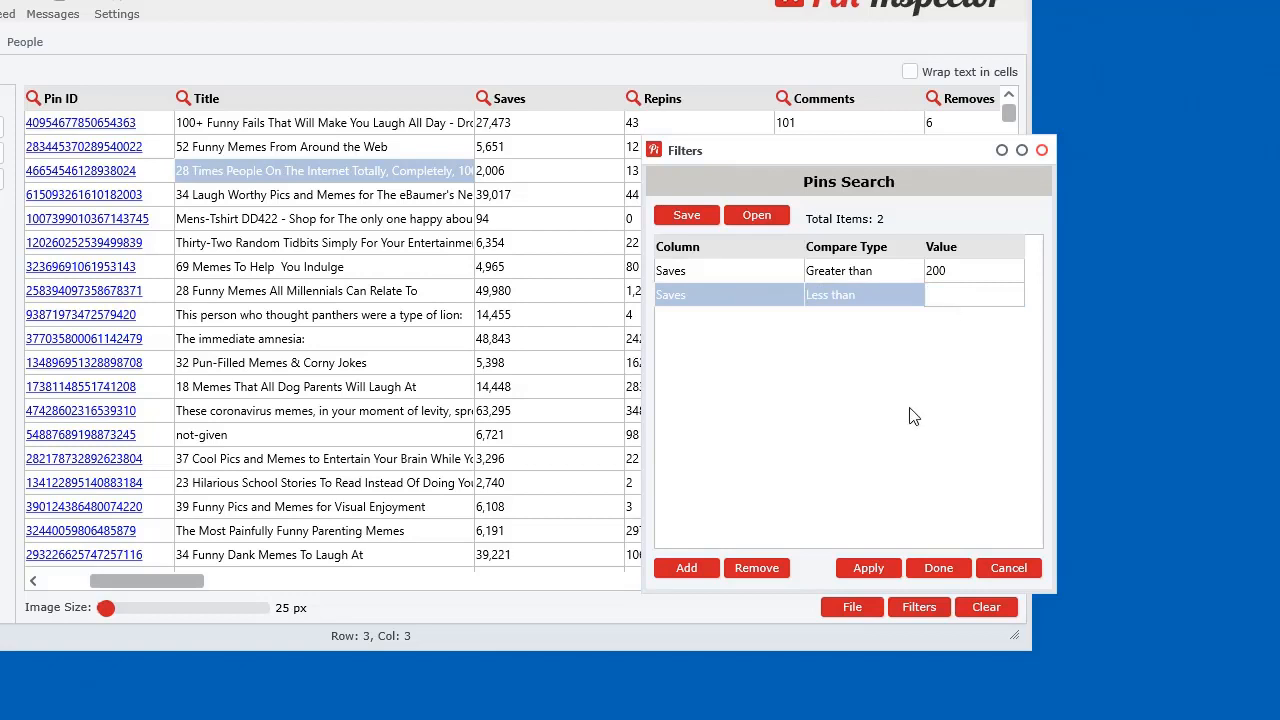
key("Return")
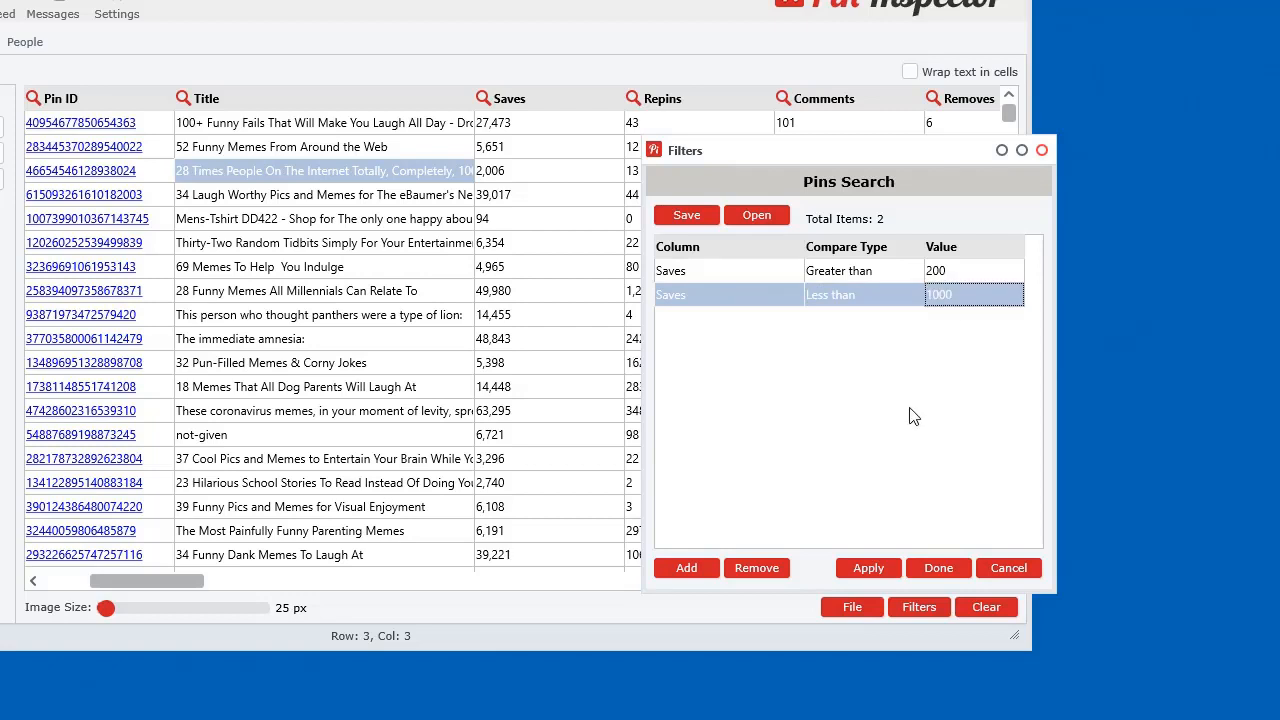
left_click(858, 566)
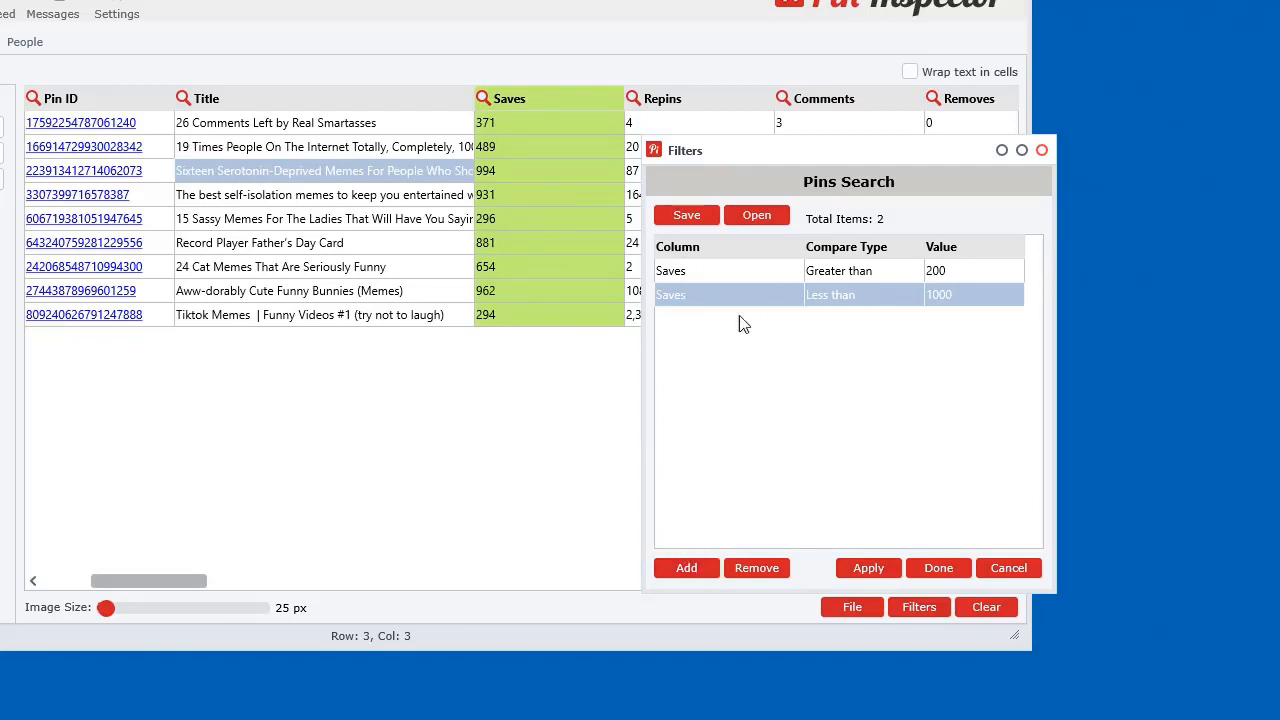
Move the Filters window clear of the result columns and remove the Less than 1000 filter
left_click_drag(848, 154, 935, 186)
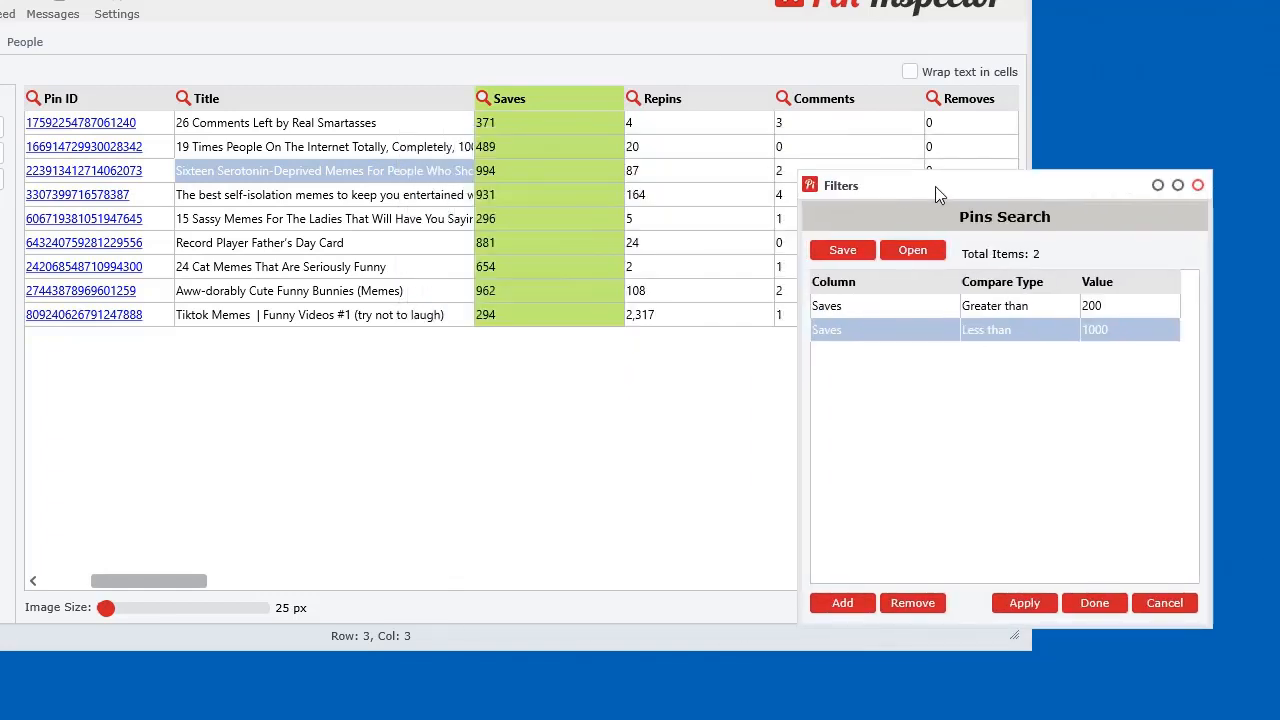
left_click(913, 602)
left_click(923, 628)
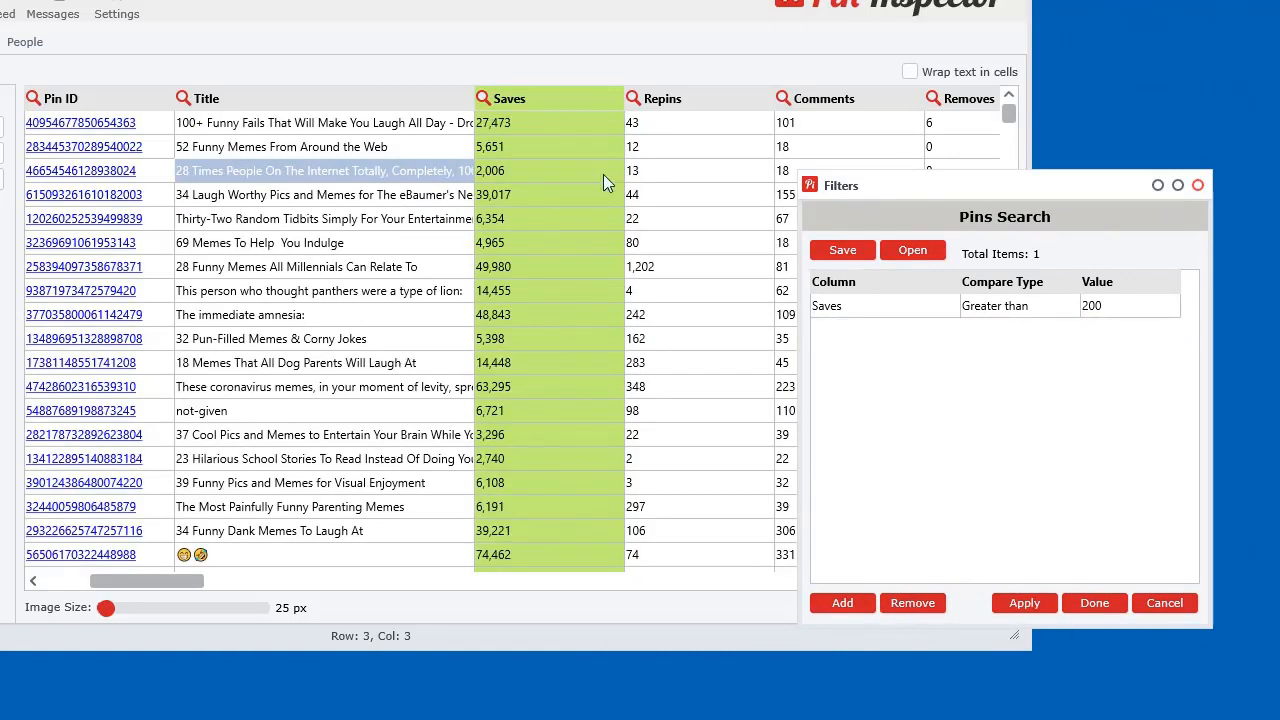
Filter the Title column of the pin results by the word "funny"
left_click(184, 100)
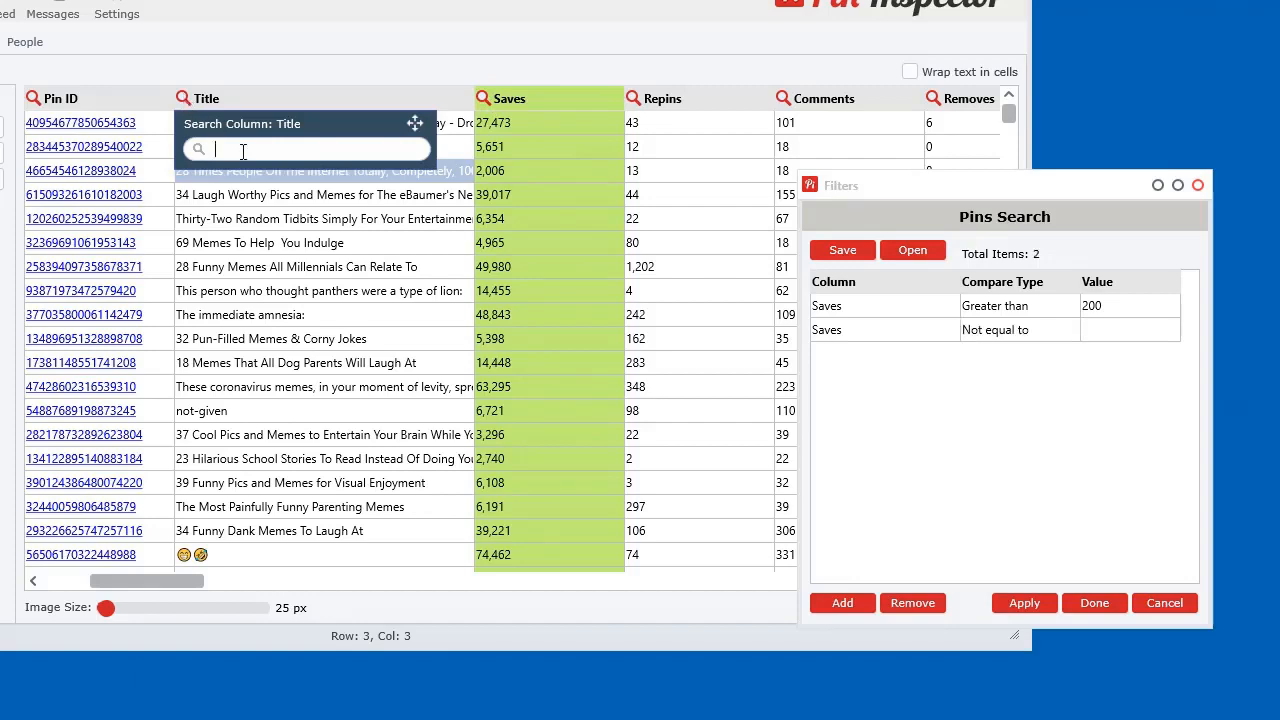
type("funny")
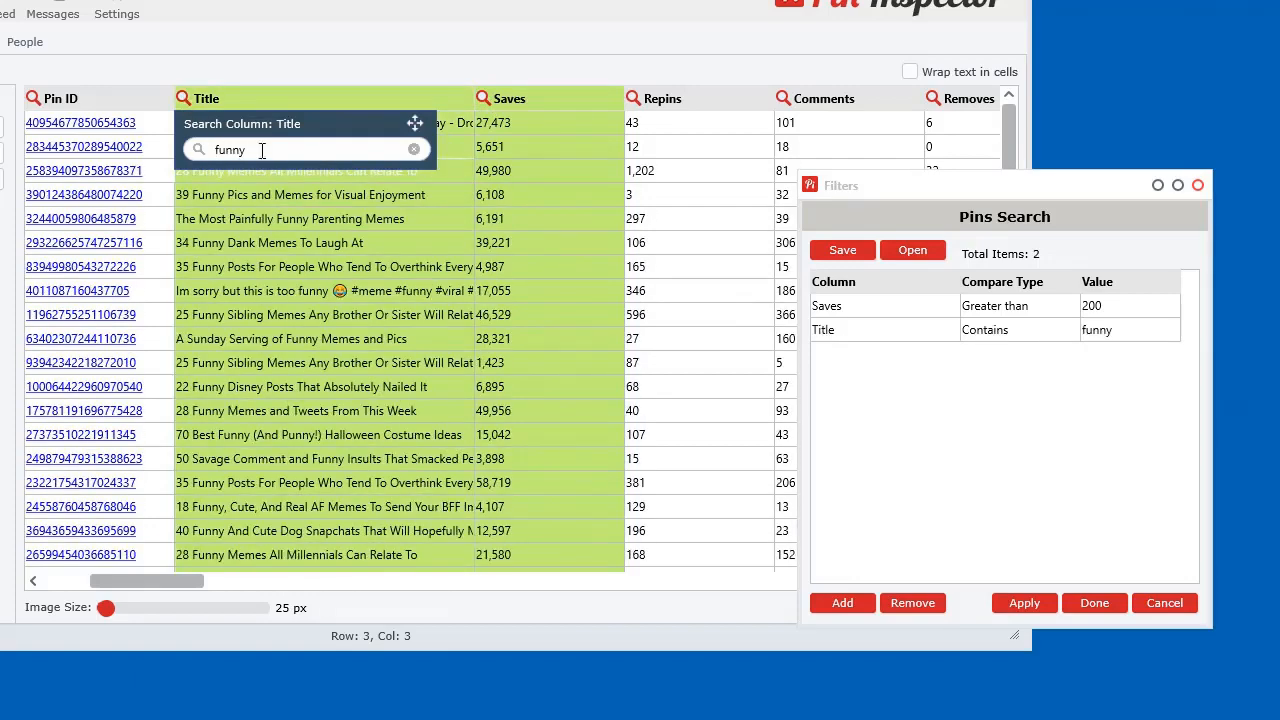
left_click(477, 96)
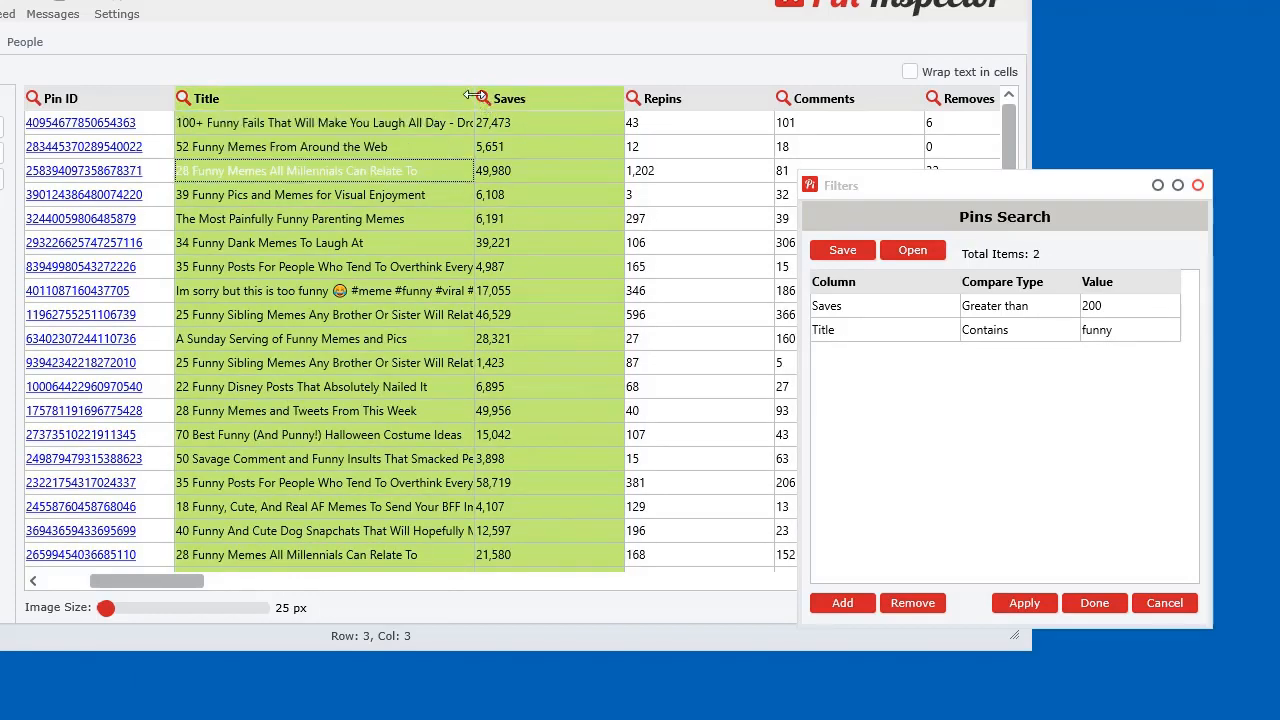
Filter the Repins column to values greater than 100 and the Comments column to values greater than 5
left_click(634, 99)
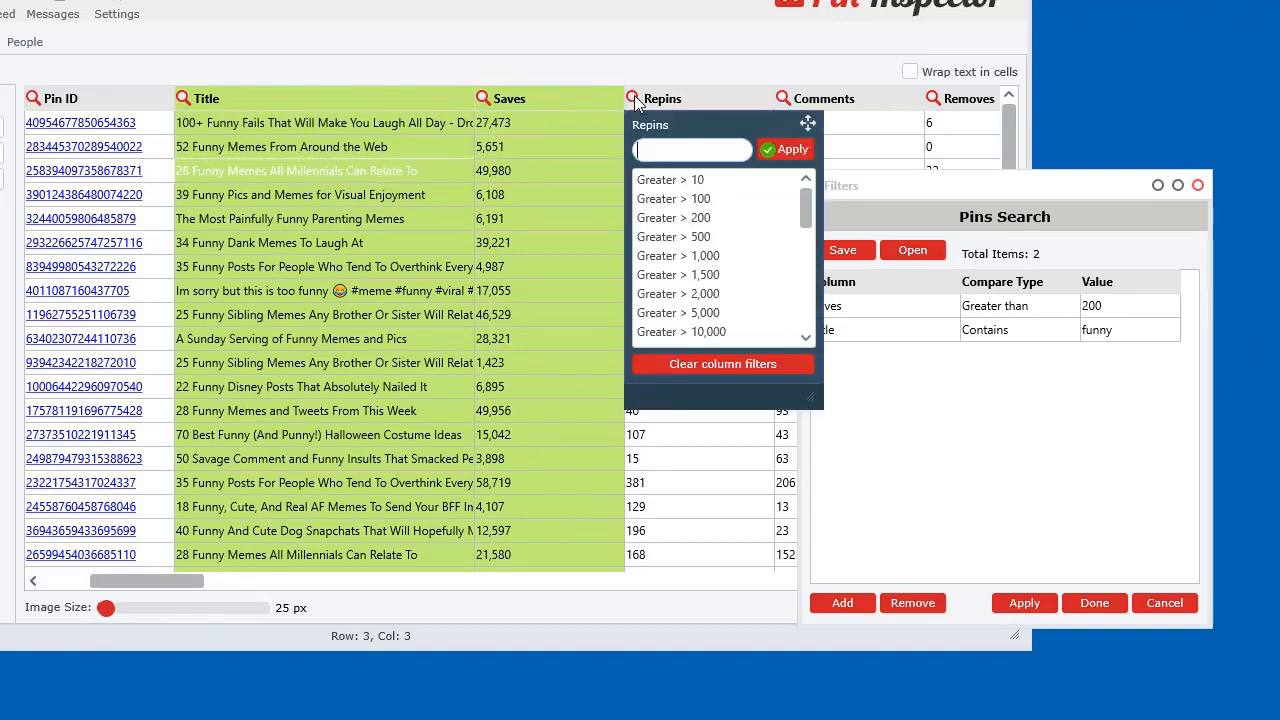
left_click(672, 198)
left_click(784, 99)
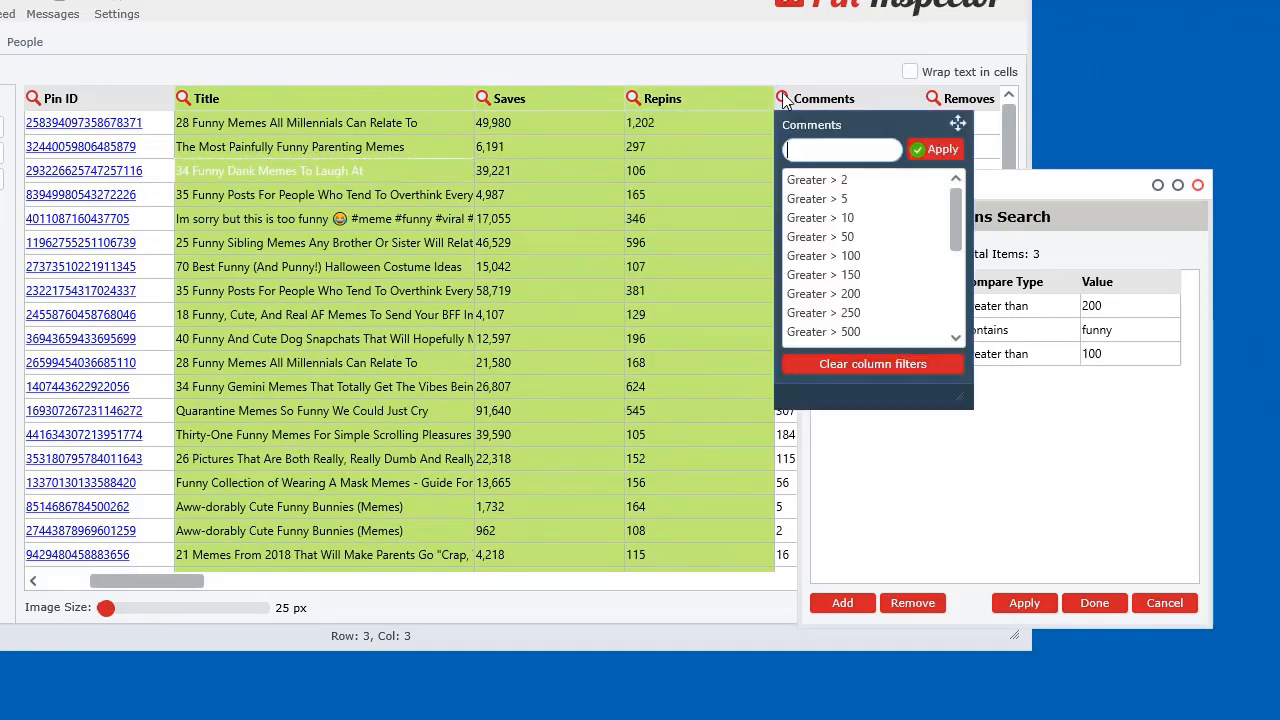
left_click(817, 199)
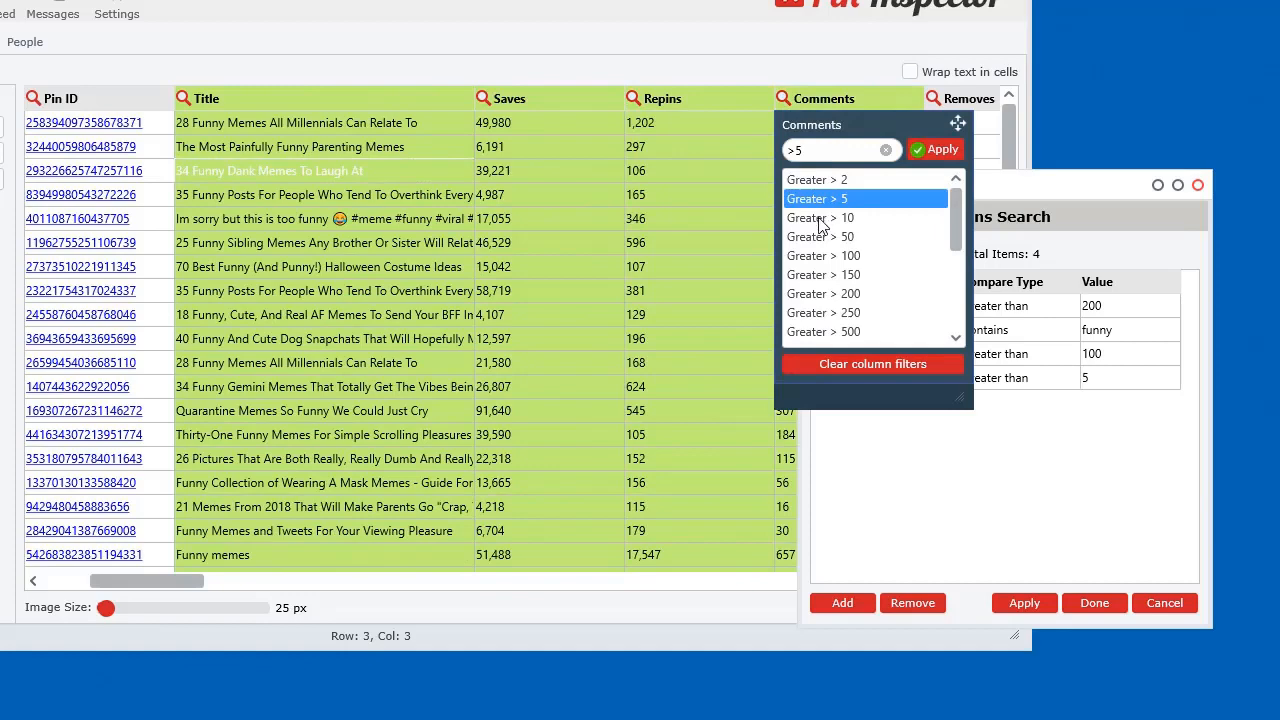
left_click(1078, 184)
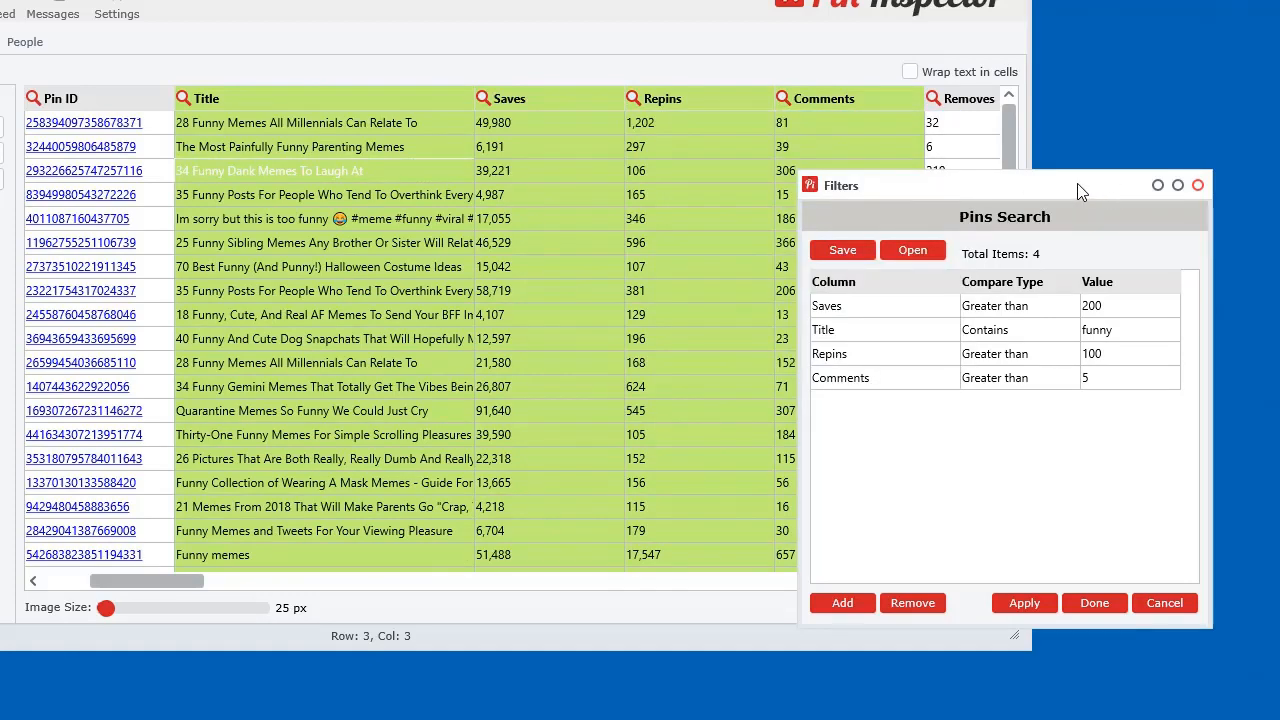
Move the Filters window over the results and save the current filters as pins-filters.ppff in the Pin Inspector 2 folder
left_click_drag(1077, 183, 727, 92)
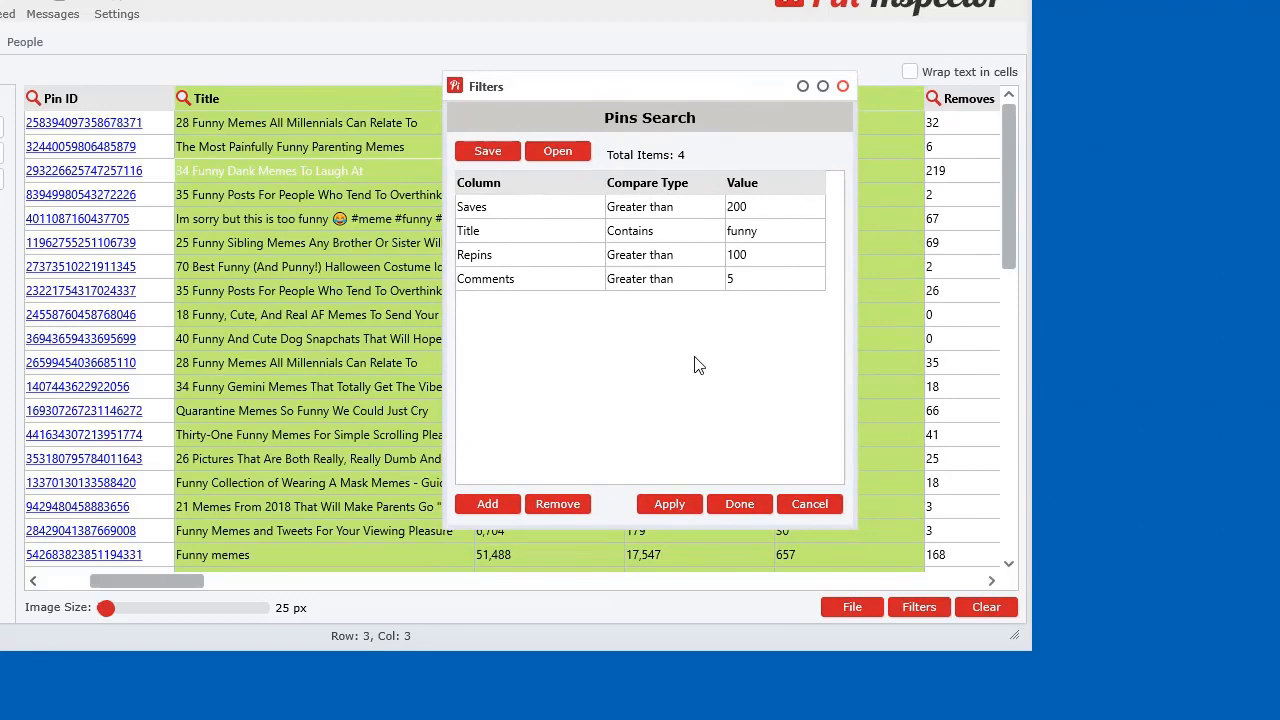
left_click(501, 154)
left_click_drag(843, 120, 491, 0)
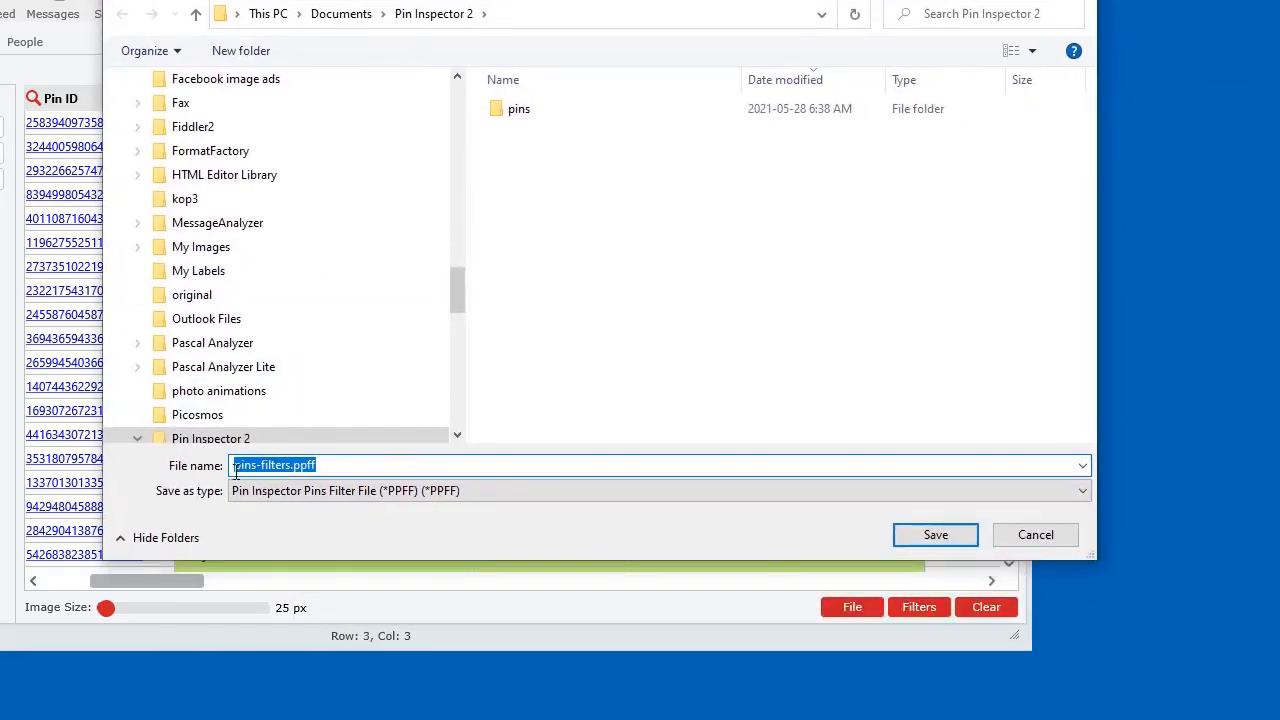
left_click(935, 536)
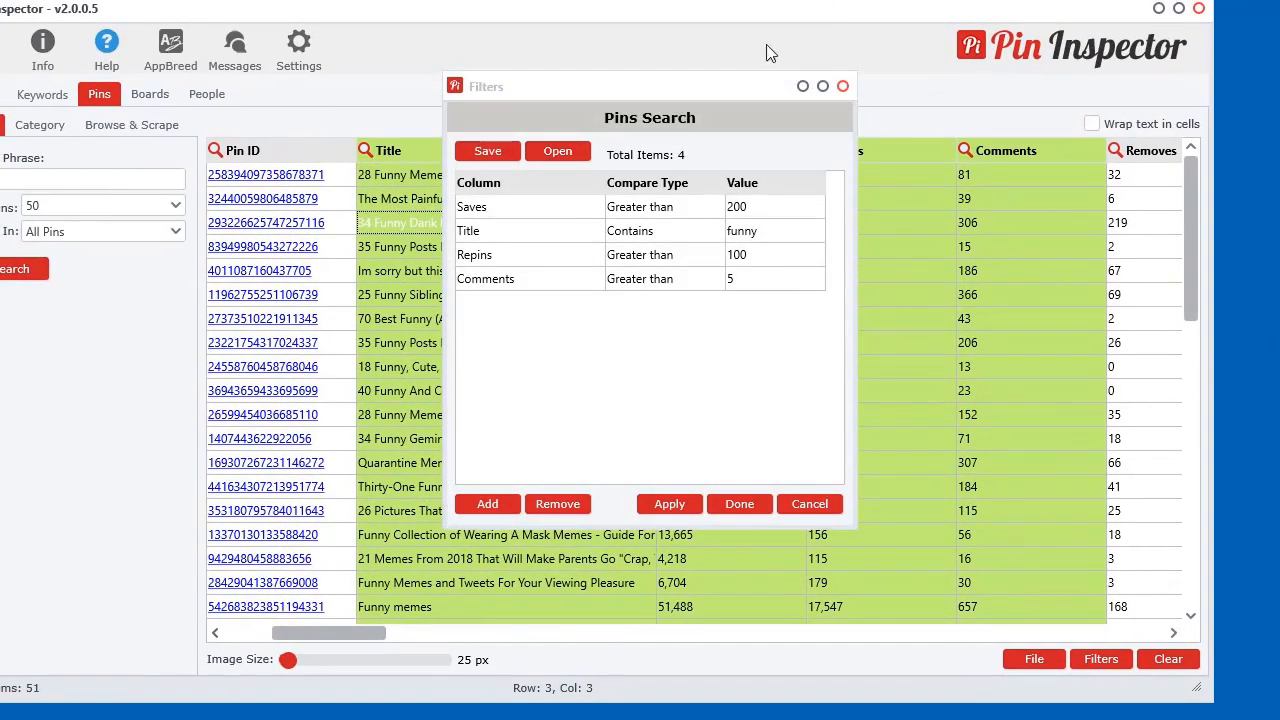
Examine how the Filters window follows the Boards and People sections, and return to the Pins section
left_click(152, 97)
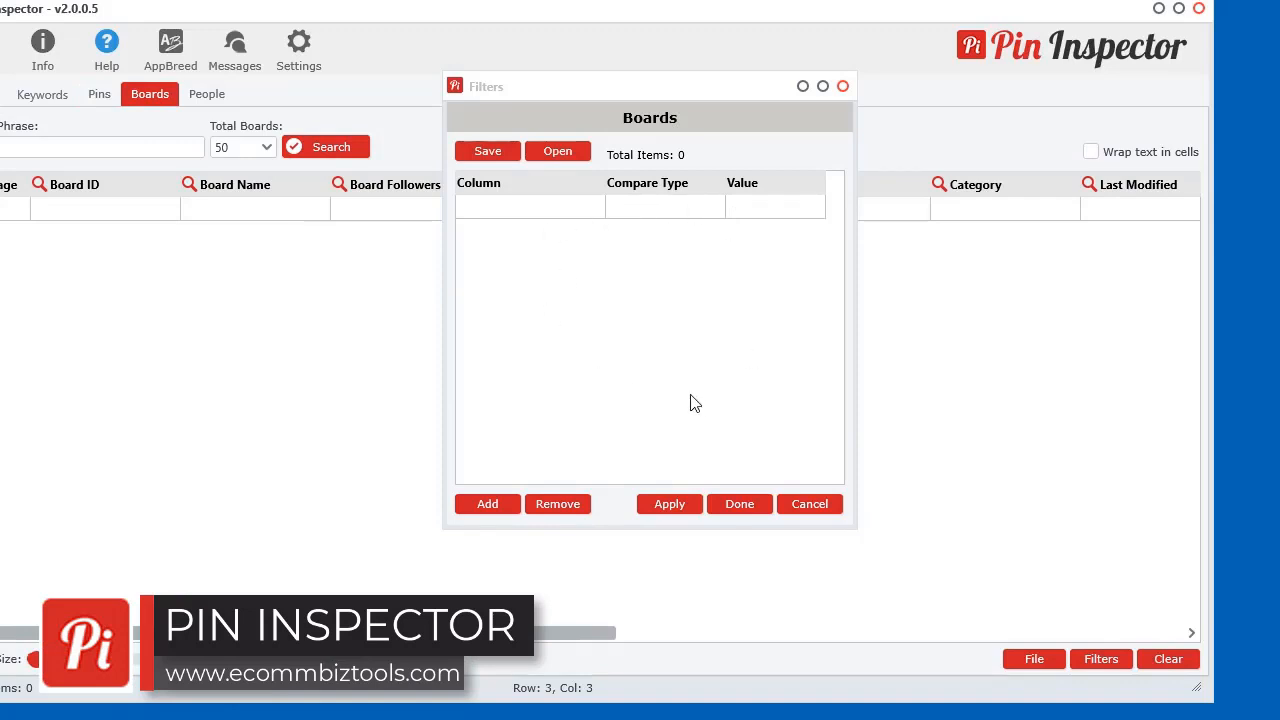
left_click(99, 94)
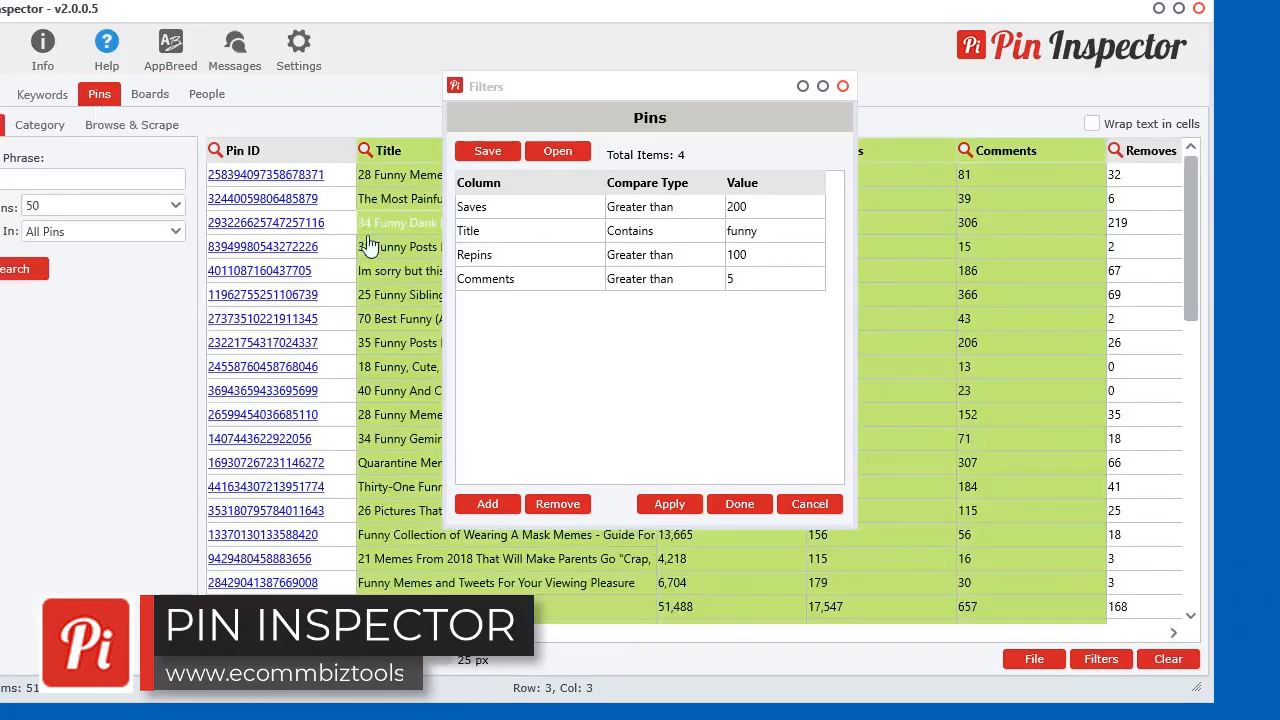
left_click(150, 94)
left_click(195, 100)
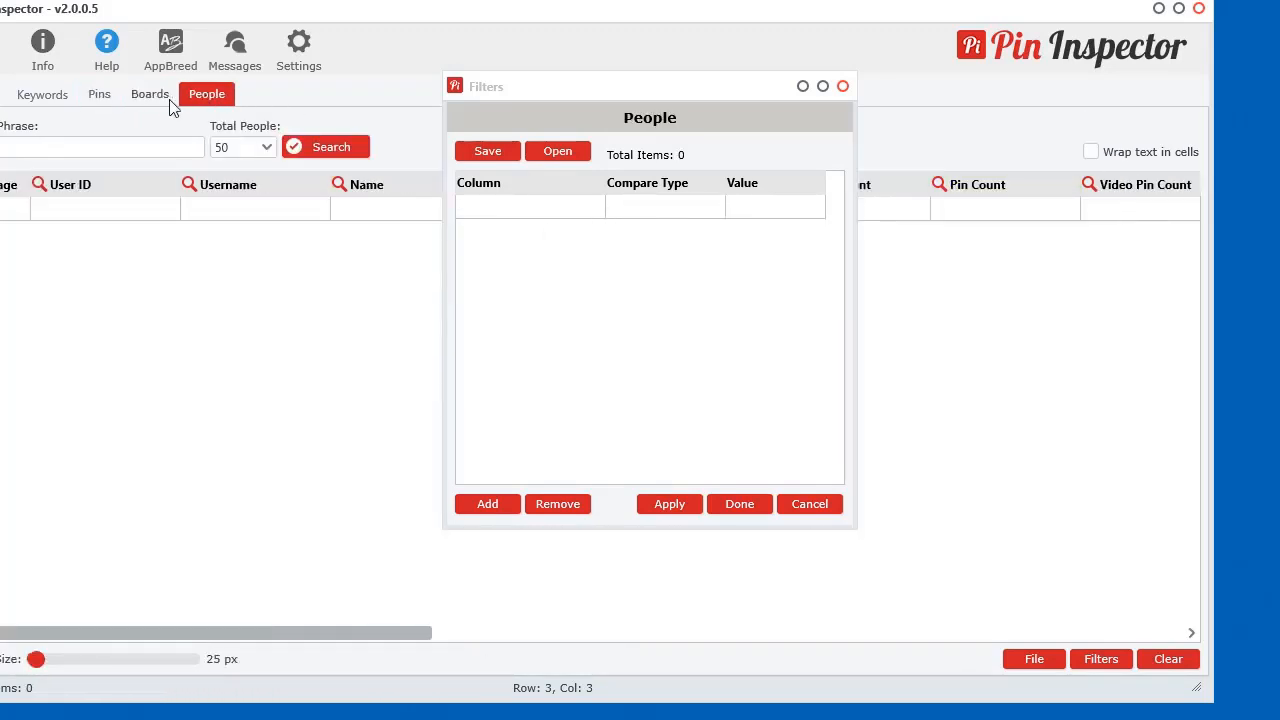
left_click(150, 98)
left_click(103, 99)
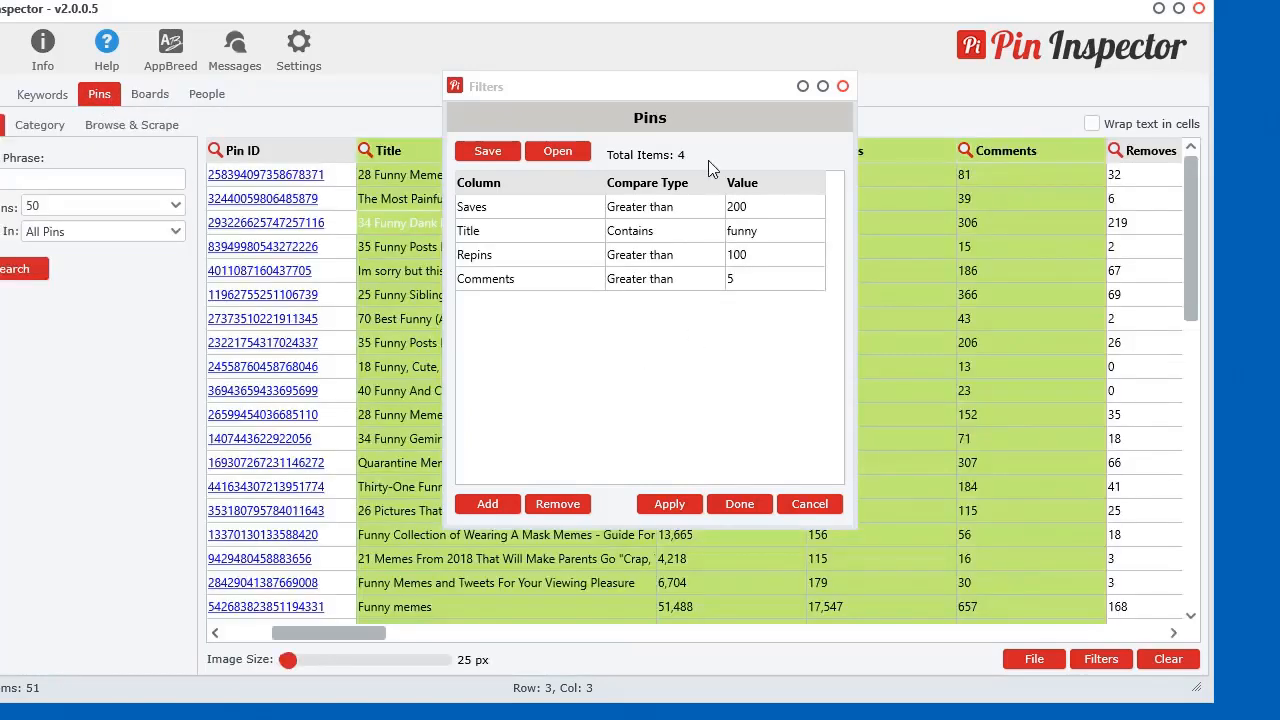
Move the Filters window aside, clear all pin filters, and close the window
left_click(691, 107)
left_click_drag(679, 95, 806, 83)
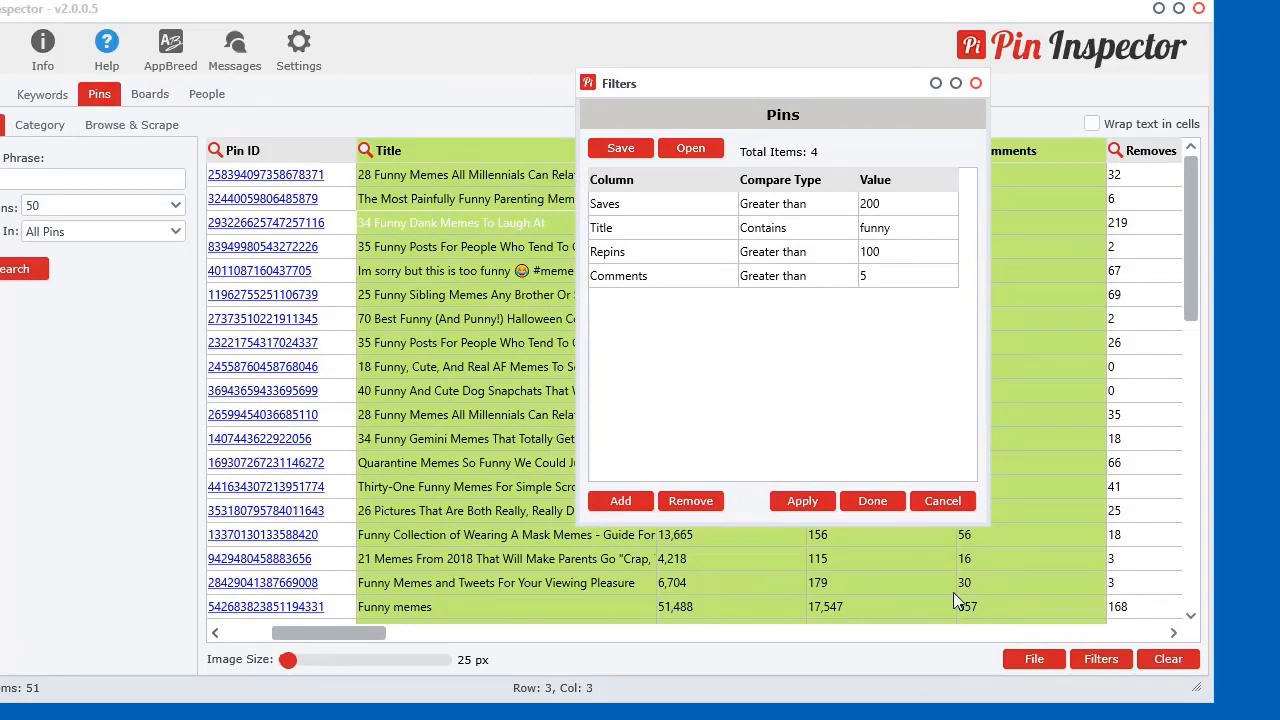
left_click(1101, 659)
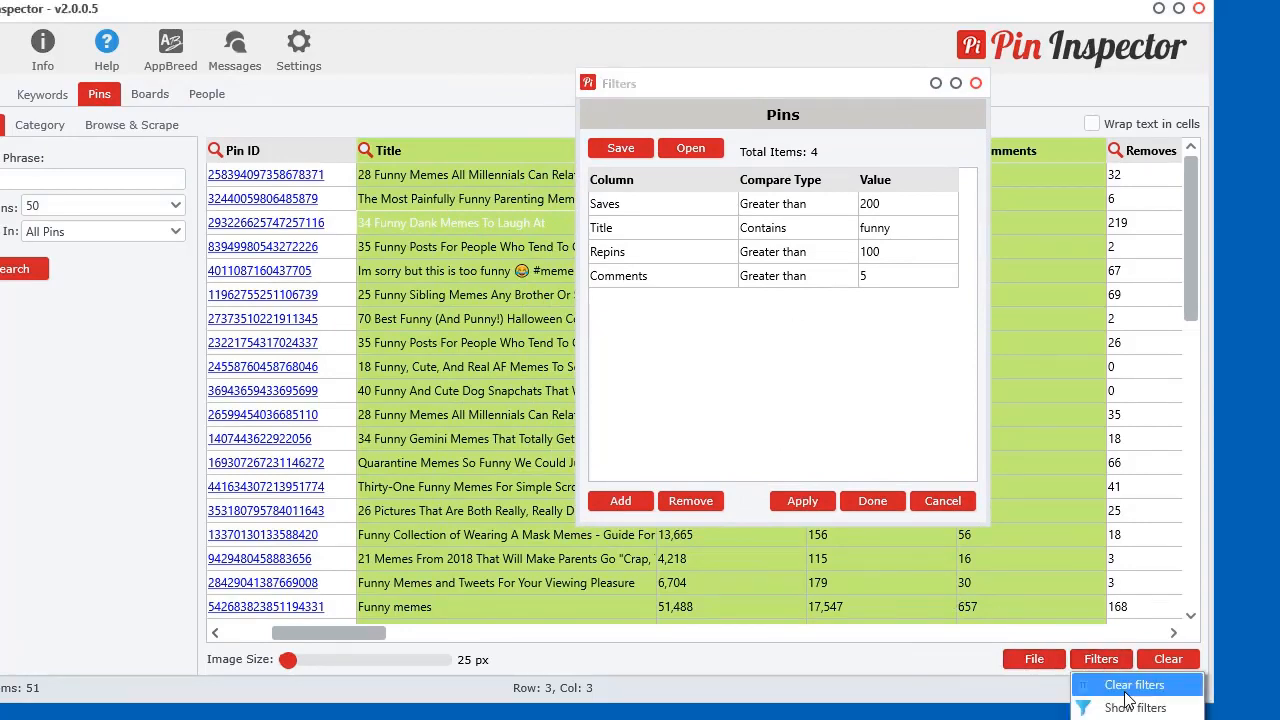
left_click(1131, 686)
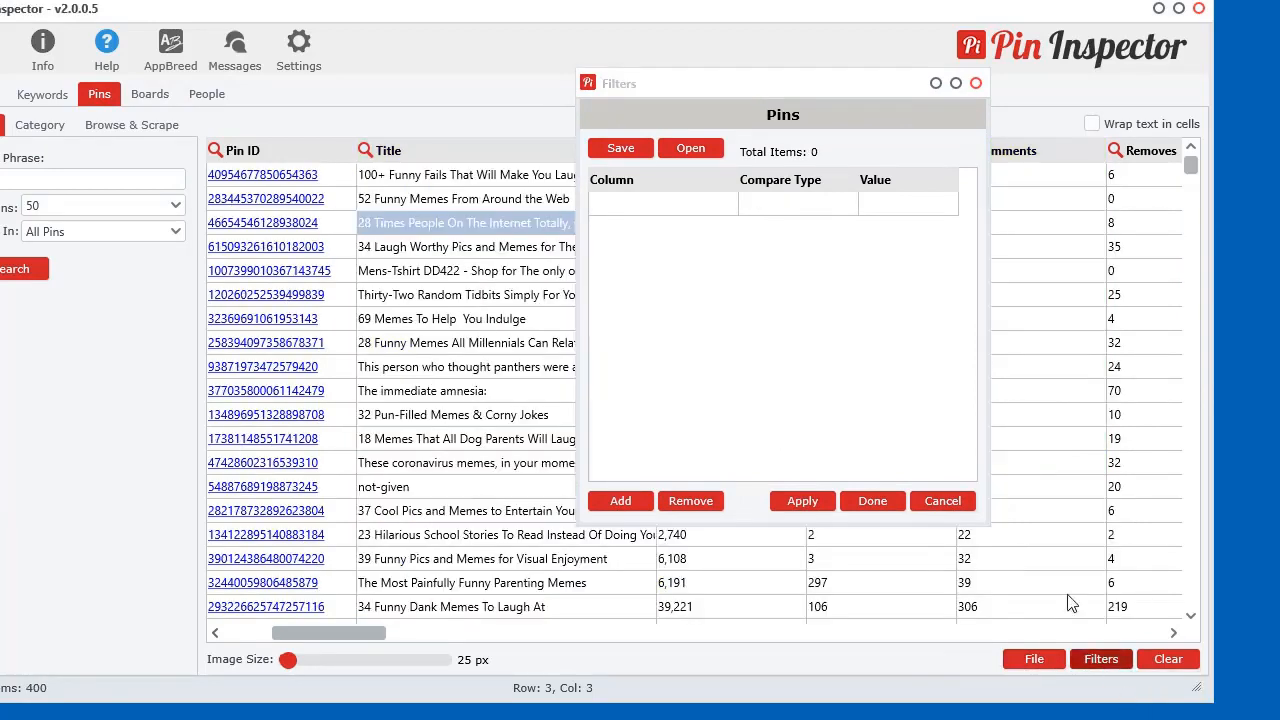
left_click(977, 83)
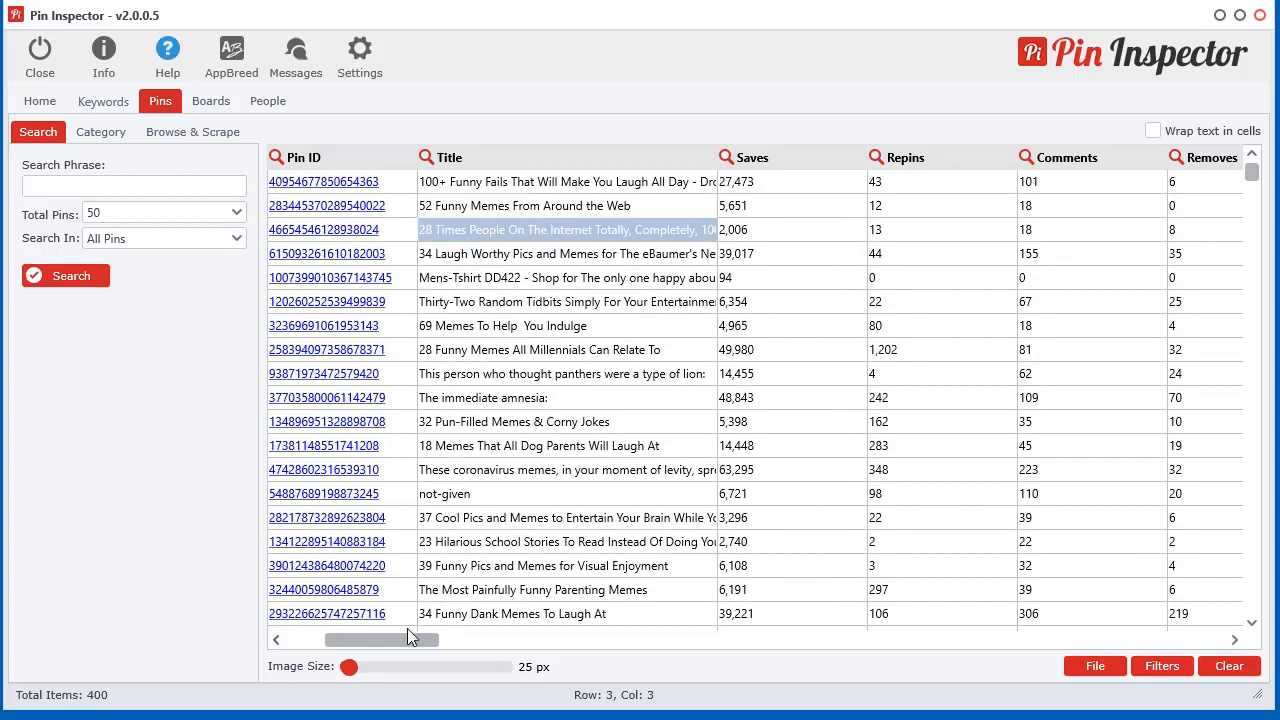
left_click_drag(407, 636, 366, 637)
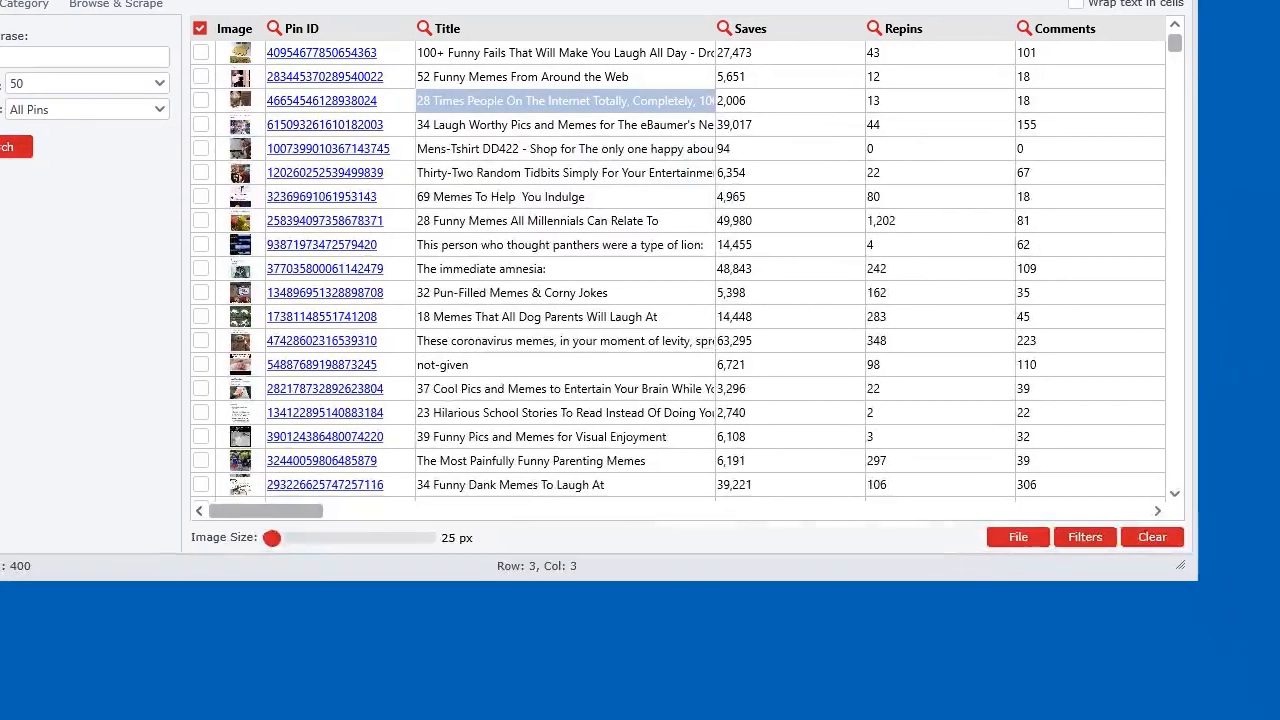
Load the saved pins filter file to reapply its filters to the pin results
left_click(1096, 668)
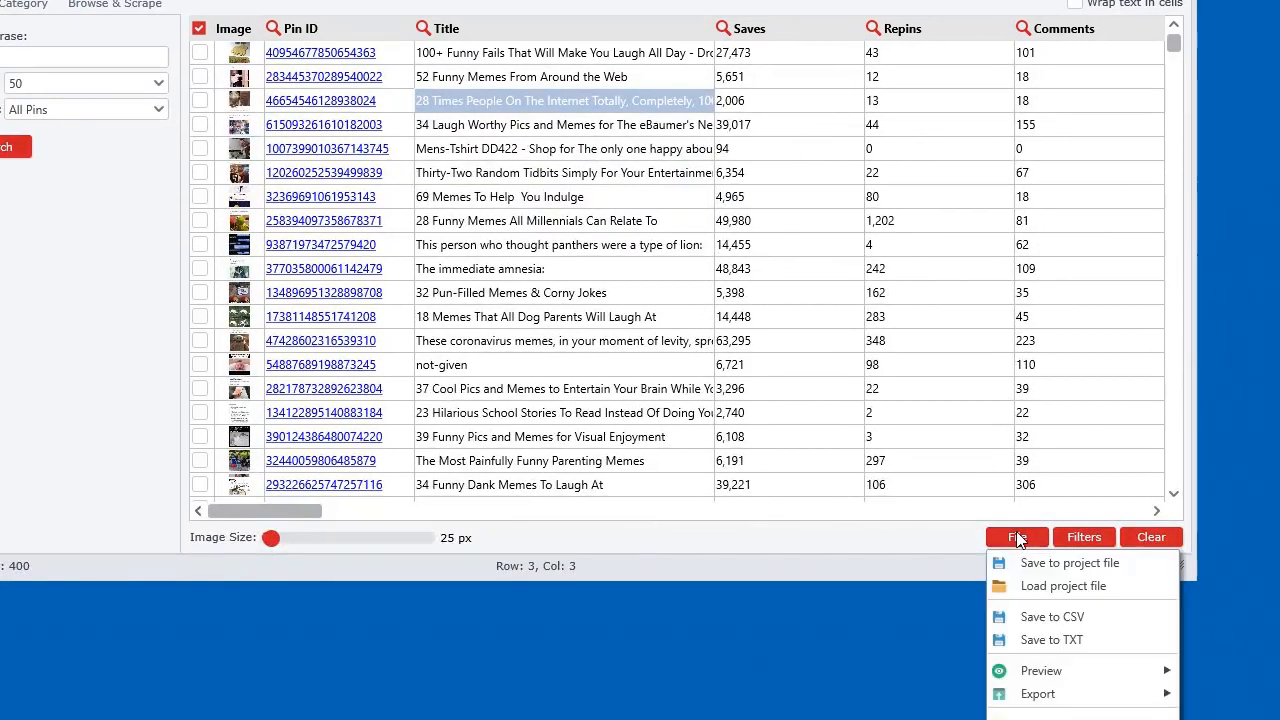
left_click(1090, 538)
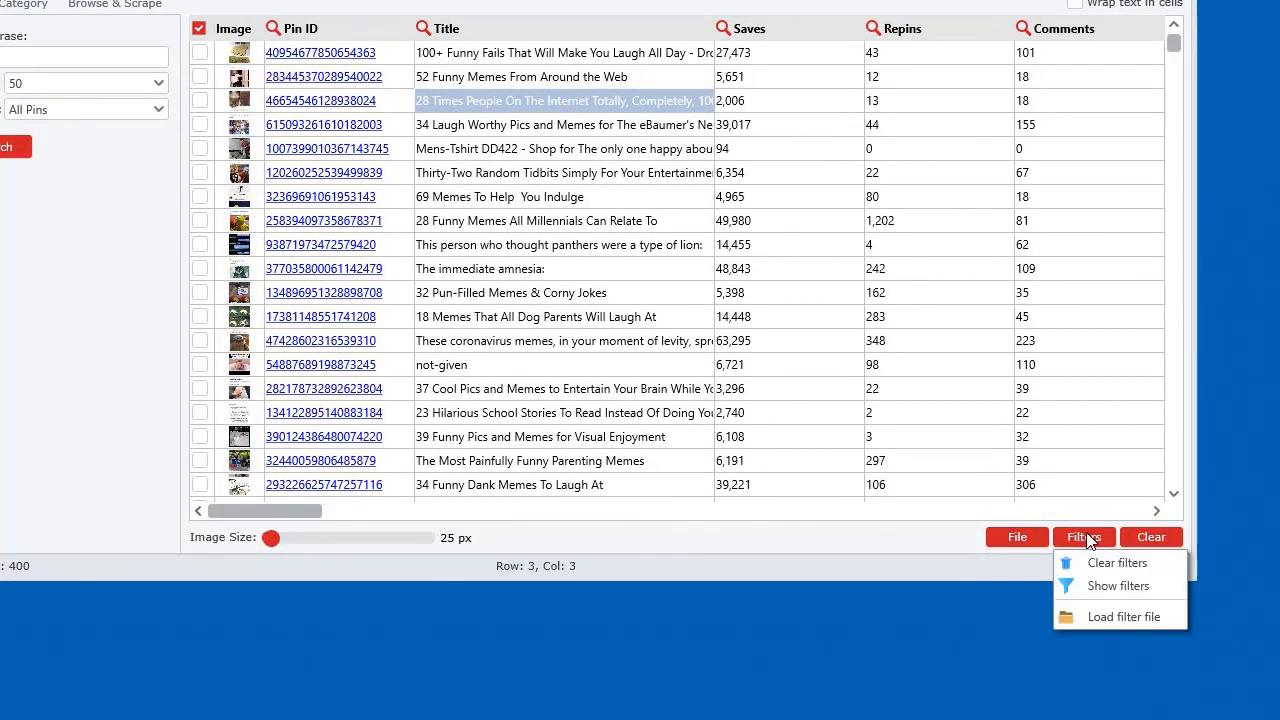
left_click(1121, 617)
double_click(446, 60)
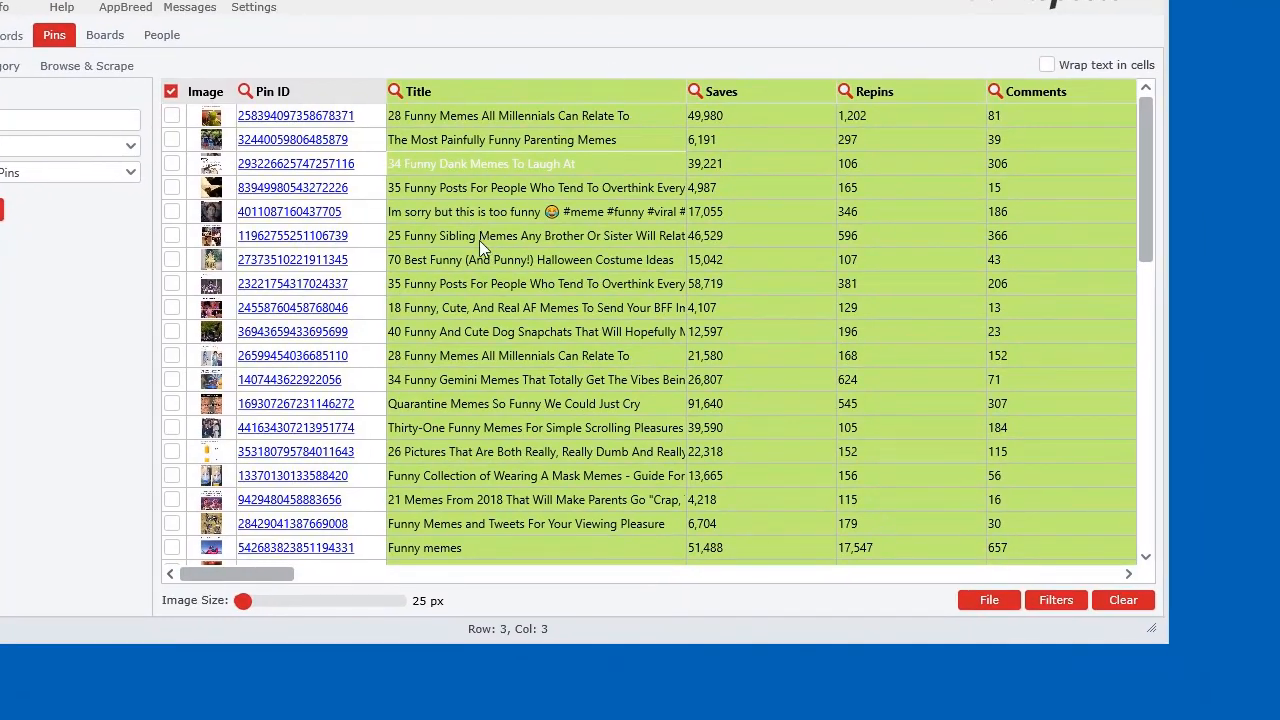
View the filter options in the pin results' context menu without choosing one
right_click(479, 240)
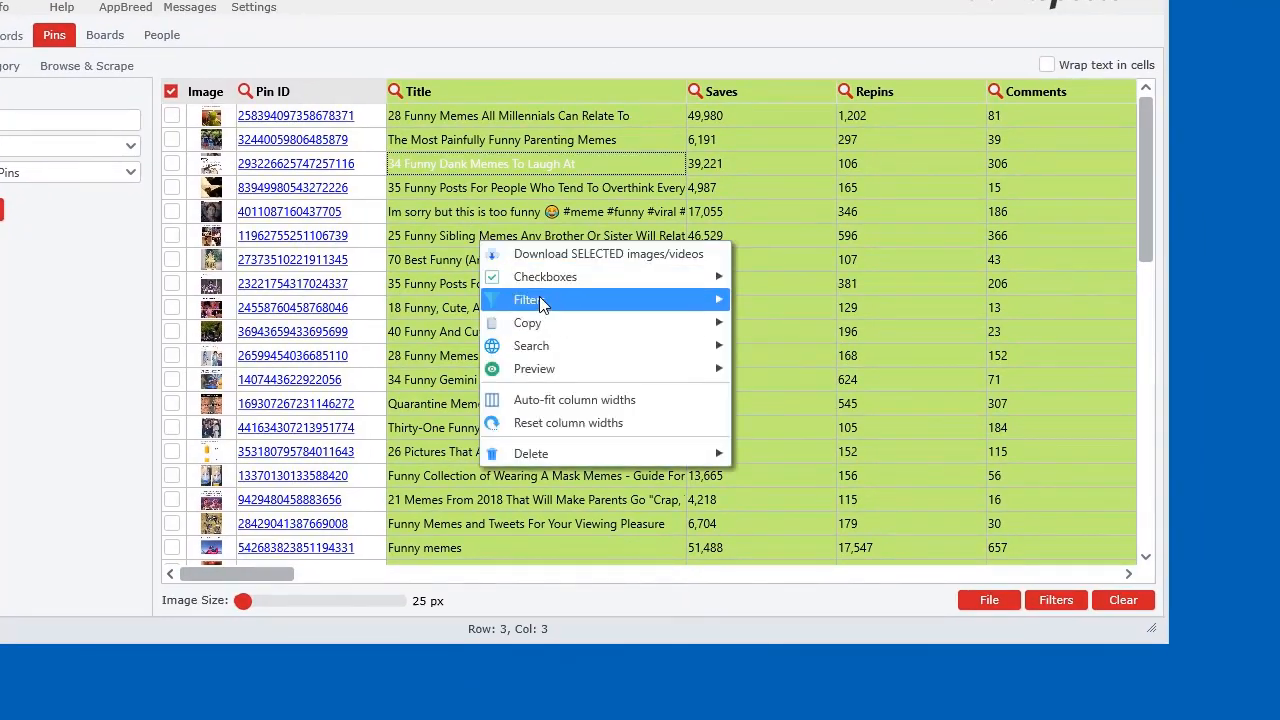
mouse_move(539, 300)
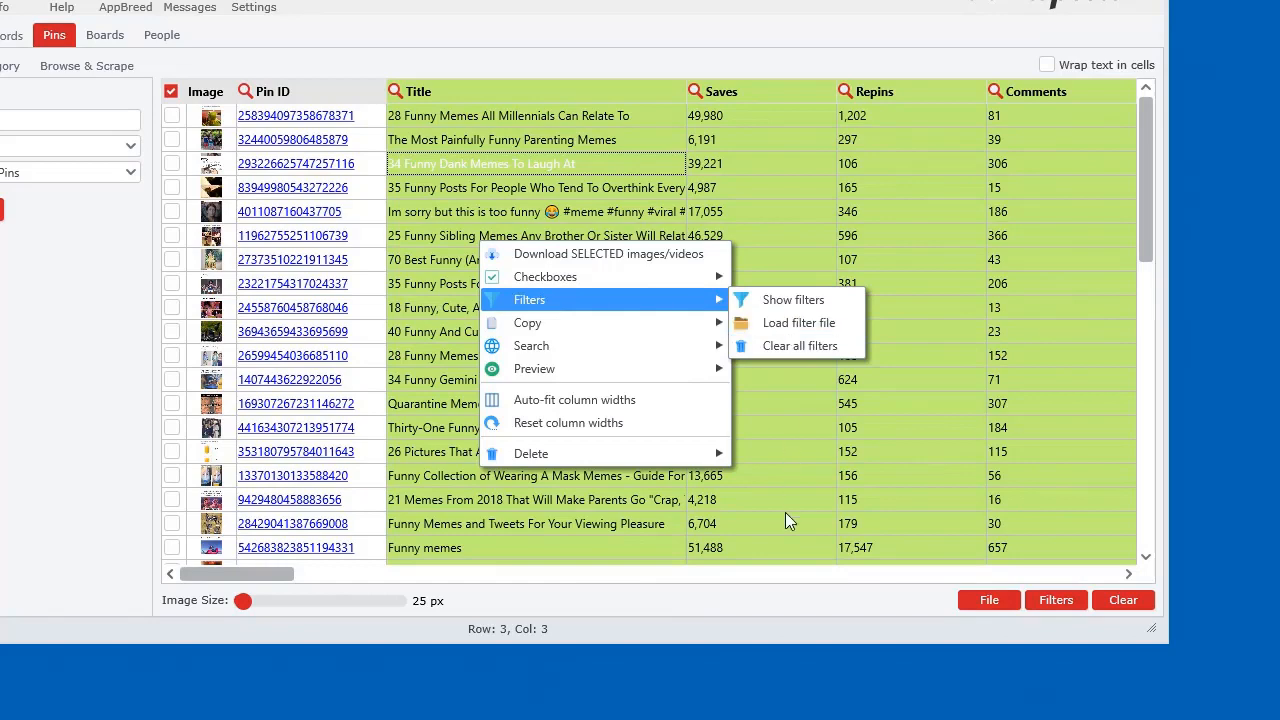
left_click(745, 601)
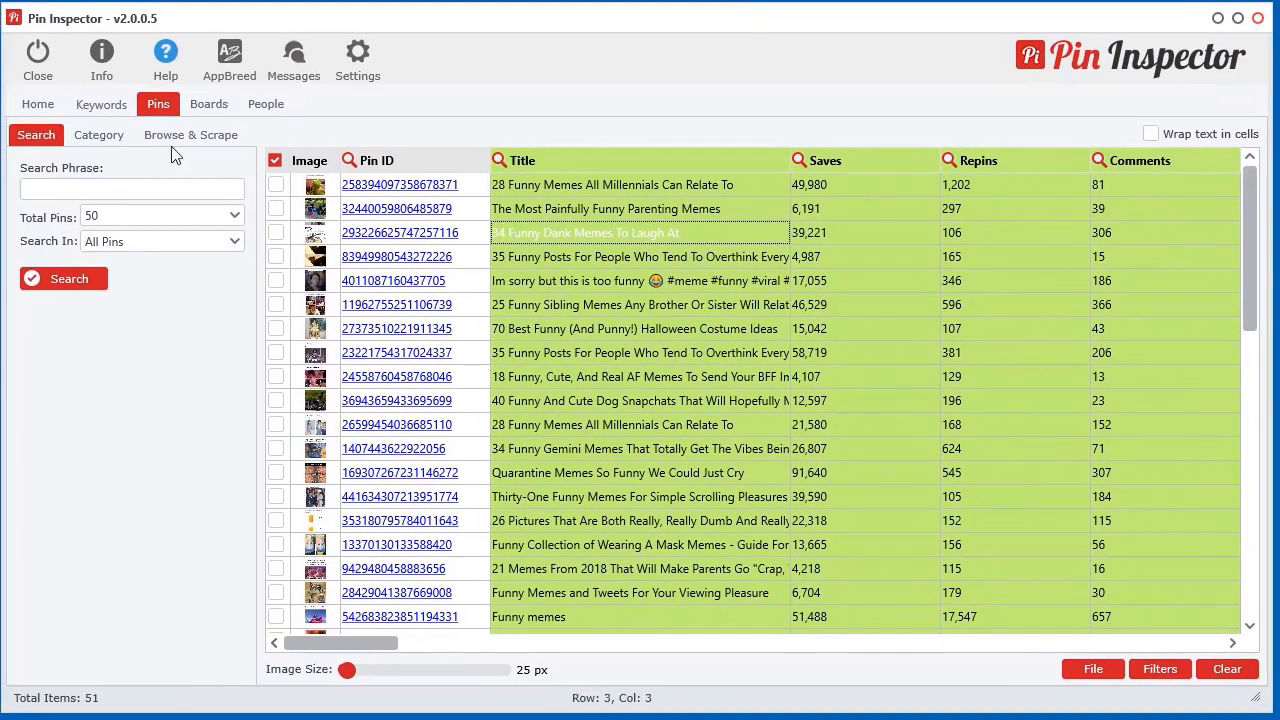
View the Boards and People sections, and return to the Pins section
left_click(105, 42)
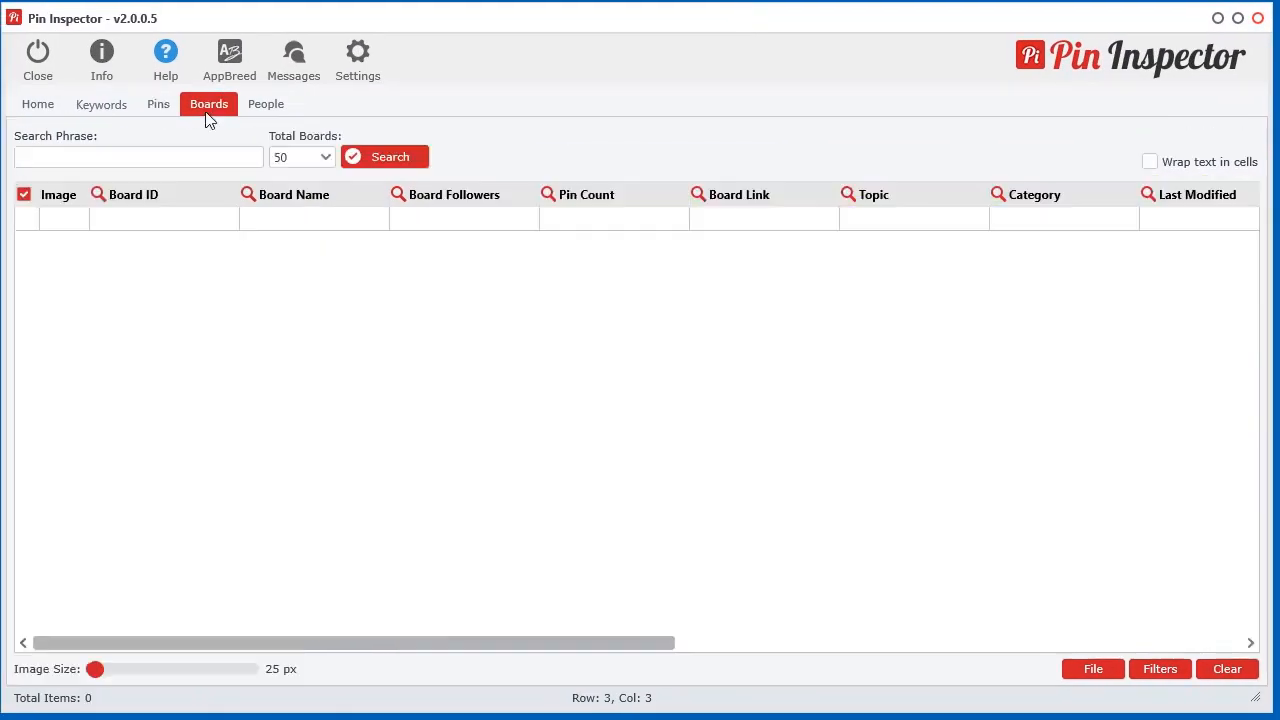
left_click(265, 108)
left_click(222, 112)
left_click(162, 106)
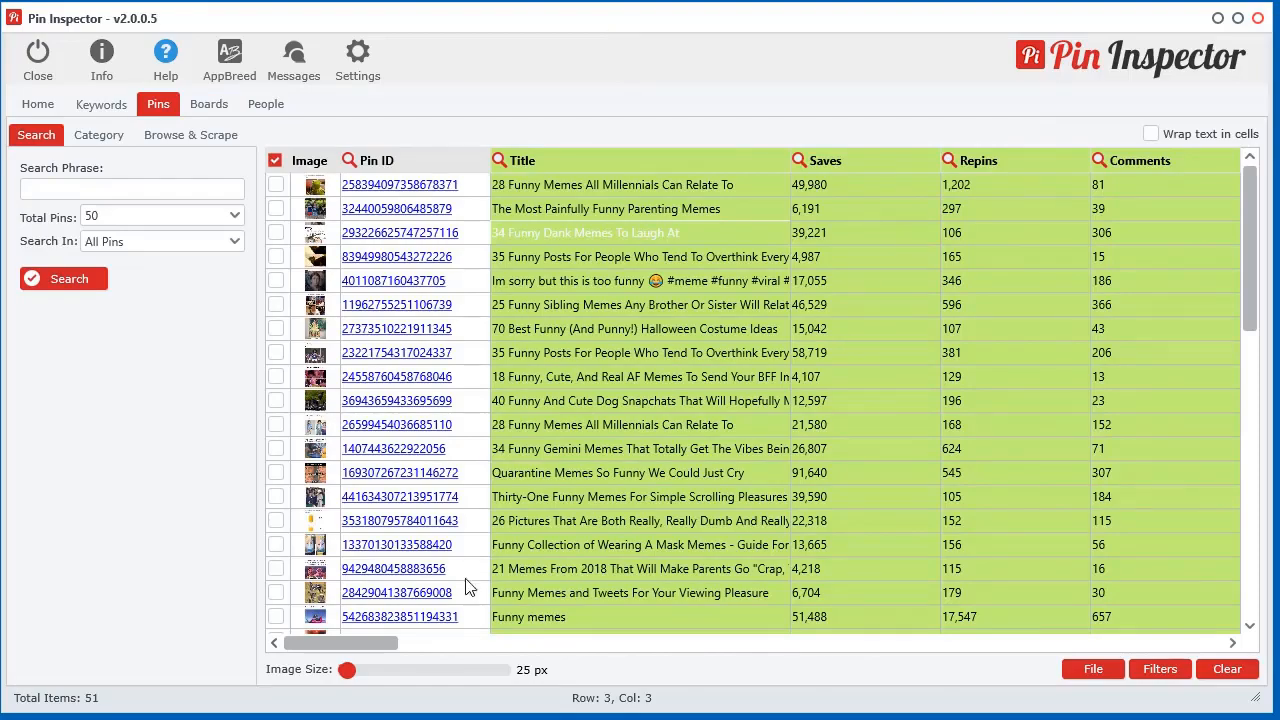
View the file options for the pin results and bring up the Filters window with the applied pin filters
left_click_drag(361, 650, 335, 664)
left_click(1093, 669)
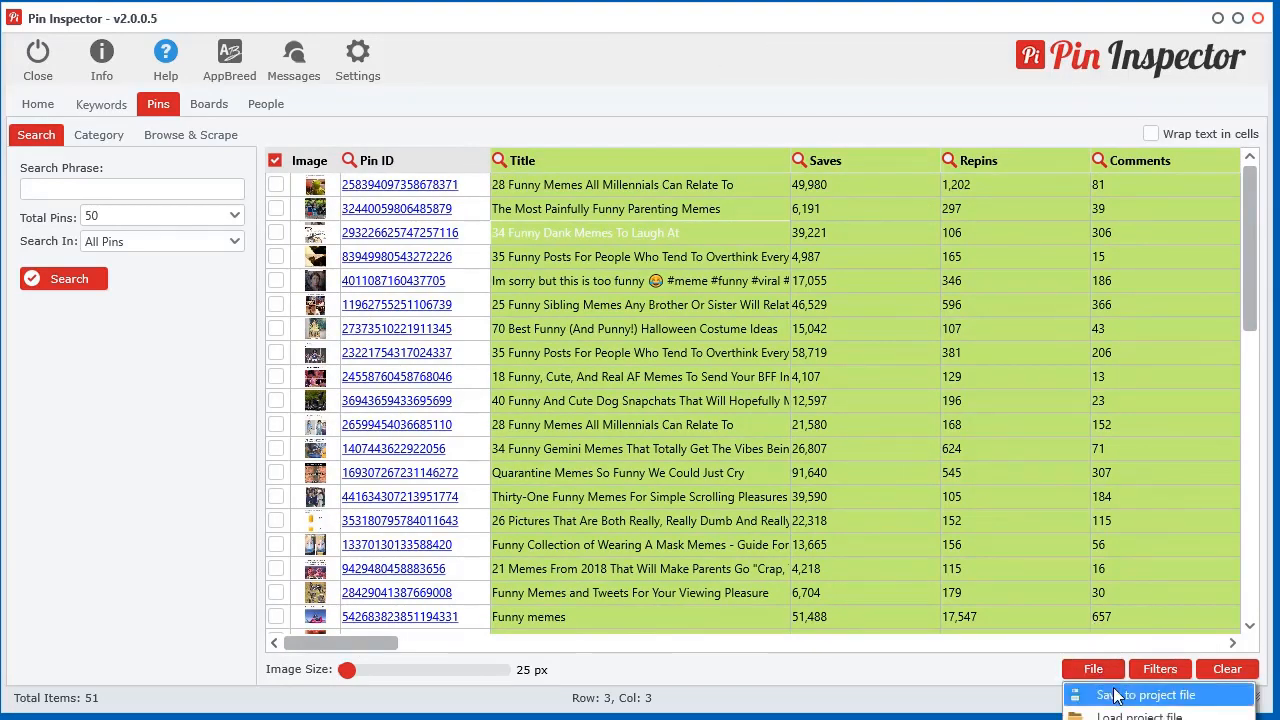
left_click(1160, 669)
left_click(1190, 714)
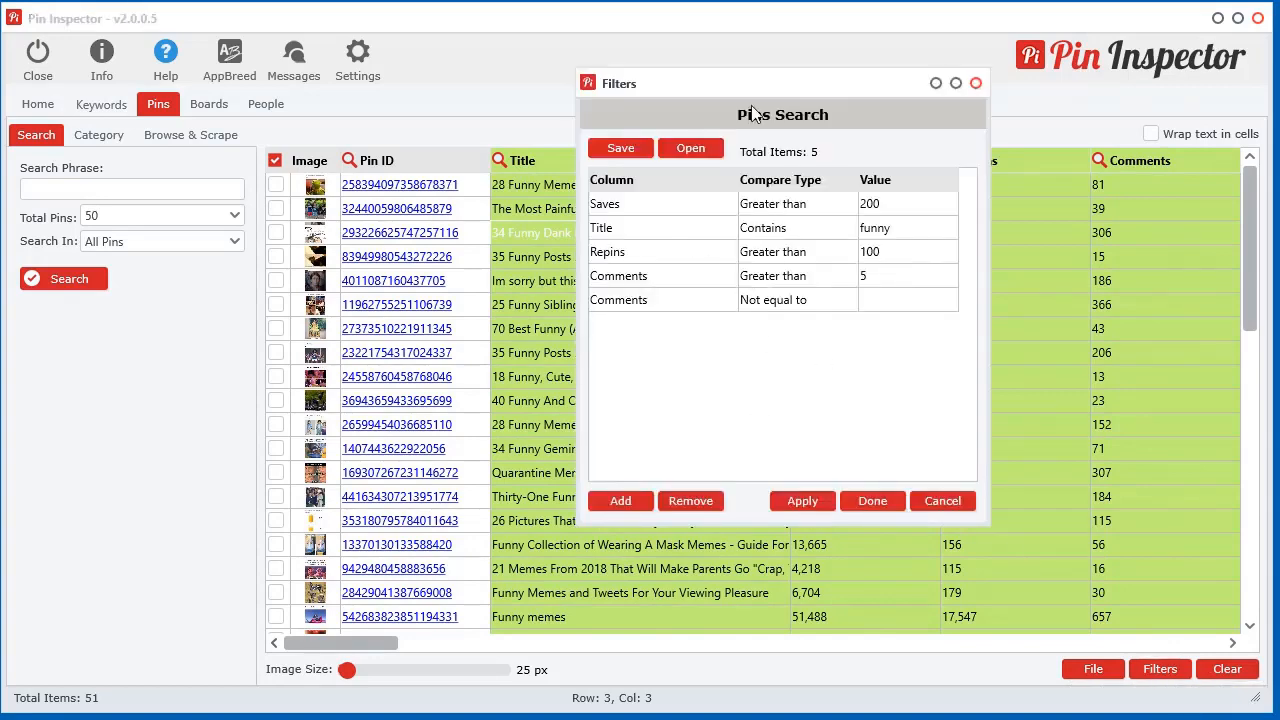
left_click_drag(732, 87, 562, 100)
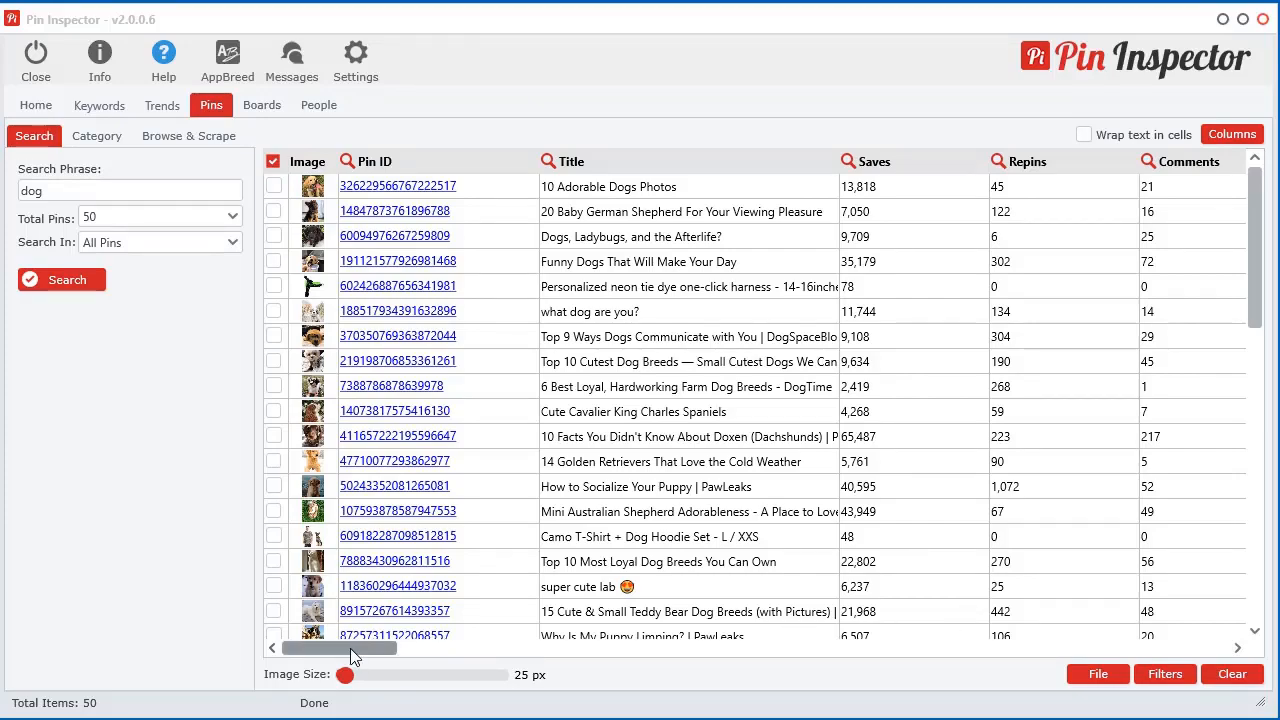
Look across the dog pin results, check the Boards section's layout, and return to the Pins section
mouse_move(350, 648)
left_mouse_down()
mouse_move(1190, 651)
mouse_move(771, 666)
mouse_move(340, 652)
left_mouse_up()
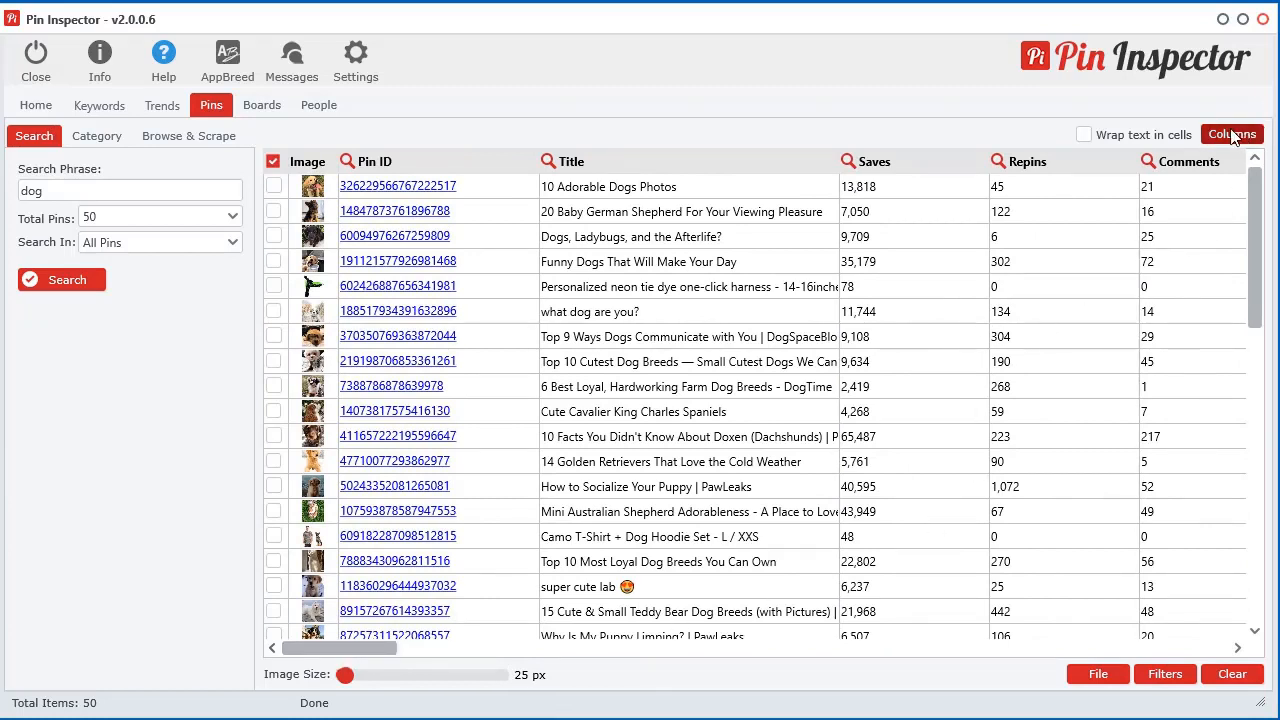
left_click(270, 106)
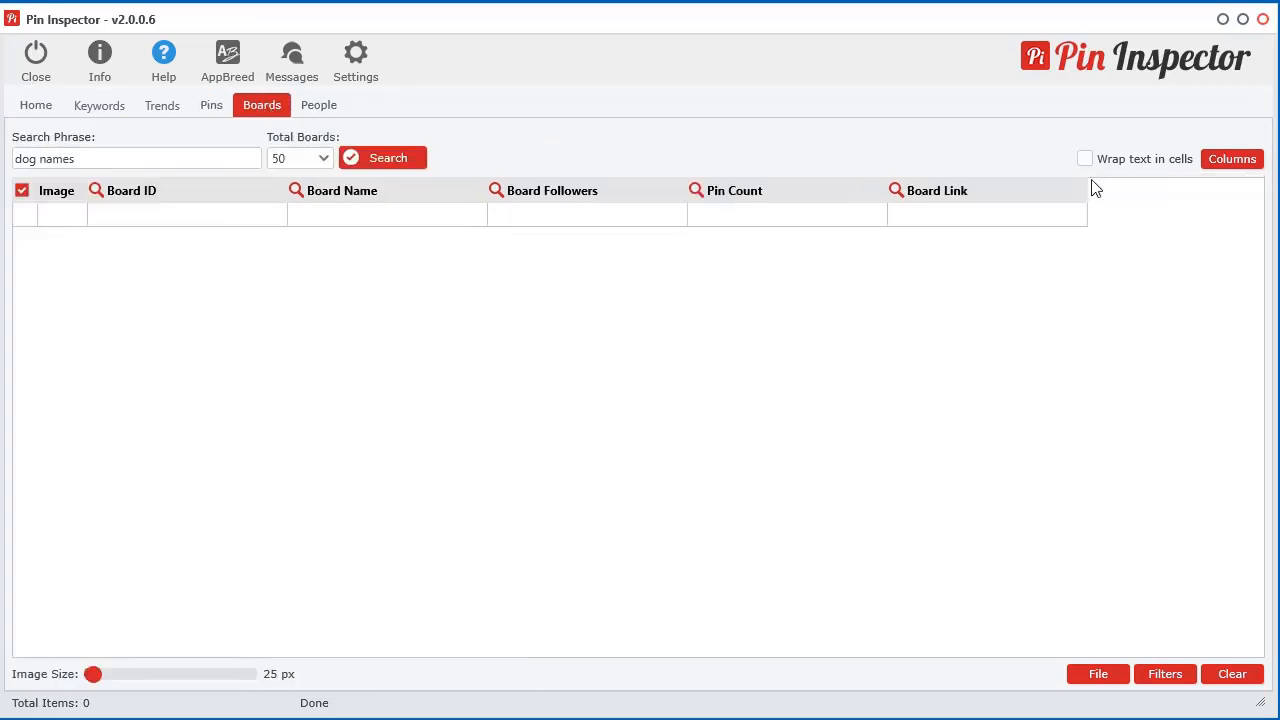
left_click(214, 110)
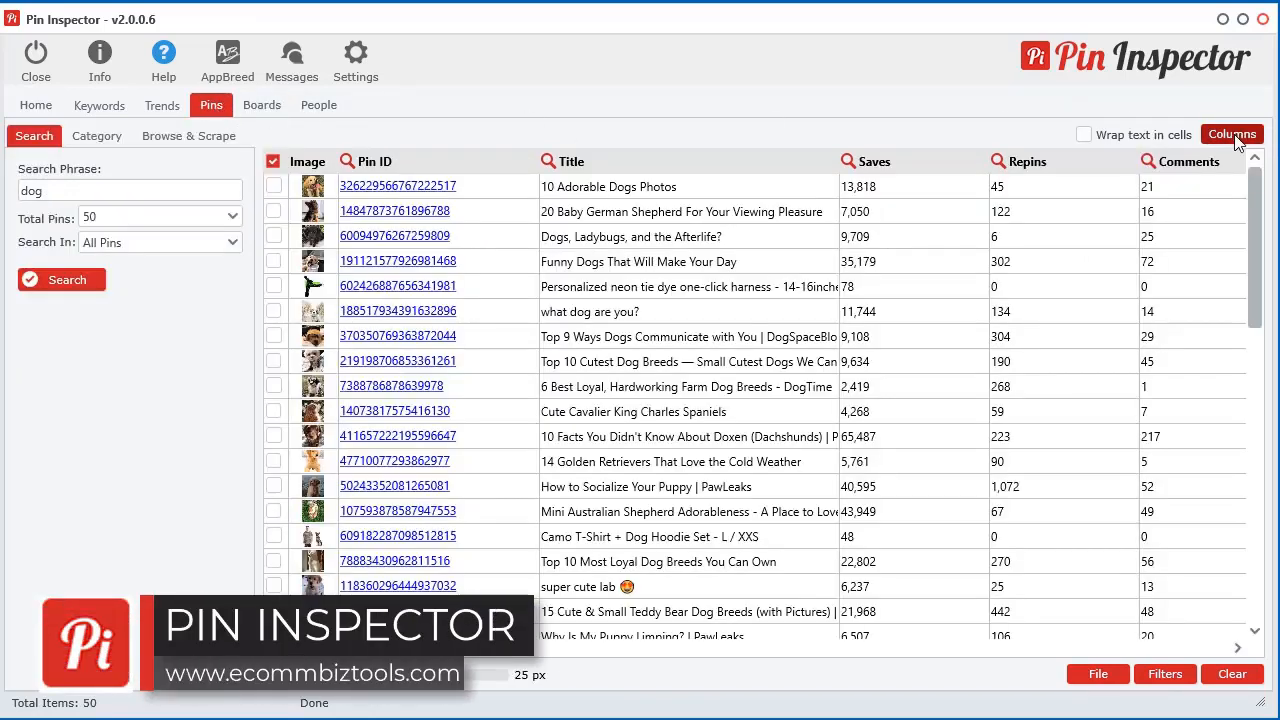
Hide all columns of the pin results and show only Title, Saves, Repins and Comments
left_click(1232, 135)
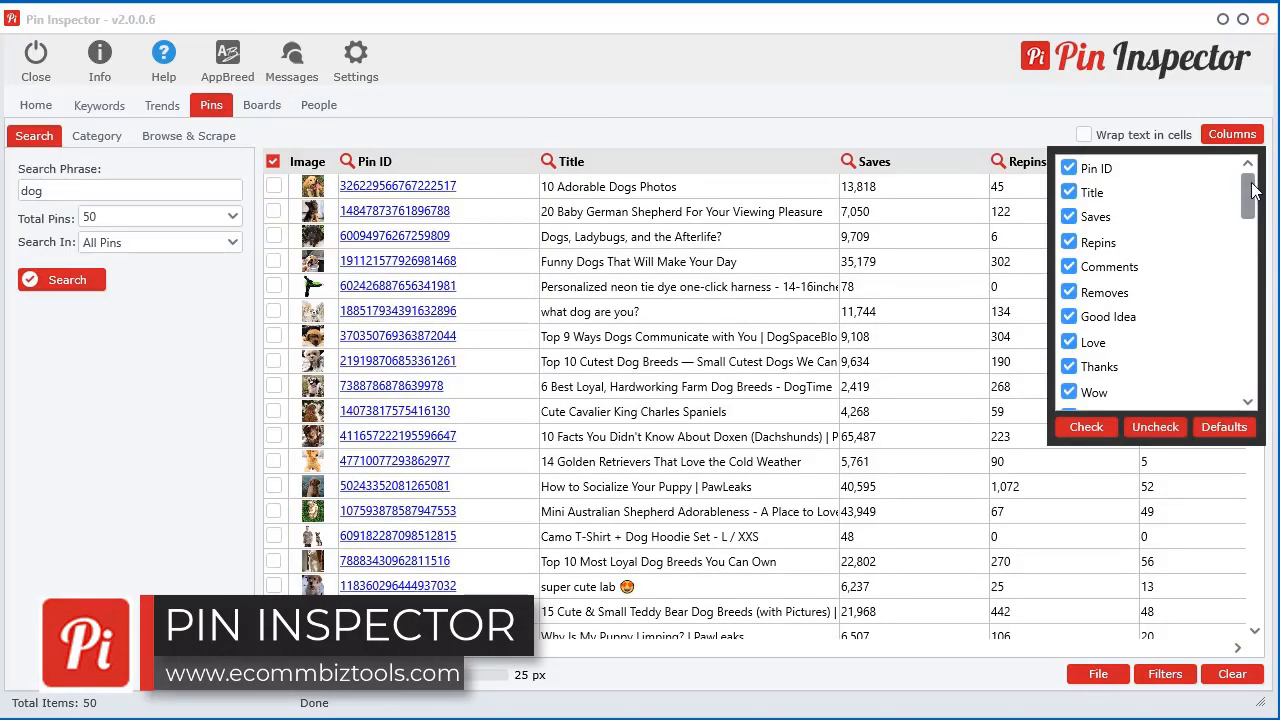
mouse_move(1252, 190)
left_mouse_down()
mouse_move(1248, 374)
mouse_move(1259, 166)
left_mouse_up()
left_click(1156, 428)
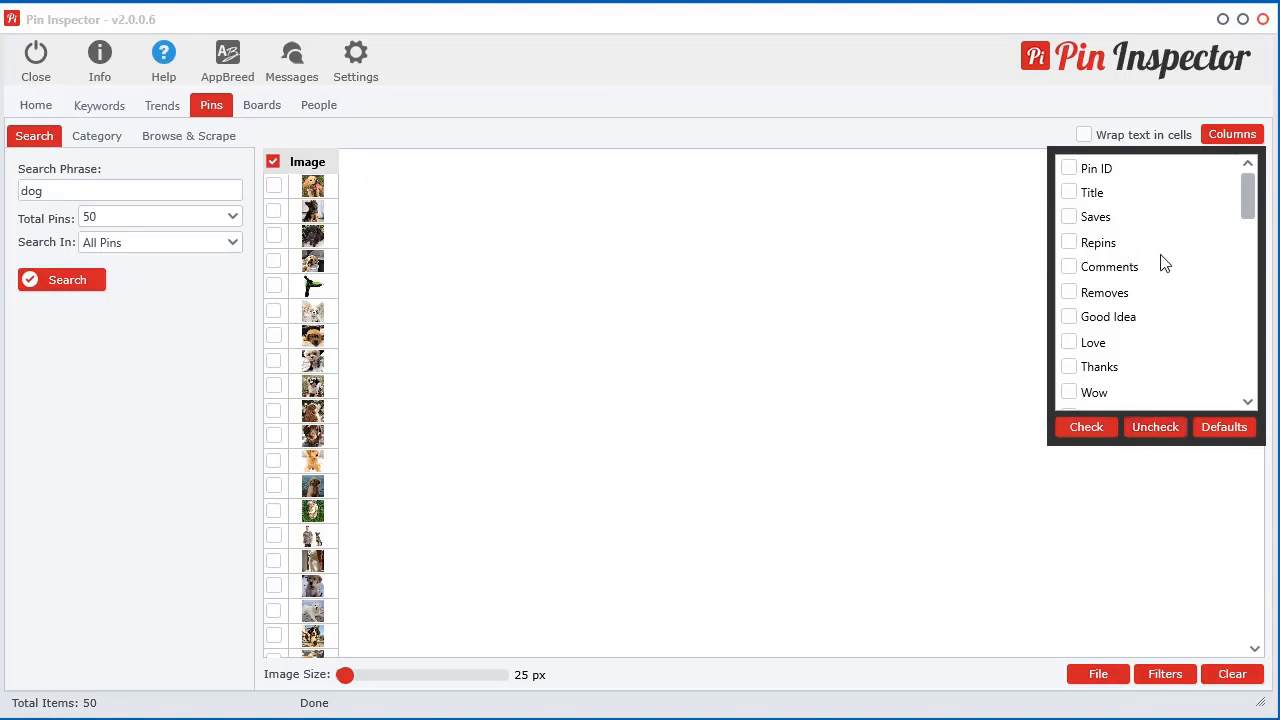
left_click(1069, 192)
left_click(1069, 216)
left_click(1069, 242)
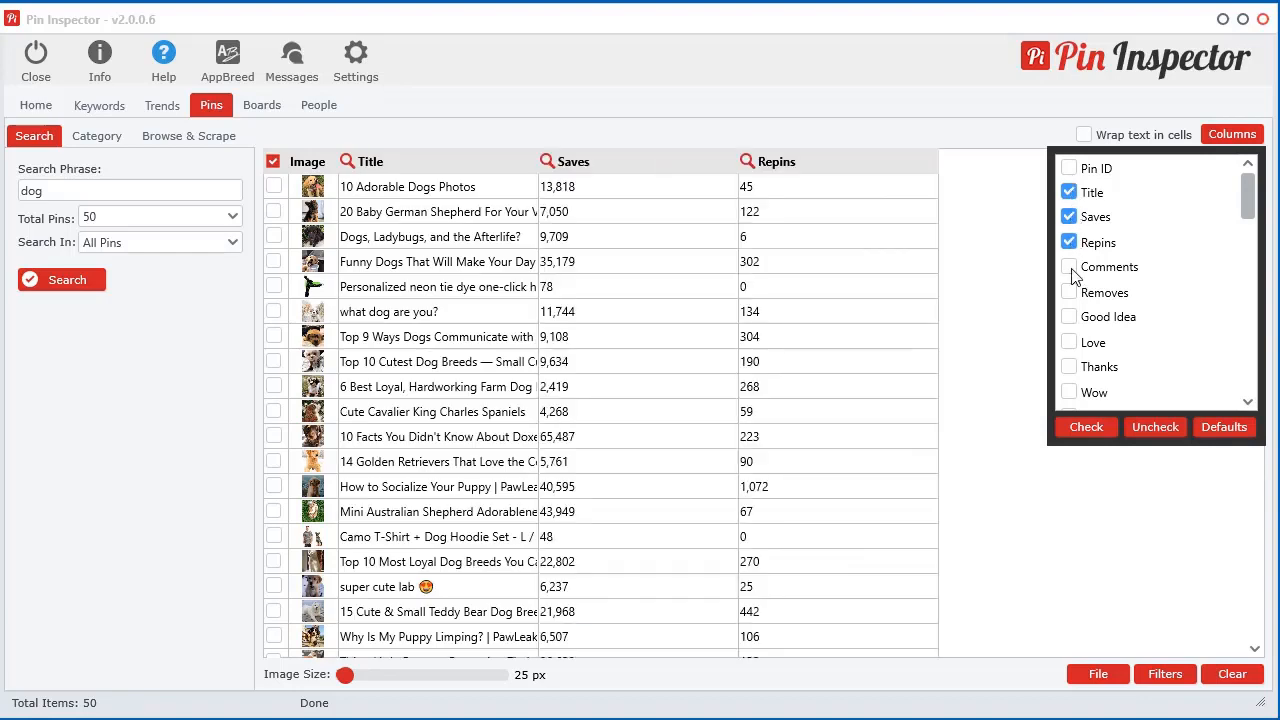
left_click(1069, 266)
Add the Total Reactions, Hashtags and Site Name columns to the pin results and close the column list
scroll(1073, 299, "down", 3)
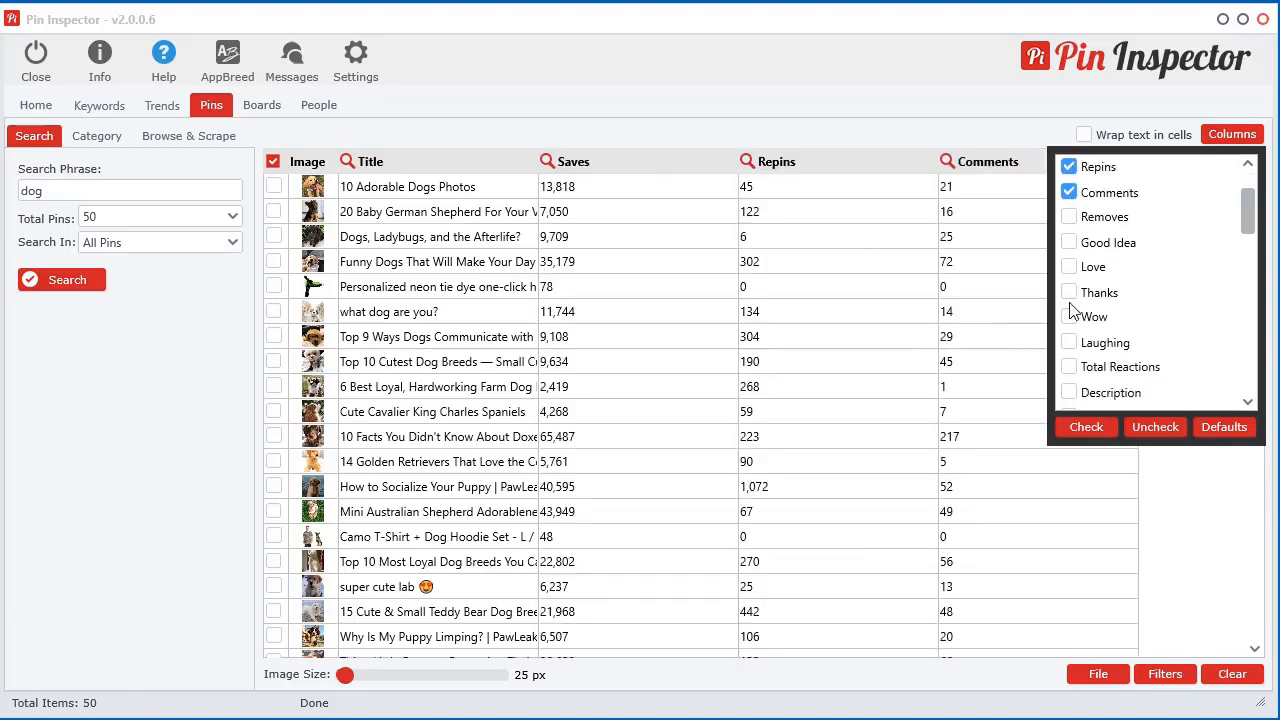
left_click(1069, 293)
scroll(1076, 315, "down", 2)
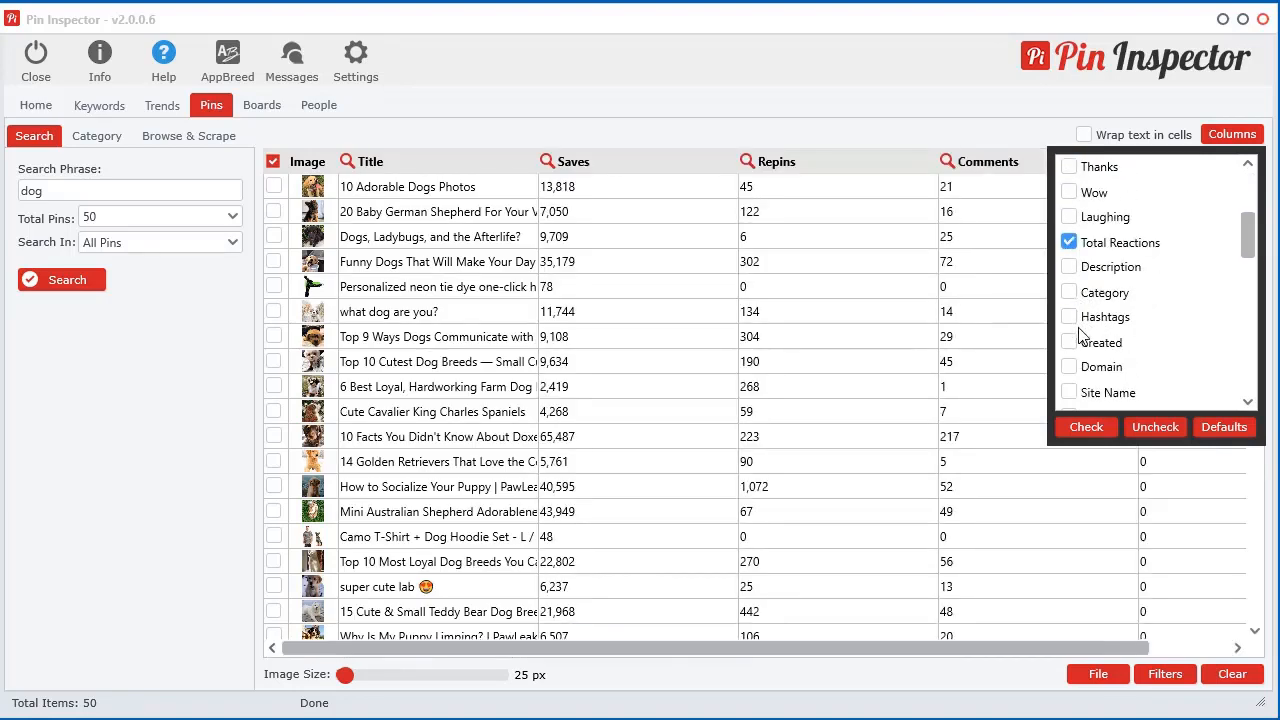
scroll(1080, 338, "down", 1)
left_click(1069, 216)
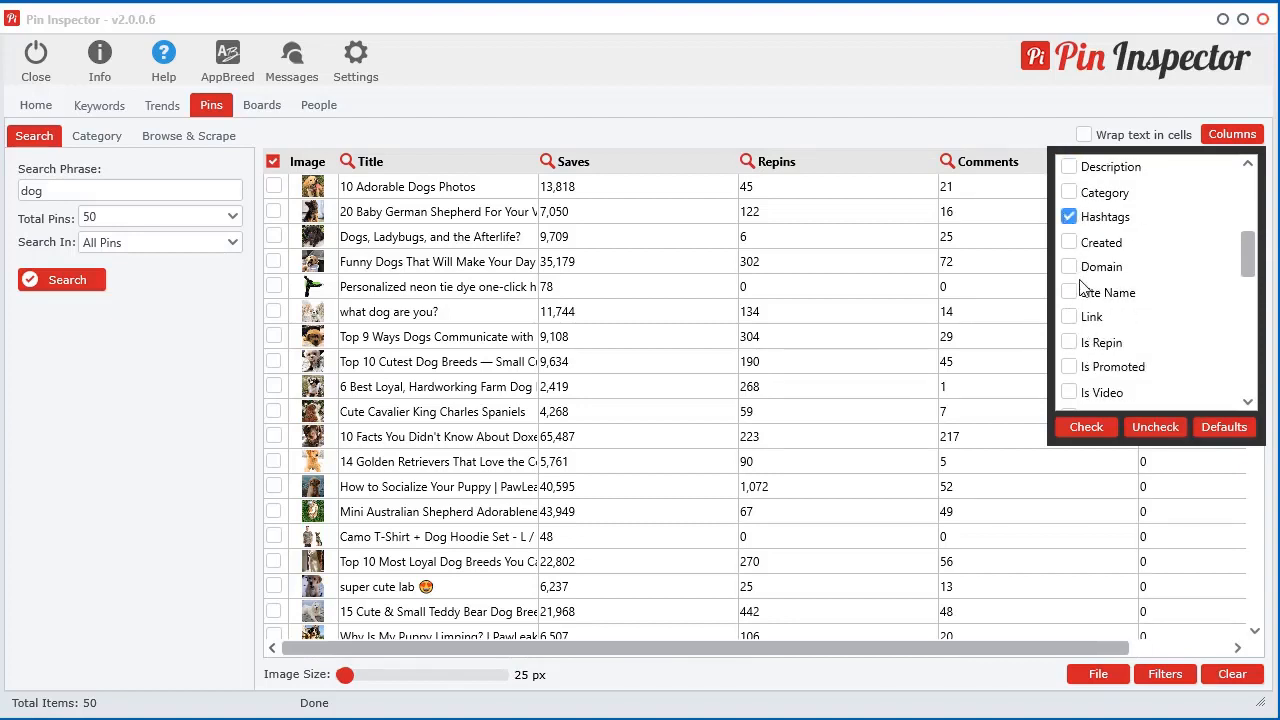
scroll(1072, 230, "down", 2)
left_click(1069, 242)
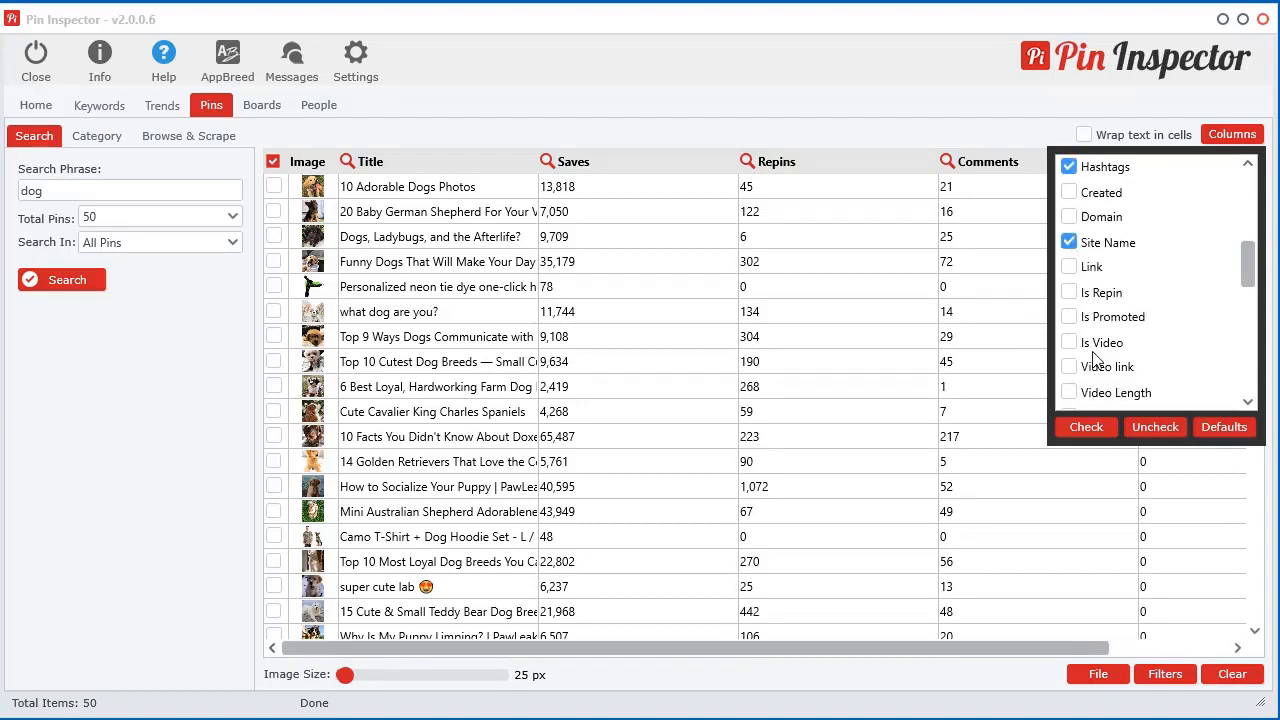
scroll(1090, 358, "down", 2)
scroll(1095, 300, "down", 6)
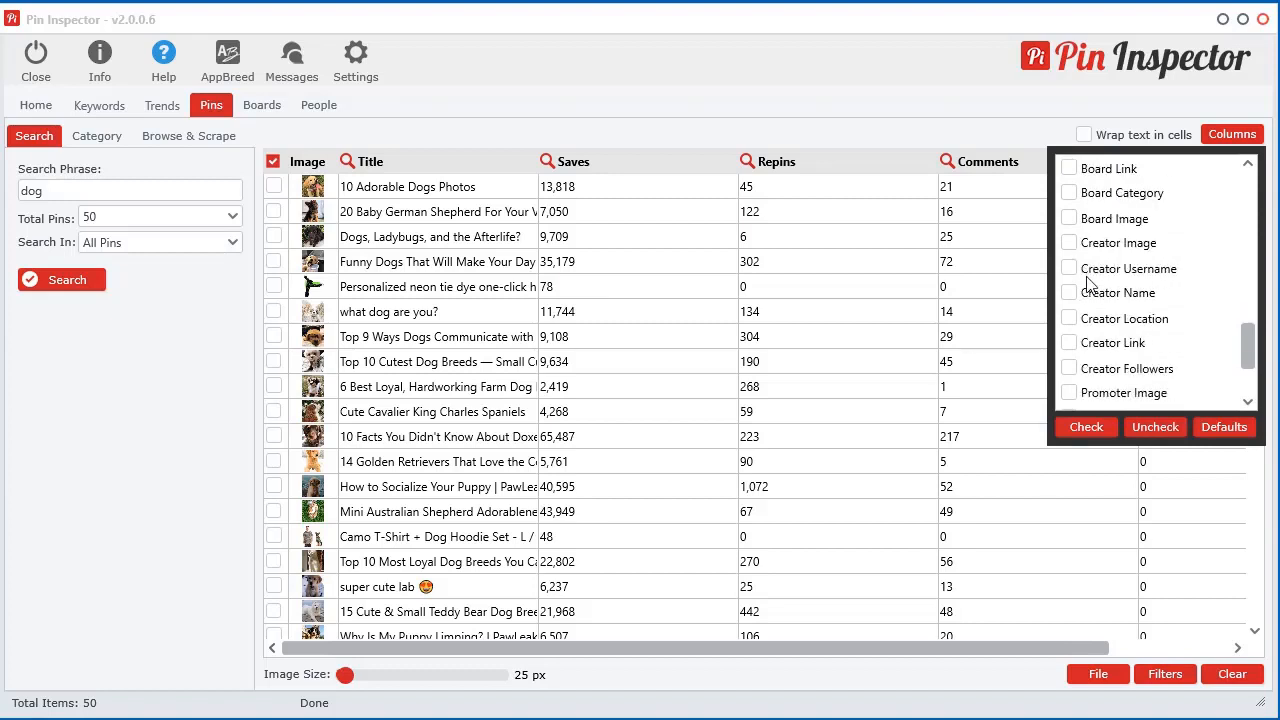
scroll(1093, 315, "up", 15)
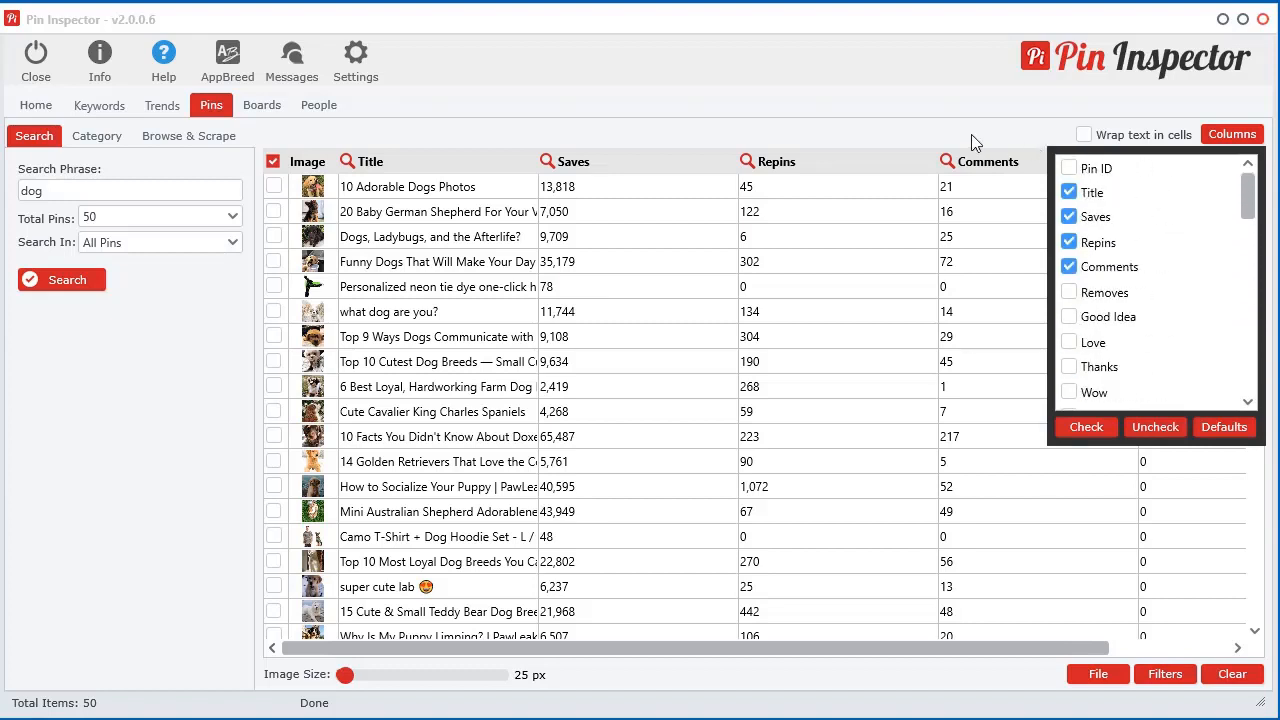
left_click(800, 262)
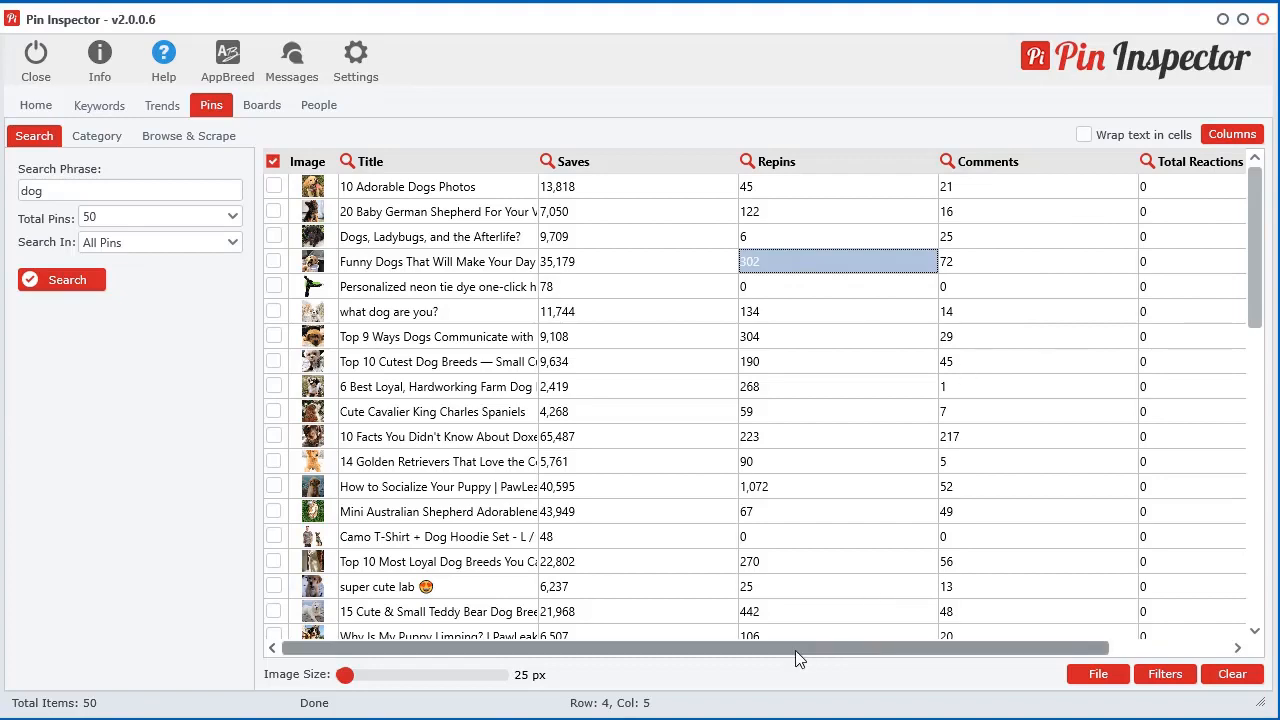
Review the selected columns and sort the pin results by Comments from highest to lowest
left_click_drag(795, 650, 1040, 660)
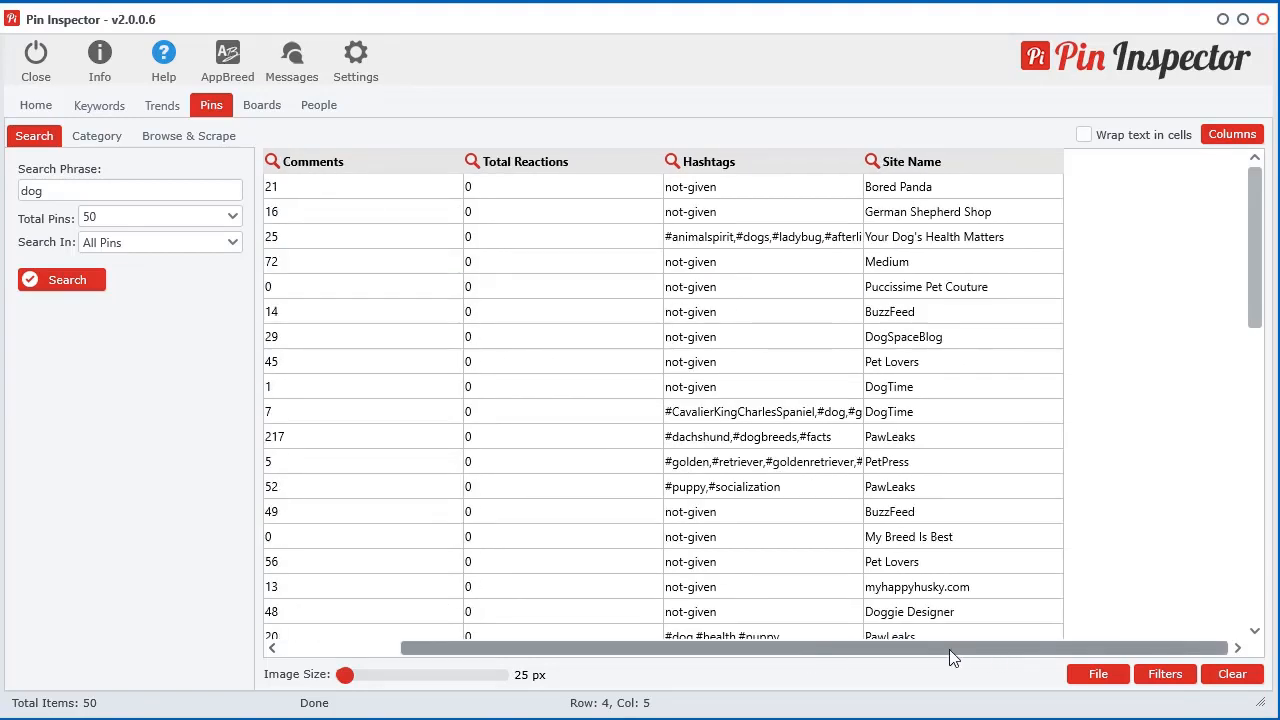
left_click_drag(952, 657, 750, 646)
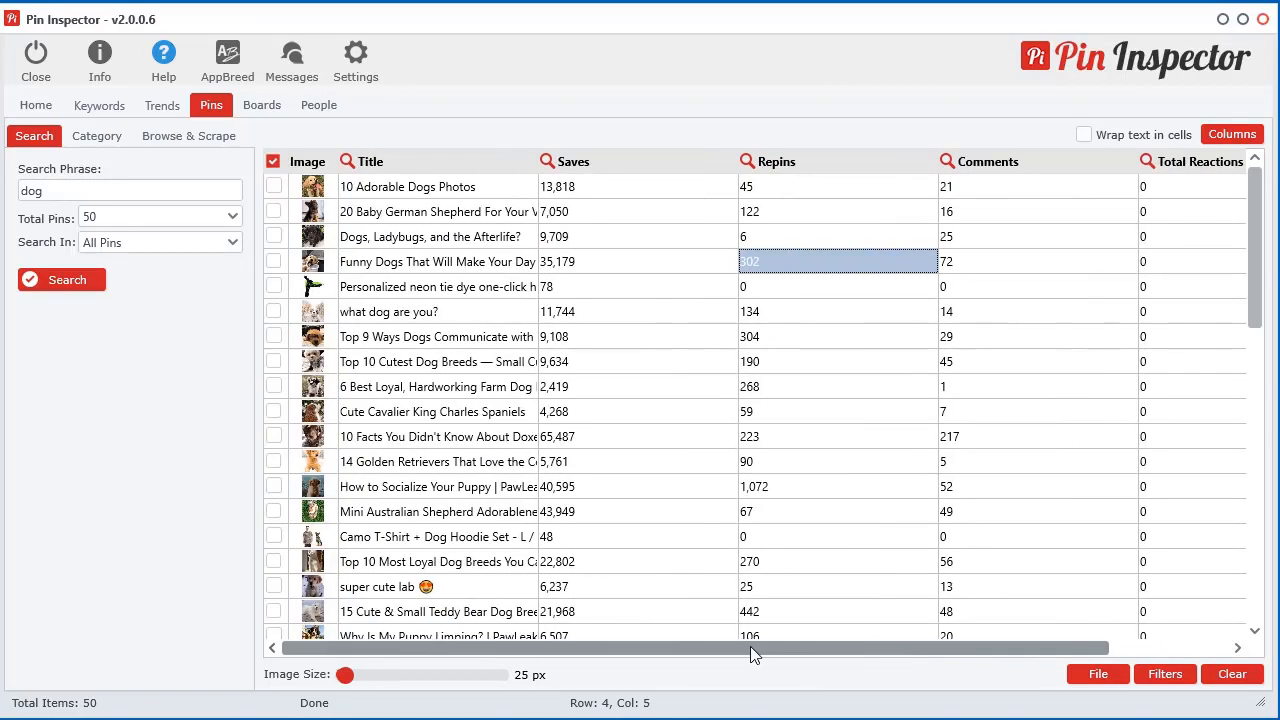
left_click(1178, 172)
left_click(970, 165)
left_click(965, 165)
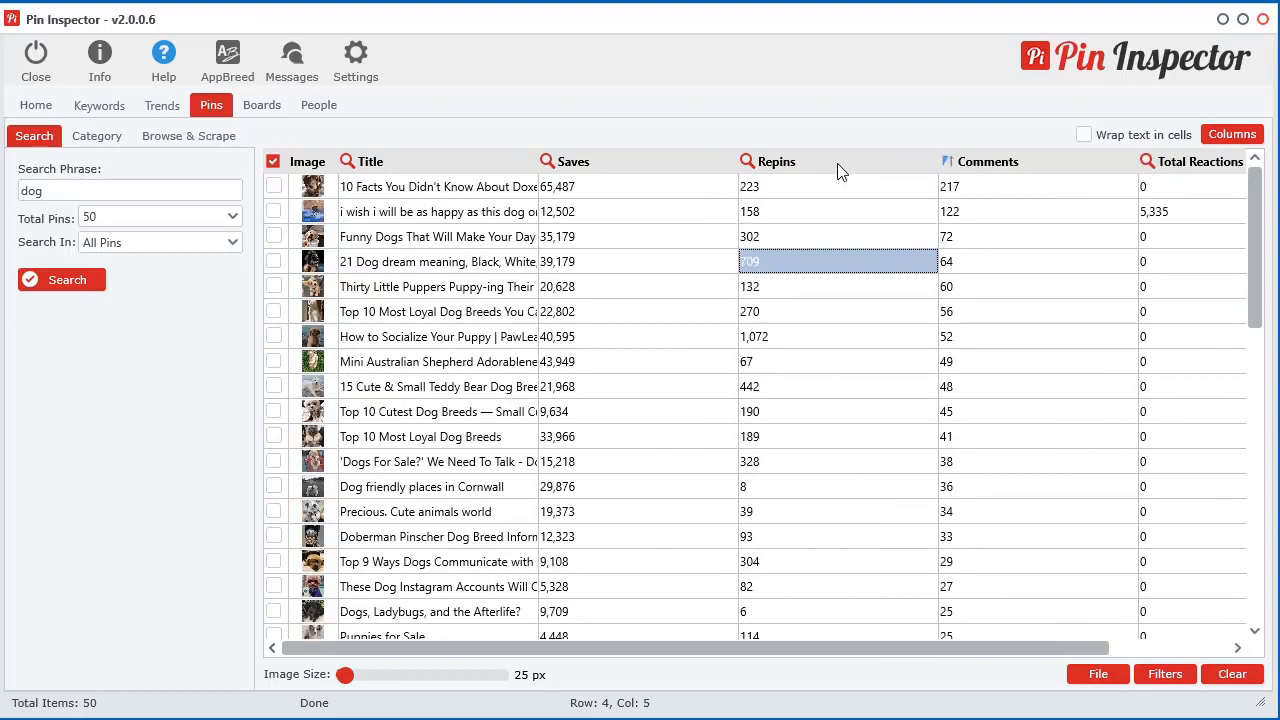
mouse_move(718, 647)
left_mouse_down()
mouse_move(786, 652)
mouse_move(700, 645)
left_mouse_up()
Try showing all and hiding all pin columns, restore the default columns, and close the column list
left_click(1216, 140)
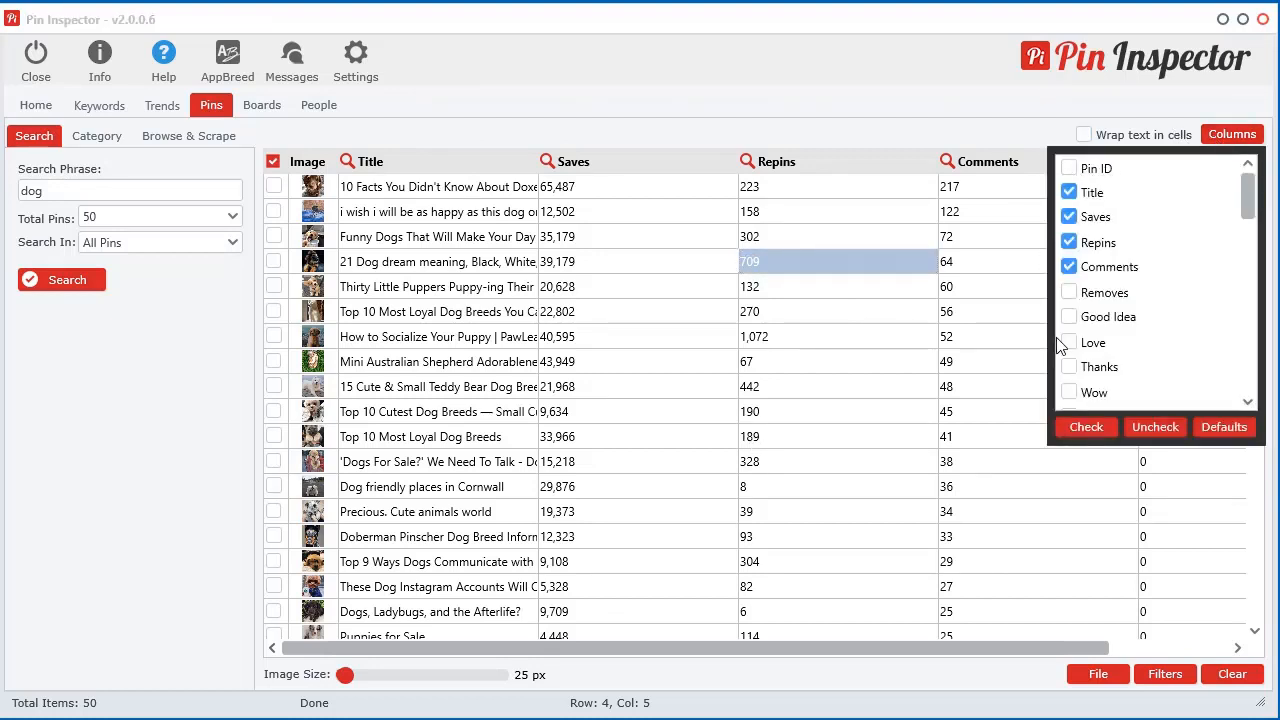
left_click(1104, 427)
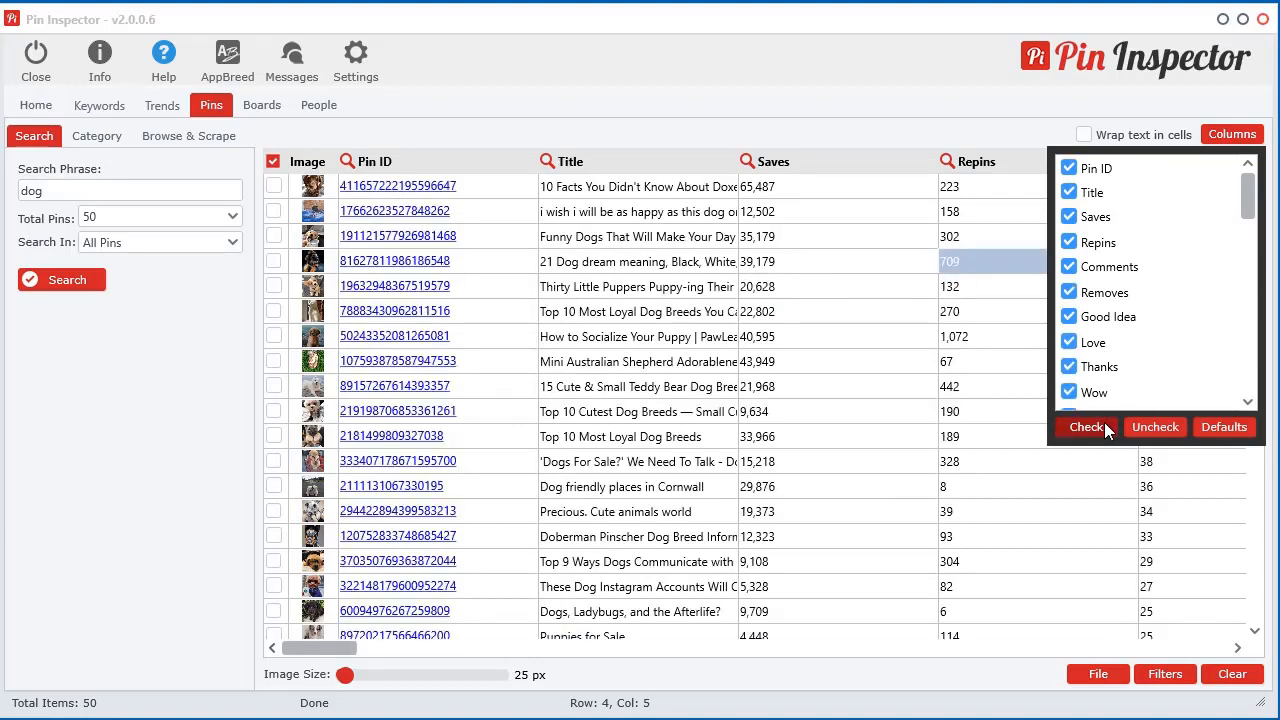
left_click(1160, 427)
left_click(1226, 427)
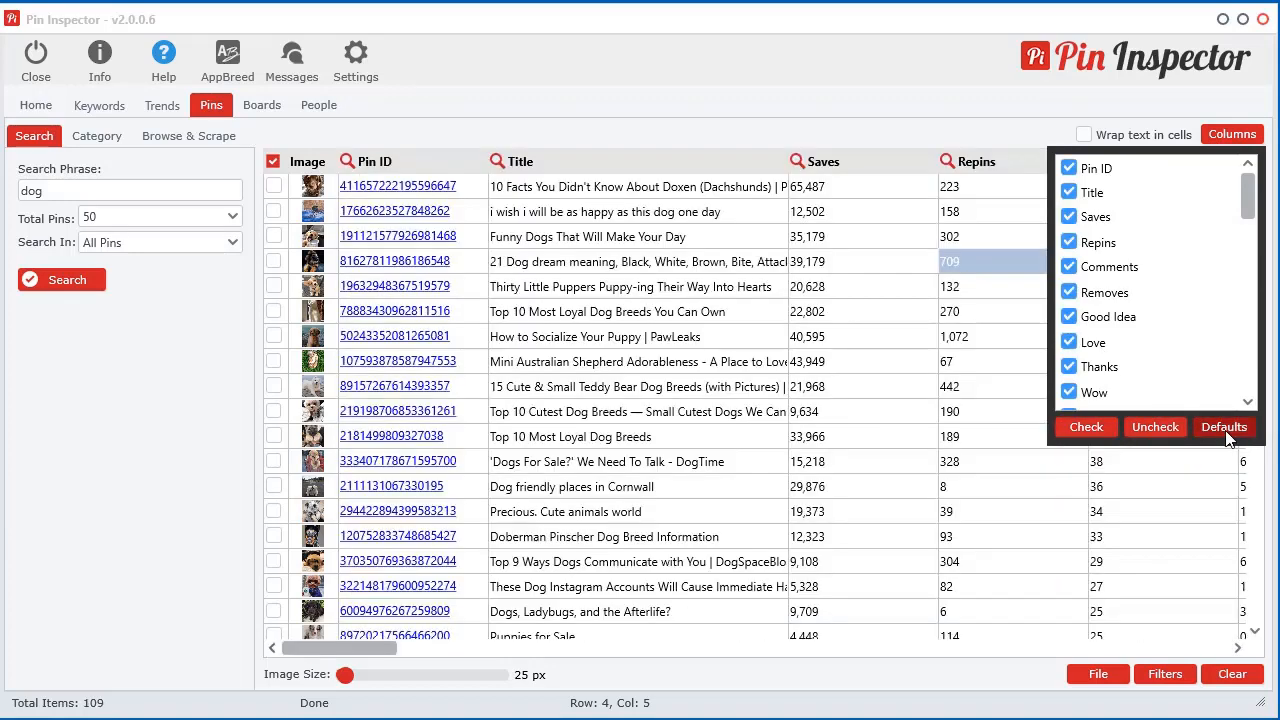
mouse_move(1248, 195)
left_mouse_down()
mouse_move(1248, 290)
mouse_move(1250, 192)
left_mouse_up()
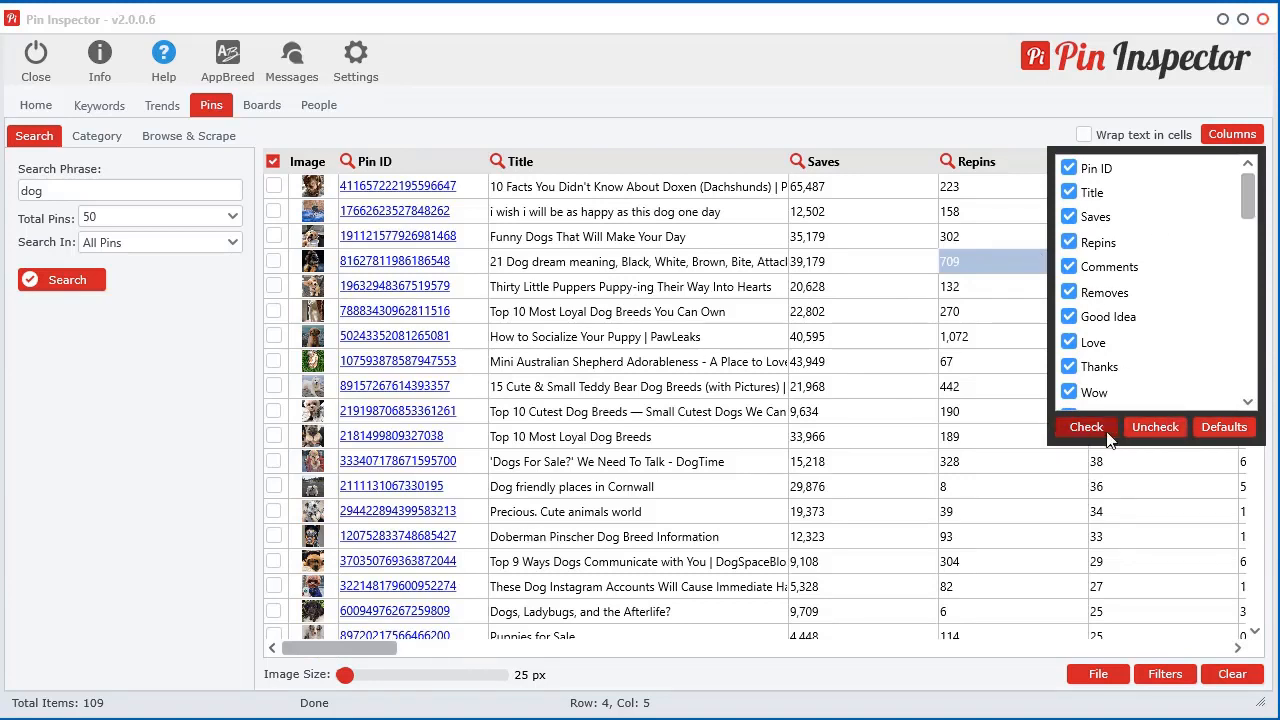
left_click(785, 265)
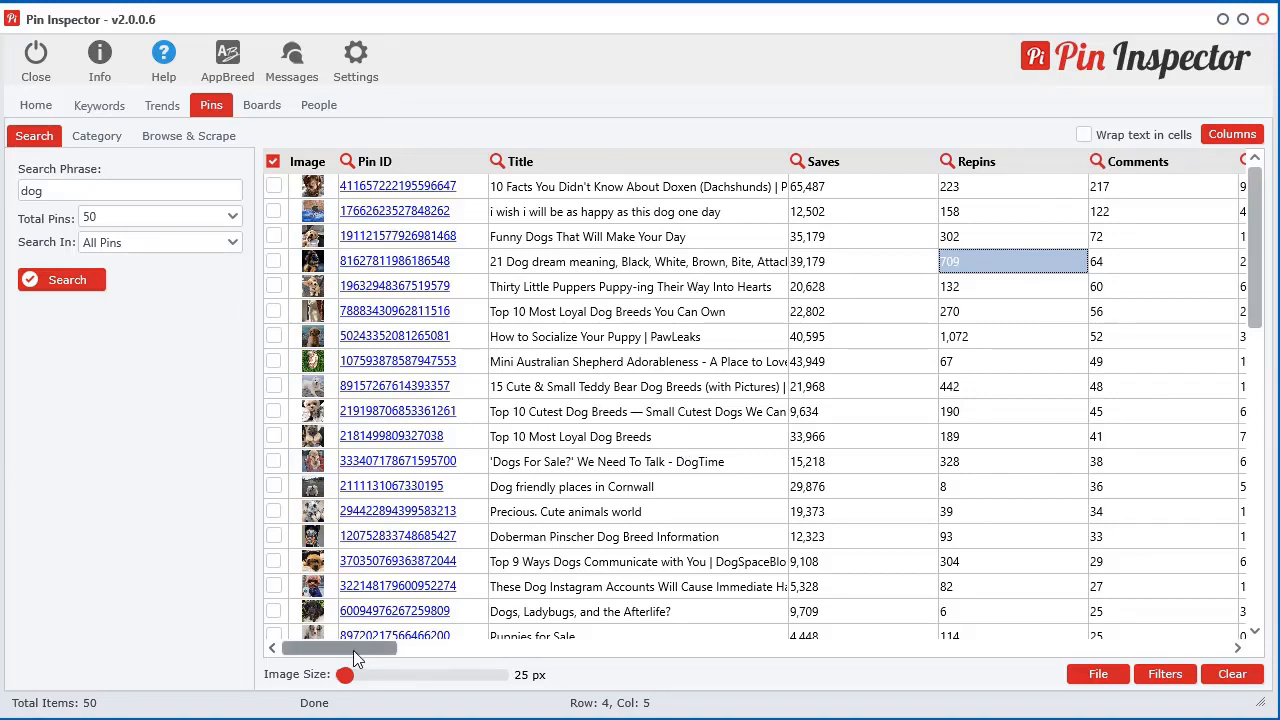
Examine which columns can be shown or hidden in the Boards section
left_click(268, 110)
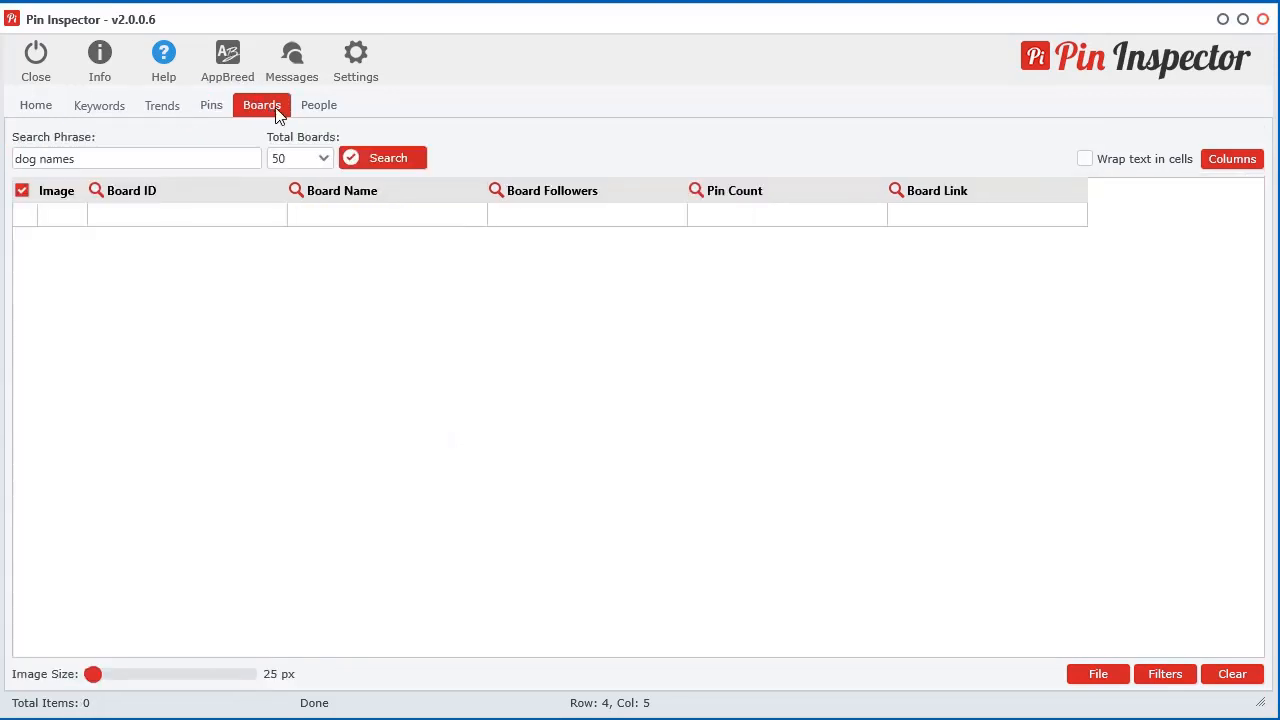
left_click(1232, 159)
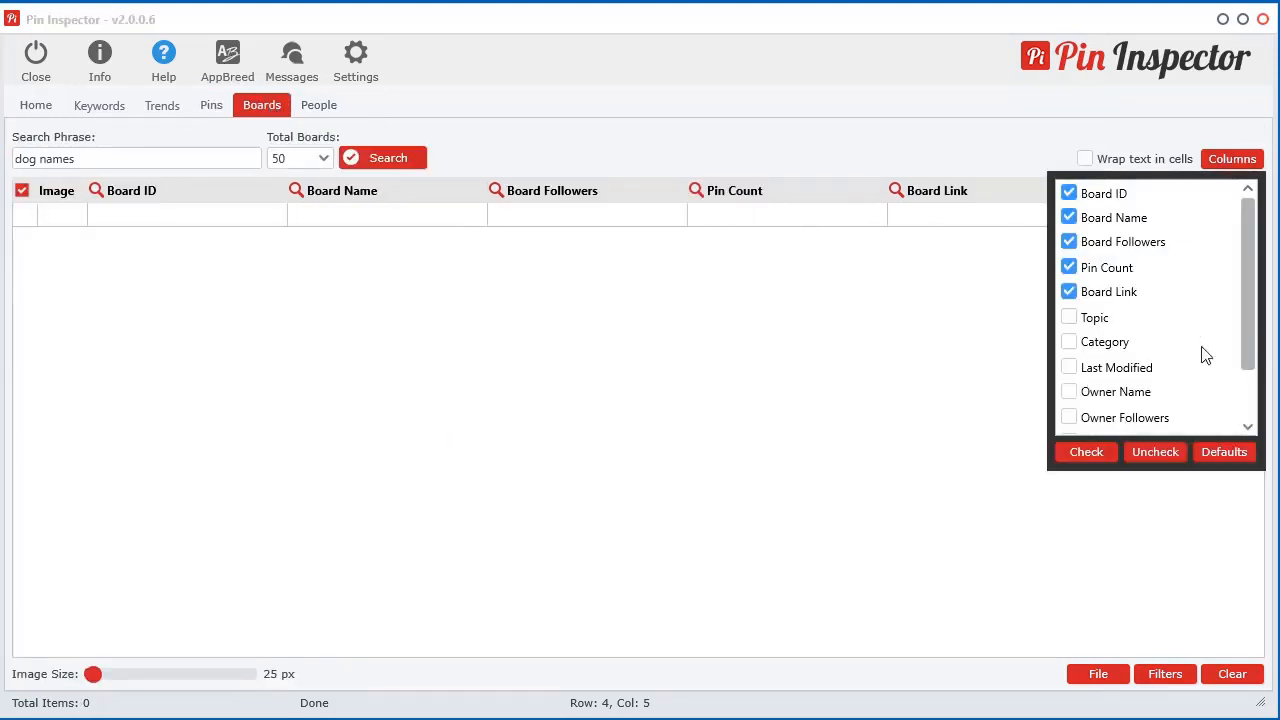
scroll(1250, 330, "down", 1)
scroll(1250, 330, "up", 1)
Examine the selectable columns in the People section, and return to the Pins section
left_click(319, 108)
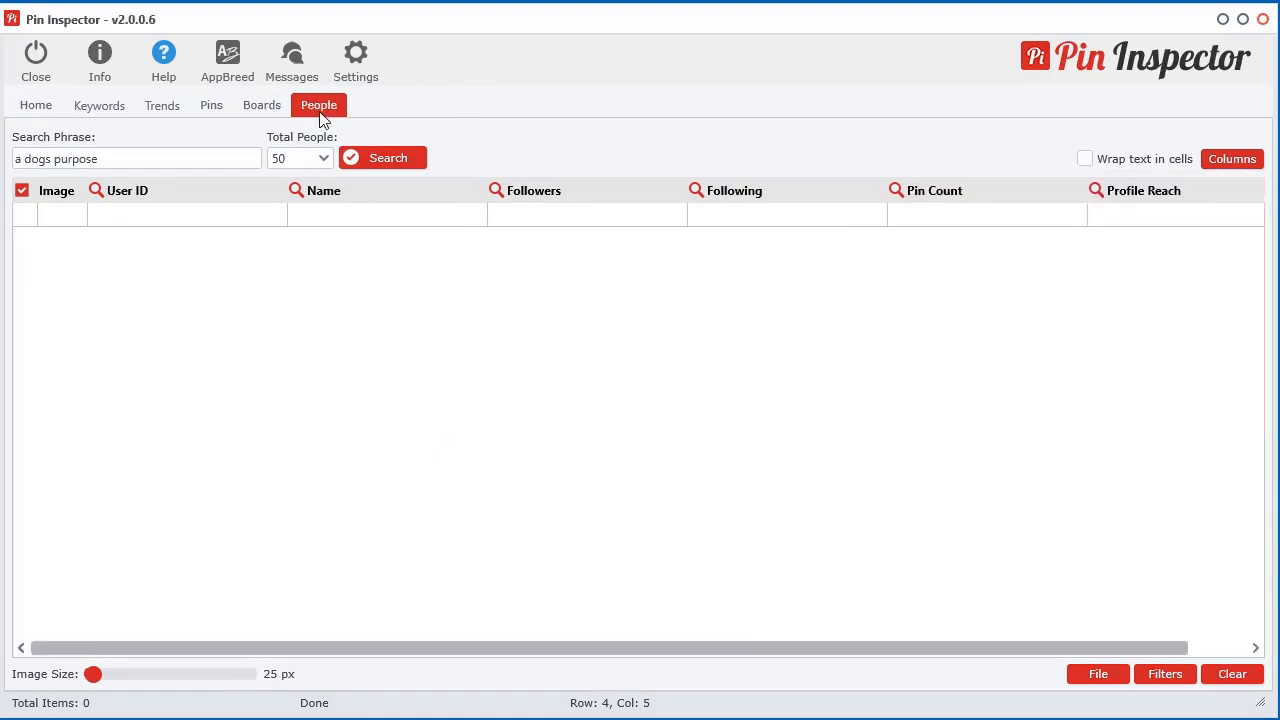
left_click(1232, 159)
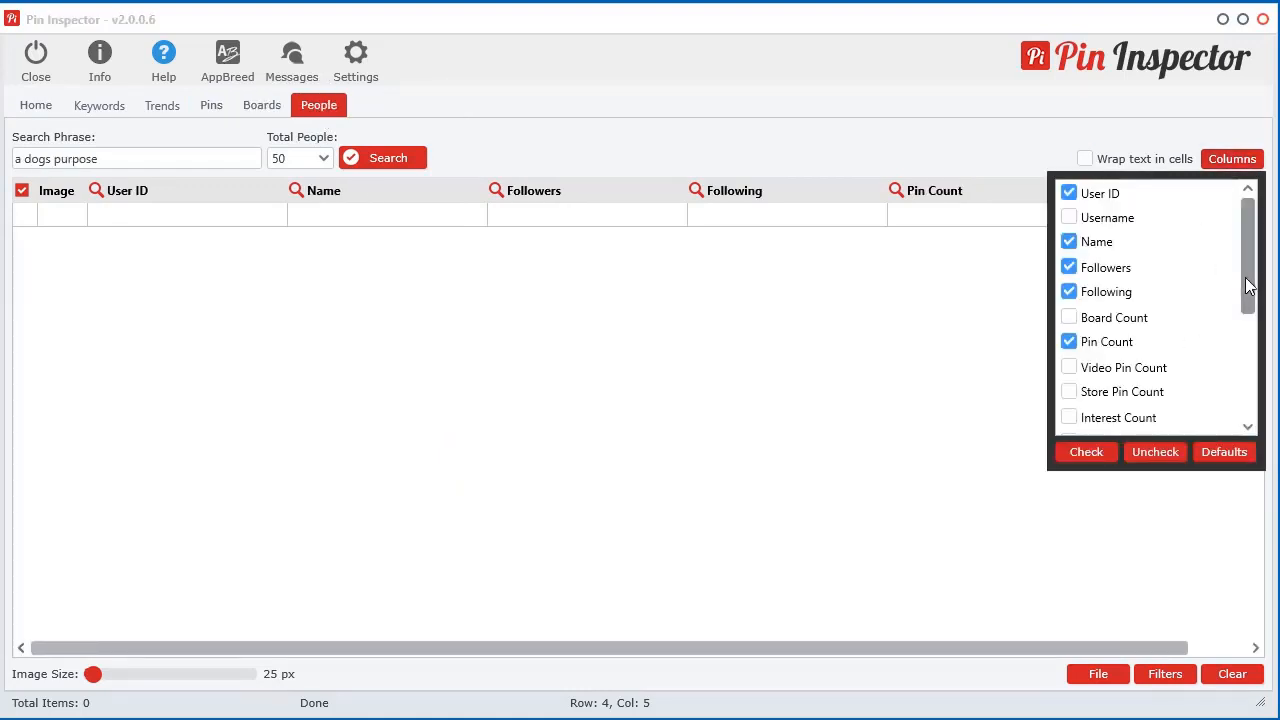
mouse_move(1248, 280)
left_mouse_down()
mouse_move(1252, 425)
mouse_move(1248, 290)
left_mouse_up()
left_click(492, 125)
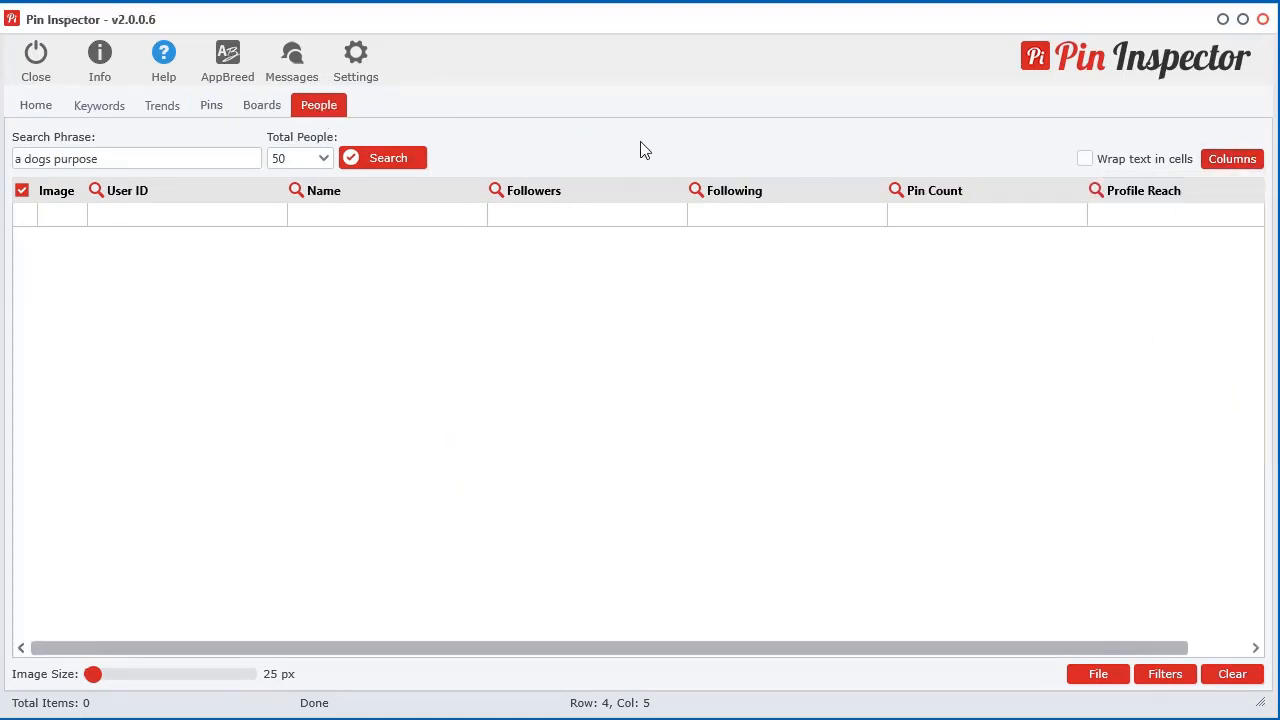
left_click(262, 105)
left_click(211, 105)
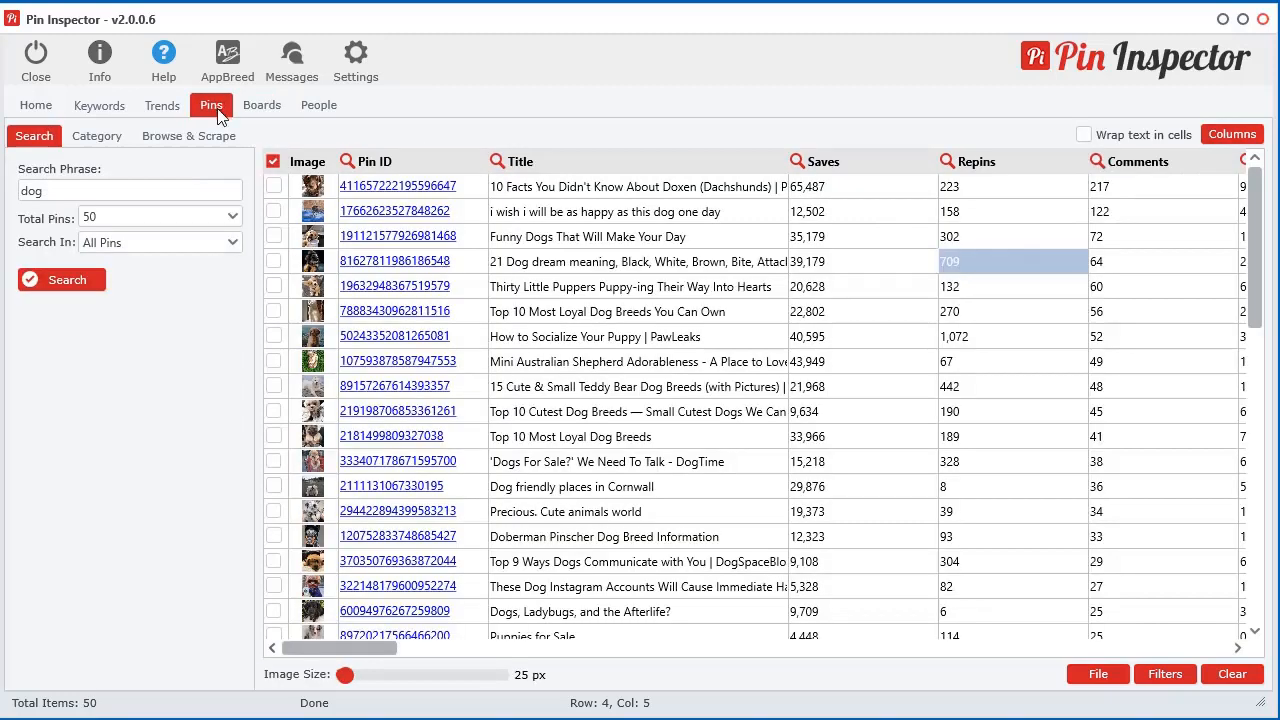